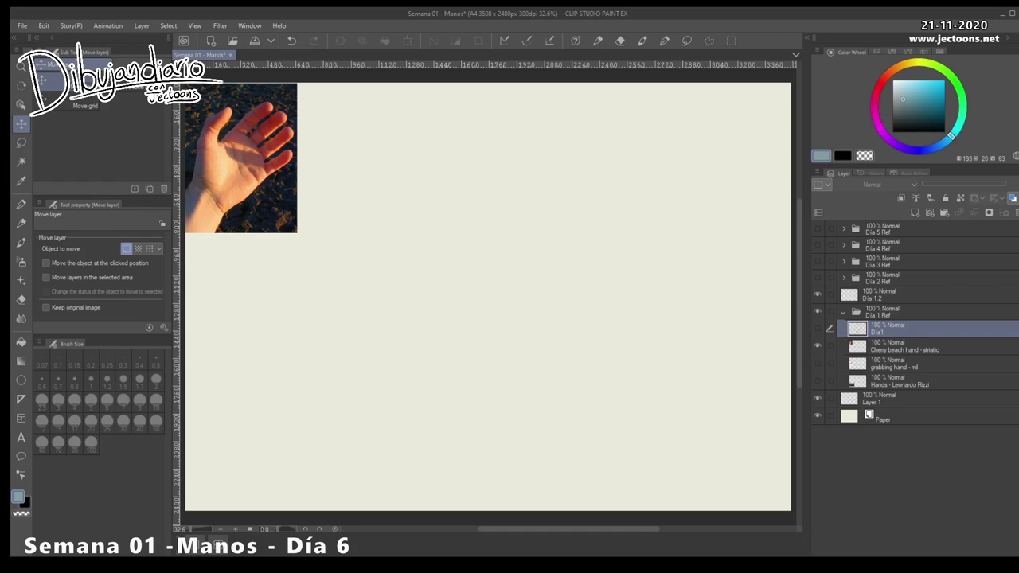
Make the Día 1.2 layer active and ready the Mechanical pencil with black as the drawing colour
click(924, 294)
key(p)
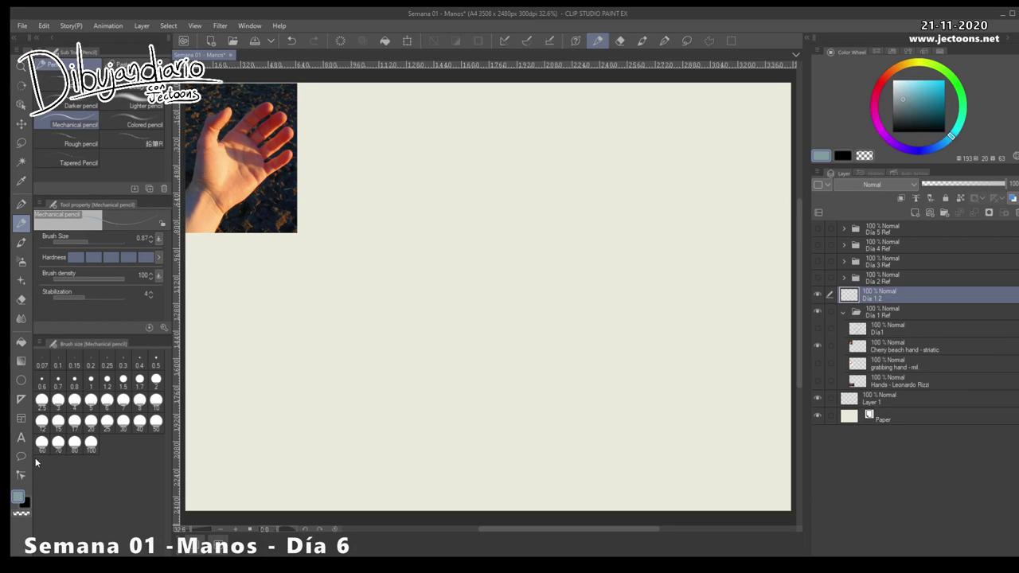
click(893, 132)
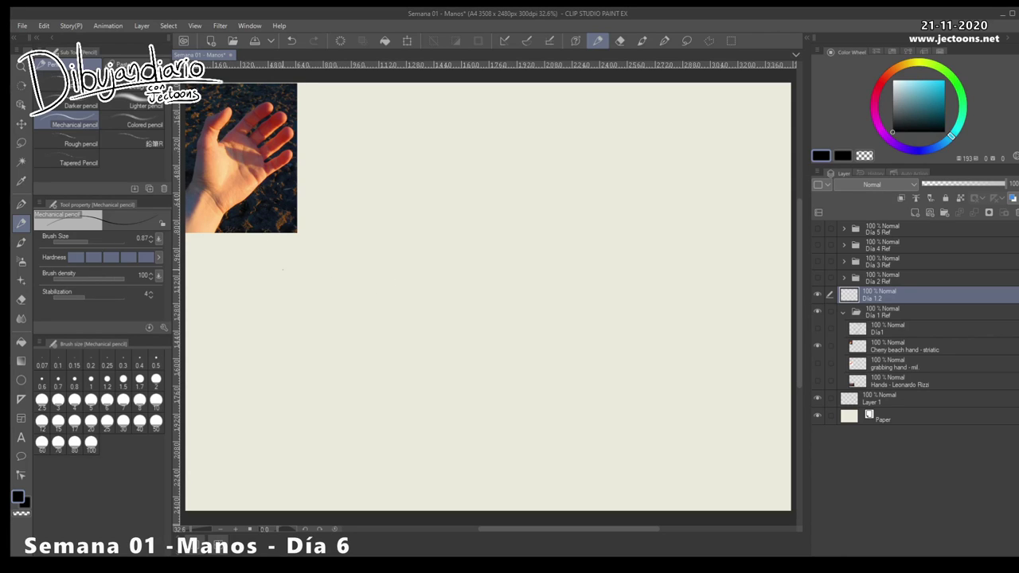
mouse_move(312, 297)
mouse_down()
mouse_move(406, 218)
mouse_move(374, 238)
mouse_move(386, 227)
mouse_move(414, 234)
mouse_move(429, 303)
mouse_up()
mouse_move(414, 316)
mouse_down()
mouse_move(377, 345)
mouse_move(421, 307)
mouse_move(352, 368)
mouse_up()
mouse_move(418, 317)
mouse_down()
mouse_move(388, 339)
mouse_move(404, 320)
mouse_up()
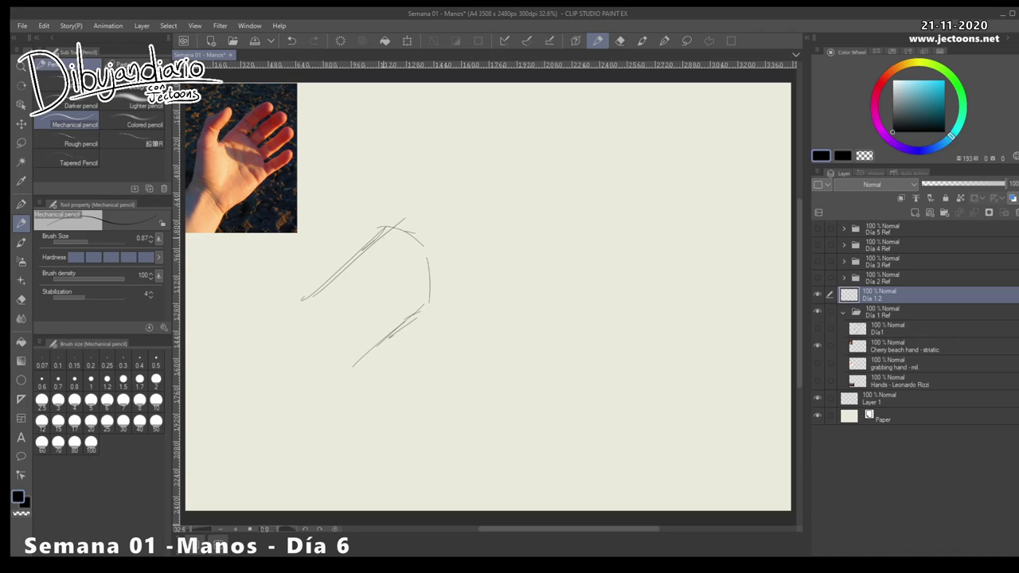
mouse_move(386, 221)
mouse_down()
mouse_move(384, 168)
mouse_move(406, 160)
mouse_up()
drag(427, 196, 433, 220)
mouse_move(413, 162)
mouse_down()
mouse_move(434, 217)
mouse_move(428, 188)
mouse_up()
mouse_move(424, 310)
mouse_down()
mouse_move(440, 291)
mouse_move(485, 278)
mouse_move(483, 289)
mouse_up()
drag(495, 282, 503, 280)
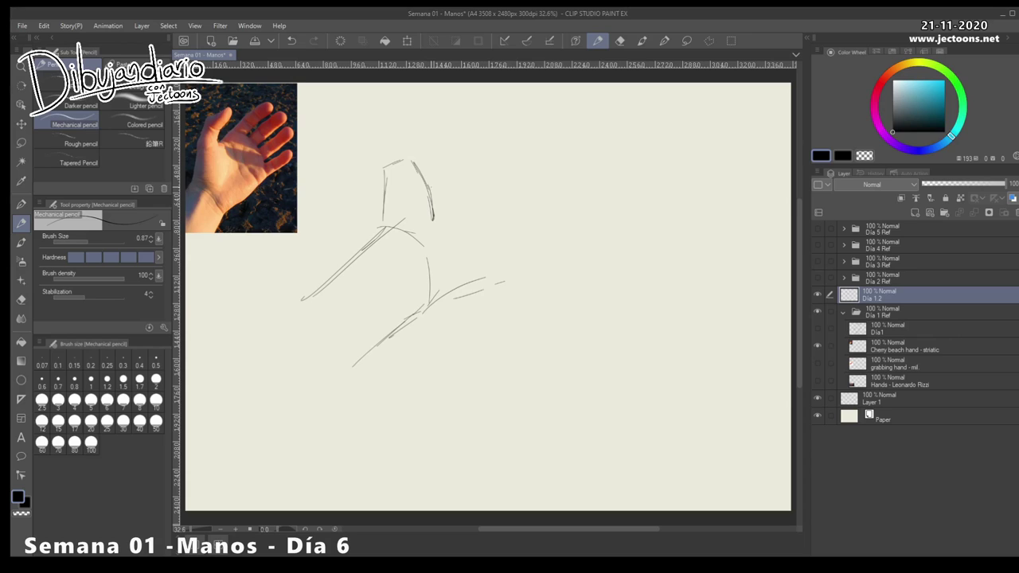
drag(431, 196, 452, 173)
mouse_move(459, 168)
mouse_down()
mouse_move(501, 181)
mouse_move(523, 255)
mouse_move(518, 268)
mouse_move(420, 316)
mouse_up()
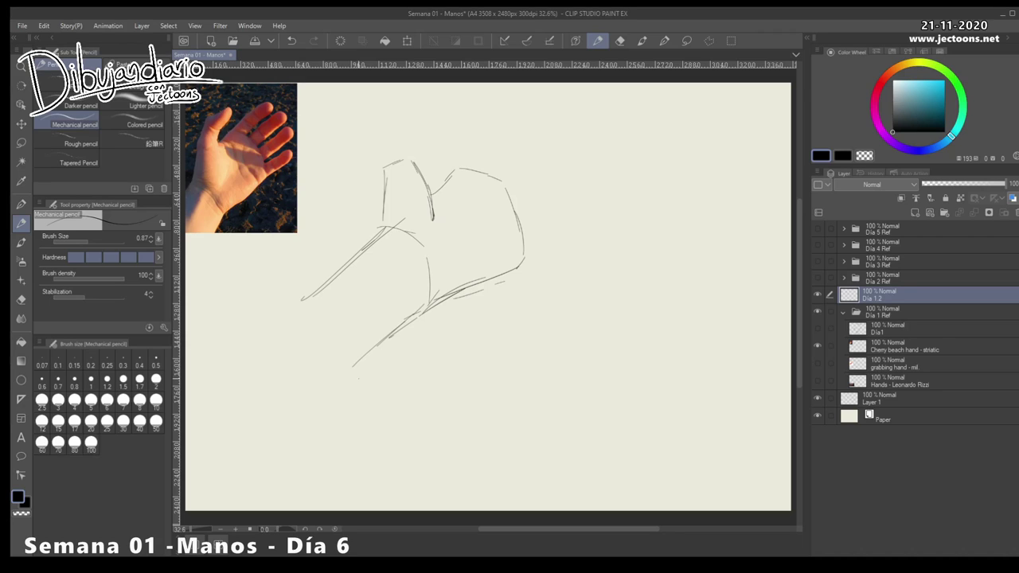
click(21, 143)
mouse_move(430, 130)
mouse_down()
mouse_move(542, 261)
mouse_move(424, 132)
mouse_up()
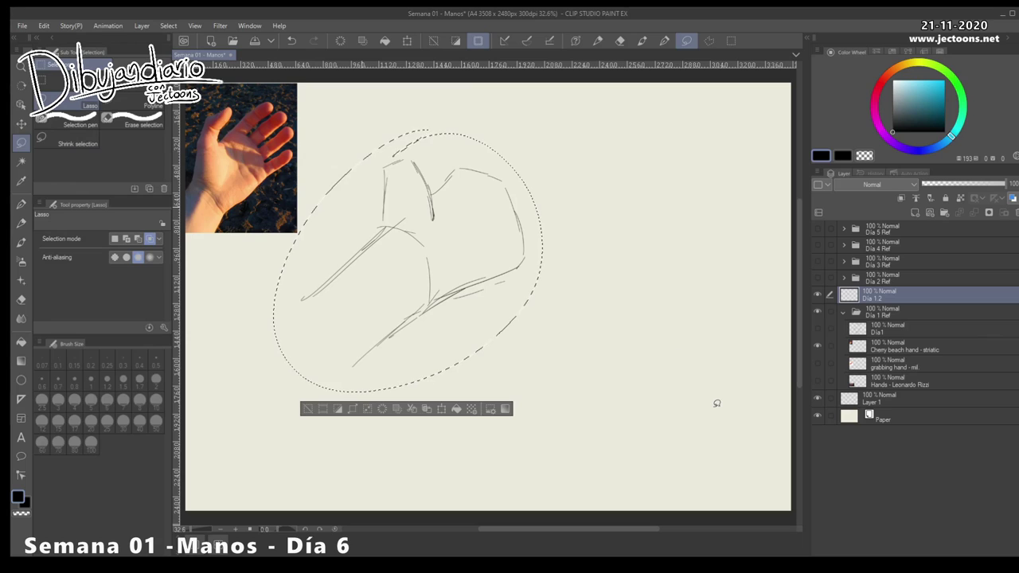
key(Delete)
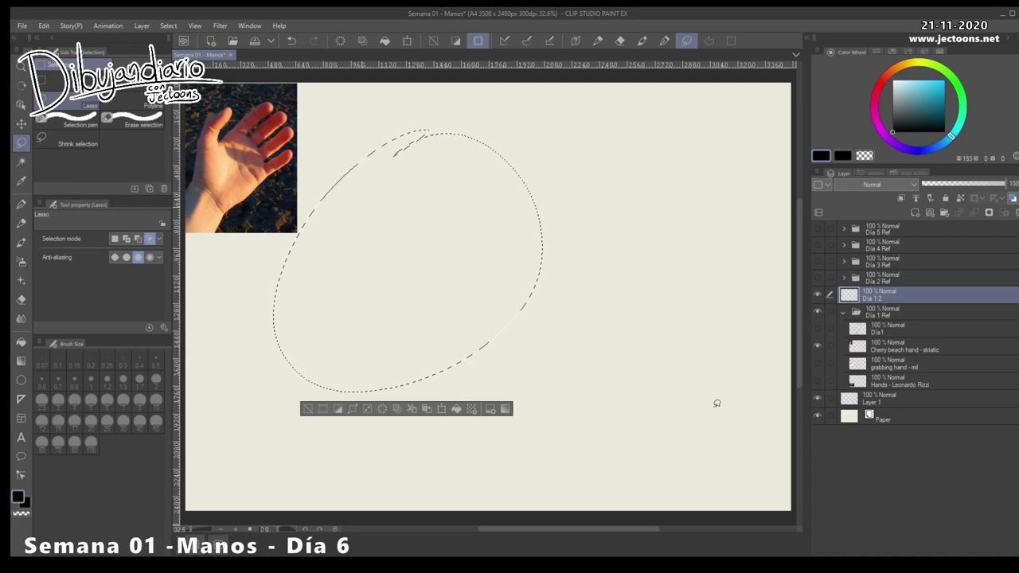
key(ctrl+d)
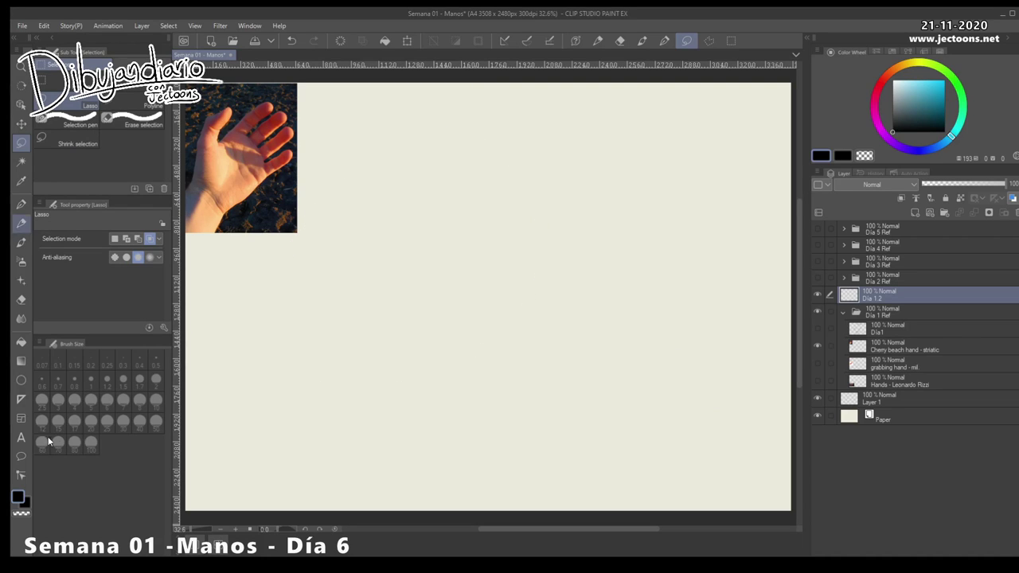
Sketch the thumb of the reference hand with the pencil as two stacked box segments and a slanted tip
click(21, 223)
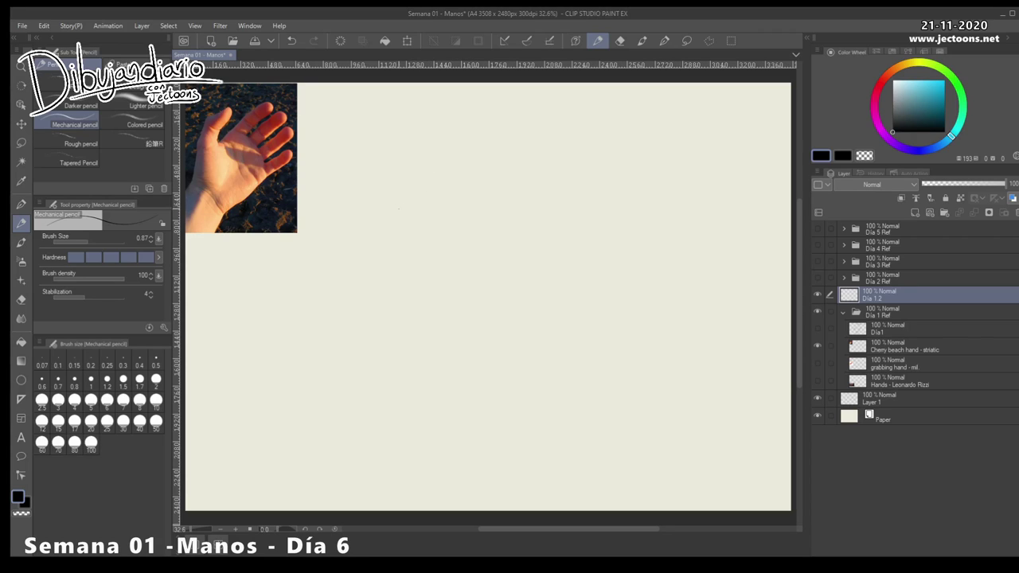
drag(385, 196, 387, 224)
drag(385, 188, 384, 224)
mouse_move(398, 189)
mouse_down()
mouse_move(406, 215)
mouse_move(412, 177)
mouse_move(423, 215)
mouse_move(405, 228)
mouse_move(411, 243)
mouse_up()
drag(385, 188, 390, 159)
mouse_move(399, 169)
mouse_down()
mouse_move(395, 188)
mouse_move(413, 148)
mouse_move(398, 168)
mouse_up()
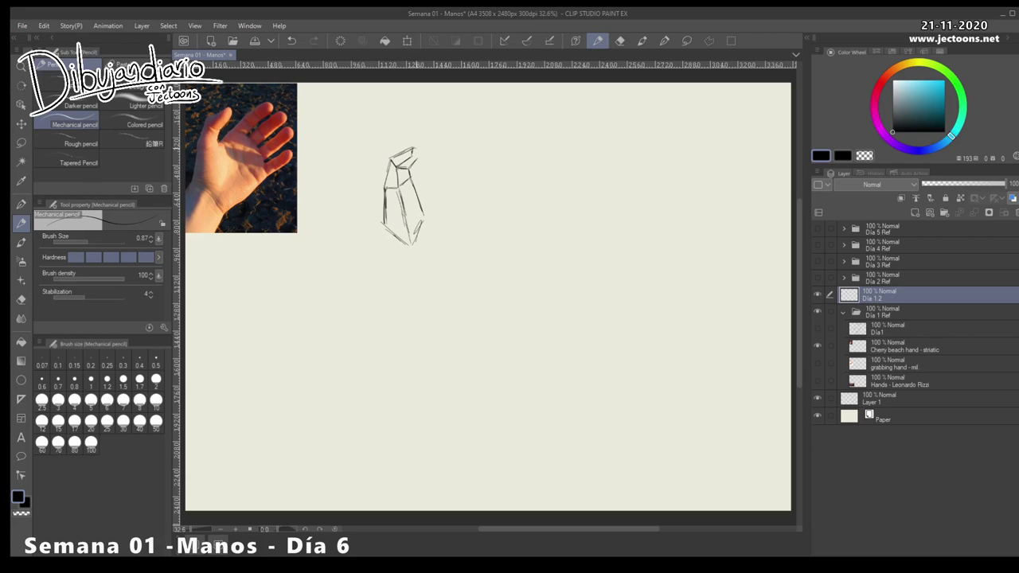
drag(415, 148, 413, 164)
Sketch two short wrist lines running down from the thumb's base and close the base of the thumb block
drag(383, 225, 364, 247)
drag(401, 242, 383, 263)
drag(383, 225, 403, 235)
drag(403, 204, 411, 243)
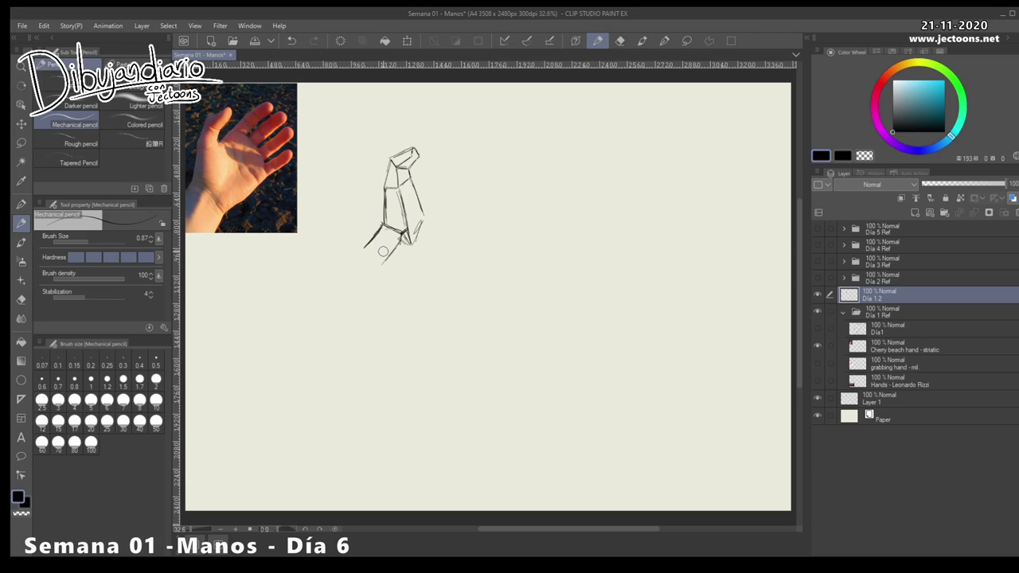
drag(402, 235, 419, 261)
drag(420, 261, 406, 293)
key(ctrl+z)
key(ctrl+z)
key(ctrl+z)
key(ctrl+z)
Sketch the heel and lower edge of the palm, running from the thumb's base up towards the little-finger side
drag(411, 249, 421, 262)
drag(420, 256, 465, 218)
key(ctrl+z)
mouse_move(420, 253)
mouse_down()
mouse_move(446, 232)
mouse_move(437, 241)
mouse_up()
drag(420, 260, 483, 221)
Sketch the palm's upper edge beside the thumb and the curved knuckle line down to the lower palm edge
drag(418, 188, 433, 170)
mouse_move(403, 205)
mouse_down()
mouse_move(447, 181)
mouse_move(429, 204)
mouse_move(407, 205)
mouse_move(422, 211)
mouse_up()
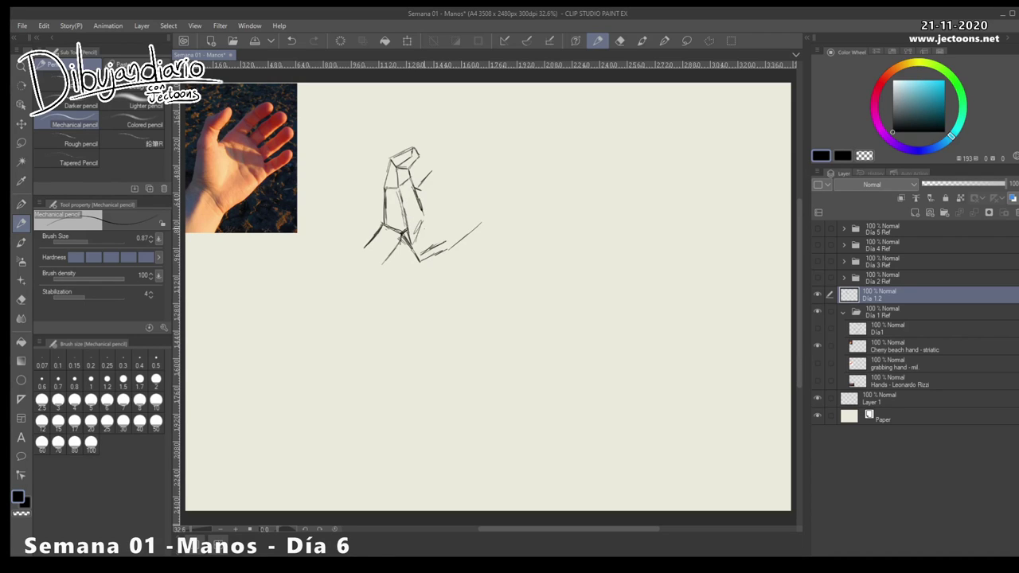
mouse_move(430, 171)
mouse_down()
mouse_move(456, 181)
mouse_move(483, 225)
mouse_up()
drag(433, 172, 482, 221)
mouse_move(425, 191)
mouse_down()
mouse_move(457, 237)
mouse_move(476, 219)
mouse_move(435, 247)
mouse_move(476, 220)
mouse_up()
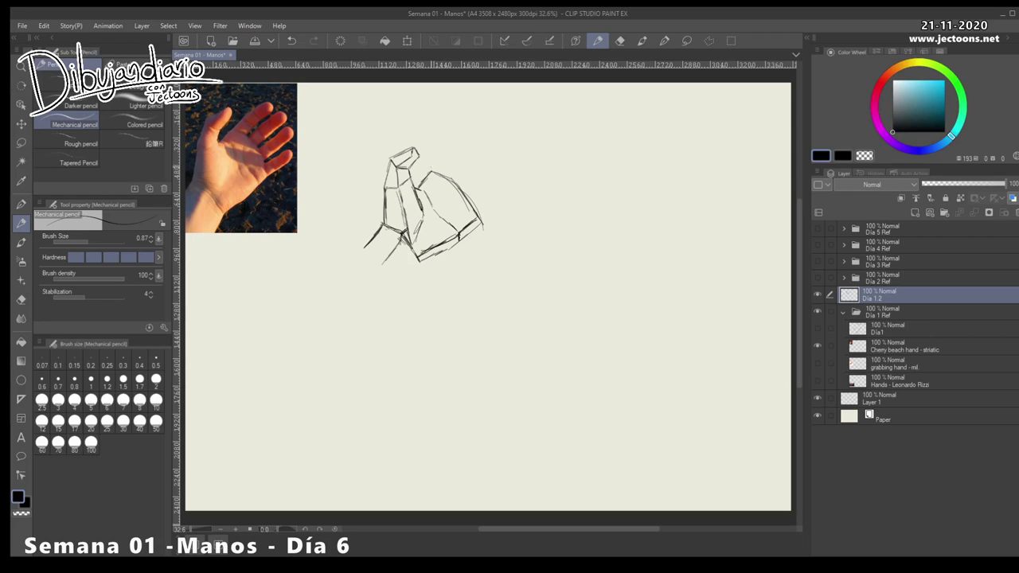
Sketch the index finger as jointed box segments rising from the upper end of the knuckle line
drag(428, 174, 442, 160)
drag(422, 188, 433, 174)
drag(221, 143, 230, 134)
key(ctrl+z)
key(ctrl+z)
mouse_move(434, 174)
mouse_down()
mouse_move(464, 192)
mouse_move(452, 152)
mouse_up()
drag(453, 154, 460, 163)
mouse_move(454, 151)
mouse_down()
mouse_move(471, 138)
mouse_move(479, 149)
mouse_up()
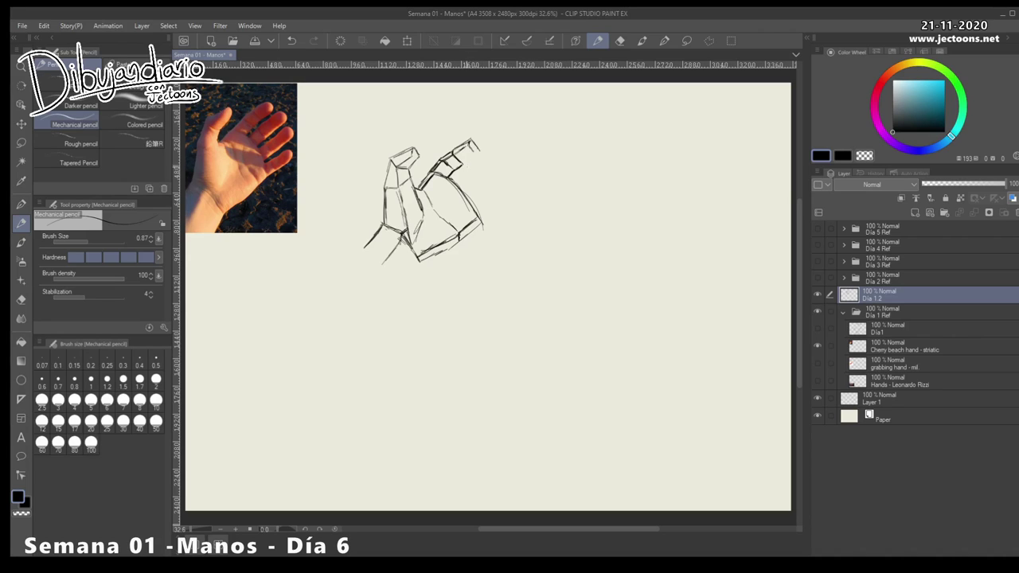
drag(463, 163, 477, 152)
Sketch the middle finger beside the index finger in segments, ending in a rounded tip
drag(457, 181, 470, 171)
drag(457, 180, 493, 155)
drag(465, 174, 474, 184)
drag(466, 173, 478, 164)
drag(481, 165, 491, 165)
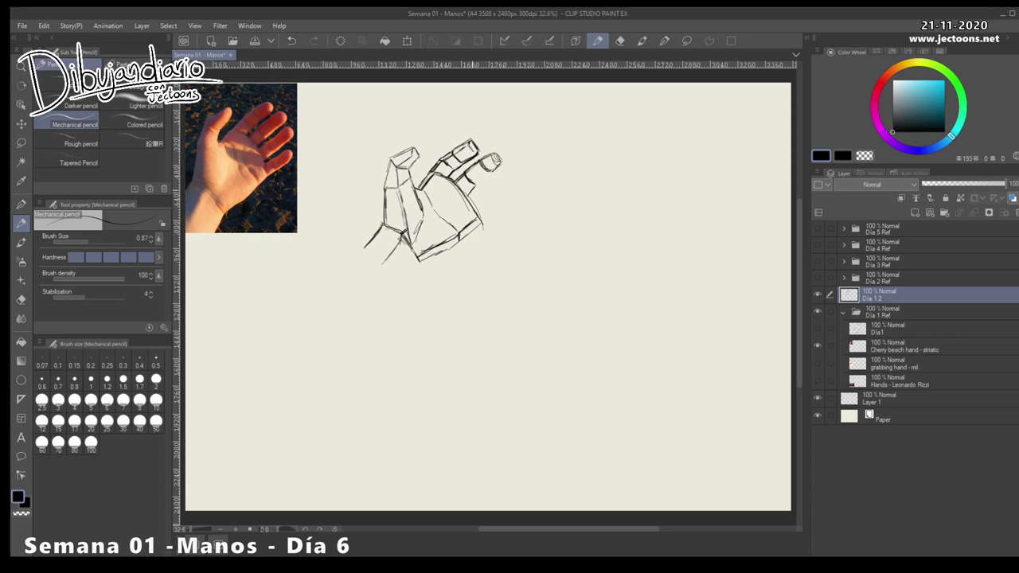
mouse_move(493, 171)
mouse_down()
mouse_move(466, 197)
mouse_move(481, 163)
mouse_up()
Erase and redraw the palm's lower edge, and sketch the segmented ring finger beside the middle finger
drag(480, 194, 485, 204)
mouse_move(454, 232)
mouse_down()
mouse_move(436, 254)
mouse_move(491, 221)
mouse_up()
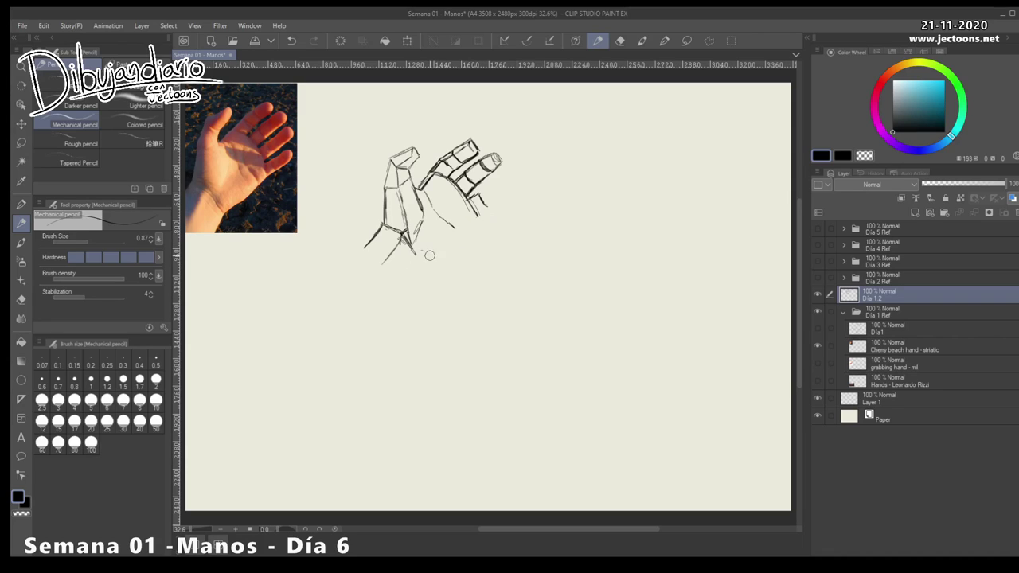
drag(473, 205, 482, 228)
mouse_move(481, 233)
mouse_down()
mouse_move(440, 260)
mouse_move(482, 234)
mouse_up()
drag(480, 205, 486, 215)
mouse_move(479, 196)
mouse_down()
mouse_move(495, 186)
mouse_move(497, 197)
mouse_move(502, 174)
mouse_move(514, 176)
mouse_move(490, 204)
mouse_up()
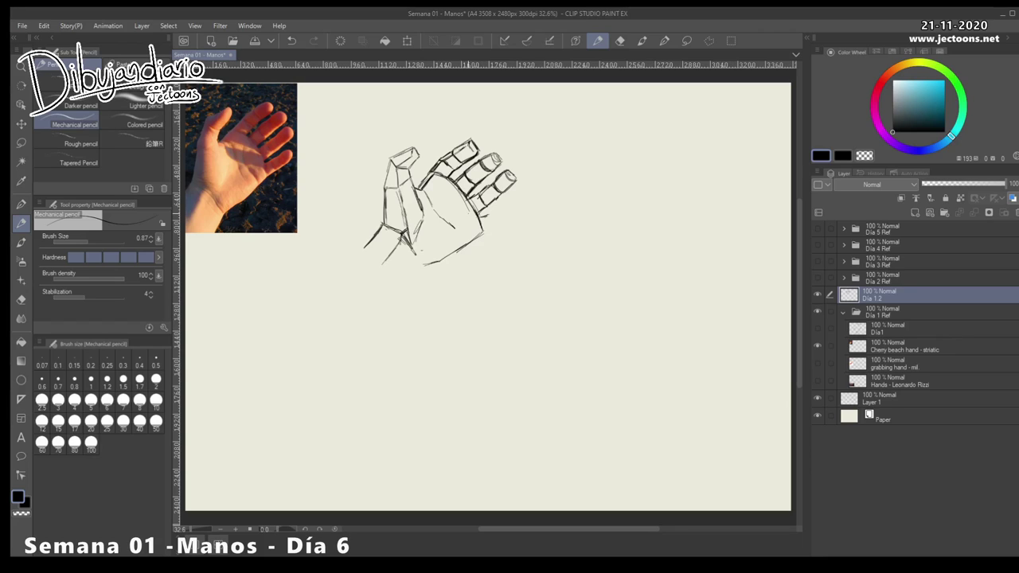
Sketch the segmented little finger and extend the palm's heel with a short line for the outer wrist
drag(491, 213, 481, 220)
mouse_move(476, 226)
mouse_down()
mouse_move(420, 261)
mouse_move(412, 286)
mouse_up()
drag(484, 233, 521, 200)
drag(518, 205, 524, 198)
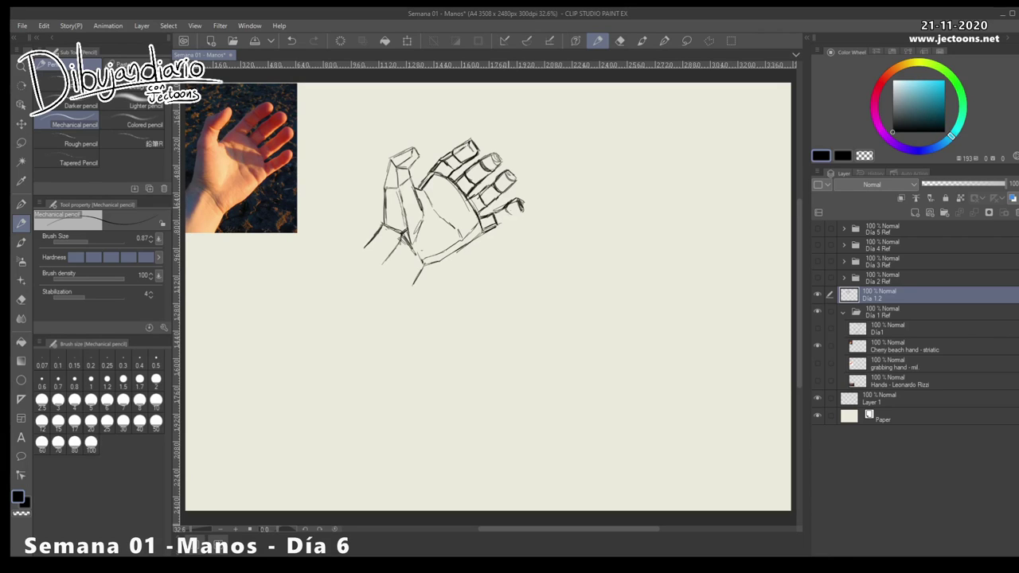
mouse_move(499, 225)
mouse_down()
mouse_move(512, 218)
mouse_move(509, 201)
mouse_up()
Redraw the outer wrist line and heel of the palm darker, and lengthen the wrist line on the thumb side
drag(418, 283, 417, 273)
mouse_move(404, 237)
mouse_down()
mouse_move(425, 266)
mouse_move(458, 250)
mouse_move(418, 284)
mouse_up()
mouse_move(376, 234)
mouse_down()
mouse_move(355, 256)
mouse_move(391, 167)
mouse_up()
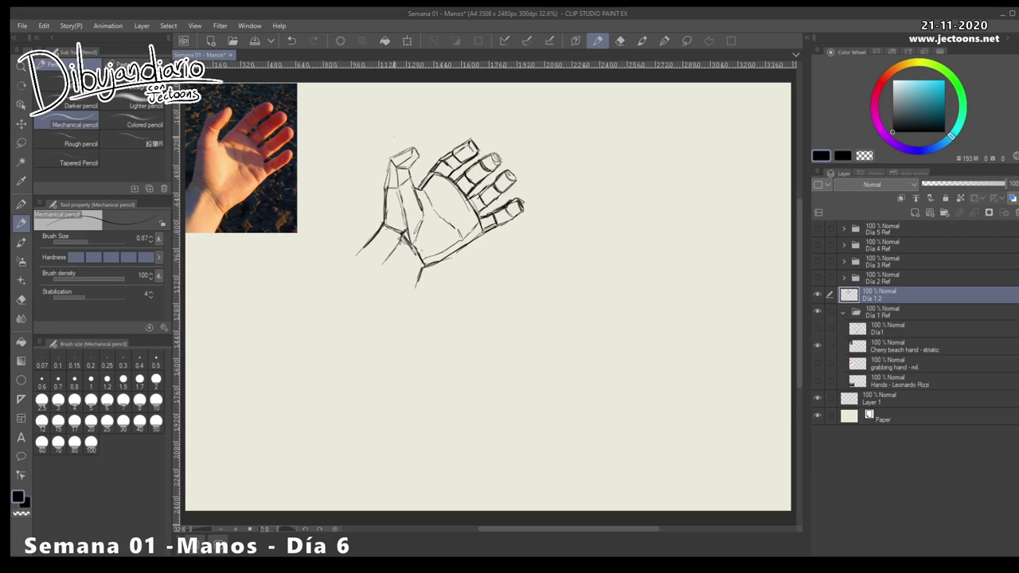
Erase the thumb's upper segments, redraw them shorter and bent towards the fingers, and reinforce the nearby palm contours
mouse_move(422, 184)
mouse_down()
mouse_move(431, 169)
mouse_move(392, 169)
mouse_move(379, 184)
mouse_move(399, 159)
mouse_up()
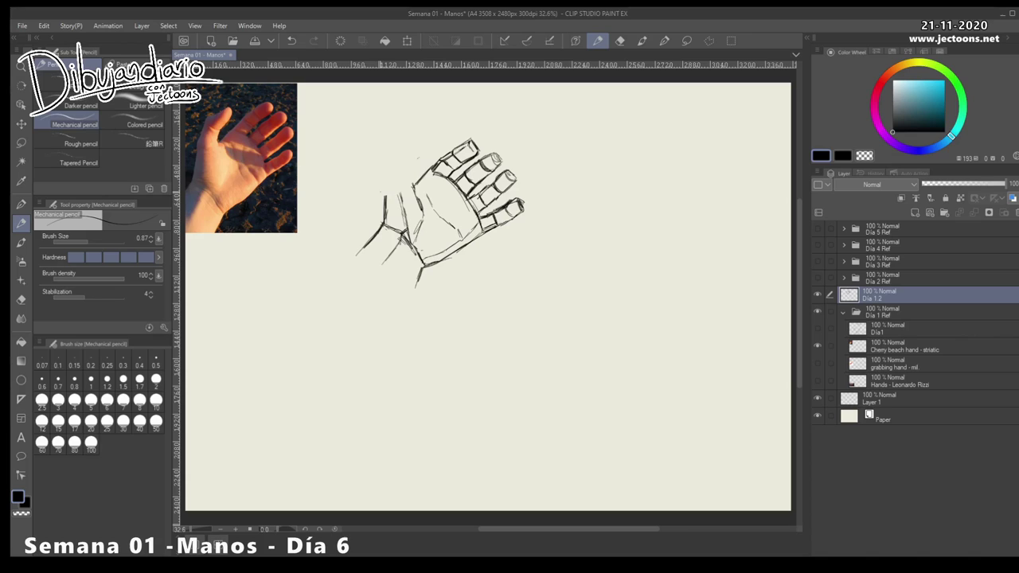
mouse_move(385, 197)
mouse_down()
mouse_move(397, 165)
mouse_move(417, 155)
mouse_up()
mouse_move(400, 171)
mouse_down()
mouse_move(417, 160)
mouse_move(395, 186)
mouse_up()
mouse_move(396, 178)
mouse_down()
mouse_move(398, 198)
mouse_move(430, 159)
mouse_move(411, 190)
mouse_move(424, 215)
mouse_up()
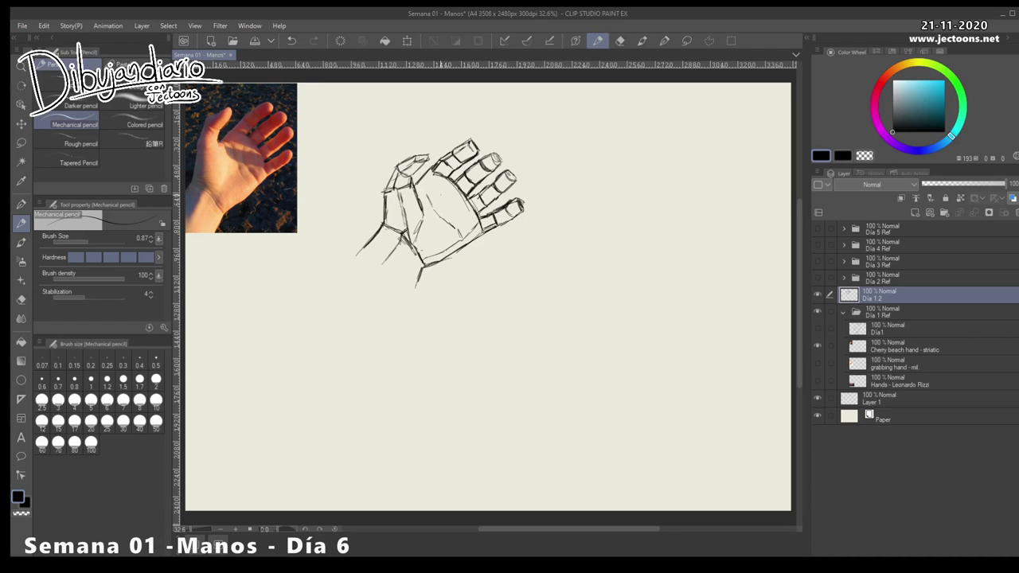
drag(479, 235, 464, 245)
drag(416, 187, 432, 168)
Lasso the whole hand sketch, scale it down to 87%, move it up the page and deselect it
click(21, 143)
mouse_move(478, 130)
mouse_down()
mouse_move(453, 119)
mouse_move(424, 134)
mouse_up()
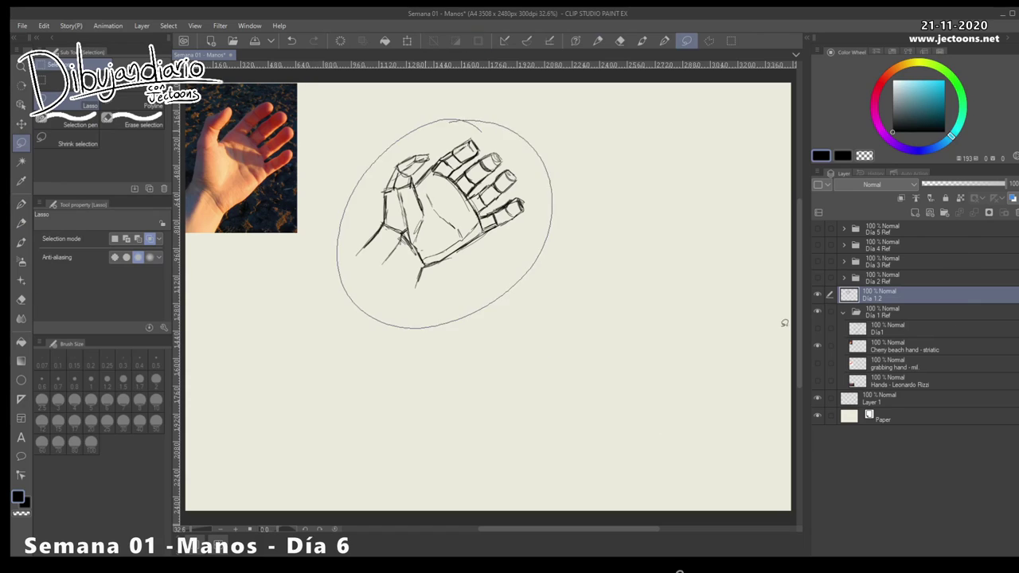
key(ctrl+t)
drag(552, 119, 523, 147)
mouse_move(430, 237)
mouse_down()
mouse_move(473, 182)
mouse_move(450, 187)
mouse_up()
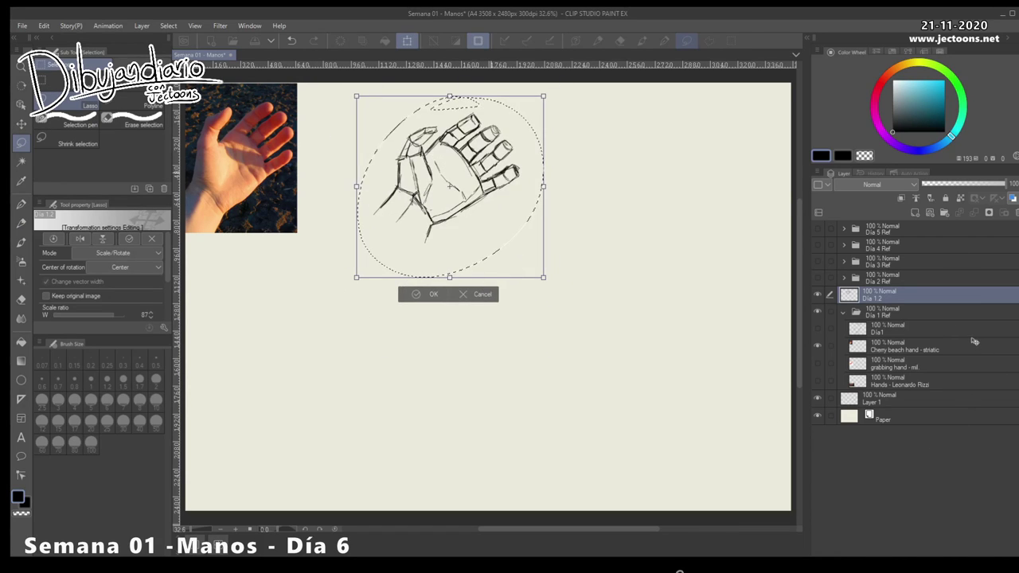
key(Return)
key(ctrl+d)
key(p)
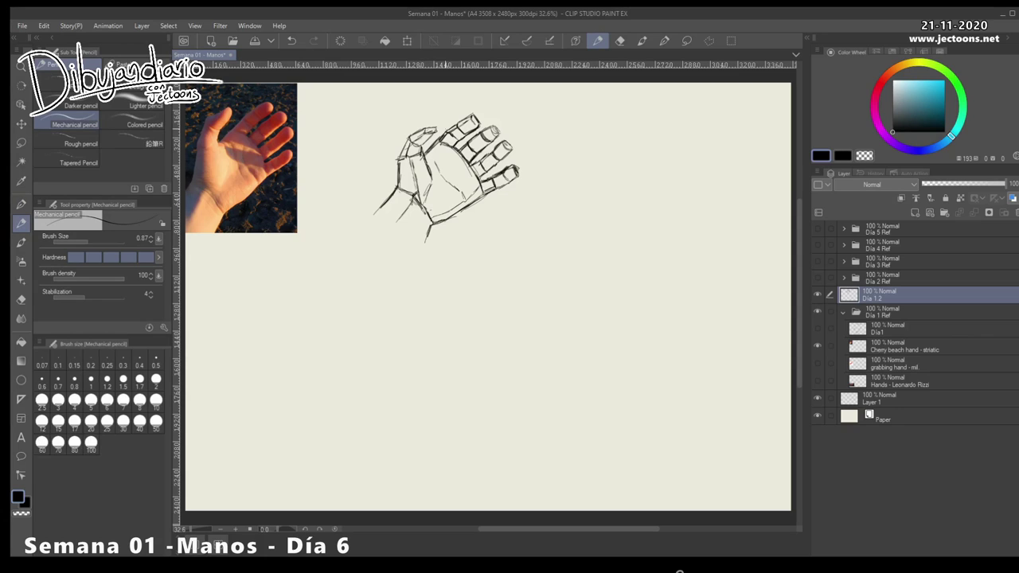
Lasso the hand again, distort it by pulling the selection's lower finger-side corner inward, deselect, and return to the pencil
key(m)
mouse_move(450, 97)
mouse_down()
mouse_move(399, 260)
mouse_move(456, 97)
mouse_up()
key(ctrl+t)
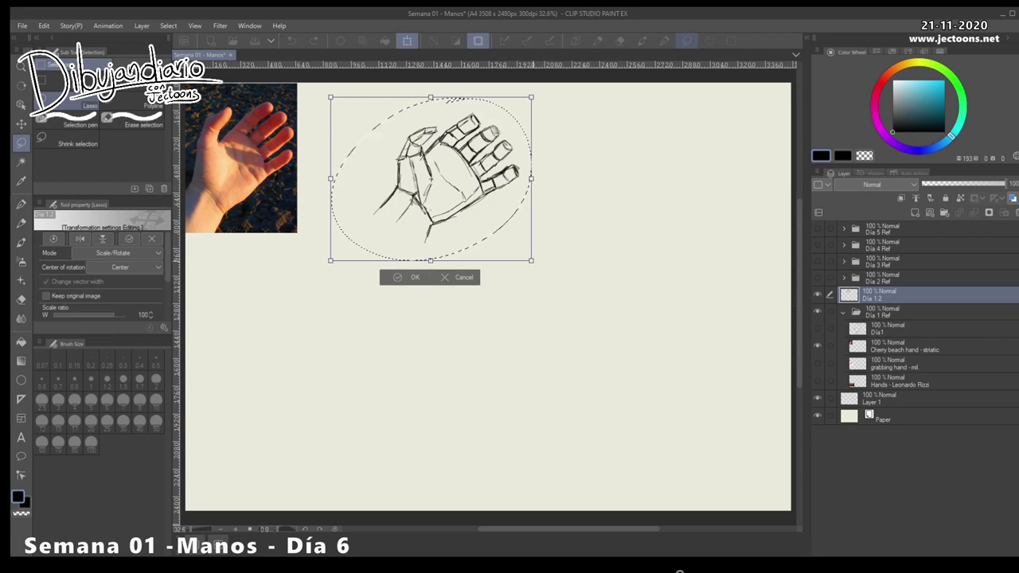
drag(522, 268, 506, 266)
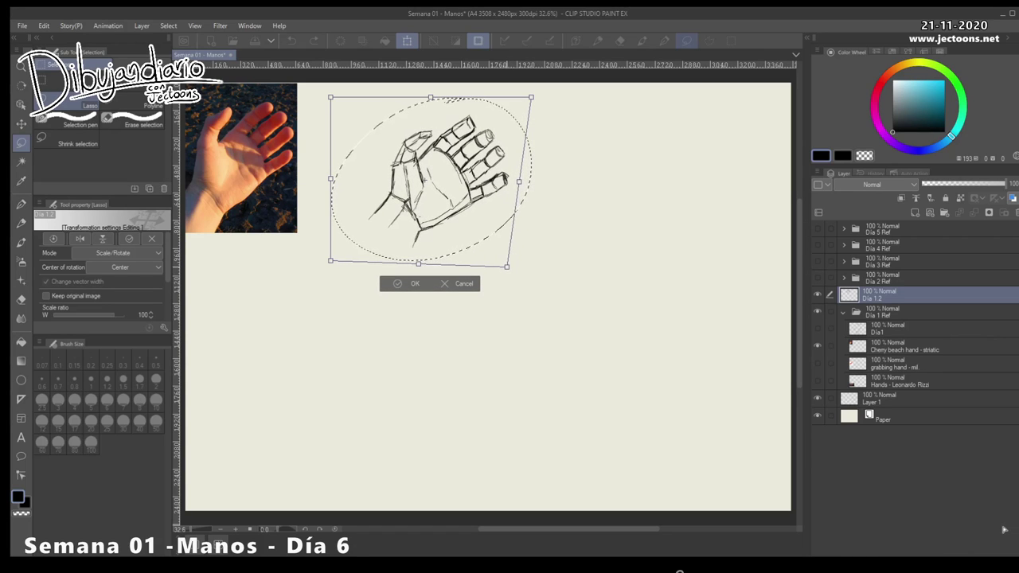
key(Return)
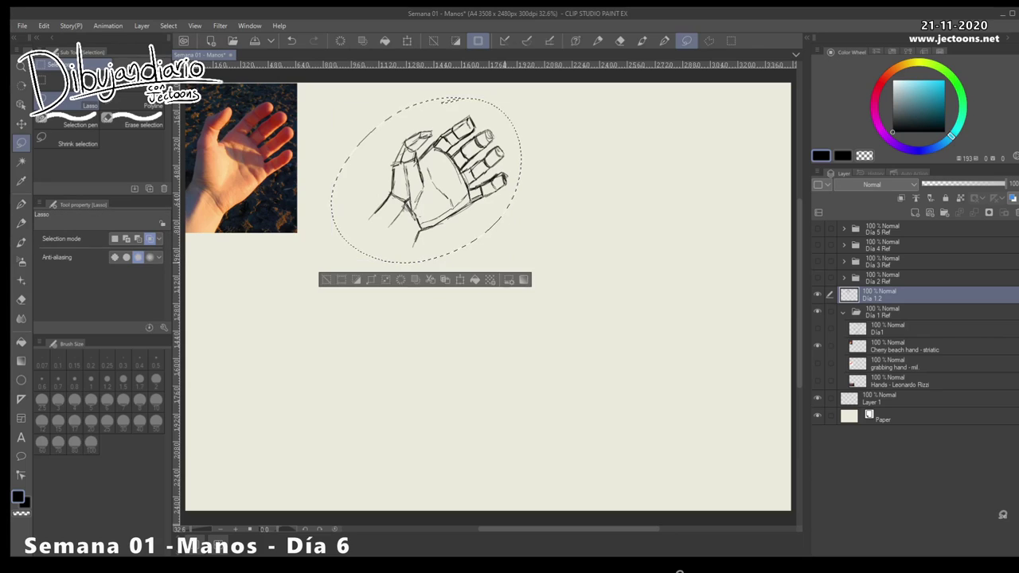
key(ctrl+d)
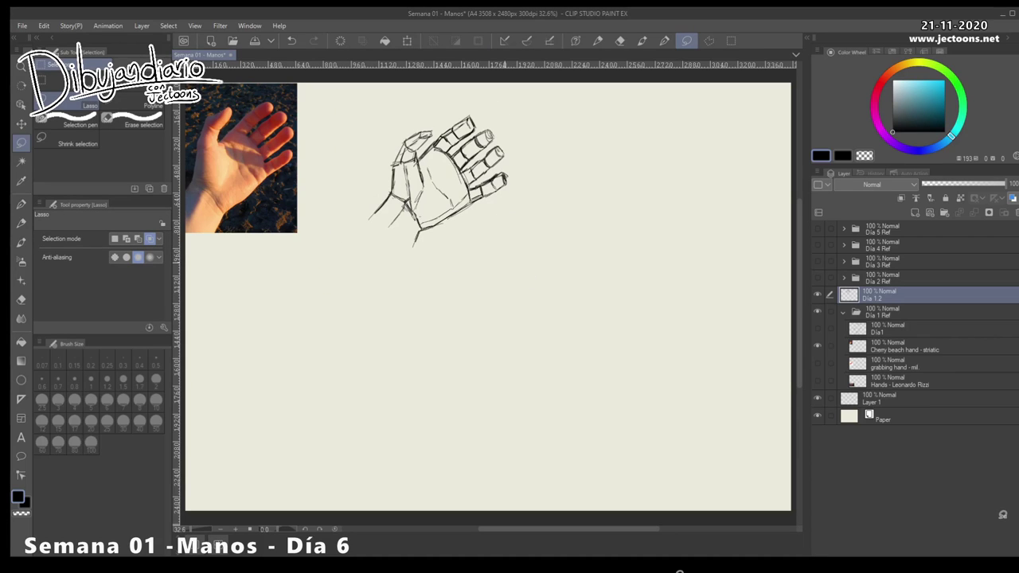
key(p)
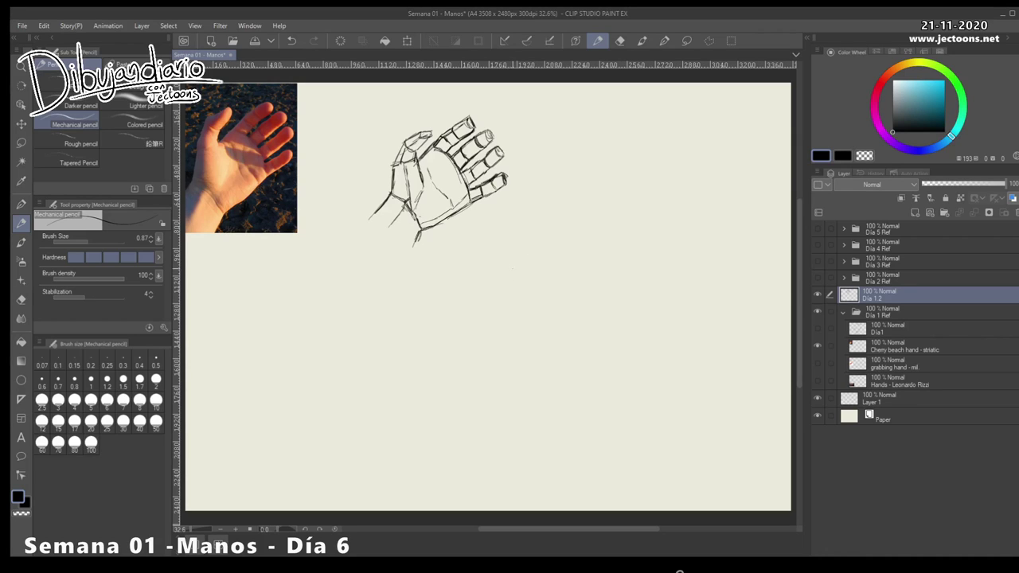
drag(517, 280, 543, 299)
drag(516, 248, 508, 280)
key(ctrl+z)
key(ctrl+z)
key(ctrl+z)
key(ctrl+z)
key(ctrl+z)
key(ctrl+z)
key(ctrl+z)
Block in a second, larger hand below the first with light strokes for the palm mass, inner fold and thumb base
drag(514, 271, 570, 226)
mouse_move(574, 225)
mouse_down()
mouse_move(605, 265)
mouse_move(601, 299)
mouse_move(544, 334)
mouse_up()
mouse_move(500, 301)
mouse_down()
mouse_move(518, 305)
mouse_move(530, 330)
mouse_up()
drag(529, 265, 549, 255)
drag(548, 262, 569, 299)
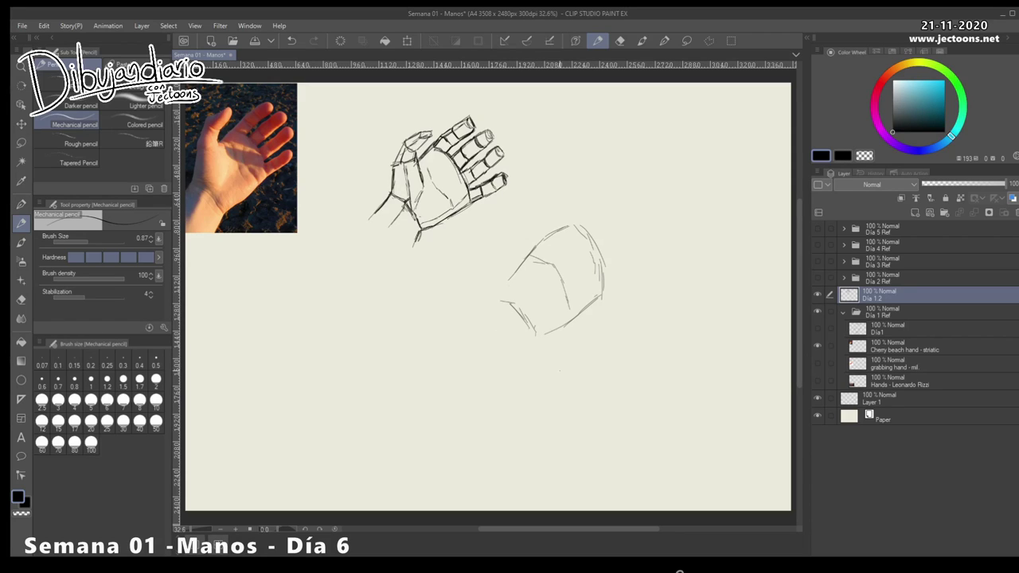
mouse_move(510, 280)
mouse_down()
mouse_move(502, 291)
mouse_move(526, 310)
mouse_up()
drag(518, 270, 528, 321)
Sketch a small open hand above the second one, mark its thumb base with a circle and arcs, and undo the separate trial circle
mouse_move(616, 177)
mouse_down()
mouse_move(602, 169)
mouse_move(639, 183)
mouse_move(620, 142)
mouse_move(630, 135)
mouse_move(636, 157)
mouse_move(646, 139)
mouse_move(655, 156)
mouse_move(664, 145)
mouse_move(687, 164)
mouse_move(658, 199)
mouse_move(624, 193)
mouse_up()
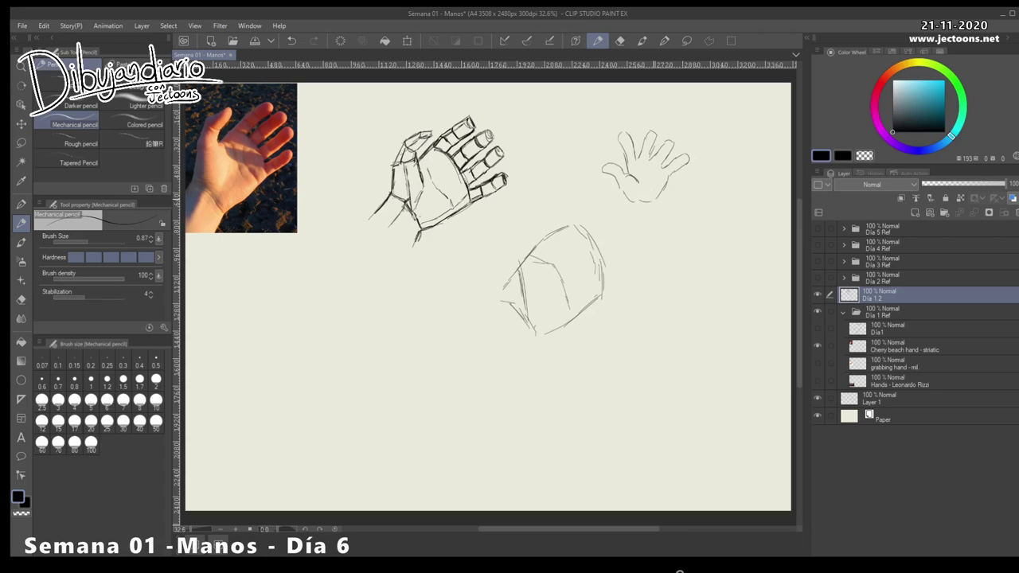
mouse_move(654, 244)
mouse_down()
mouse_move(678, 239)
mouse_move(675, 228)
mouse_move(692, 218)
mouse_up()
mouse_move(636, 175)
mouse_down()
mouse_move(622, 199)
mouse_move(640, 201)
mouse_up()
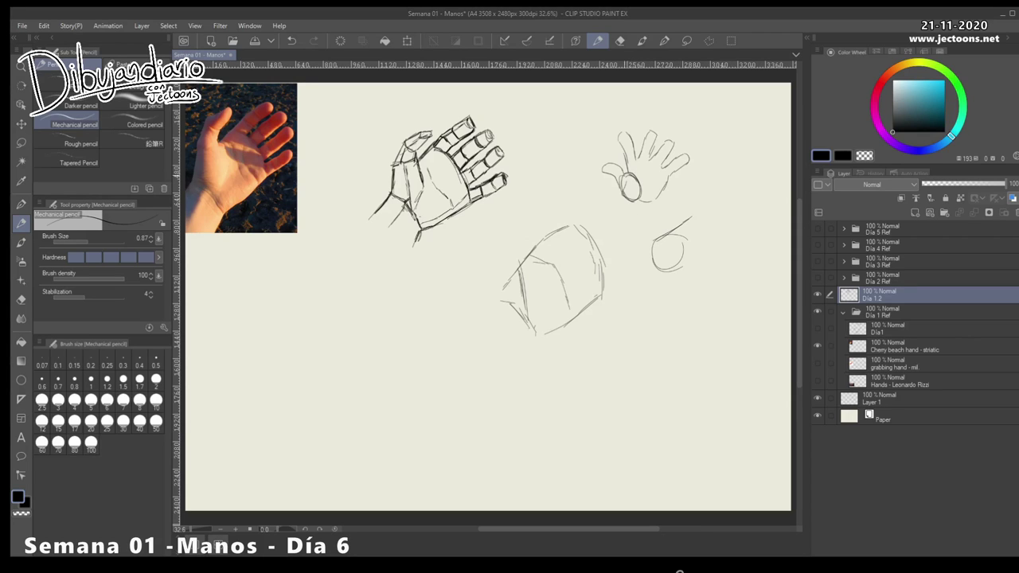
mouse_move(622, 169)
mouse_down()
mouse_move(647, 173)
mouse_move(644, 199)
mouse_up()
key(ctrl+z)
key(ctrl+z)
key(ctrl+z)
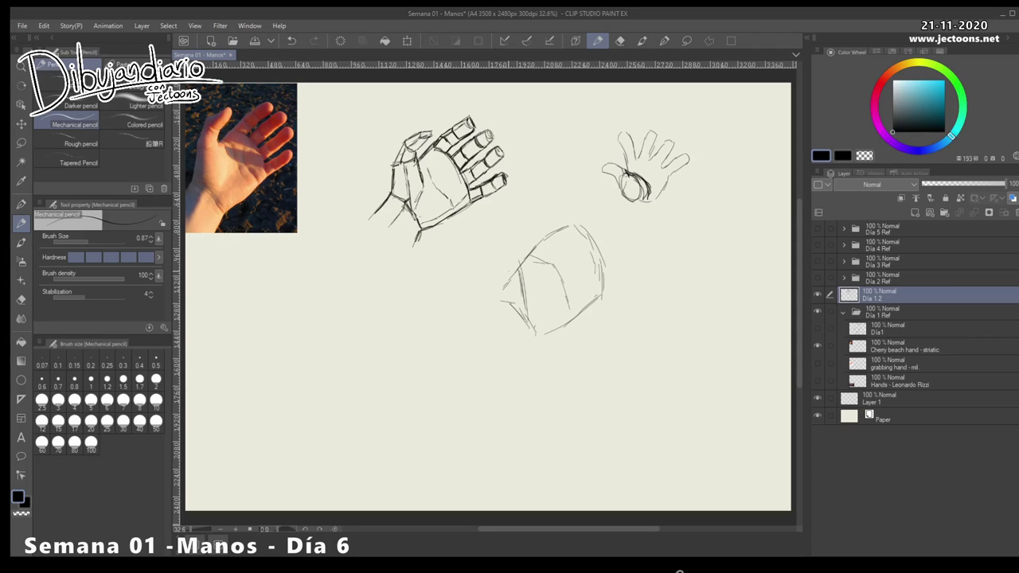
Darken the second hand's upper contour and sketch the outline of its raised thumb down to the wrist
drag(524, 261, 574, 221)
mouse_move(556, 228)
mouse_down()
mouse_move(520, 264)
mouse_move(578, 219)
mouse_up()
drag(579, 222, 607, 261)
drag(526, 234, 515, 260)
mouse_move(523, 226)
mouse_down()
mouse_move(495, 260)
mouse_move(495, 316)
mouse_move(497, 239)
mouse_move(522, 222)
mouse_move(504, 236)
mouse_up()
mouse_move(519, 228)
mouse_down()
mouse_move(501, 239)
mouse_move(491, 274)
mouse_move(491, 322)
mouse_up()
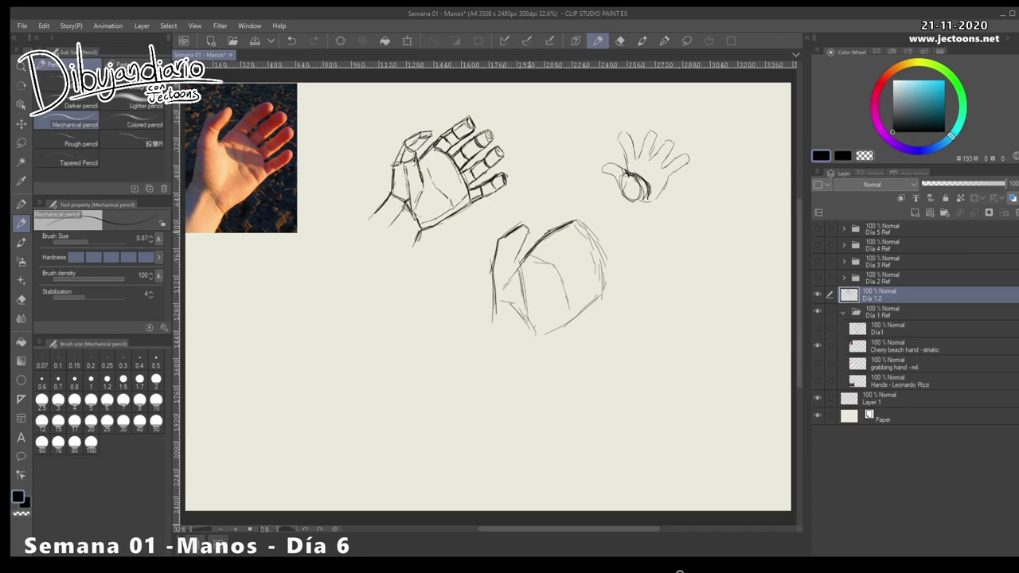
Refine the second hand's thumb with a rounded tip pad, a joint curve and a darker outer contour
drag(511, 250, 529, 230)
drag(518, 249, 514, 264)
drag(518, 273, 494, 284)
drag(539, 257, 559, 281)
drag(493, 259, 495, 308)
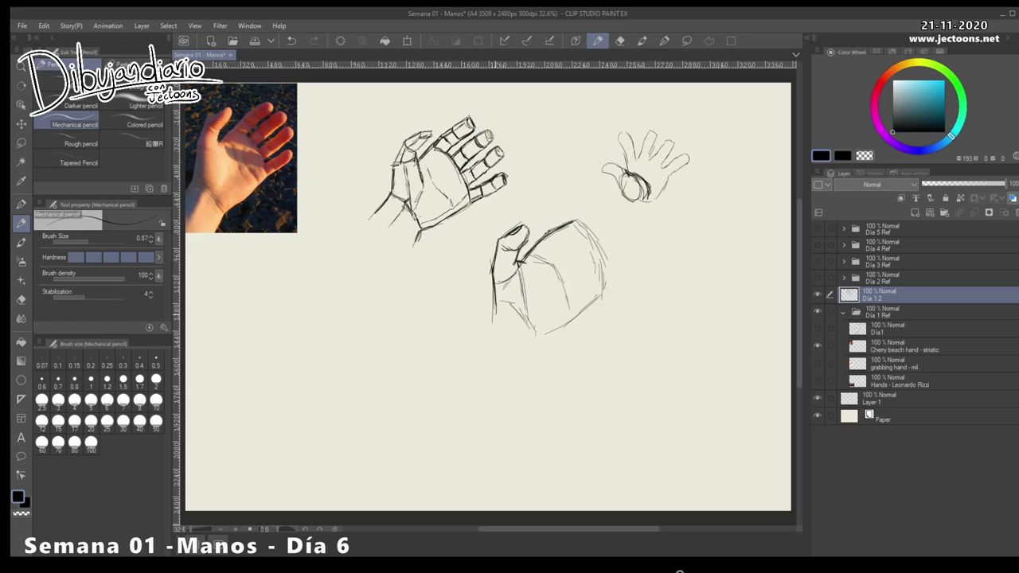
Darken the outer contour of the second hand's thumb base and extend it into the upper wrist line, undoing stray strokes
drag(493, 270, 489, 298)
mouse_move(529, 255)
mouse_down()
mouse_move(544, 262)
mouse_move(553, 235)
mouse_up()
key(ctrl+z)
key(ctrl+z)
key(ctrl+z)
mouse_move(507, 238)
mouse_down()
mouse_move(527, 227)
mouse_move(512, 247)
mouse_up()
drag(495, 298, 465, 329)
drag(494, 293, 481, 318)
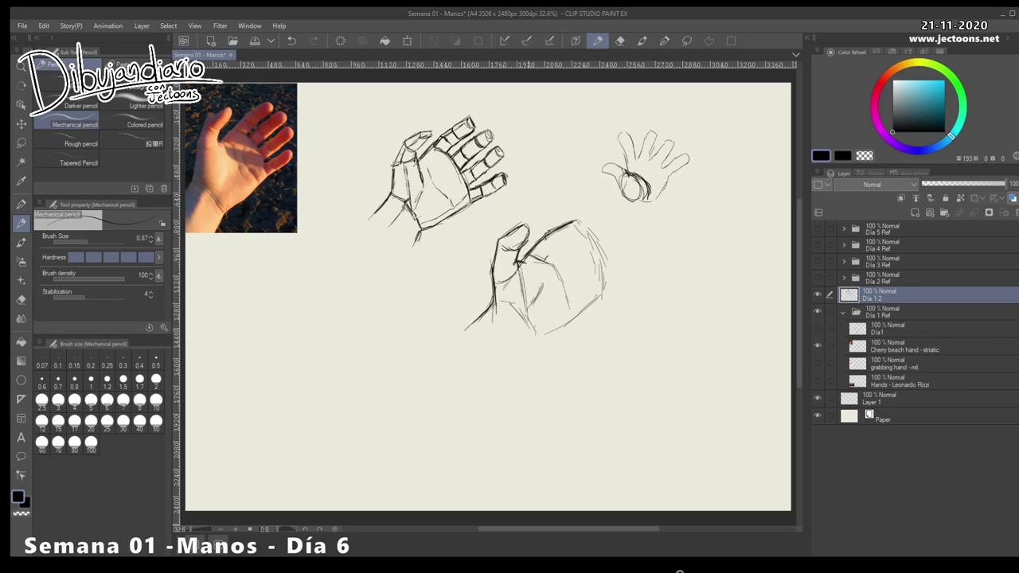
Draw the second hand's lower wrist line, darken the palm's lower edge, and erase the light inner fold guidelines
drag(535, 338, 519, 358)
drag(534, 341, 515, 367)
mouse_move(557, 329)
mouse_down()
mouse_move(538, 336)
mouse_move(571, 322)
mouse_up()
mouse_move(568, 296)
mouse_down()
mouse_move(569, 307)
mouse_move(548, 257)
mouse_move(500, 283)
mouse_move(511, 278)
mouse_up()
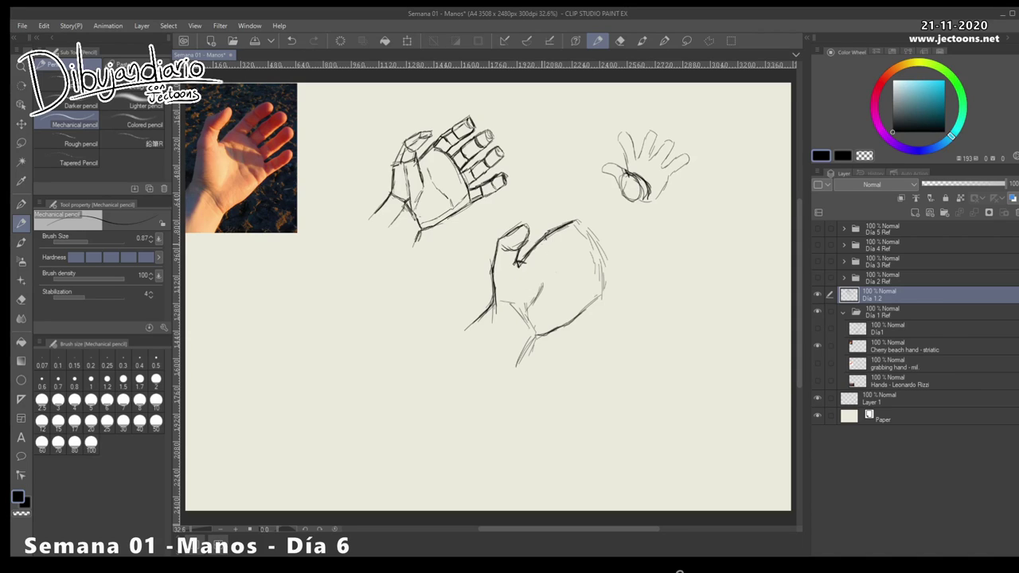
Try a knuckle arc across the second hand's palm with a wider mass for the closed fingers
mouse_move(535, 244)
mouse_down()
mouse_move(569, 272)
mouse_move(579, 304)
mouse_up()
drag(562, 261, 577, 306)
mouse_move(539, 245)
mouse_down()
mouse_move(595, 227)
mouse_move(615, 285)
mouse_move(559, 330)
mouse_up()
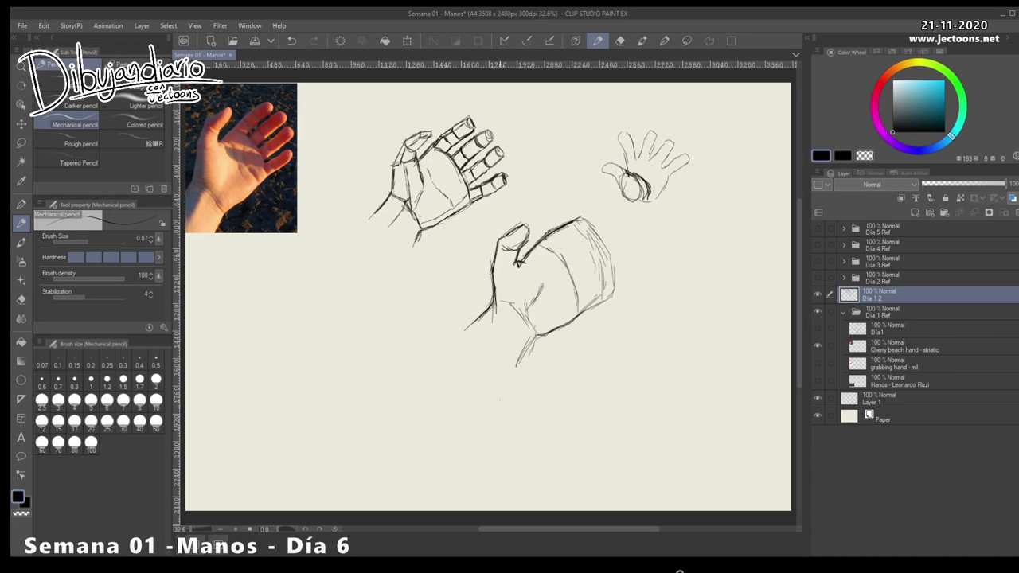
Try to divide the second hand's finger mass into separate fingers with slanted lines and rounded tips
mouse_move(577, 281)
mouse_down()
mouse_move(601, 261)
mouse_move(614, 270)
mouse_up()
mouse_move(591, 287)
mouse_down()
mouse_move(612, 276)
mouse_move(588, 274)
mouse_move(600, 264)
mouse_move(570, 303)
mouse_up()
drag(594, 256, 577, 271)
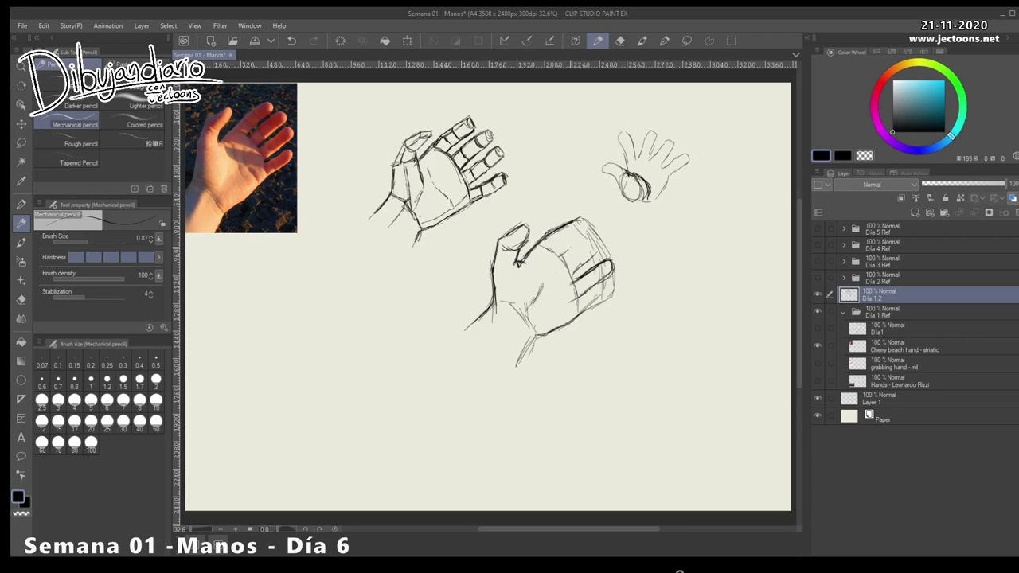
mouse_move(578, 245)
mouse_down()
mouse_move(562, 256)
mouse_move(603, 242)
mouse_move(559, 258)
mouse_move(575, 269)
mouse_up()
mouse_move(603, 245)
mouse_down()
mouse_move(589, 257)
mouse_move(592, 242)
mouse_up()
drag(545, 251, 560, 257)
mouse_move(551, 244)
mouse_down()
mouse_move(577, 236)
mouse_move(580, 219)
mouse_up()
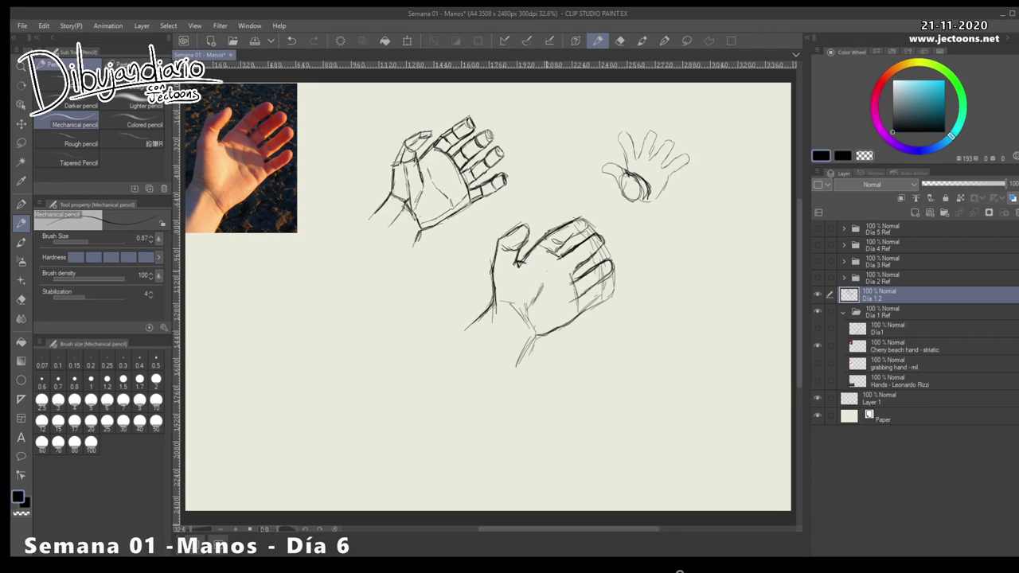
Remove the trial fingers, knuckle arc and finger mass from the second hand
mouse_move(581, 225)
mouse_down()
mouse_move(604, 267)
mouse_move(614, 256)
mouse_move(592, 247)
mouse_move(596, 225)
mouse_move(557, 234)
mouse_up()
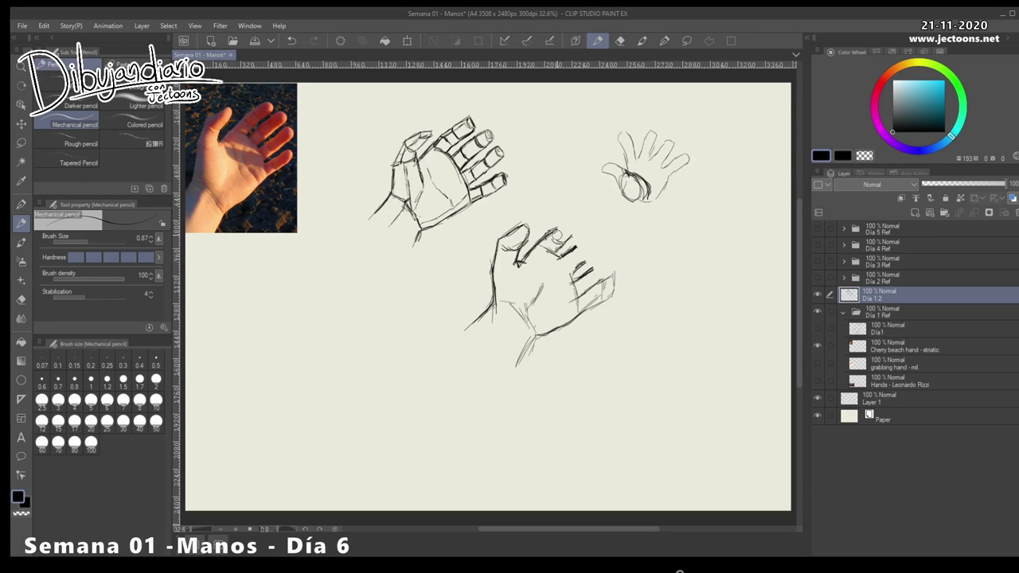
drag(562, 229, 544, 245)
key(ctrl+z)
key(ctrl+z)
key(ctrl+z)
key(ctrl+z)
key(ctrl+z)
key(ctrl+z)
key(ctrl+z)
key(ctrl+z)
key(ctrl+z)
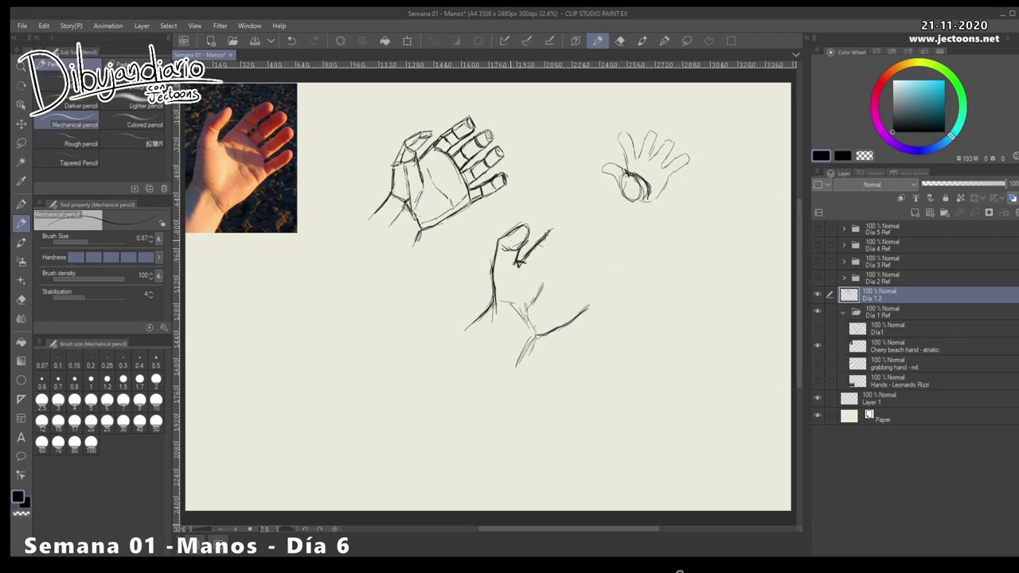
Refine the second hand's thumb tip and draw a new angular outer contour for the whole finger mass
drag(529, 231, 503, 243)
mouse_move(499, 242)
mouse_down()
mouse_move(526, 223)
mouse_move(529, 239)
mouse_move(515, 245)
mouse_up()
drag(520, 261, 544, 235)
mouse_move(554, 226)
mouse_down()
mouse_move(588, 231)
mouse_move(586, 215)
mouse_move(608, 242)
mouse_move(616, 283)
mouse_up()
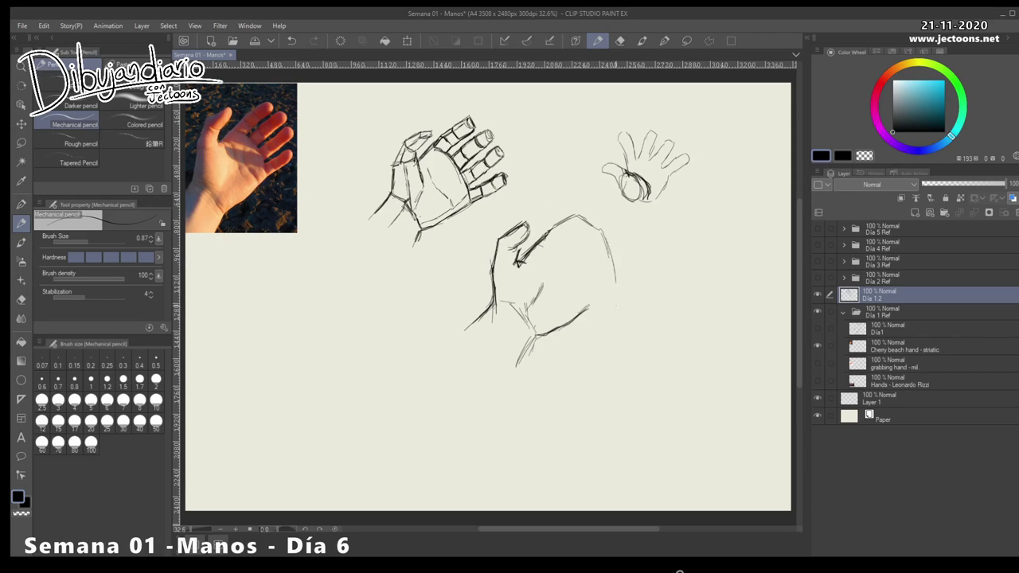
mouse_move(606, 241)
mouse_down()
mouse_move(618, 287)
mouse_move(611, 295)
mouse_up()
drag(616, 285, 598, 308)
Sketch a small row of trial finger arcs beside the second hand and remove it
mouse_move(677, 252)
mouse_down()
mouse_move(677, 283)
mouse_move(678, 239)
mouse_move(688, 282)
mouse_move(701, 270)
mouse_move(723, 314)
mouse_up()
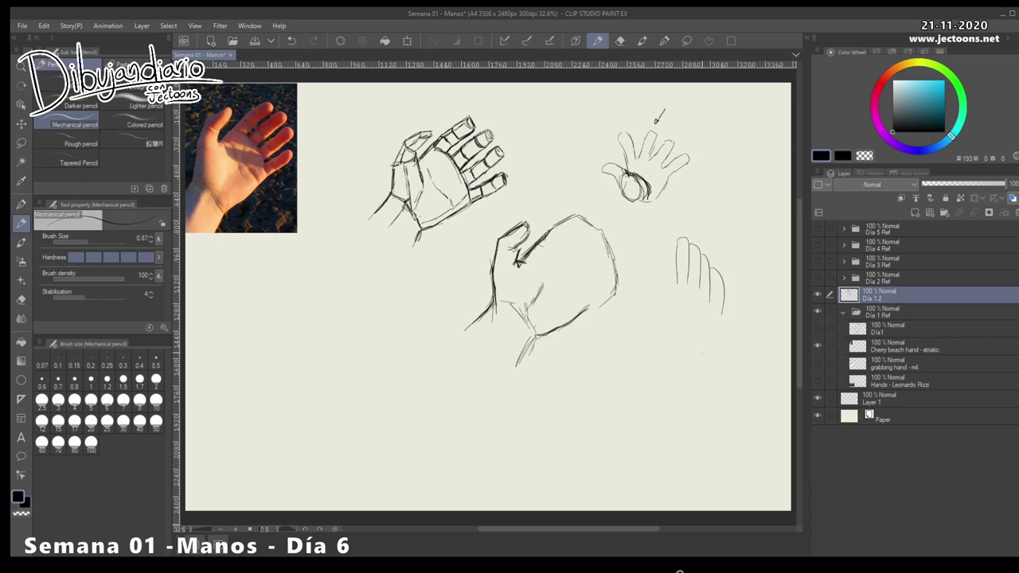
mouse_move(681, 230)
mouse_down()
mouse_move(677, 294)
mouse_move(694, 287)
mouse_move(694, 296)
mouse_up()
drag(714, 256, 705, 321)
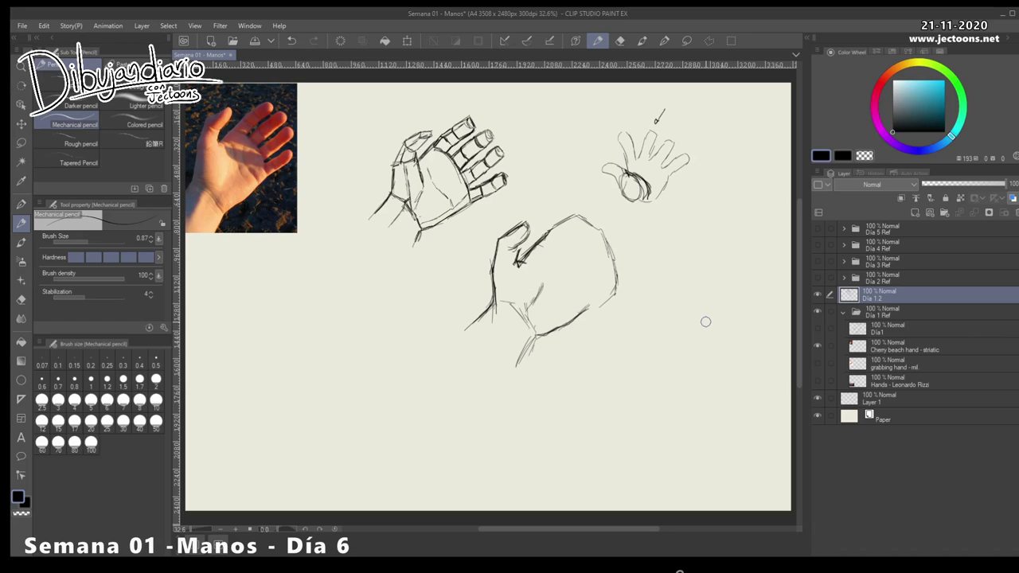
Reinforce the second hand's wrist with parallel strokes and mark the knuckle arc between palm and fingers
drag(494, 281, 462, 340)
drag(513, 314, 471, 360)
mouse_move(541, 255)
mouse_down()
mouse_move(559, 243)
mouse_move(584, 305)
mouse_up()
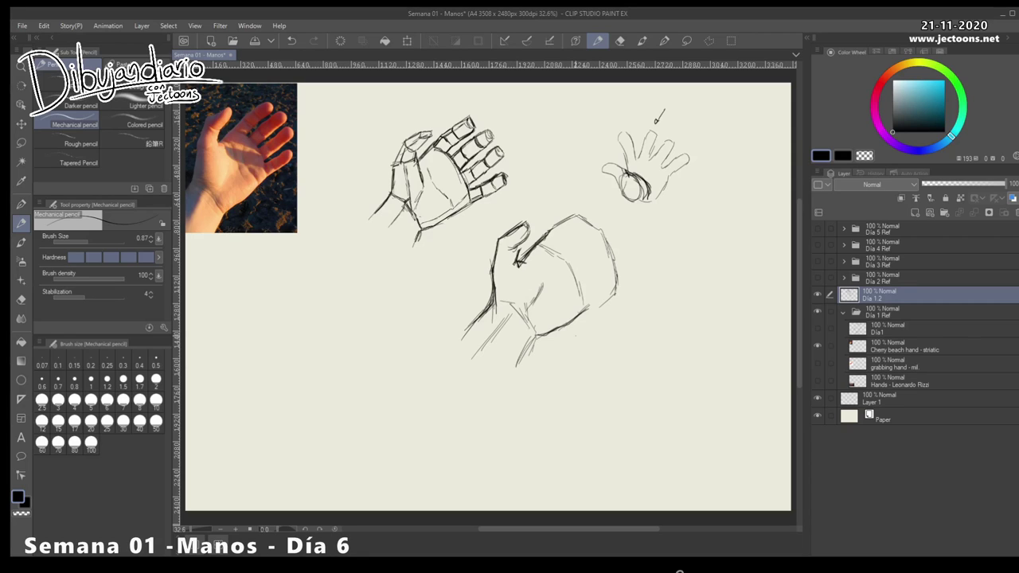
Outline the second hand's little finger from the knuckle arc to its rounded tip
mouse_move(587, 309)
mouse_down()
mouse_move(618, 293)
mouse_move(621, 280)
mouse_move(599, 292)
mouse_move(617, 280)
mouse_up()
drag(583, 296, 598, 290)
drag(583, 296, 597, 285)
drag(583, 293, 614, 273)
mouse_move(614, 274)
mouse_down()
mouse_move(620, 263)
mouse_move(605, 252)
mouse_up()
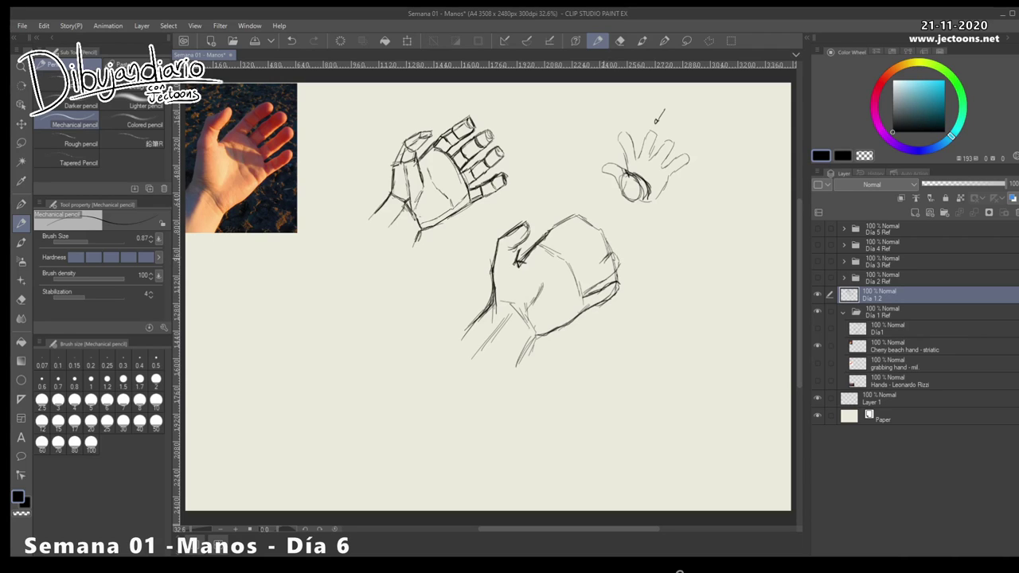
Outline the second hand's ring finger with dark edges above the little finger
drag(586, 291, 619, 262)
drag(319, 122, 333, 129)
key(ctrl+z)
mouse_move(613, 254)
mouse_down()
mouse_move(598, 266)
mouse_move(617, 267)
mouse_move(613, 254)
mouse_move(601, 262)
mouse_move(601, 282)
mouse_move(583, 295)
mouse_up()
mouse_move(584, 295)
mouse_down()
mouse_move(614, 282)
mouse_move(575, 279)
mouse_up()
drag(604, 260, 582, 278)
drag(575, 273, 586, 265)
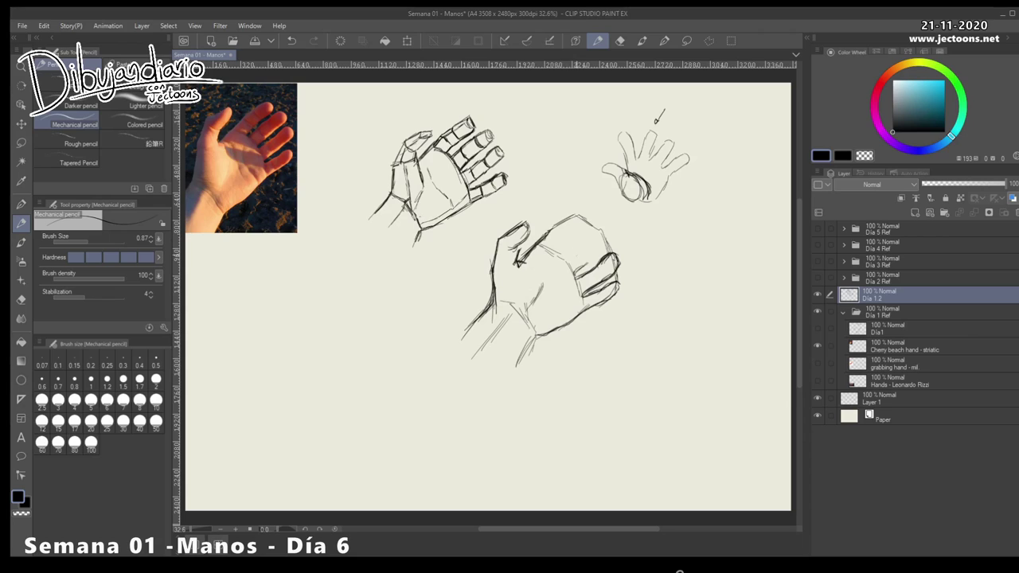
Outline the second hand's middle finger with a rounded tip above the ring finger
drag(566, 260, 603, 233)
mouse_move(584, 241)
mouse_down()
mouse_move(568, 257)
mouse_move(599, 234)
mouse_up()
mouse_move(599, 239)
mouse_down()
mouse_move(610, 230)
mouse_move(615, 243)
mouse_move(575, 272)
mouse_move(610, 234)
mouse_up()
mouse_move(616, 235)
mouse_down()
mouse_move(603, 230)
mouse_move(564, 261)
mouse_up()
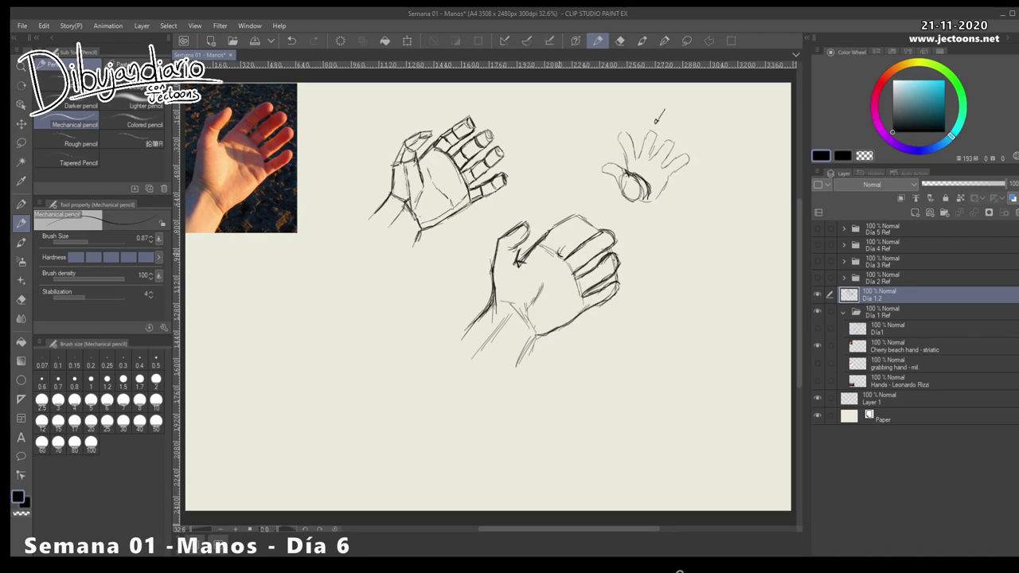
Draw the second hand's index finger with a rounded tip and add joint creases and light palm lines
drag(563, 230, 553, 243)
drag(557, 269, 564, 299)
mouse_move(555, 227)
mouse_down()
mouse_move(539, 243)
mouse_move(584, 212)
mouse_up()
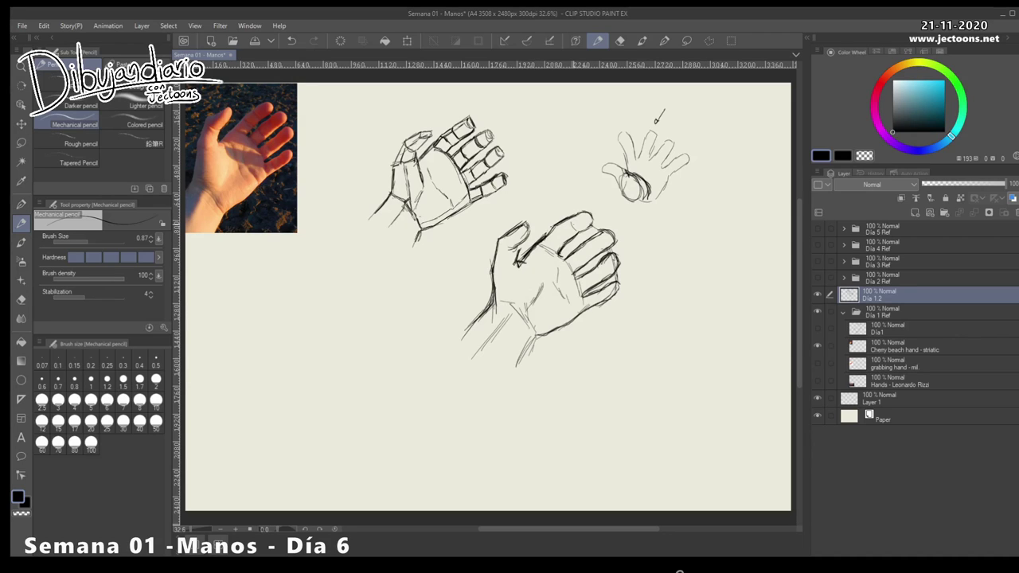
drag(539, 242, 555, 224)
drag(561, 251, 578, 235)
drag(618, 283, 610, 293)
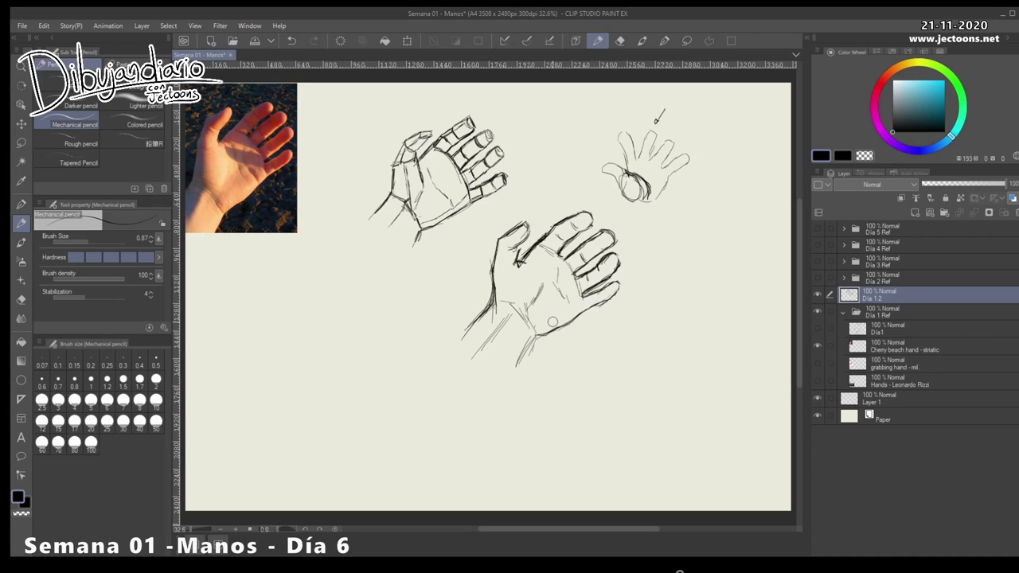
Define the second hand's palm creases and hatch the shadows on its little and ring fingers
drag(539, 272, 532, 309)
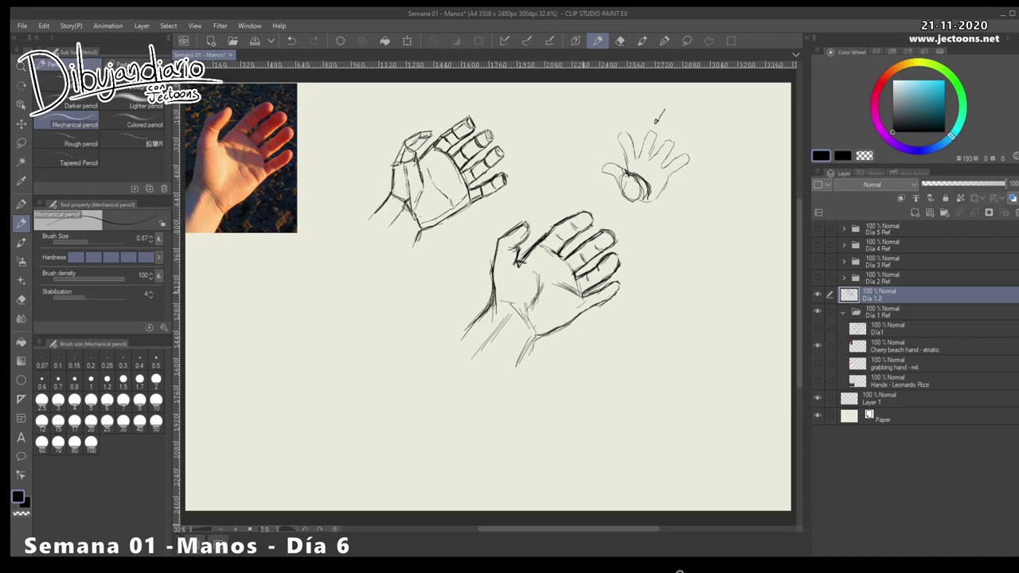
mouse_move(549, 274)
mouse_down()
mouse_move(575, 291)
mouse_move(567, 283)
mouse_up()
drag(554, 274, 581, 286)
key(ctrl+z)
drag(585, 303, 587, 301)
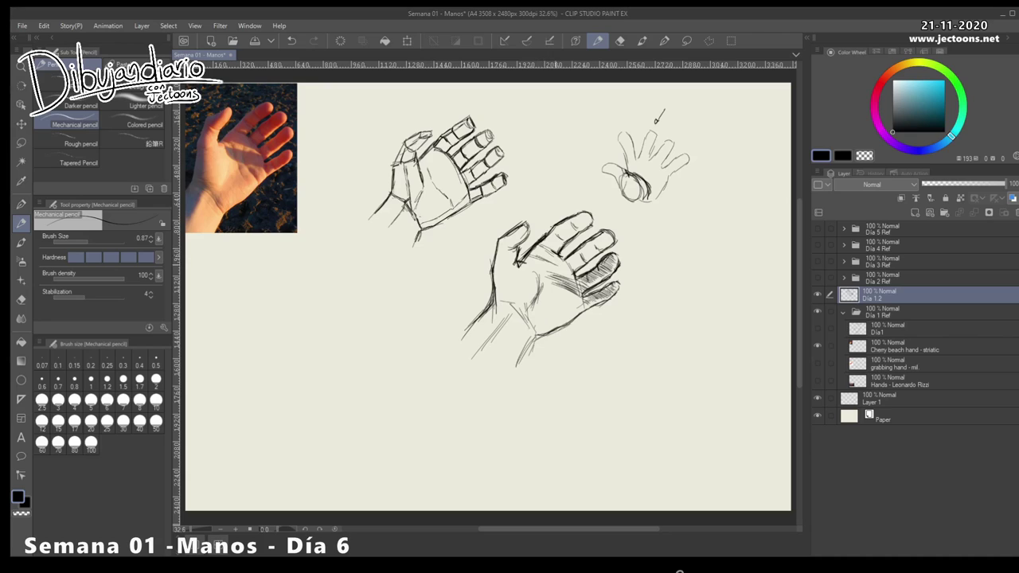
Hatch the shadow across the second hand's upper palm and along its middle finger
drag(532, 251, 558, 262)
drag(537, 249, 578, 270)
mouse_move(564, 261)
mouse_down()
mouse_move(578, 269)
mouse_move(589, 257)
mouse_up()
drag(580, 248, 593, 255)
drag(582, 247, 596, 251)
drag(583, 248, 600, 249)
drag(589, 241, 606, 244)
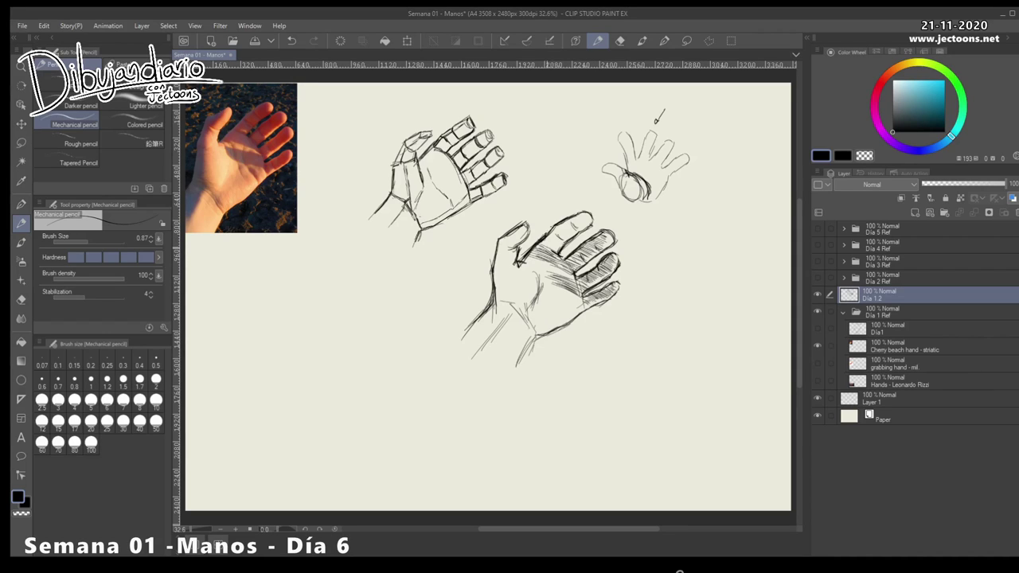
Hatch the second hand's index finger with short parallel strokes from its base to the tip
drag(543, 245, 557, 249)
drag(545, 242, 561, 245)
drag(546, 237, 562, 242)
drag(545, 234, 570, 242)
mouse_move(546, 229)
mouse_down()
mouse_move(570, 239)
mouse_move(586, 228)
mouse_up()
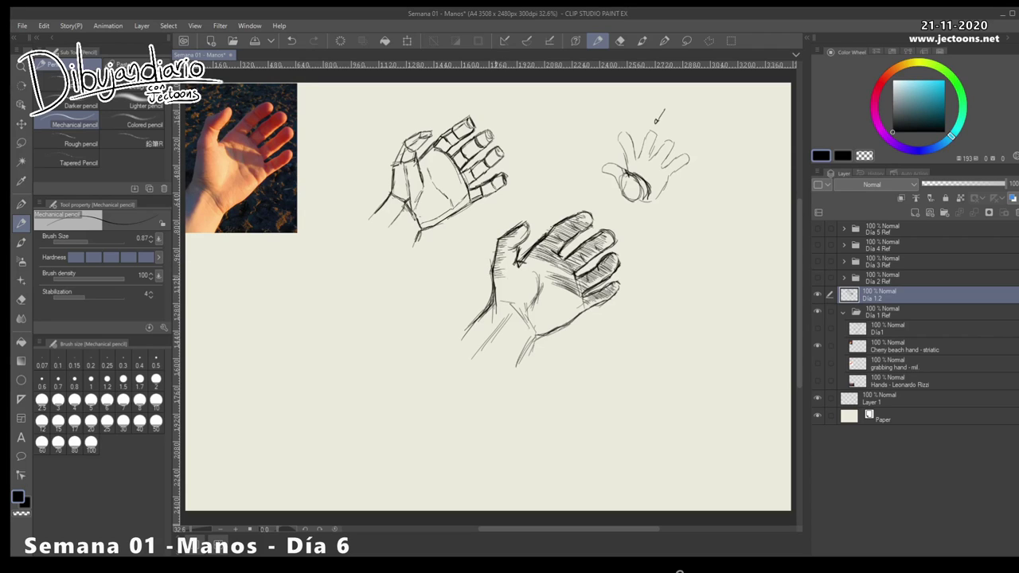
Hatch the shadow from the second hand's thumb base down the outer side of the wrist
drag(495, 288, 514, 290)
mouse_move(496, 290)
mouse_down()
mouse_move(519, 296)
mouse_move(511, 300)
mouse_up()
mouse_move(494, 300)
mouse_down()
mouse_move(519, 303)
mouse_move(510, 297)
mouse_up()
mouse_move(492, 295)
mouse_down()
mouse_move(512, 289)
mouse_move(523, 305)
mouse_move(510, 306)
mouse_up()
drag(489, 310, 515, 309)
drag(479, 316, 509, 313)
drag(473, 322, 497, 318)
drag(467, 328, 494, 325)
drag(465, 335, 499, 331)
drag(462, 344, 486, 341)
drag(461, 350, 476, 344)
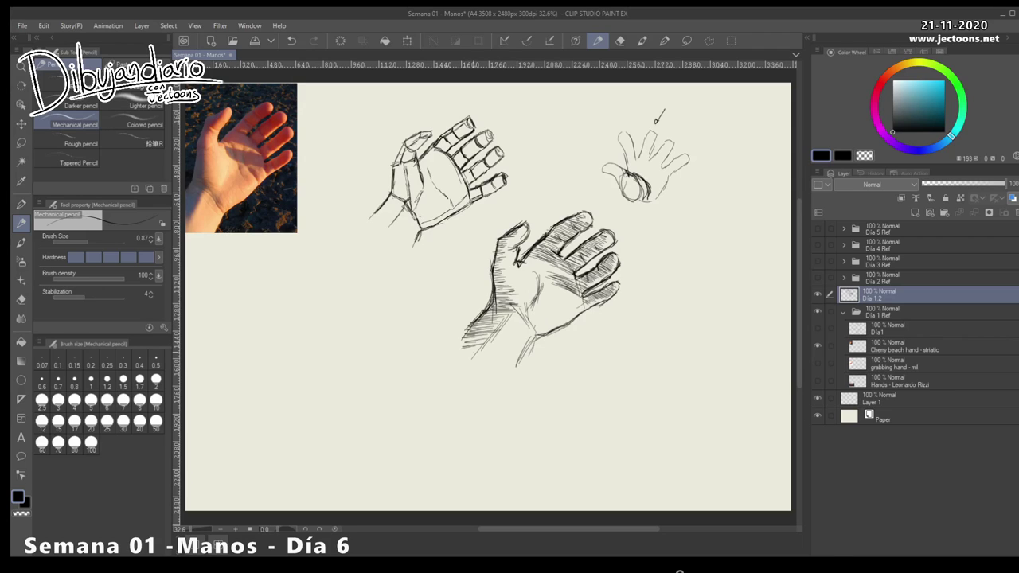
Add short crease strokes to the second hand's palm and darken its lower wrist line
mouse_move(524, 317)
mouse_down()
mouse_move(536, 324)
mouse_move(511, 369)
mouse_up()
drag(562, 298, 569, 307)
drag(563, 298, 573, 311)
drag(561, 293, 571, 306)
drag(536, 335, 513, 370)
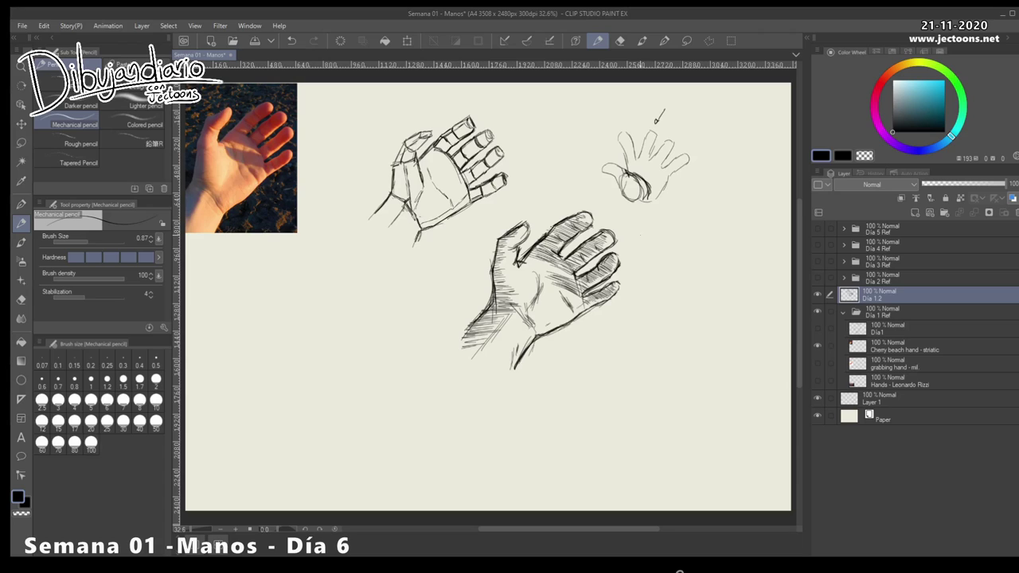
Darken the second hand's finger and lower palm contours and add extra hatching to the palm and wrist
drag(569, 243, 591, 220)
drag(618, 288, 565, 323)
drag(565, 323, 602, 300)
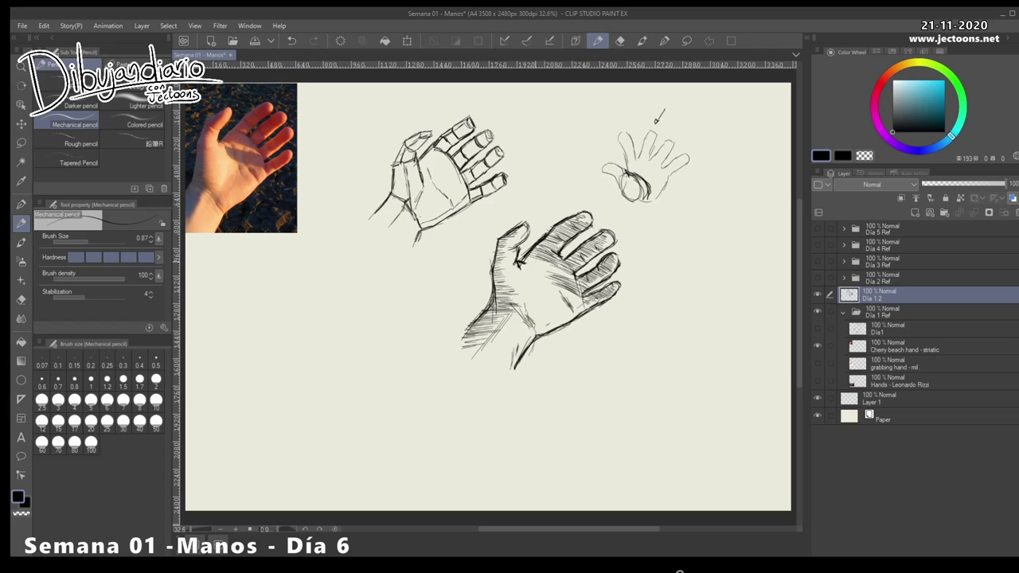
drag(540, 267, 530, 258)
drag(475, 330, 495, 304)
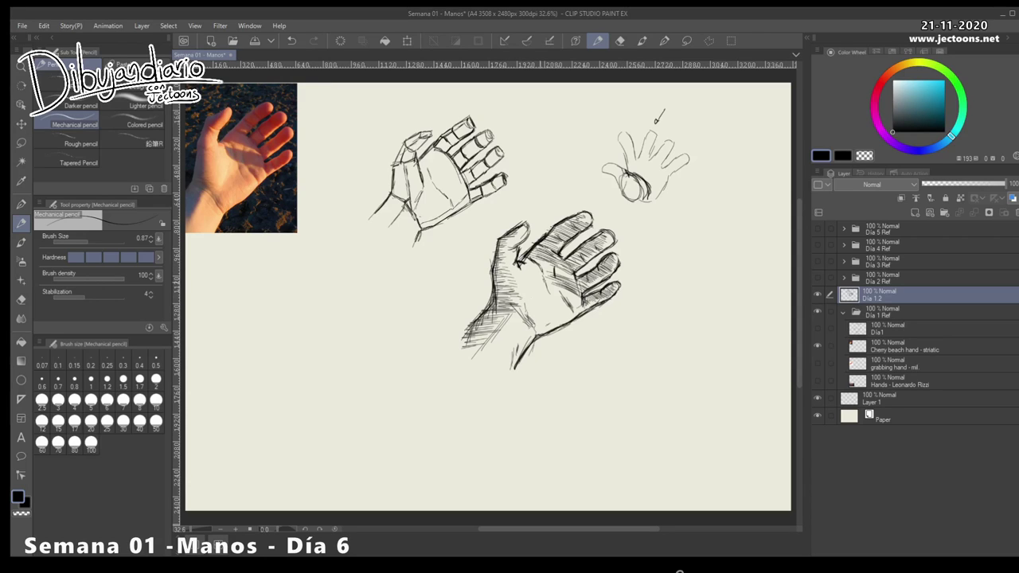
drag(534, 300, 545, 301)
drag(534, 304, 541, 303)
Move the Día1 layer's earlier hand sketches below the shaded hand for comparison, and undo the move
drag(594, 377, 525, 378)
drag(644, 398, 552, 386)
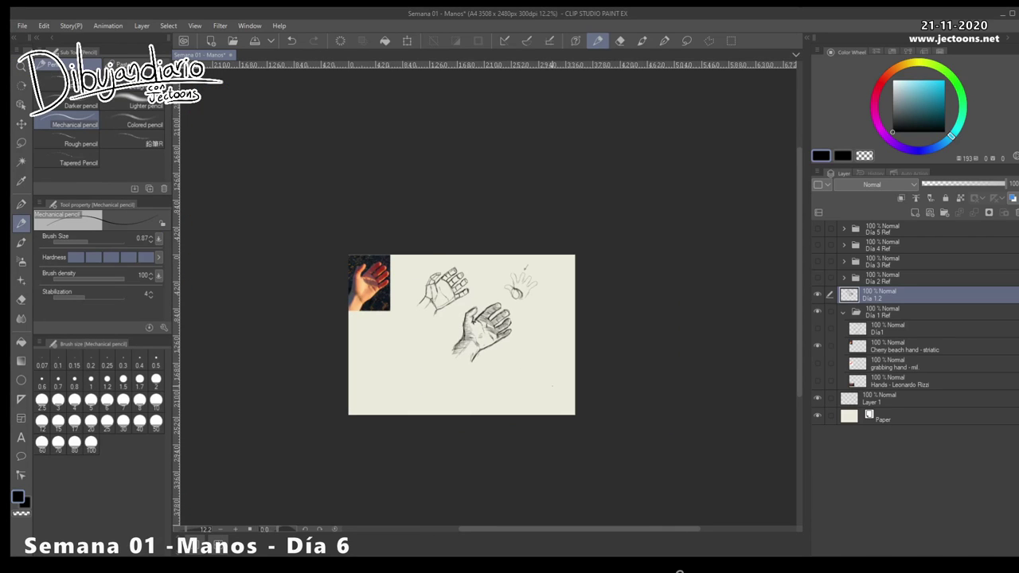
drag(492, 354, 555, 354)
drag(528, 354, 585, 375)
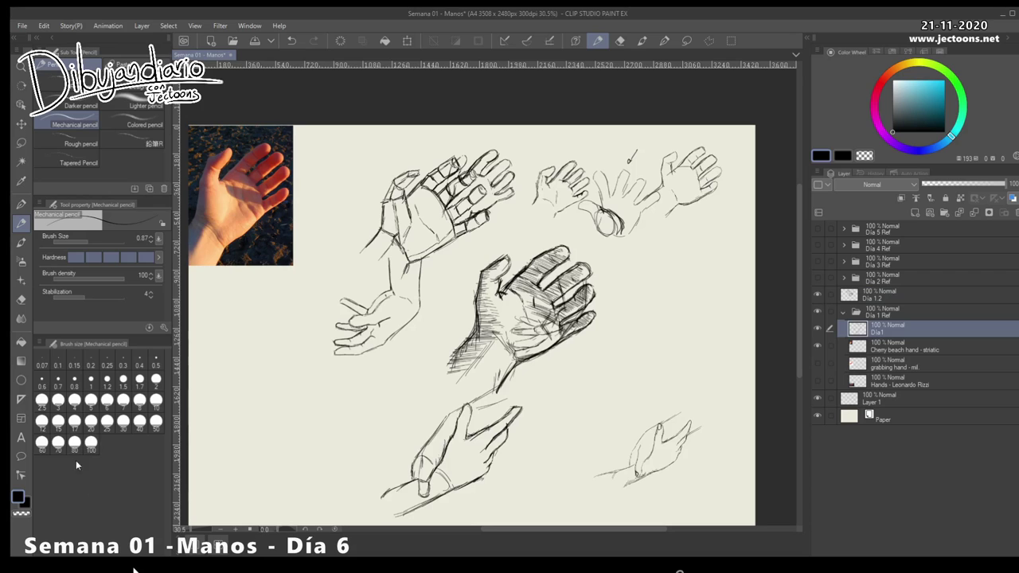
click(21, 124)
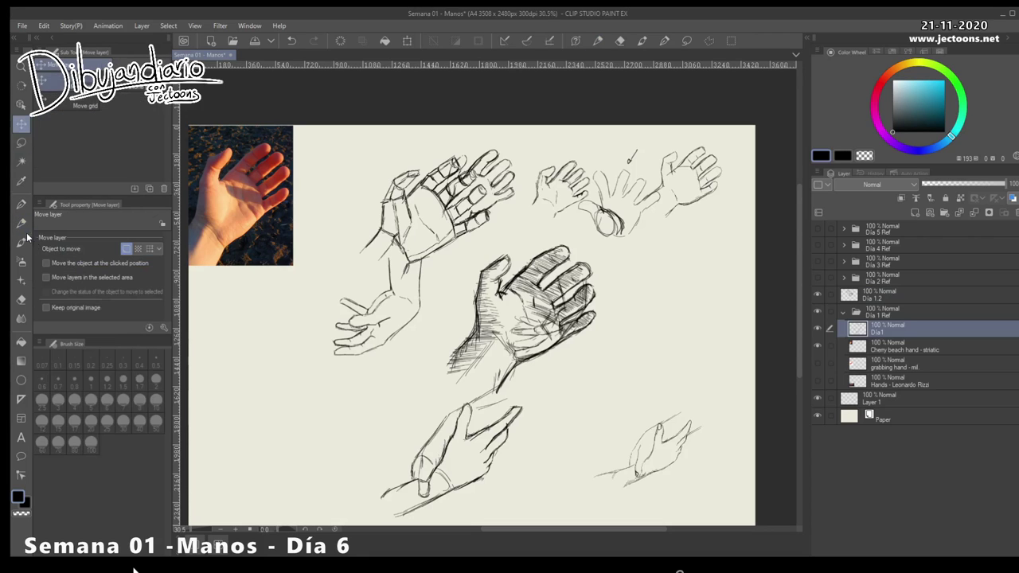
mouse_move(700, 191)
mouse_down()
mouse_move(718, 369)
mouse_move(713, 426)
mouse_up()
drag(517, 434, 507, 445)
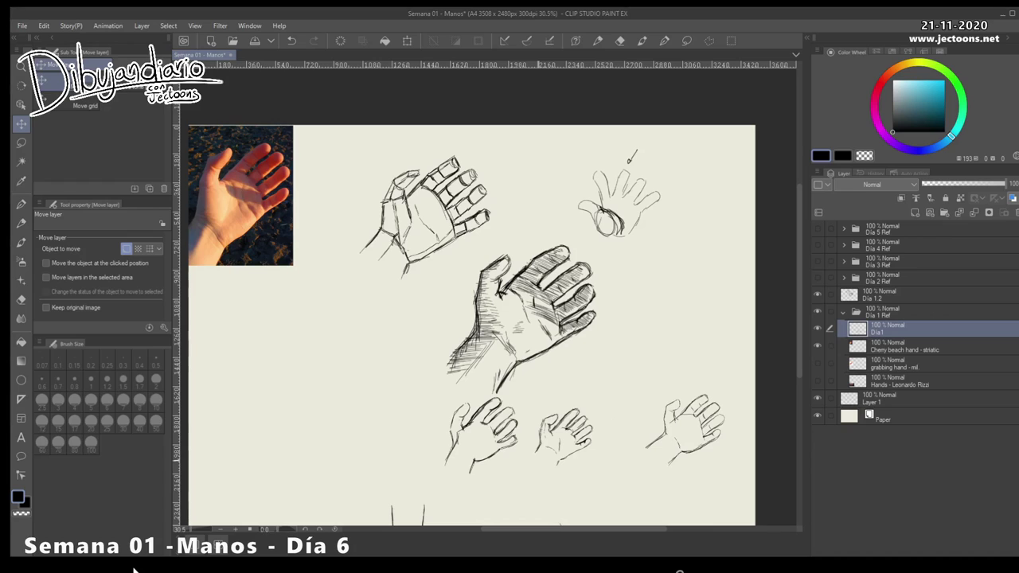
click(817, 328)
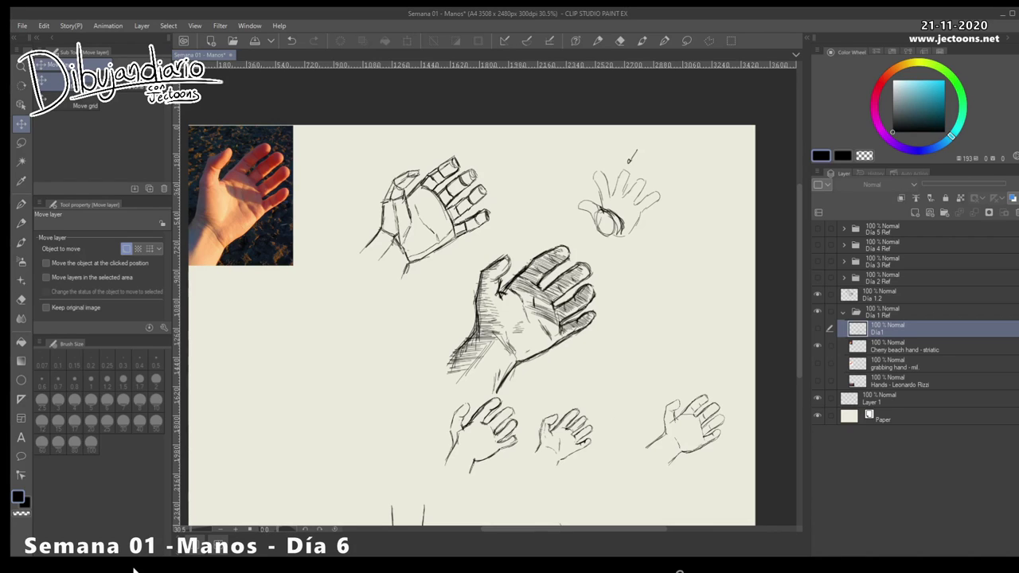
key(ctrl+z)
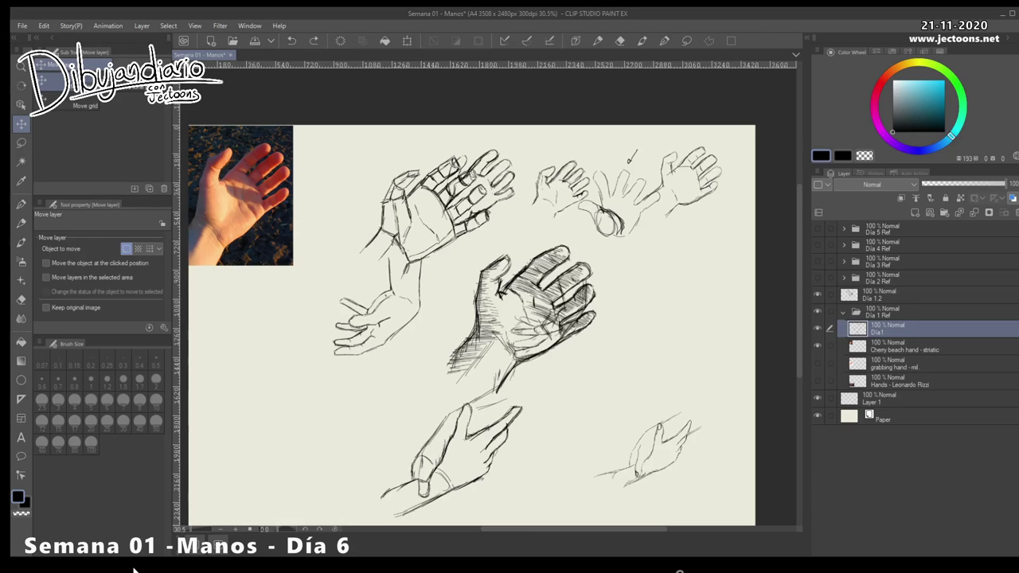
key(Delete)
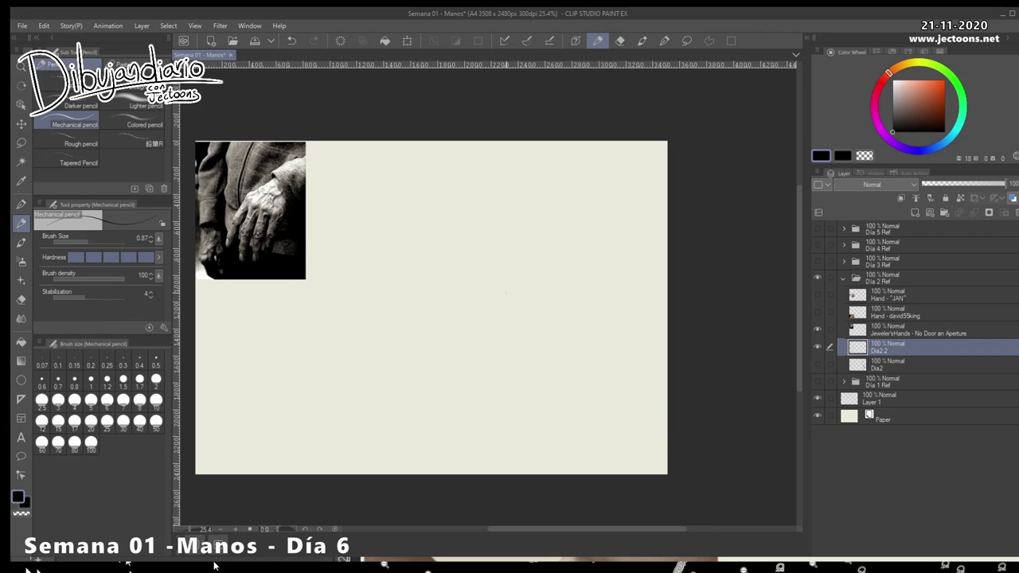
Block in the sleeve cuff from the jeweler's hands photo on layer Dia2.2 with light contour strokes
key(ctrl+space)
mouse_move(427, 293)
mouse_down()
mouse_move(478, 293)
mouse_move(469, 303)
mouse_move(552, 291)
mouse_move(540, 296)
mouse_up()
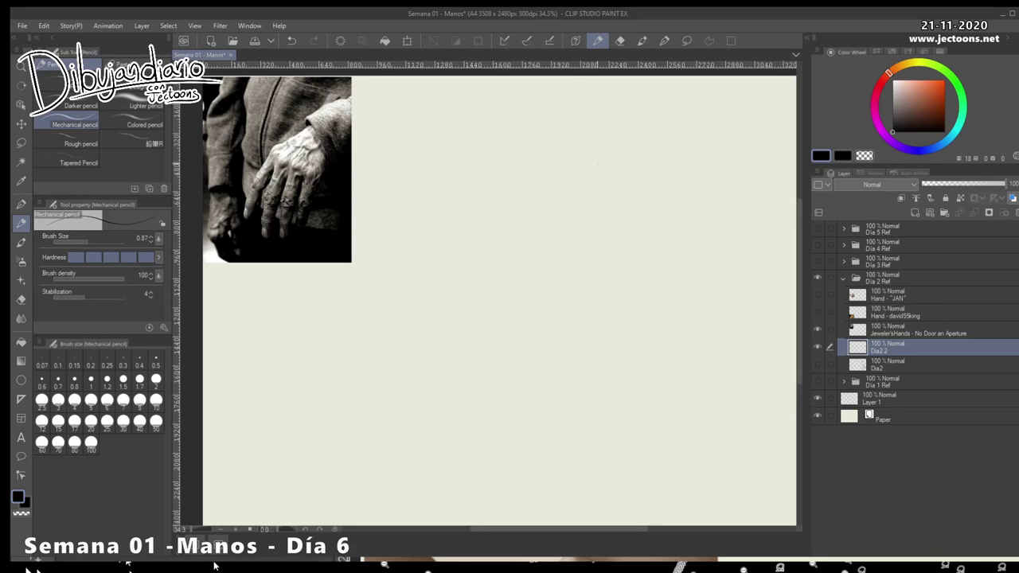
drag(589, 155, 641, 245)
drag(610, 184, 655, 260)
mouse_move(599, 133)
mouse_down()
mouse_move(628, 136)
mouse_move(649, 124)
mouse_move(670, 153)
mouse_move(695, 200)
mouse_move(654, 239)
mouse_move(671, 274)
mouse_up()
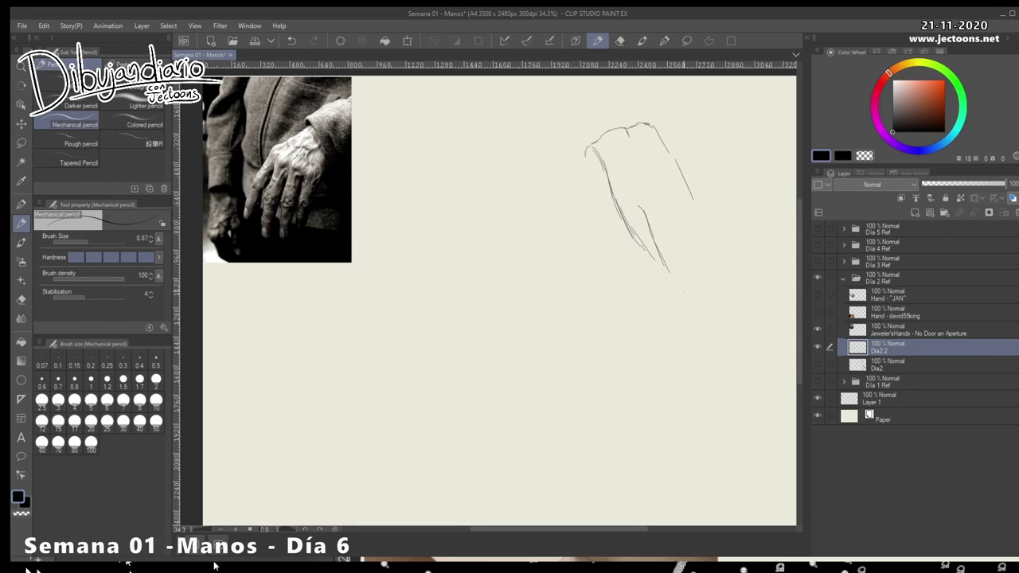
drag(691, 196, 701, 217)
mouse_move(710, 242)
mouse_down()
mouse_move(685, 276)
mouse_move(659, 272)
mouse_up()
Shade the fold at the cuff's upper corner and draw the sleeve edge extending away from it
click(611, 235)
drag(593, 153, 585, 168)
drag(658, 126, 695, 100)
drag(591, 154, 595, 168)
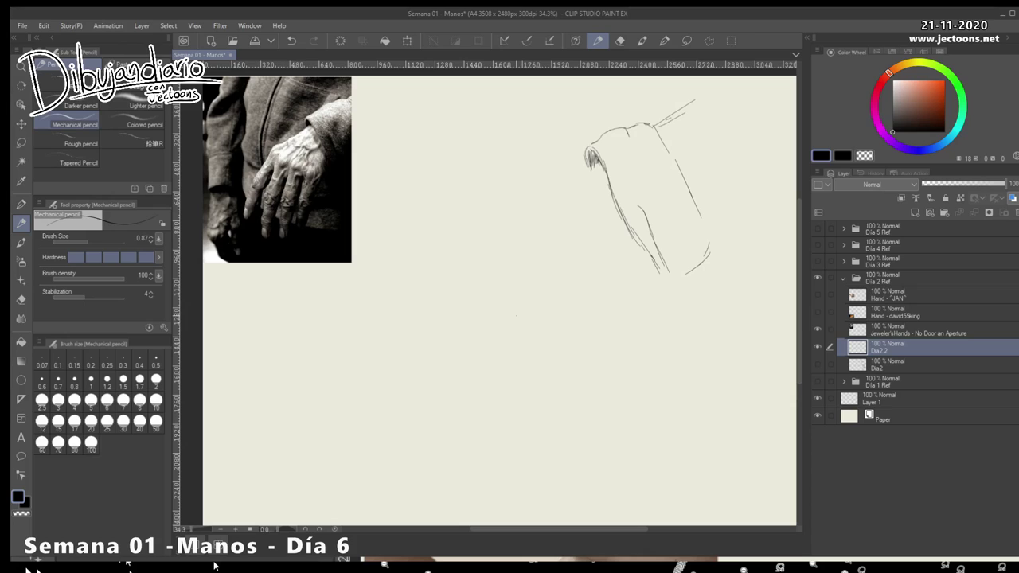
drag(656, 126, 704, 98)
Sketch the upper and lower edges of the hand's back extending diagonally down from the cuff
mouse_move(597, 162)
mouse_down()
mouse_move(578, 184)
mouse_move(523, 205)
mouse_up()
drag(592, 170, 509, 213)
drag(615, 198, 540, 264)
drag(542, 263, 530, 272)
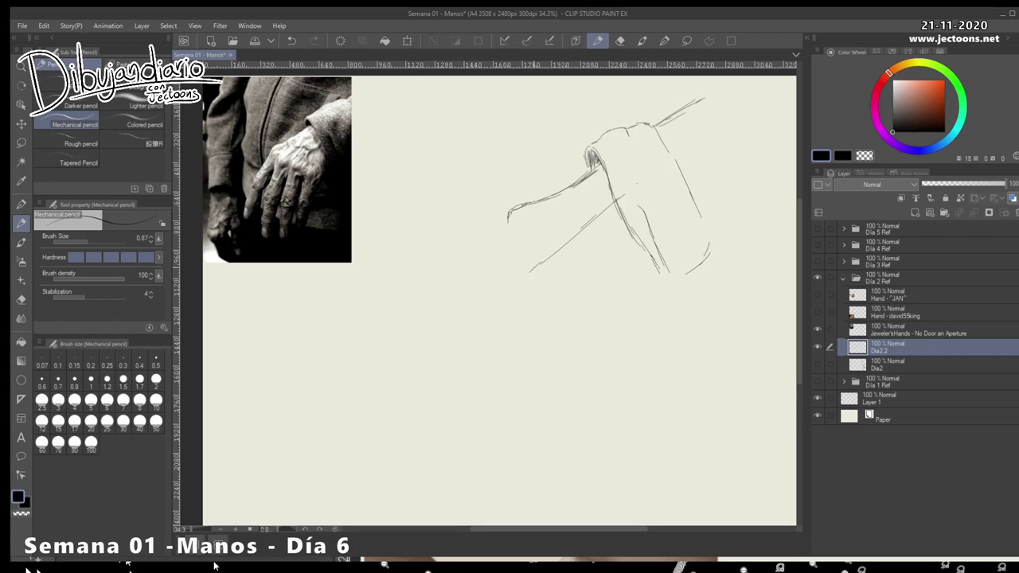
Close the sleeve cuff's lower corner with light strokes and hatch where the wrist comes out beneath it
drag(607, 212, 538, 264)
drag(651, 277, 635, 297)
drag(660, 265, 669, 285)
drag(357, 143, 361, 161)
key(ctrl+z)
key(ctrl+z)
mouse_move(688, 269)
mouse_down()
mouse_move(681, 285)
mouse_move(713, 245)
mouse_up()
drag(642, 277, 637, 293)
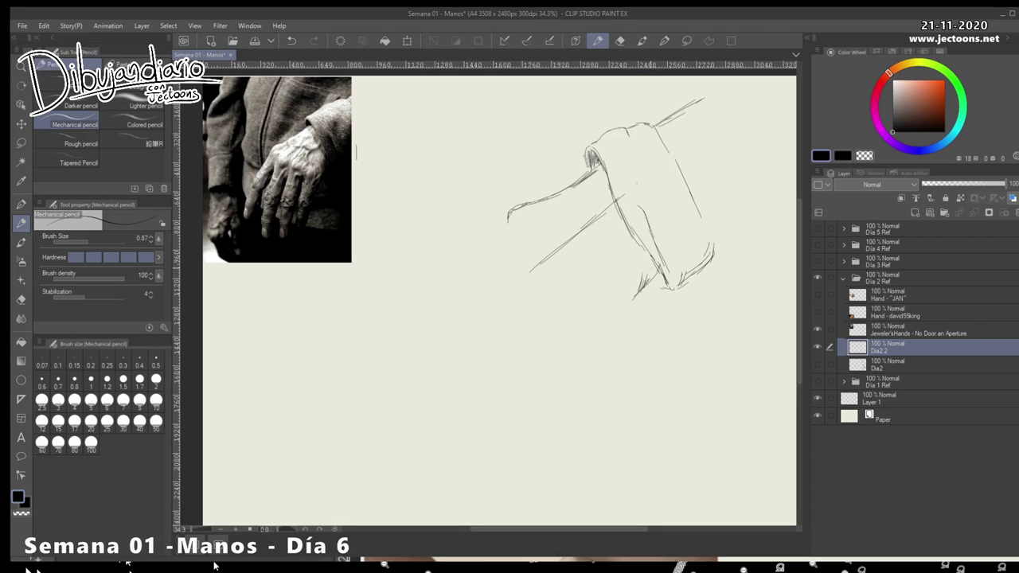
Lay out the wrist edge and the outer lines of the index and little fingers, joined by a curved knuckle guide
mouse_move(659, 273)
mouse_down()
mouse_move(623, 319)
mouse_move(614, 309)
mouse_up()
drag(599, 305, 589, 381)
drag(506, 214, 462, 321)
drag(511, 215, 465, 311)
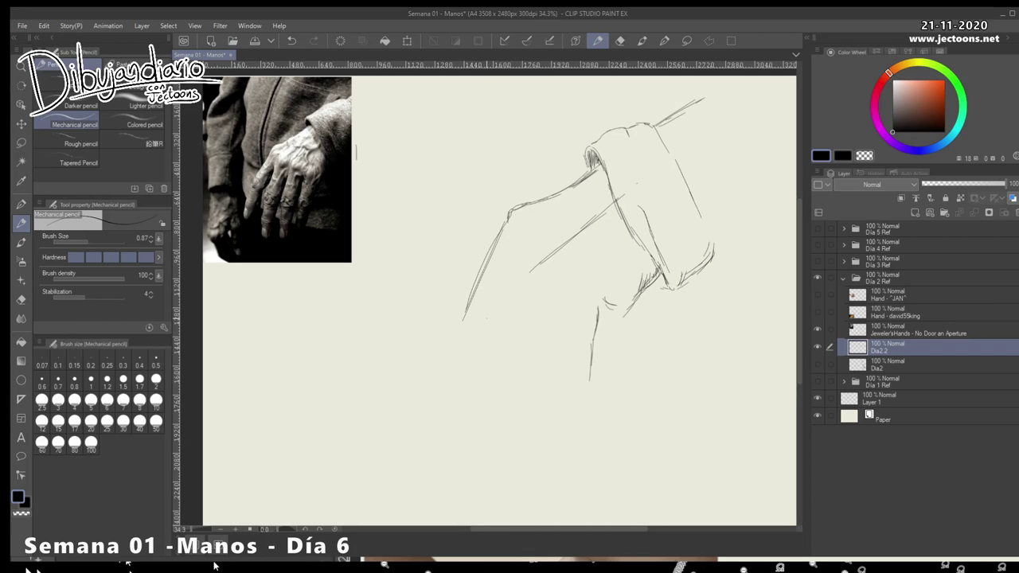
mouse_move(483, 275)
mouse_down()
mouse_move(516, 316)
mouse_move(559, 339)
mouse_move(599, 345)
mouse_up()
mouse_move(549, 257)
mouse_down()
mouse_move(568, 230)
mouse_move(606, 211)
mouse_move(539, 264)
mouse_up()
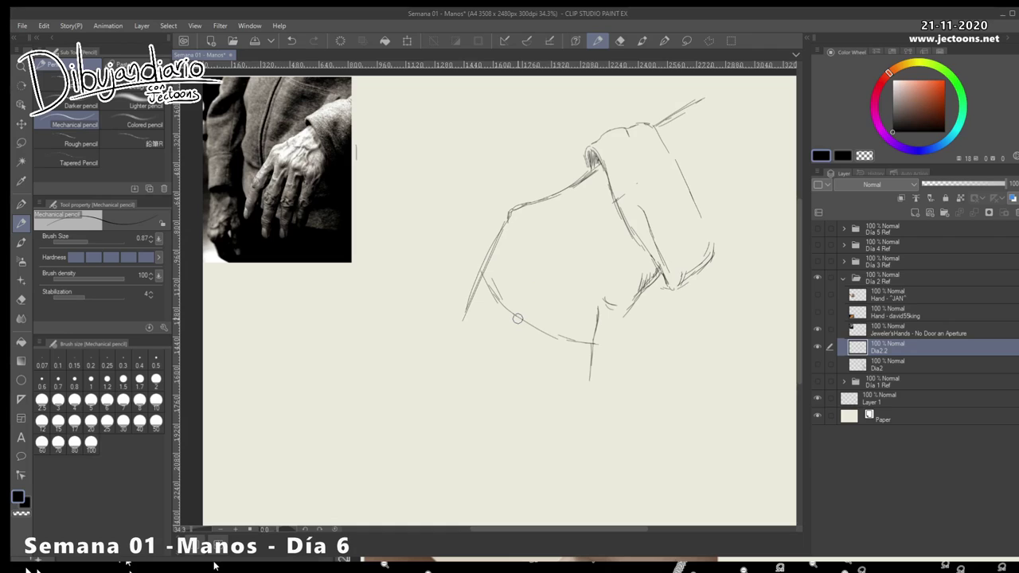
Darken the index finger's outer line and the upper edge of the hand's back
drag(503, 223, 464, 314)
drag(472, 279, 464, 312)
drag(473, 277, 466, 304)
drag(504, 227, 493, 244)
drag(603, 164, 515, 211)
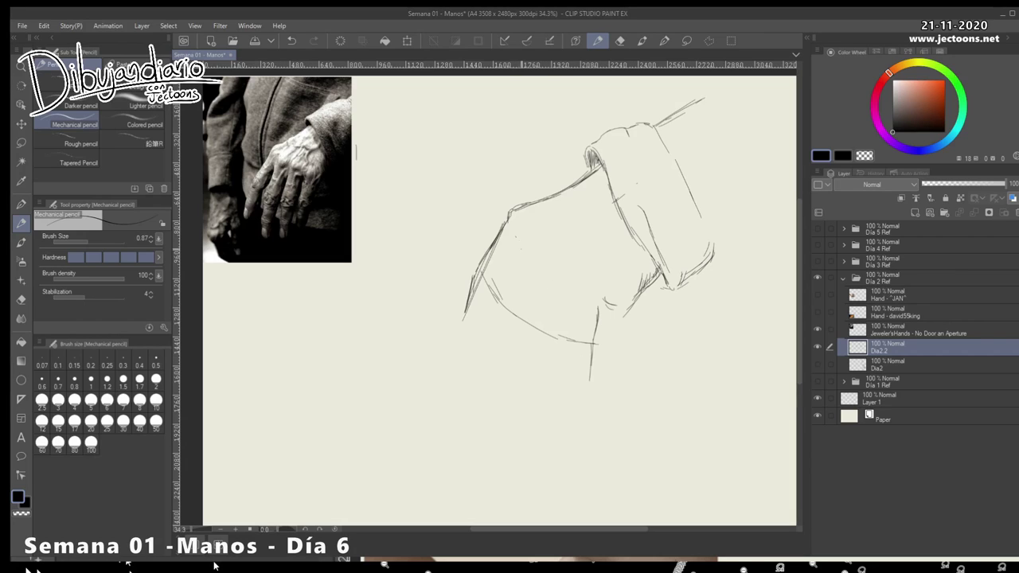
Rework the knuckle guide into a line beside the index finger and a small knuckle oval on the little finger
mouse_move(517, 242)
mouse_down()
mouse_move(498, 293)
mouse_move(505, 315)
mouse_move(551, 333)
mouse_move(535, 336)
mouse_move(598, 345)
mouse_up()
key(ctrl+z)
key(ctrl+z)
key(ctrl+z)
key(ctrl+z)
key(ctrl+z)
mouse_move(602, 336)
mouse_down()
mouse_move(596, 347)
mouse_move(608, 337)
mouse_up()
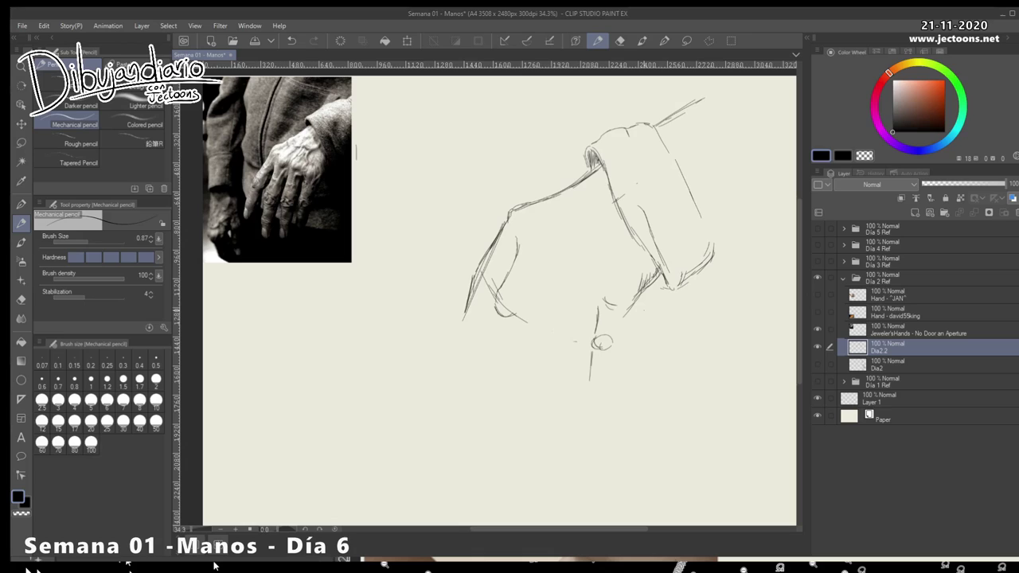
Outline the little finger down to its rounded tip, continuing the outer edge of the hand from the wrist
mouse_move(635, 301)
mouse_down()
mouse_move(610, 357)
mouse_move(589, 365)
mouse_move(589, 391)
mouse_up()
mouse_move(612, 351)
mouse_down()
mouse_move(608, 374)
mouse_move(590, 381)
mouse_up()
mouse_move(614, 352)
mouse_down()
mouse_move(603, 387)
mouse_move(591, 390)
mouse_move(611, 368)
mouse_move(601, 389)
mouse_up()
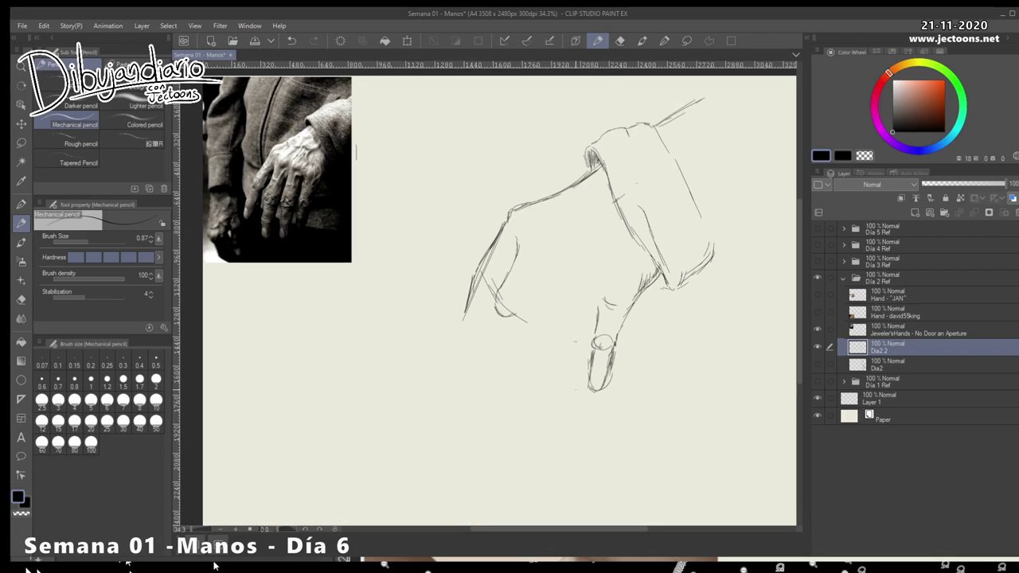
Lengthen the index finger's outer edge and draw a guide arc through the fingertips to the little finger
drag(471, 290, 449, 352)
drag(489, 247, 459, 324)
mouse_move(464, 304)
mouse_down()
mouse_move(458, 338)
mouse_move(481, 374)
mouse_up()
mouse_move(457, 339)
mouse_down()
mouse_move(502, 390)
mouse_move(604, 393)
mouse_up()
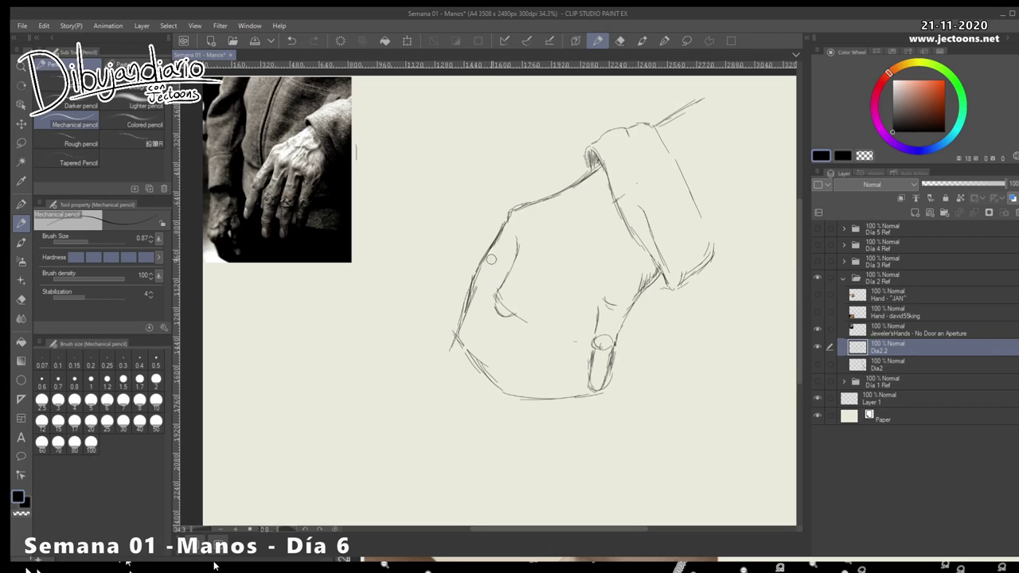
Draw both sides of the middle finger from the knuckles down to the fingertip arc
mouse_move(501, 297)
mouse_down()
mouse_move(523, 319)
mouse_move(502, 291)
mouse_move(514, 317)
mouse_up()
mouse_move(502, 289)
mouse_down()
mouse_move(483, 382)
mouse_move(498, 393)
mouse_up()
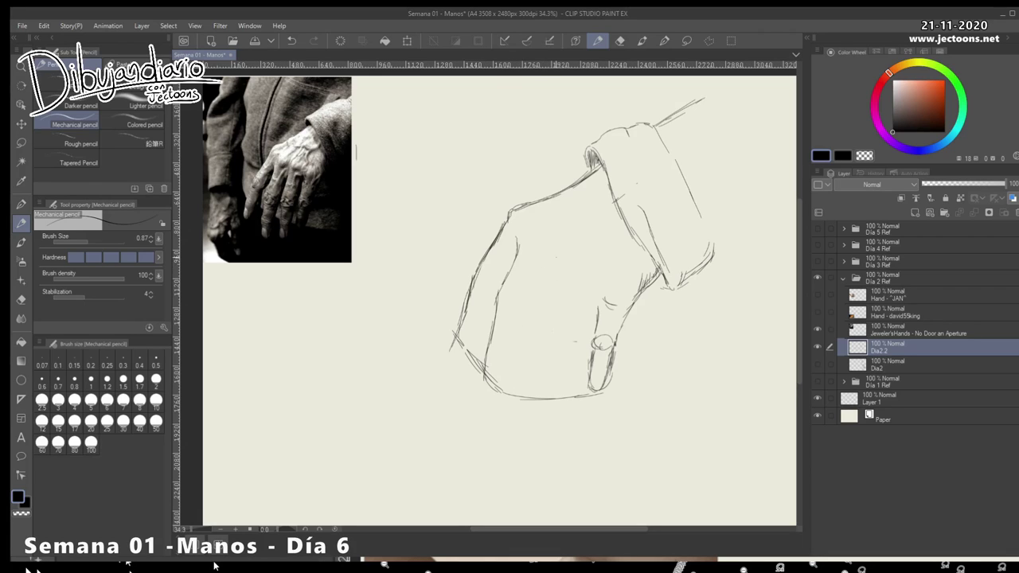
drag(554, 260, 534, 296)
drag(549, 266, 506, 382)
drag(527, 322, 515, 358)
Sketch a simple knuckle arc with three finger lines above the hand, and erase it
drag(439, 112, 509, 168)
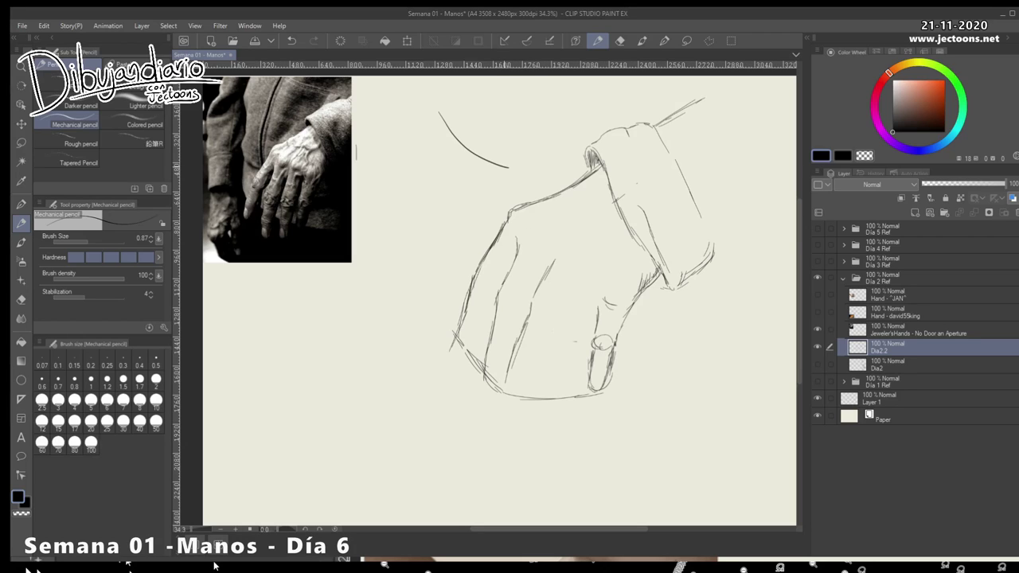
drag(438, 110, 398, 178)
drag(458, 131, 423, 197)
drag(481, 145, 461, 195)
mouse_move(507, 159)
mouse_down()
mouse_move(494, 206)
mouse_move(512, 157)
mouse_move(464, 184)
mouse_move(462, 129)
mouse_move(448, 159)
mouse_move(441, 117)
mouse_move(432, 132)
mouse_up()
mouse_move(408, 171)
mouse_down()
mouse_move(366, 168)
mouse_move(357, 150)
mouse_up()
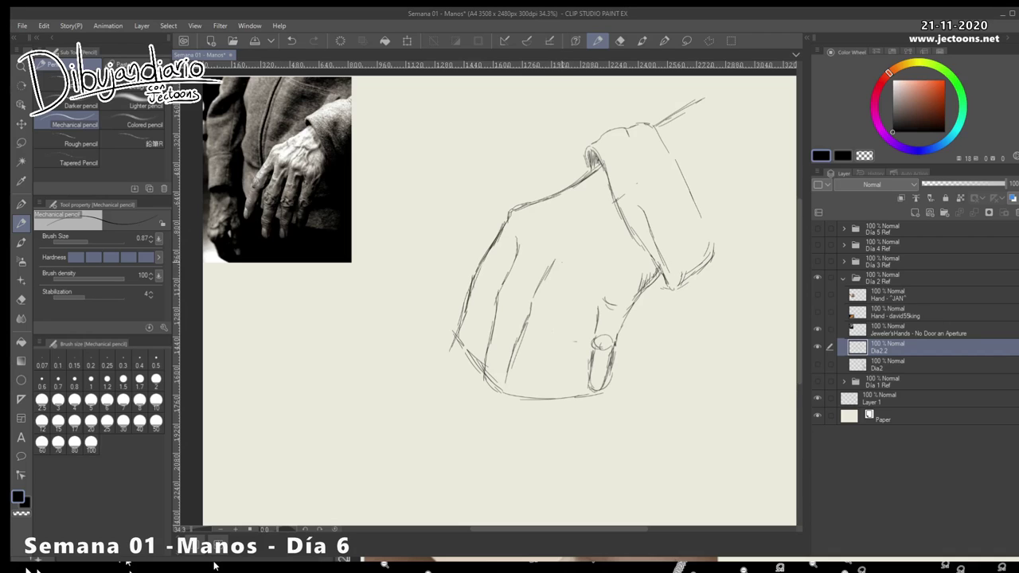
Draw both sides of the ring finger from the knuckles down past the fingertip arc
drag(563, 263, 543, 360)
drag(549, 325, 540, 401)
drag(599, 289, 601, 317)
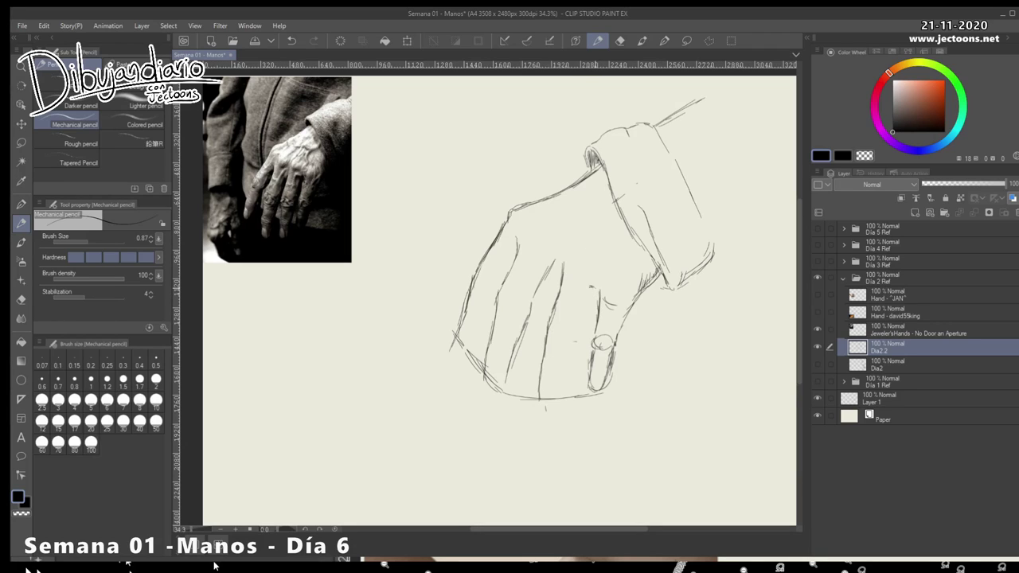
drag(585, 293, 553, 404)
drag(549, 333, 538, 403)
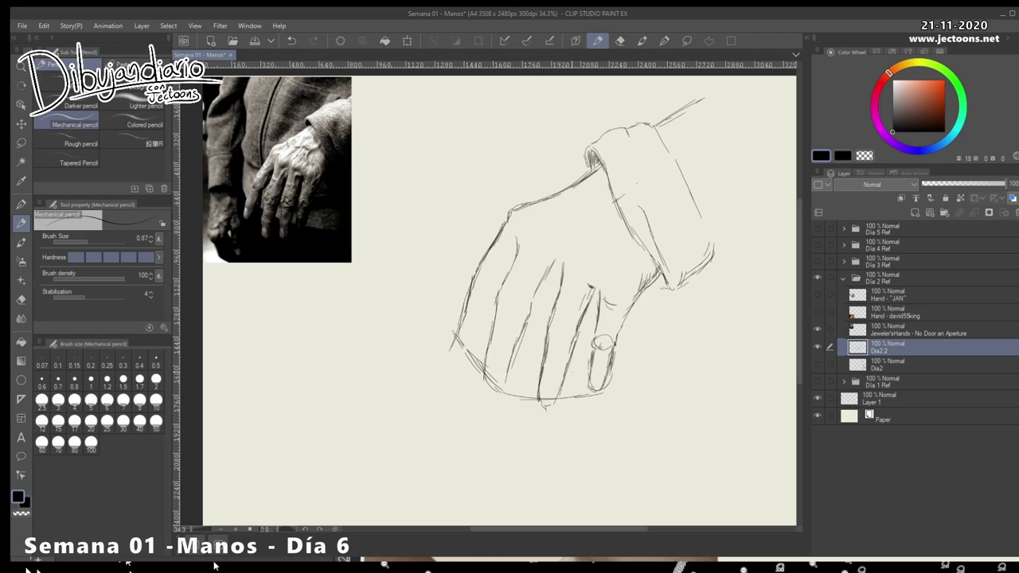
Strengthen the middle finger's contour down to its tip and clean up the stray lines around it
mouse_move(559, 279)
mouse_down()
mouse_move(518, 347)
mouse_move(486, 368)
mouse_move(499, 397)
mouse_up()
drag(527, 332, 500, 398)
drag(515, 363, 510, 380)
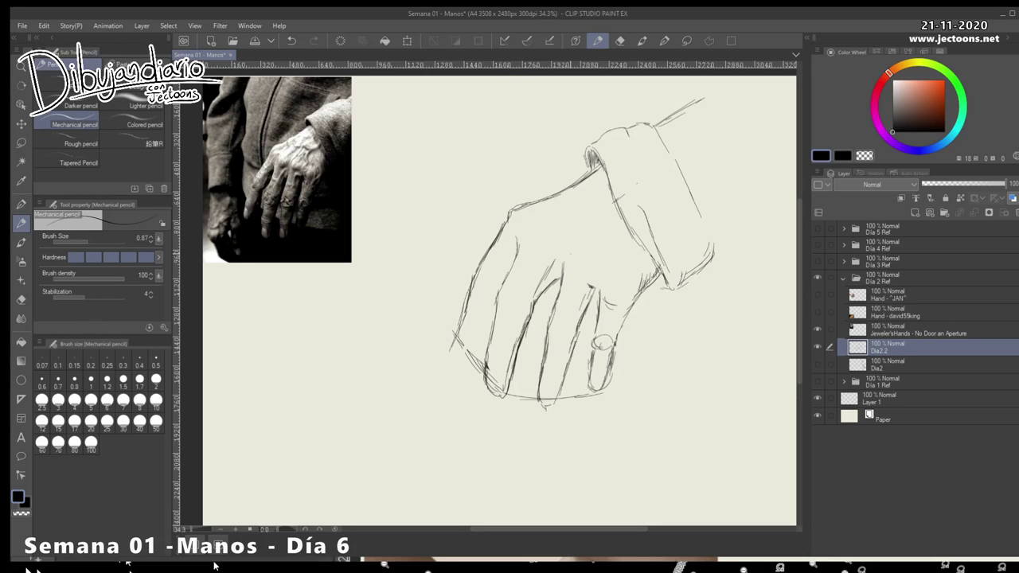
mouse_move(552, 265)
mouse_down()
mouse_move(506, 374)
mouse_move(492, 382)
mouse_up()
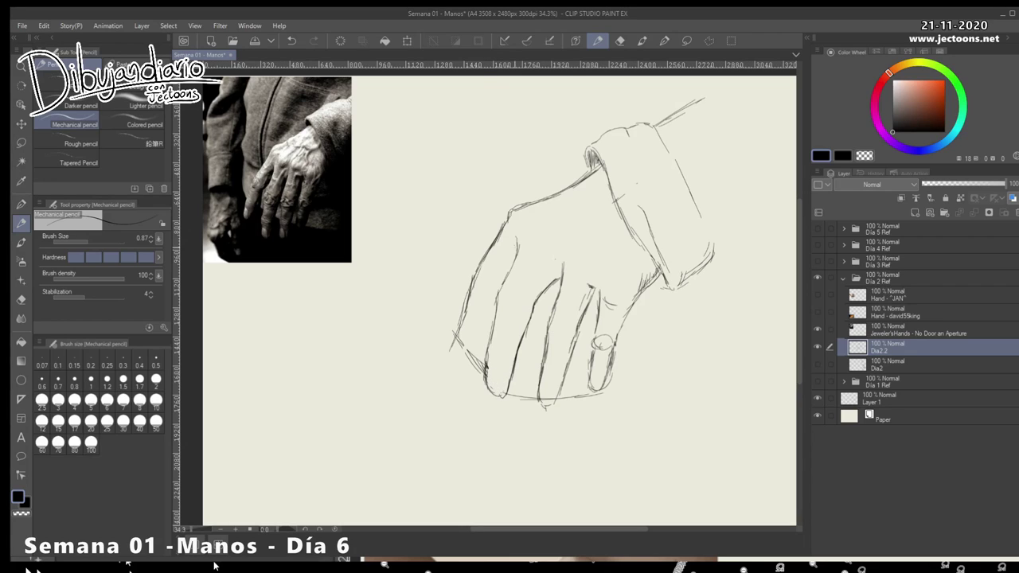
Add a knuckle oval to the middle finger and darken the index finger's tip
mouse_move(518, 249)
mouse_down()
mouse_move(499, 301)
mouse_move(519, 320)
mouse_move(523, 296)
mouse_move(522, 308)
mouse_up()
drag(511, 307, 523, 298)
drag(460, 322, 453, 352)
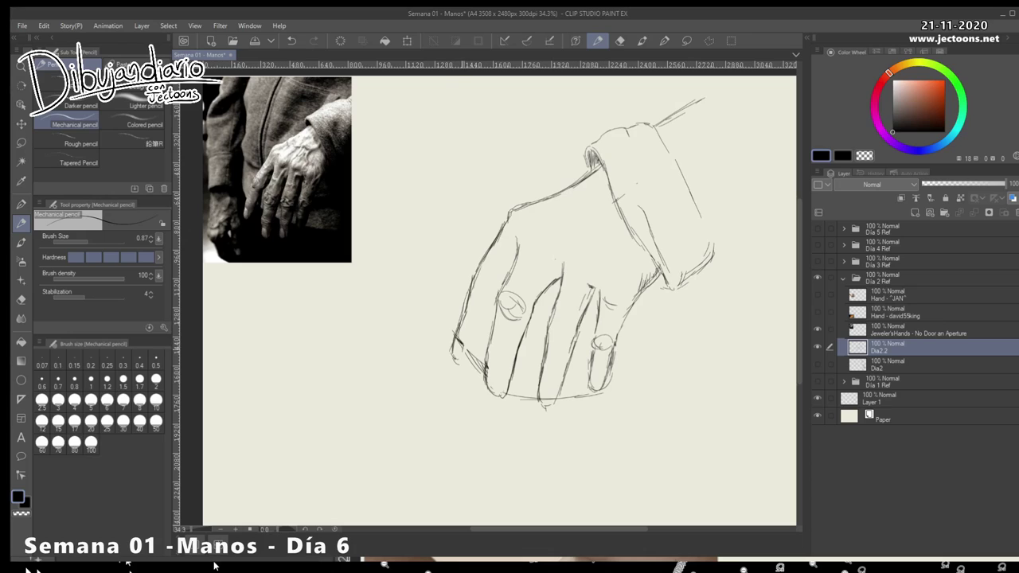
drag(456, 335, 452, 358)
Erase the index finger's outline and redraw the finger bending farther away from the middle finger
drag(503, 280, 492, 293)
drag(487, 306, 466, 356)
drag(472, 335, 470, 274)
drag(466, 317, 457, 358)
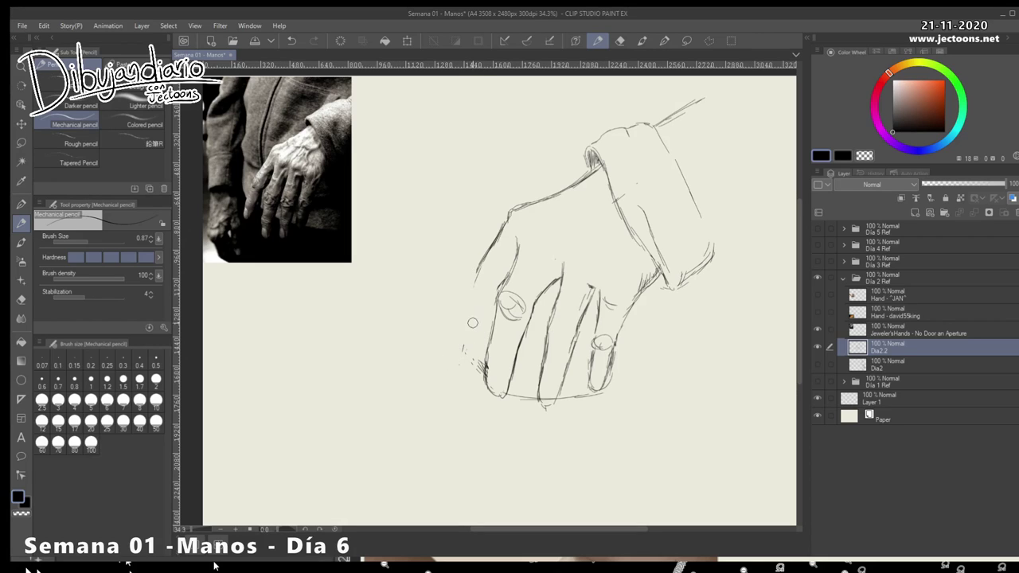
mouse_move(508, 221)
mouse_down()
mouse_move(468, 268)
mouse_move(451, 312)
mouse_up()
drag(465, 276, 447, 338)
drag(508, 262, 473, 313)
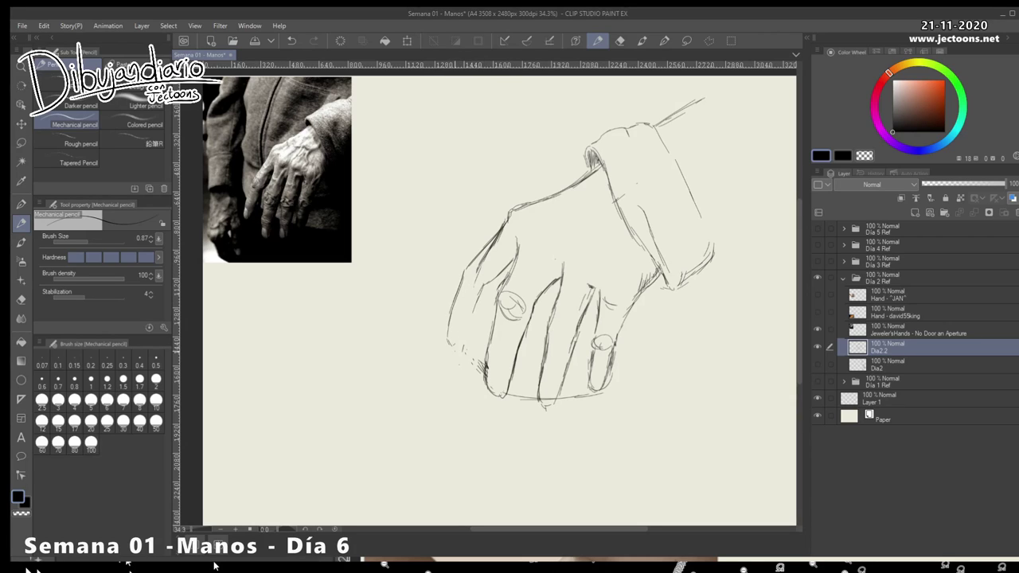
Reinforce the finger contours and finish the index finger's underside and nail with darker strokes
drag(514, 259, 488, 393)
drag(561, 274, 544, 355)
drag(598, 288, 587, 305)
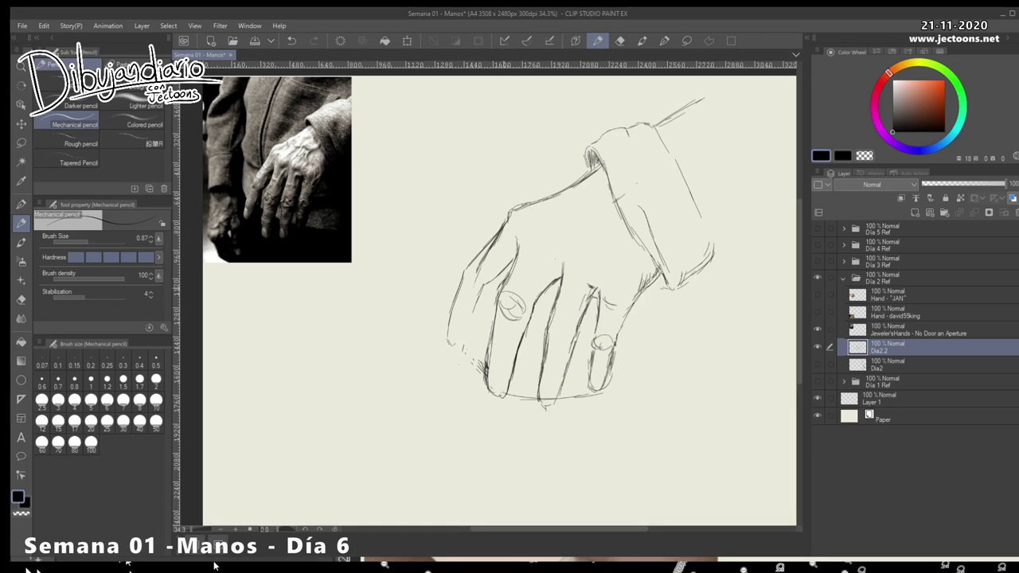
drag(515, 263, 462, 337)
drag(471, 316, 455, 349)
drag(462, 276, 448, 324)
mouse_move(448, 331)
mouse_down()
mouse_move(445, 345)
mouse_move(453, 340)
mouse_up()
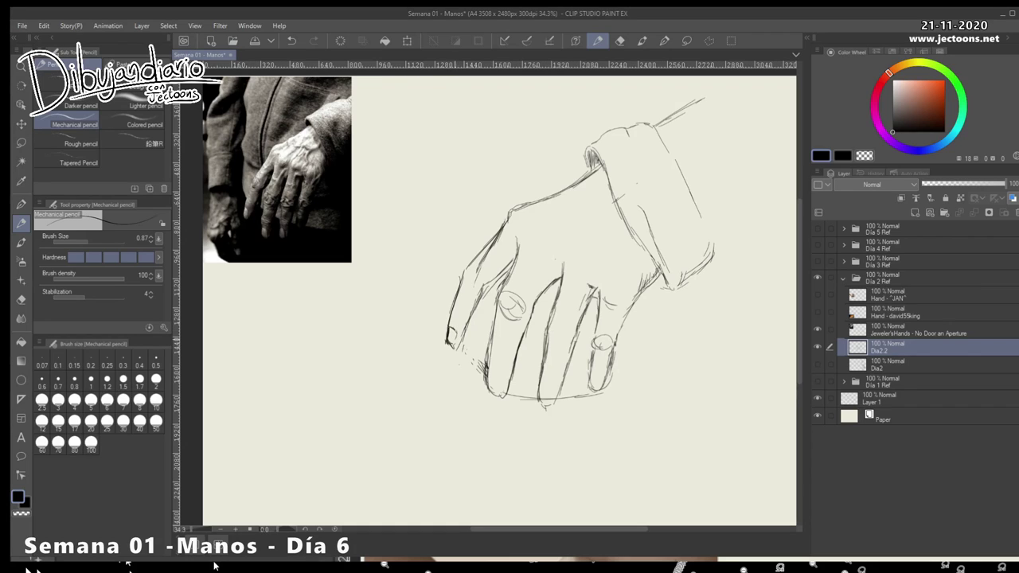
Sketch a small diagram beside the index finger showing four curved finger lines crossed by knuckle lines
drag(455, 209, 411, 305)
mouse_move(443, 198)
mouse_down()
mouse_move(405, 238)
mouse_move(386, 283)
mouse_move(410, 317)
mouse_up()
mouse_move(463, 220)
mouse_down()
mouse_move(432, 282)
mouse_move(430, 317)
mouse_up()
mouse_move(462, 237)
mouse_down()
mouse_move(453, 281)
mouse_move(464, 219)
mouse_move(511, 264)
mouse_move(470, 250)
mouse_move(447, 295)
mouse_up()
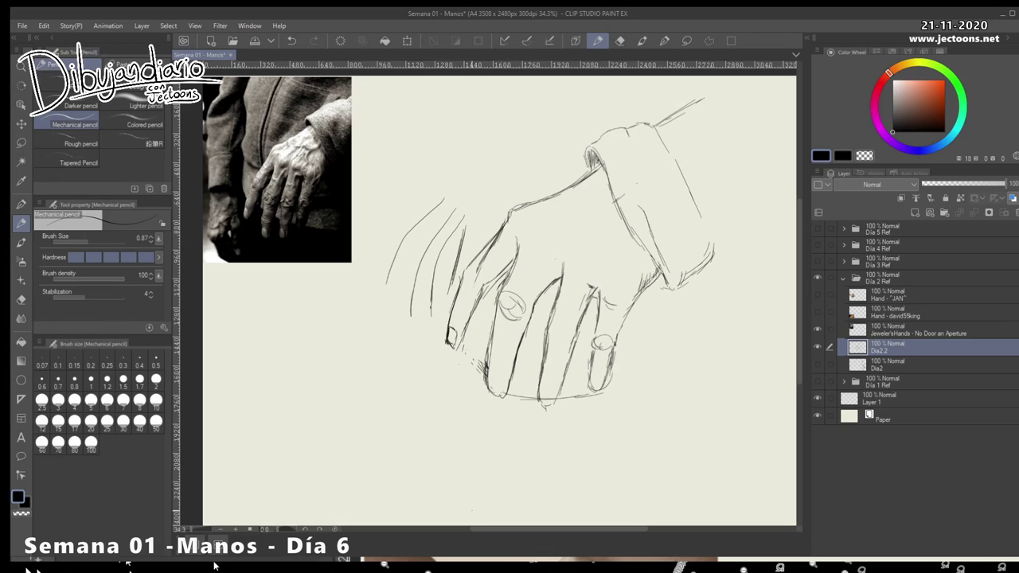
mouse_move(434, 194)
mouse_down()
mouse_move(476, 233)
mouse_move(453, 212)
mouse_up()
mouse_move(436, 200)
mouse_down()
mouse_move(462, 227)
mouse_move(471, 221)
mouse_up()
Erase the sleeve cuff and redraw the full outline of the hand's back up to the wrist
mouse_move(586, 205)
mouse_down()
mouse_move(593, 177)
mouse_move(537, 202)
mouse_move(617, 131)
mouse_move(600, 158)
mouse_move(692, 141)
mouse_move(640, 211)
mouse_move(660, 260)
mouse_move(605, 185)
mouse_move(664, 268)
mouse_move(618, 190)
mouse_move(605, 198)
mouse_move(653, 216)
mouse_move(693, 284)
mouse_move(711, 254)
mouse_move(671, 144)
mouse_move(702, 258)
mouse_move(658, 211)
mouse_up()
drag(662, 267, 642, 296)
drag(676, 231, 645, 288)
mouse_move(675, 208)
mouse_down()
mouse_move(670, 234)
mouse_move(590, 137)
mouse_move(552, 187)
mouse_up()
drag(592, 160, 531, 199)
drag(612, 144, 516, 210)
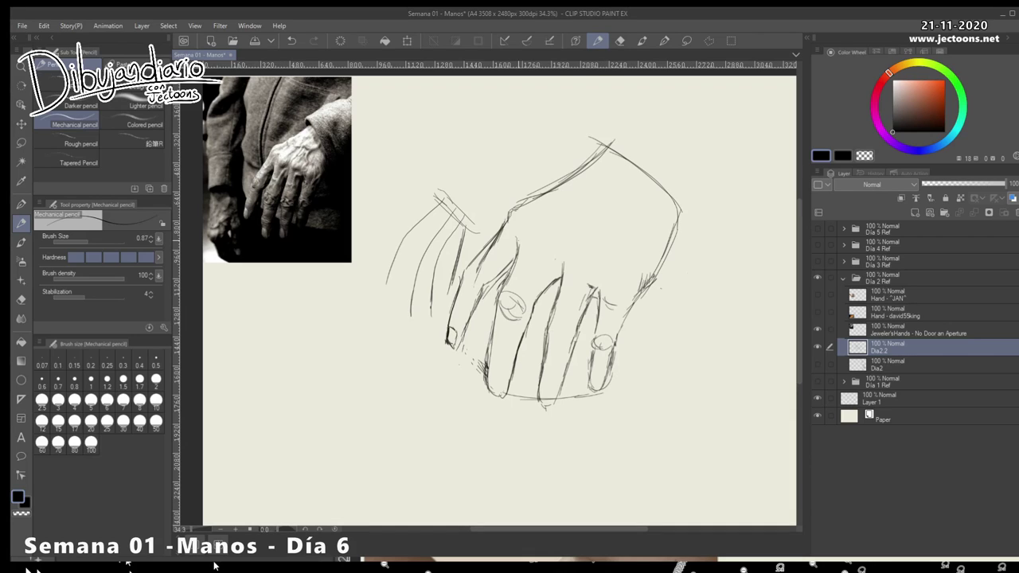
Darken both outer edges of the hand down to the index and little fingers, and mark small knuckle creases
drag(585, 172, 507, 217)
drag(482, 266, 512, 229)
drag(485, 256, 506, 233)
drag(565, 258, 563, 287)
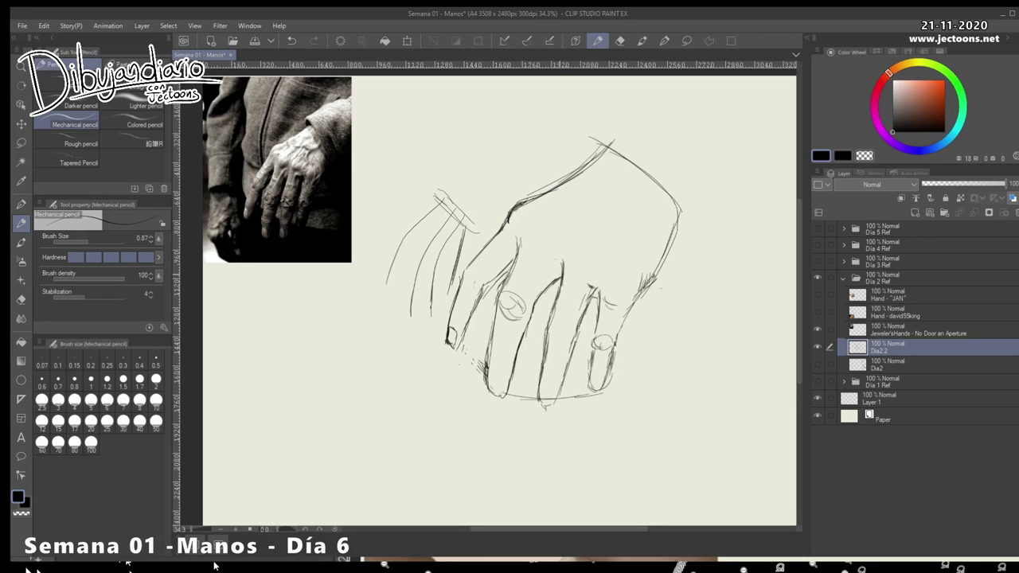
drag(543, 255, 546, 264)
drag(680, 211, 606, 379)
drag(603, 306, 590, 379)
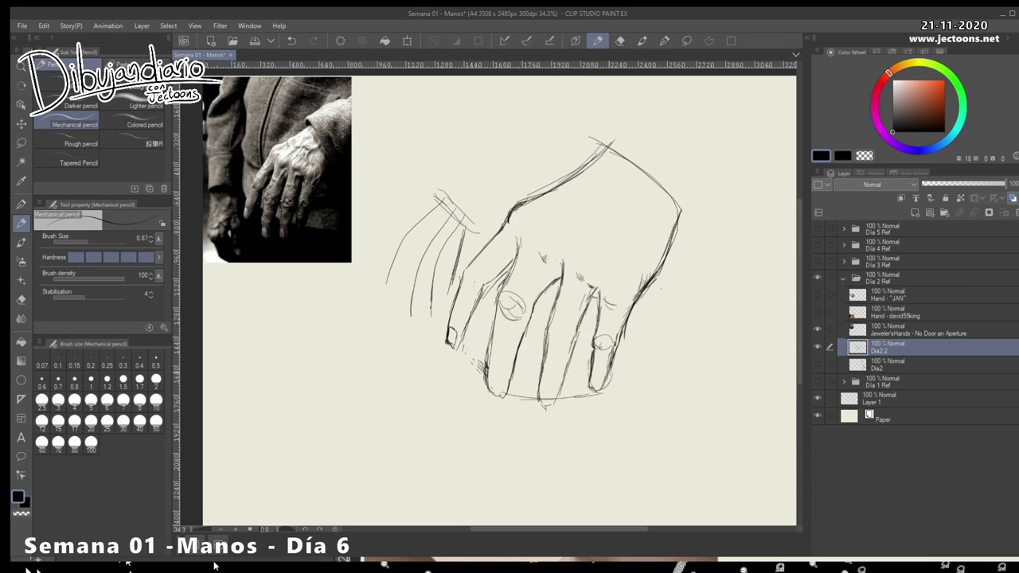
Thicken the middle and ring finger contours and erase the guide arc between the fingertips
drag(549, 330, 541, 377)
drag(520, 239, 509, 288)
drag(499, 307, 488, 373)
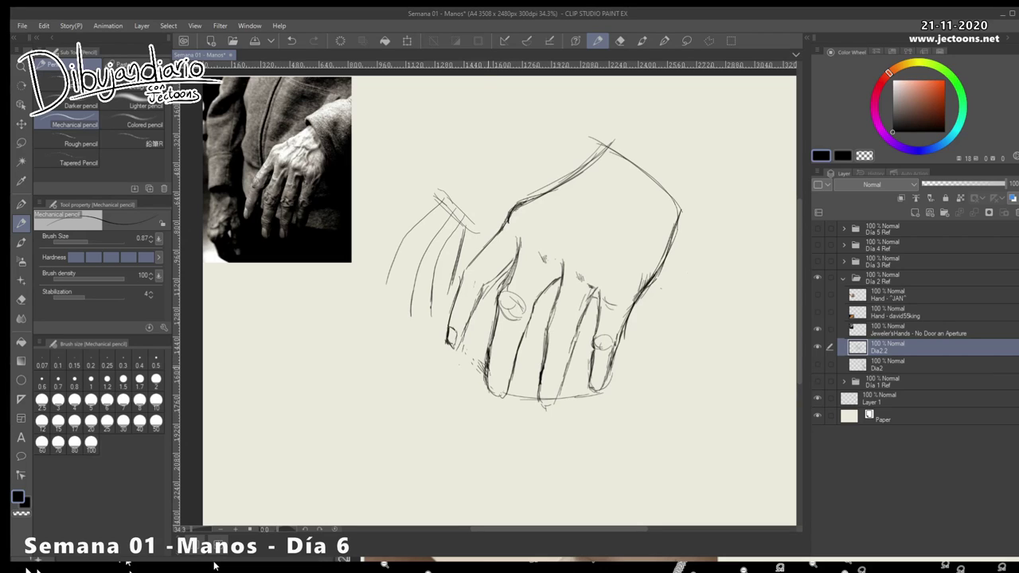
mouse_move(497, 318)
mouse_down()
mouse_move(519, 258)
mouse_move(507, 279)
mouse_up()
drag(509, 281, 496, 313)
mouse_move(563, 272)
mouse_down()
mouse_move(535, 308)
mouse_move(510, 388)
mouse_up()
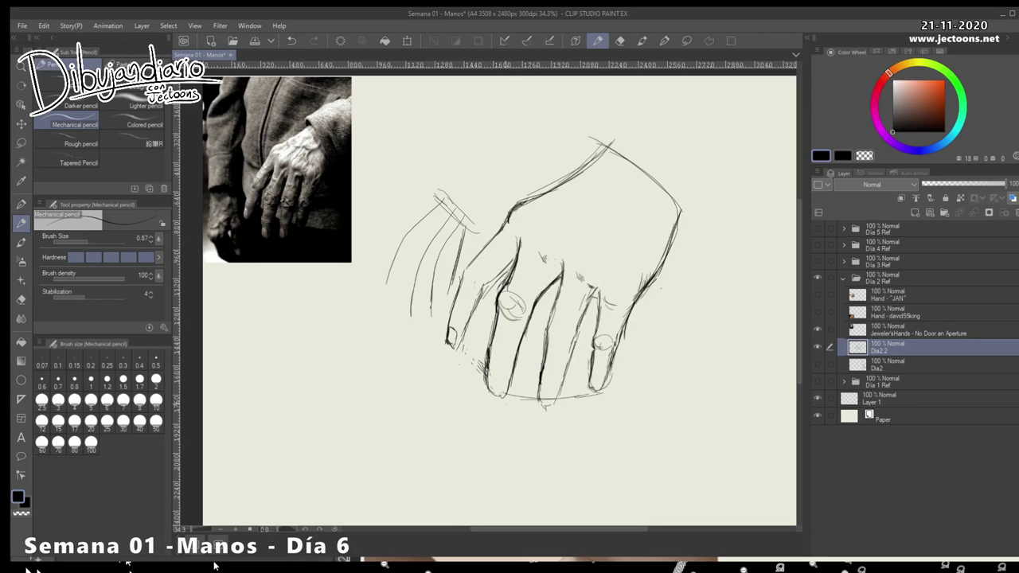
mouse_move(520, 344)
mouse_down()
mouse_move(502, 403)
mouse_move(485, 395)
mouse_move(508, 399)
mouse_up()
mouse_move(512, 385)
mouse_down()
mouse_move(523, 402)
mouse_move(568, 404)
mouse_up()
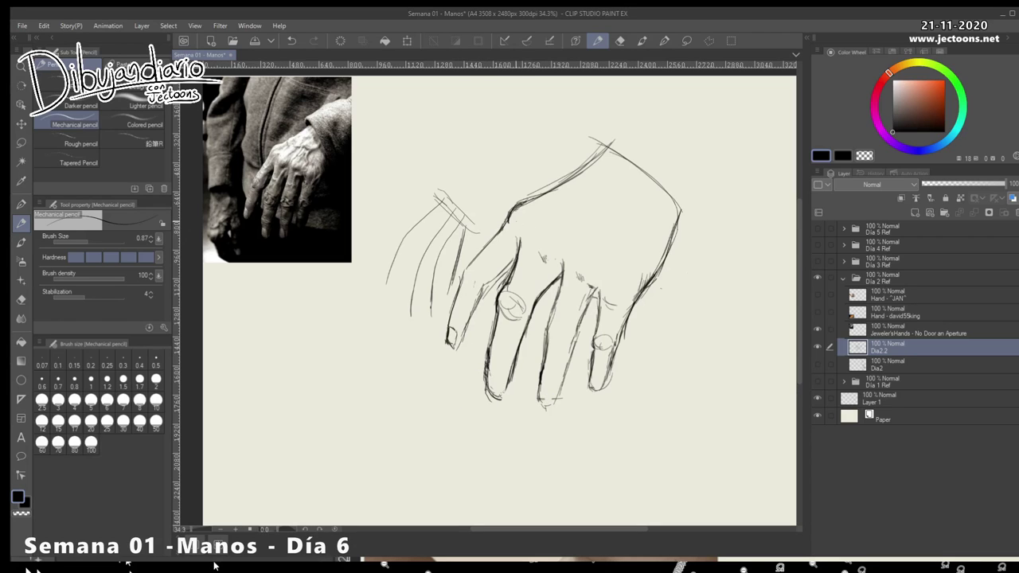
Add wrinkle details to the finger joints and light shading at the base of the index finger
drag(518, 215, 540, 202)
mouse_move(496, 276)
mouse_down()
mouse_move(514, 242)
mouse_move(484, 287)
mouse_up()
drag(488, 244, 466, 280)
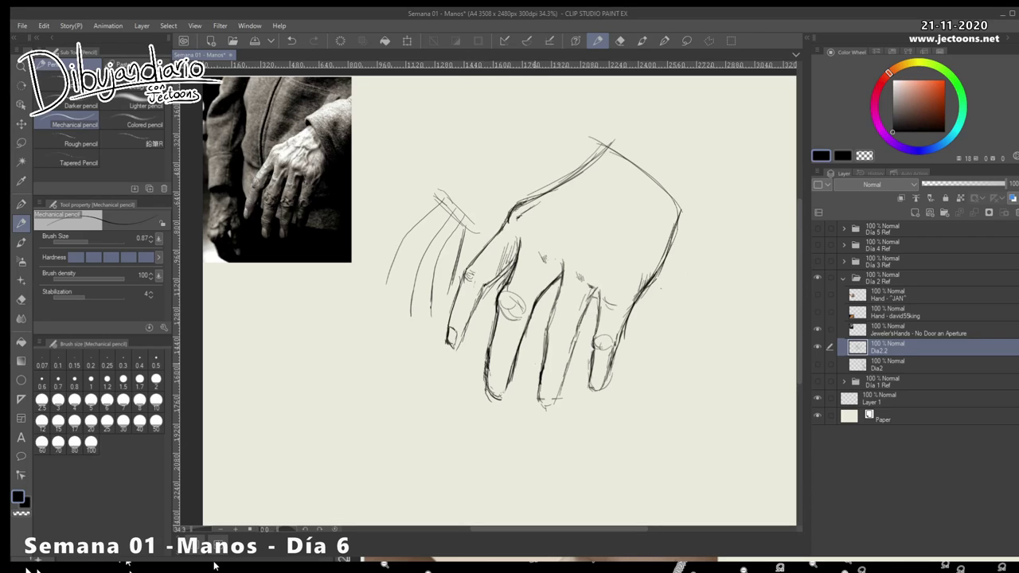
mouse_move(509, 313)
mouse_down()
mouse_move(500, 320)
mouse_move(509, 319)
mouse_up()
drag(550, 325, 559, 323)
drag(561, 324, 561, 335)
drag(608, 340, 597, 341)
Shade the gap between the ring and little fingers and darken the ring finger's inner edge
mouse_move(582, 295)
mouse_down()
mouse_move(578, 312)
mouse_move(582, 305)
mouse_up()
drag(591, 290, 585, 301)
drag(561, 284, 550, 323)
drag(561, 281, 546, 363)
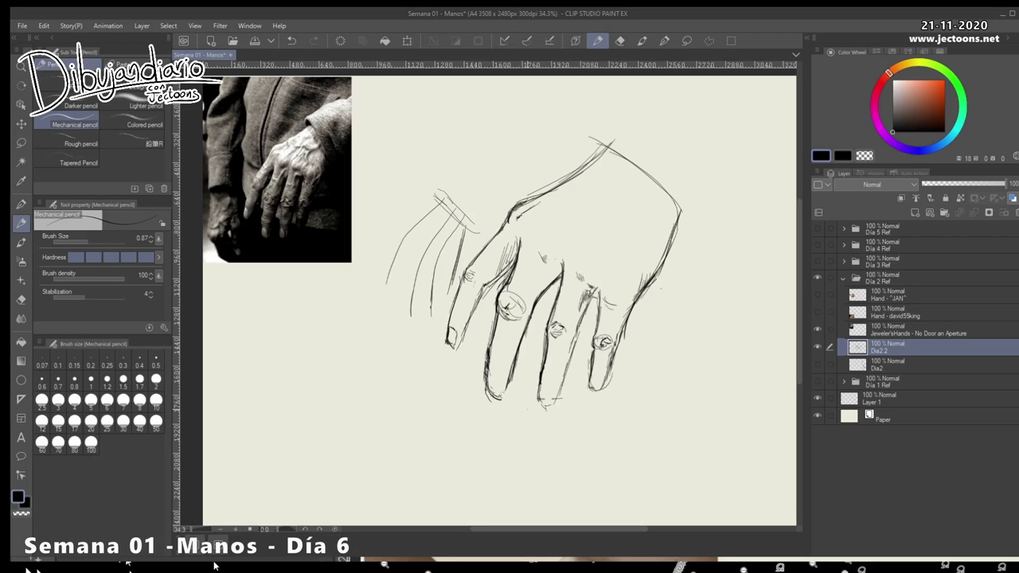
drag(597, 301, 593, 306)
mouse_move(587, 300)
mouse_down()
mouse_move(577, 330)
mouse_move(588, 307)
mouse_up()
Hatch the shadow side of the ring finger and the tip of the little finger
drag(557, 376, 574, 344)
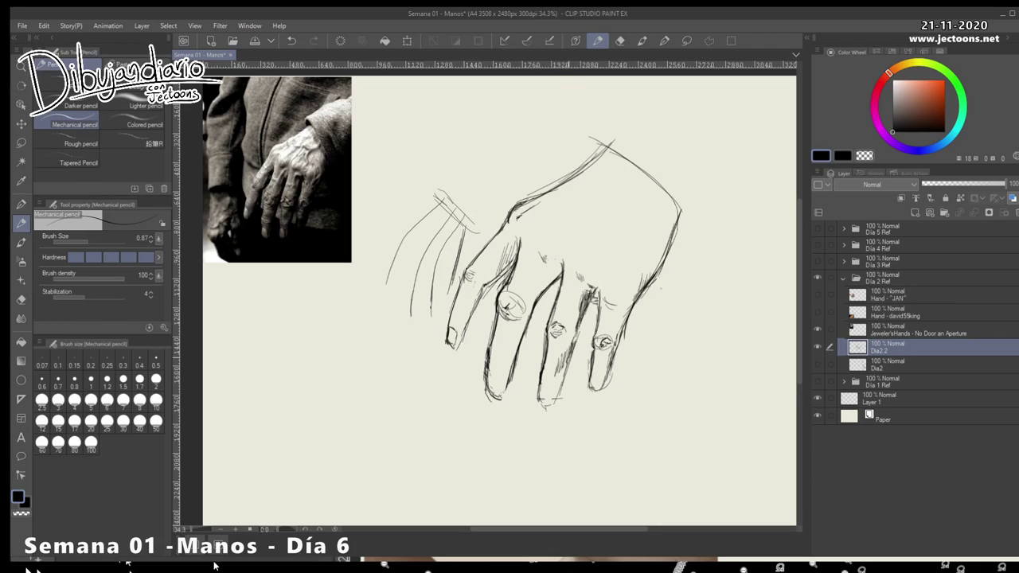
mouse_move(561, 369)
mouse_down()
mouse_move(564, 354)
mouse_move(553, 398)
mouse_move(562, 389)
mouse_up()
drag(593, 369, 601, 388)
mouse_move(602, 371)
mouse_down()
mouse_move(604, 389)
mouse_move(611, 356)
mouse_up()
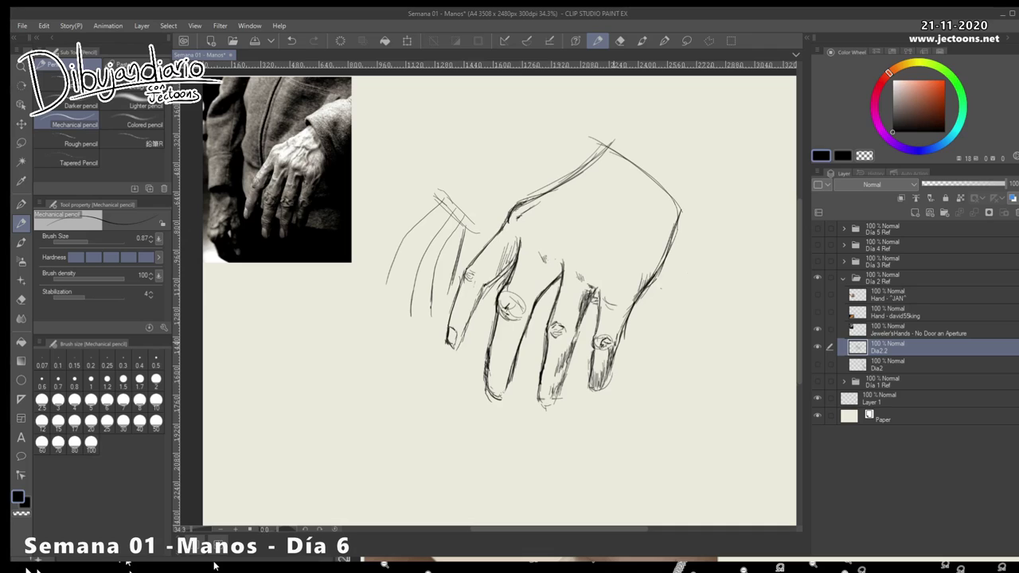
Hatch a shadow along the hand's outer side from the little finger up towards the wrist
drag(612, 348, 626, 317)
drag(632, 301, 631, 307)
mouse_move(648, 270)
mouse_down()
mouse_move(643, 287)
mouse_move(653, 274)
mouse_up()
mouse_move(662, 237)
mouse_down()
mouse_move(657, 271)
mouse_move(660, 258)
mouse_up()
drag(667, 231, 666, 253)
drag(675, 218, 662, 261)
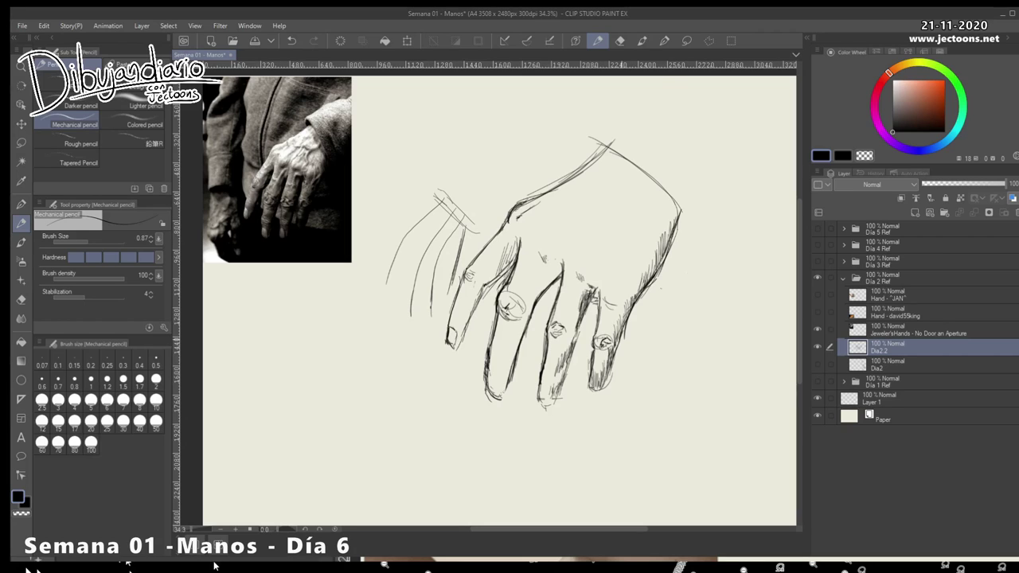
mouse_move(669, 242)
mouse_down()
mouse_move(660, 267)
mouse_move(669, 253)
mouse_up()
Hatch a shadow along the middle finger's side facing the ring finger
drag(506, 351, 511, 359)
mouse_move(509, 353)
mouse_down()
mouse_move(512, 362)
mouse_move(523, 335)
mouse_up()
drag(522, 315, 529, 324)
drag(529, 306, 532, 317)
drag(543, 282, 547, 292)
Erase the middle finger and redraw it closer to the ring finger, from the knuckle to the tip
mouse_move(527, 249)
mouse_down()
mouse_move(493, 347)
mouse_move(521, 341)
mouse_move(500, 330)
mouse_move(542, 275)
mouse_move(539, 303)
mouse_move(551, 253)
mouse_move(542, 253)
mouse_move(528, 326)
mouse_move(520, 304)
mouse_move(494, 301)
mouse_move(507, 330)
mouse_move(503, 381)
mouse_up()
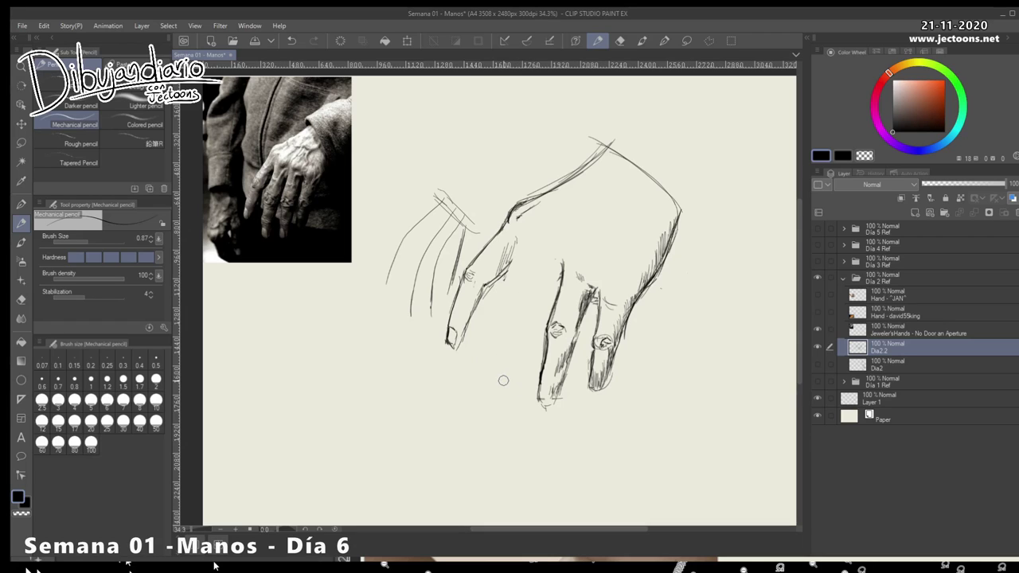
drag(526, 242, 503, 395)
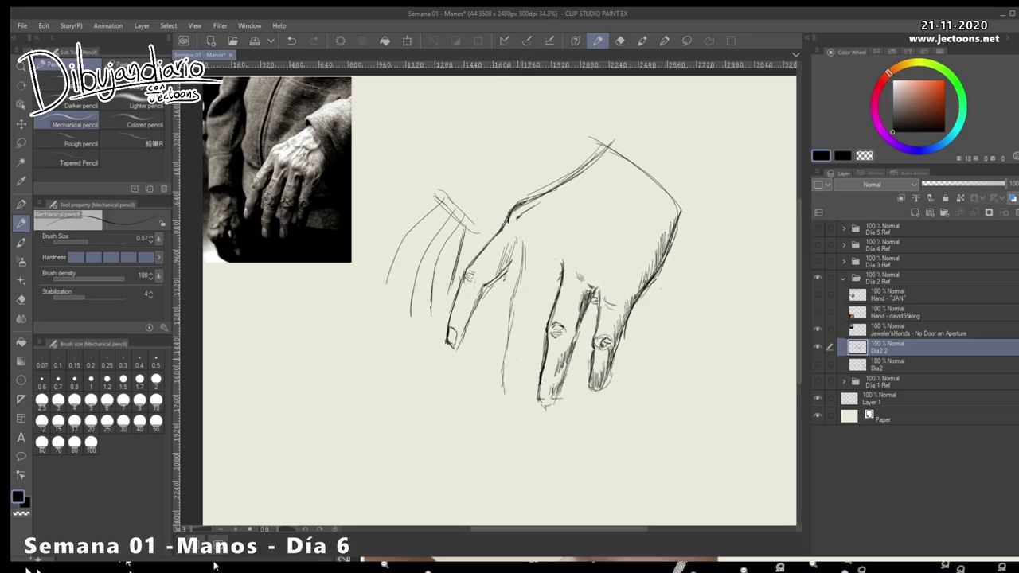
drag(559, 284, 521, 403)
drag(514, 288, 499, 386)
drag(508, 331, 500, 388)
drag(519, 272, 507, 331)
drag(526, 245, 512, 317)
drag(508, 333, 498, 400)
Darken both sides of the redrawn middle finger along its upper and middle sections
mouse_move(560, 287)
mouse_down()
mouse_move(521, 385)
mouse_move(540, 331)
mouse_up()
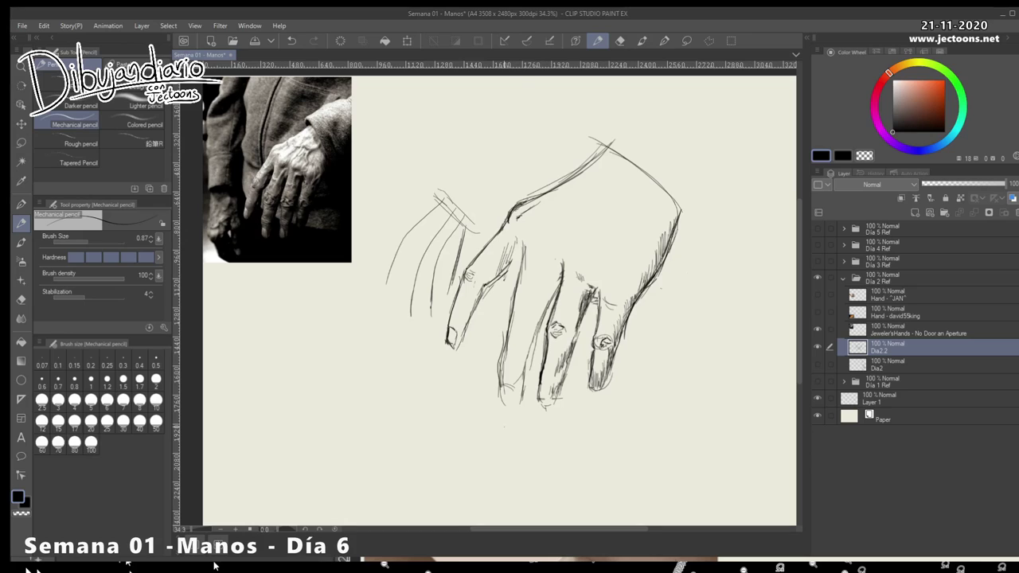
drag(555, 290, 532, 335)
drag(525, 247, 510, 315)
drag(514, 313, 500, 363)
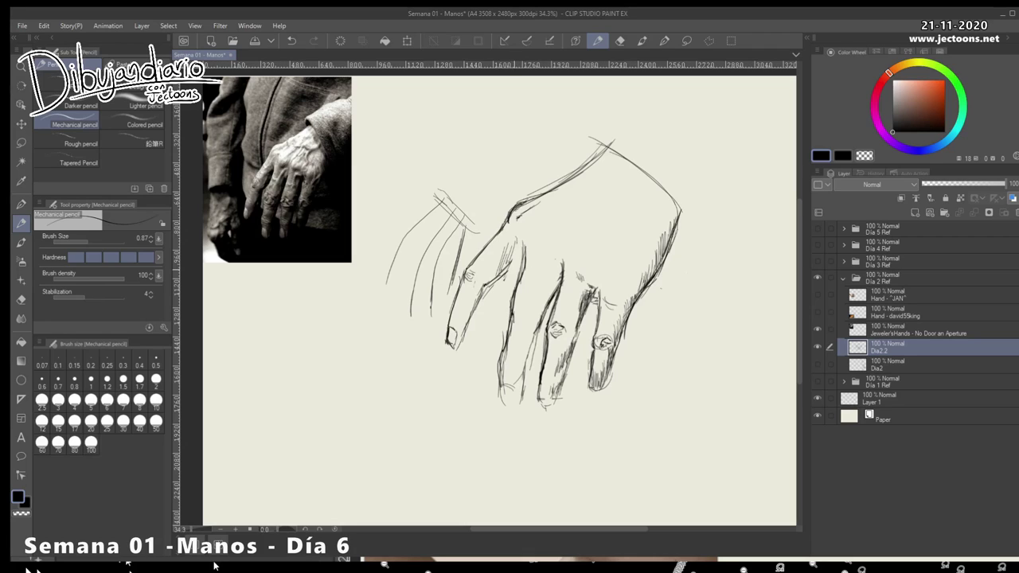
Hatch the base of the index finger beside the middle finger and darken its inner edge down to the tip
mouse_move(523, 258)
mouse_down()
mouse_move(496, 276)
mouse_move(504, 262)
mouse_up()
drag(521, 246, 512, 263)
drag(484, 294, 457, 349)
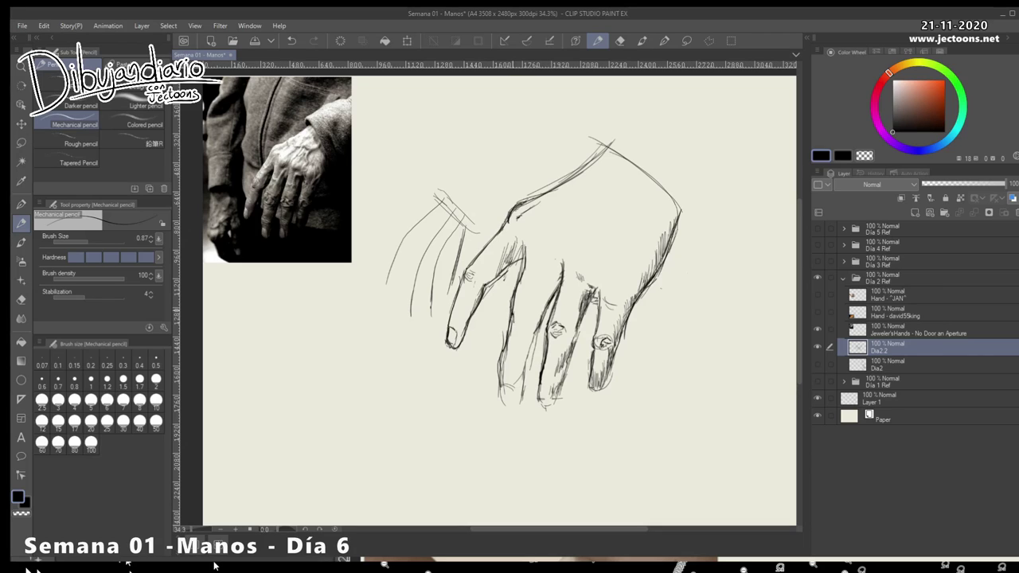
Mark the middle finger's knuckle creases and hatch the upper part of its side facing the ring finger
drag(514, 314, 521, 314)
drag(525, 254, 519, 278)
drag(522, 273, 516, 299)
drag(545, 300, 541, 317)
mouse_move(548, 293)
mouse_down()
mouse_move(543, 313)
mouse_move(547, 306)
mouse_up()
mouse_move(552, 284)
mouse_down()
mouse_move(547, 302)
mouse_move(551, 294)
mouse_up()
mouse_move(557, 275)
mouse_down()
mouse_move(553, 295)
mouse_move(556, 287)
mouse_up()
drag(562, 270, 557, 286)
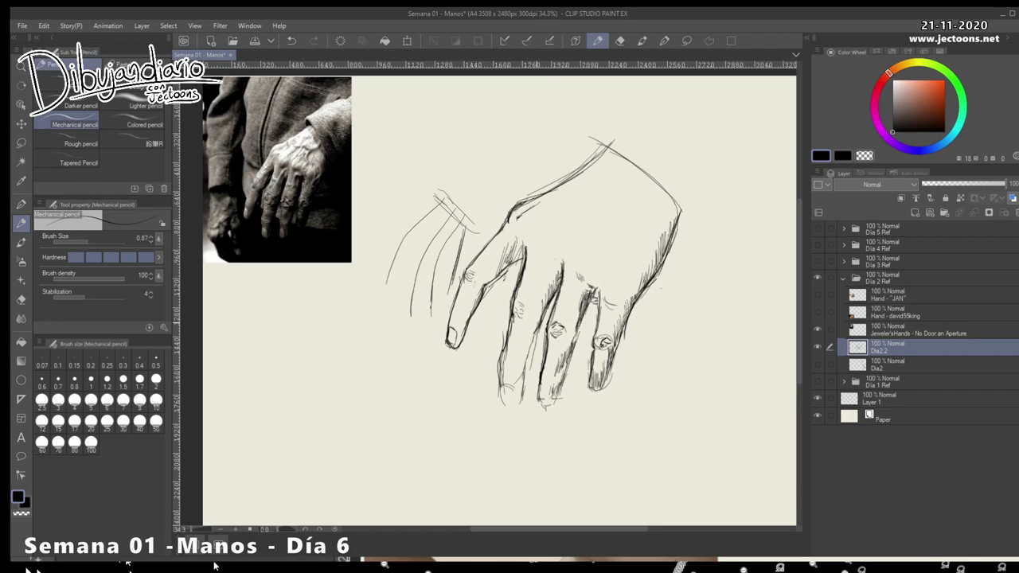
Hatch the lower half of the middle finger along the side facing the ring finger, down to the tip
drag(524, 350, 522, 365)
drag(525, 349, 524, 363)
drag(538, 329, 528, 366)
drag(532, 349, 528, 371)
drag(527, 377, 521, 400)
drag(525, 387, 516, 406)
Darken the middle finger's edge near the tip, round off the fingertip and draw its nail
drag(505, 350, 500, 384)
drag(504, 367, 503, 403)
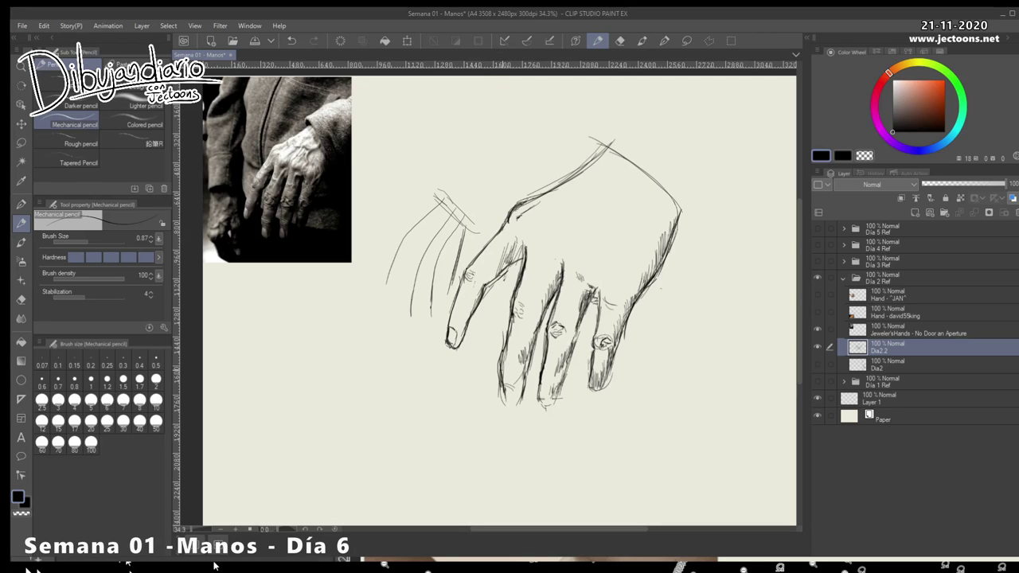
drag(504, 360, 504, 389)
mouse_move(503, 389)
mouse_down()
mouse_move(515, 387)
mouse_move(514, 402)
mouse_move(504, 402)
mouse_up()
drag(501, 388, 516, 405)
drag(523, 385, 518, 402)
mouse_move(531, 250)
mouse_down()
mouse_move(512, 304)
mouse_move(525, 279)
mouse_up()
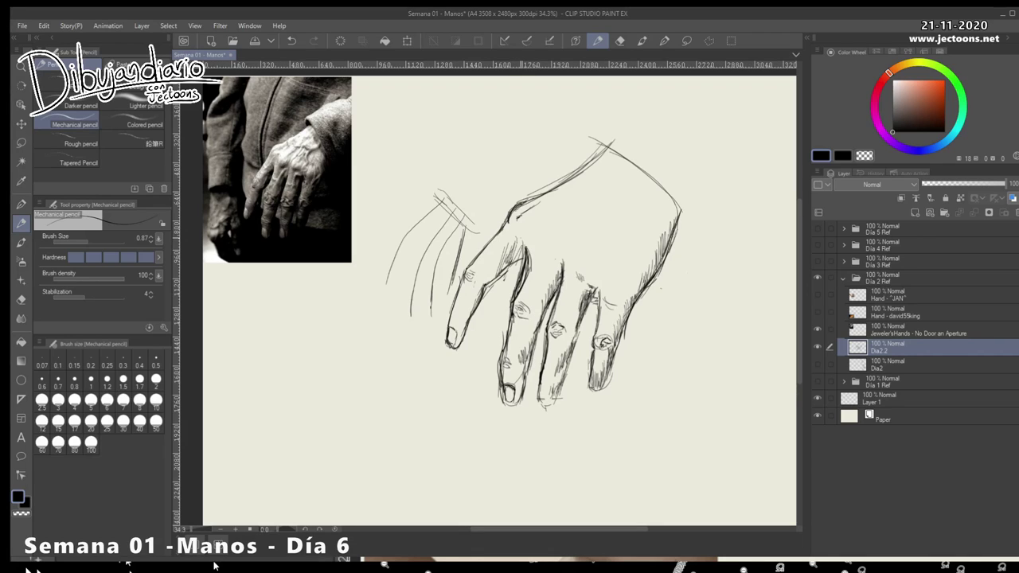
Rework the middle finger's outline near its base and darken the ring finger's sides down to the tip
drag(706, 272, 691, 318)
key(ctrl+z)
key(ctrl+z)
key(ctrl+z)
mouse_move(580, 318)
mouse_down()
mouse_move(564, 389)
mouse_move(541, 402)
mouse_up()
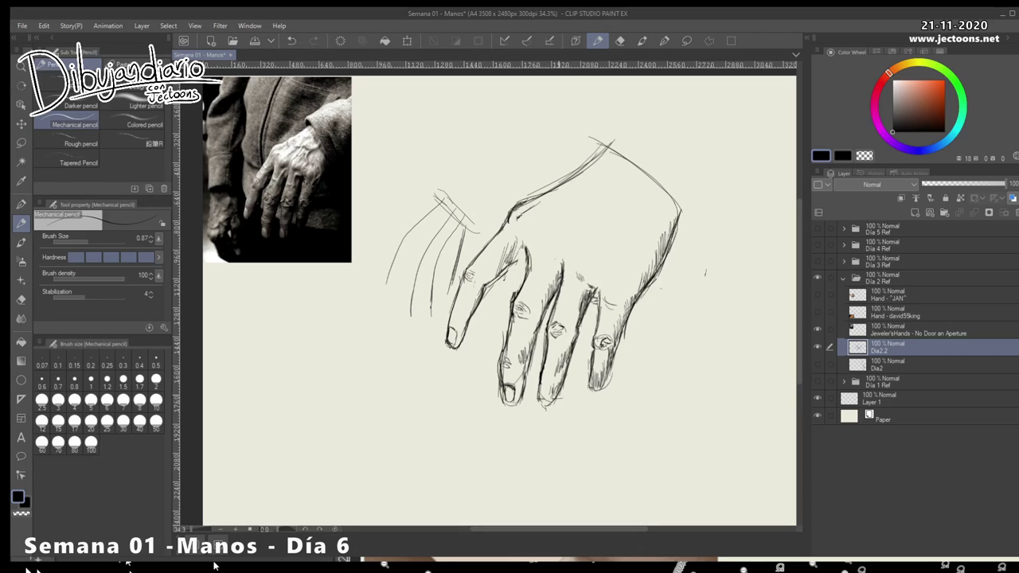
Darken the gap between the ring and little fingers and deepen the hatching at the index finger's base
drag(599, 289, 593, 348)
drag(599, 292, 595, 305)
drag(519, 247, 518, 258)
mouse_move(525, 248)
mouse_down()
mouse_move(493, 277)
mouse_move(510, 264)
mouse_up()
drag(524, 257, 510, 274)
drag(521, 261, 484, 290)
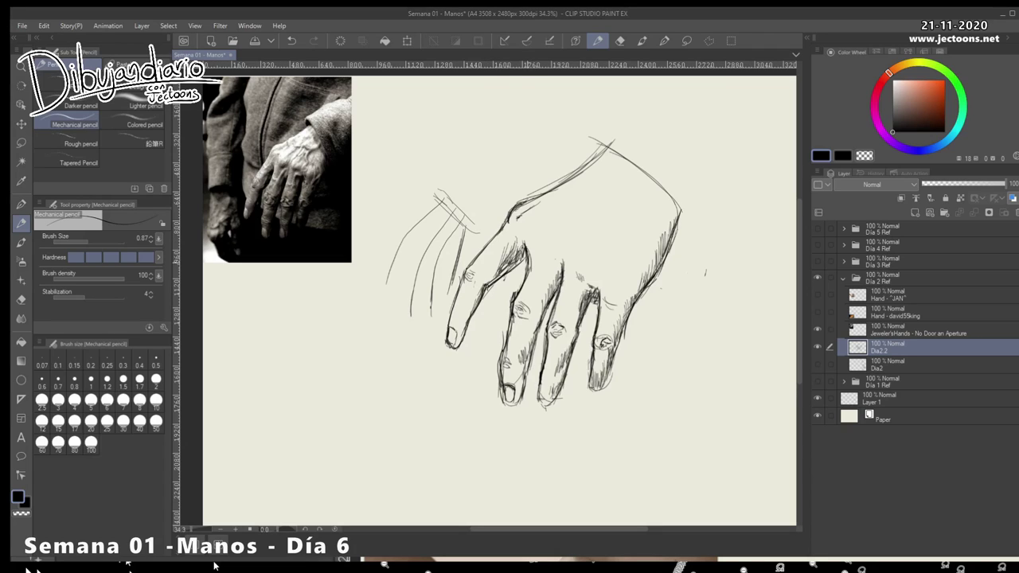
Add creases below the middle finger's knuckle and deepen the hatching along its side facing the ring finger
drag(524, 276, 506, 350)
drag(527, 320, 515, 325)
drag(532, 328, 529, 352)
mouse_move(533, 320)
mouse_down()
mouse_move(530, 347)
mouse_move(532, 329)
mouse_up()
drag(540, 303, 536, 322)
drag(543, 298, 540, 312)
drag(559, 266, 554, 281)
drag(560, 263, 556, 277)
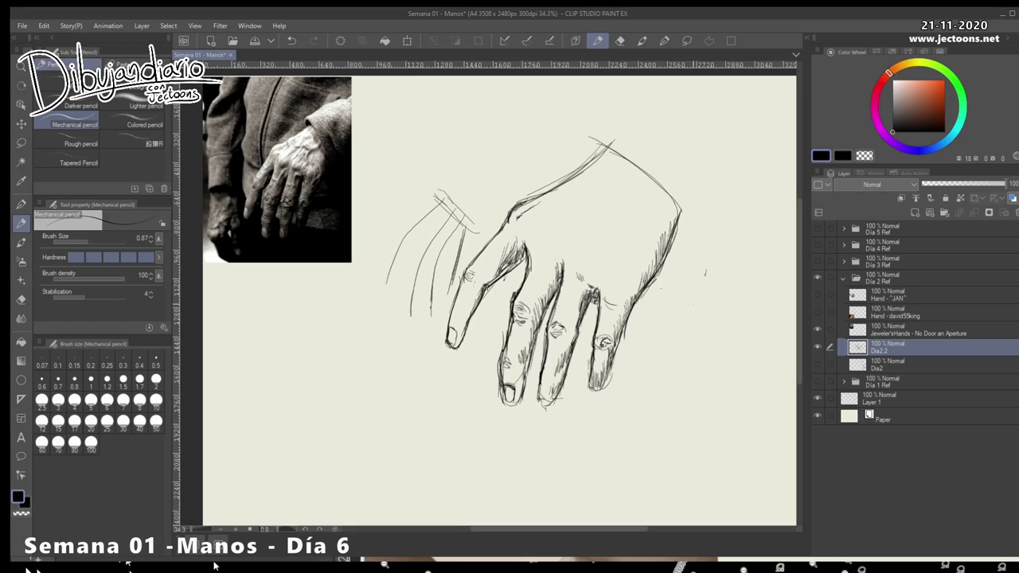
Erase the wrist line and the upper thumb-side contour and redraw them with a slightly wider wrist
mouse_move(589, 125)
mouse_down()
mouse_move(610, 152)
mouse_move(676, 194)
mouse_up()
drag(611, 147, 557, 189)
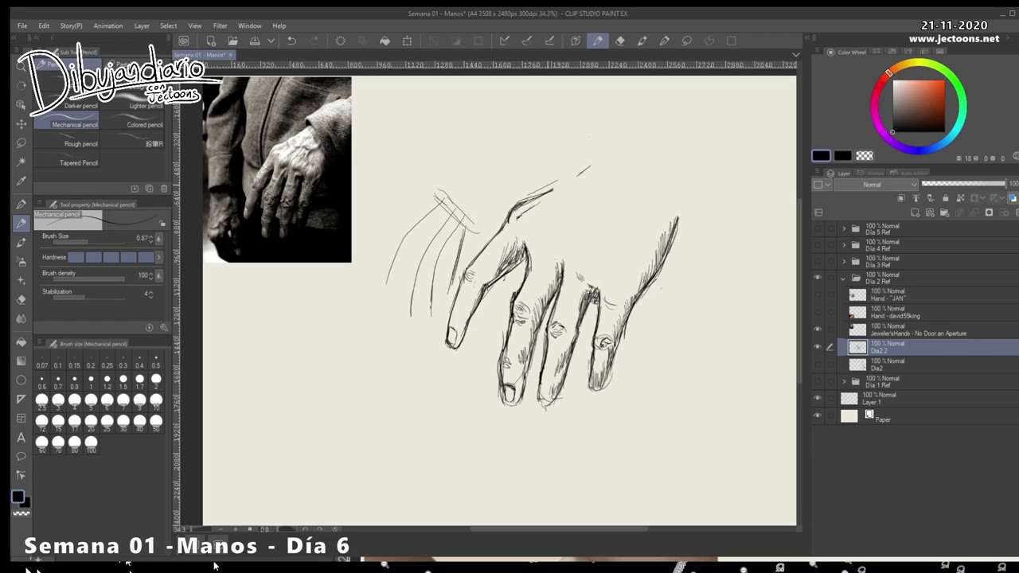
mouse_move(530, 196)
mouse_down()
mouse_move(629, 146)
mouse_move(654, 161)
mouse_up()
mouse_move(590, 136)
mouse_down()
mouse_move(664, 172)
mouse_move(693, 213)
mouse_move(668, 242)
mouse_up()
drag(681, 216, 674, 230)
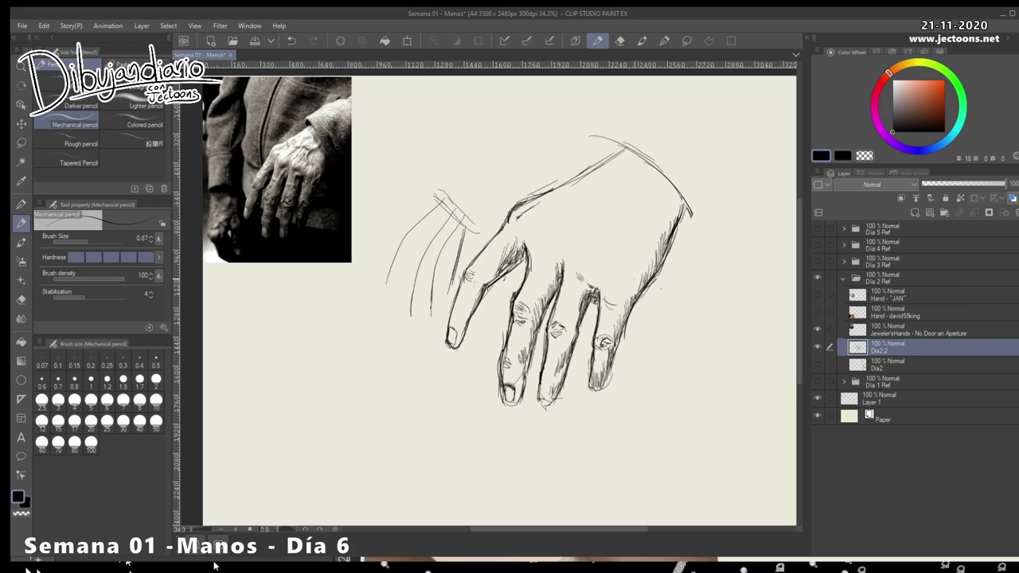
Erase the thumb-side contour, and delete the index finger and the loose guide sketch beside the hand with lasso selections
mouse_move(571, 183)
mouse_down()
mouse_move(550, 195)
mouse_move(547, 186)
mouse_move(619, 154)
mouse_up()
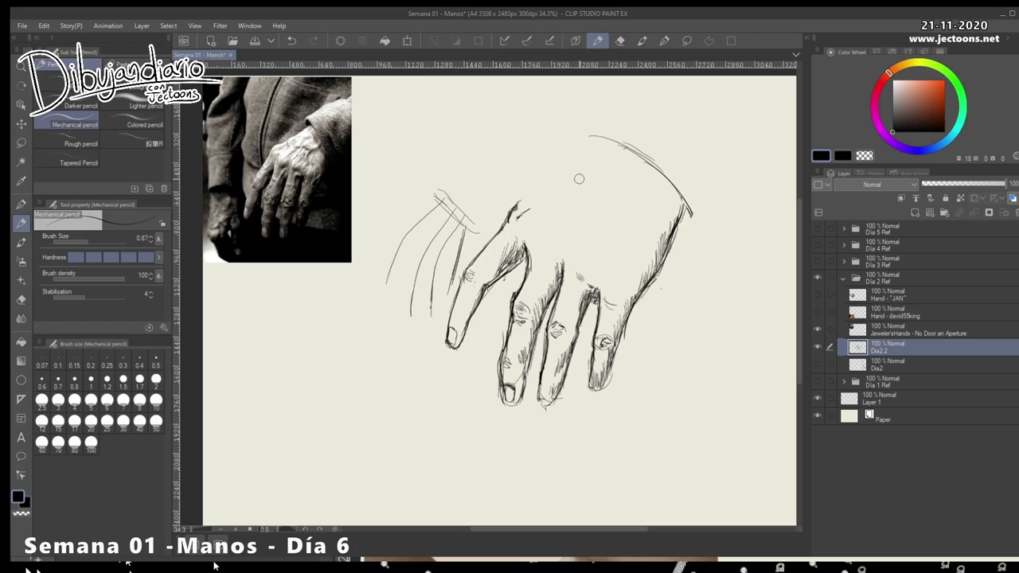
click(20, 142)
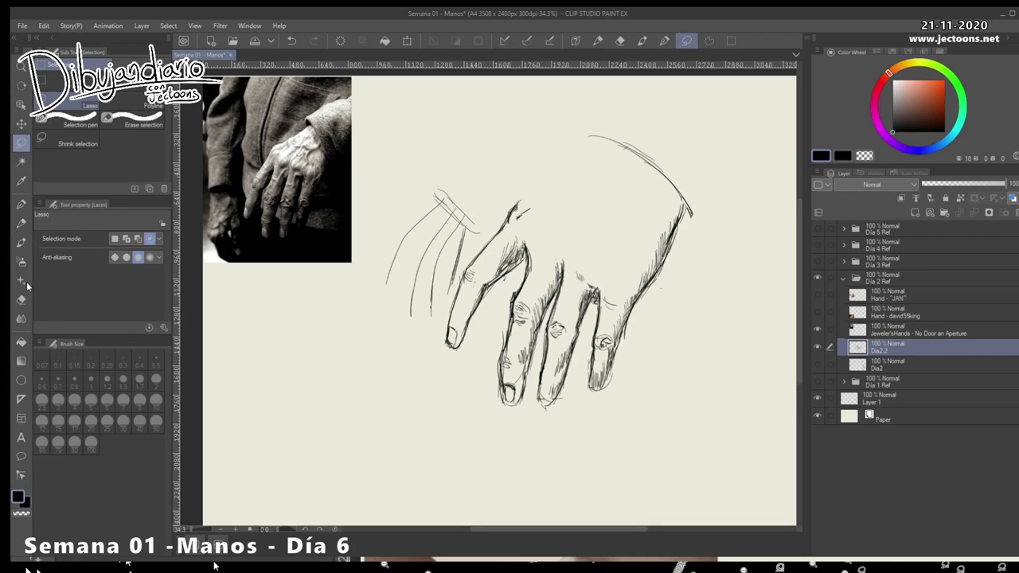
mouse_move(517, 195)
mouse_down()
mouse_move(467, 263)
mouse_move(447, 364)
mouse_move(541, 230)
mouse_move(518, 186)
mouse_up()
key(Delete)
mouse_move(446, 167)
mouse_down()
mouse_move(367, 305)
mouse_move(478, 184)
mouse_move(440, 169)
mouse_move(486, 181)
mouse_up()
key(ctrl+d)
key(Delete)
key(p)
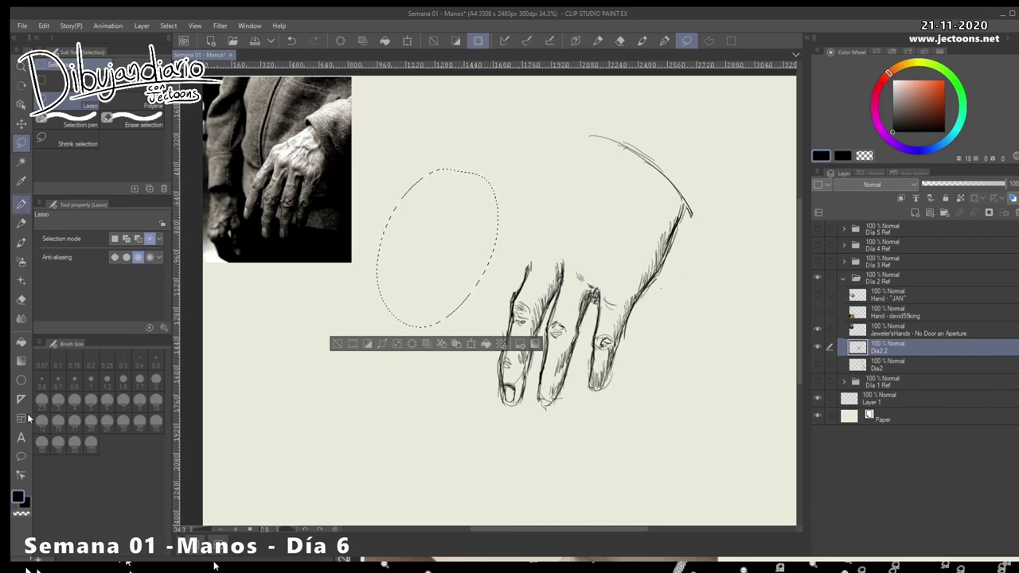
key(p)
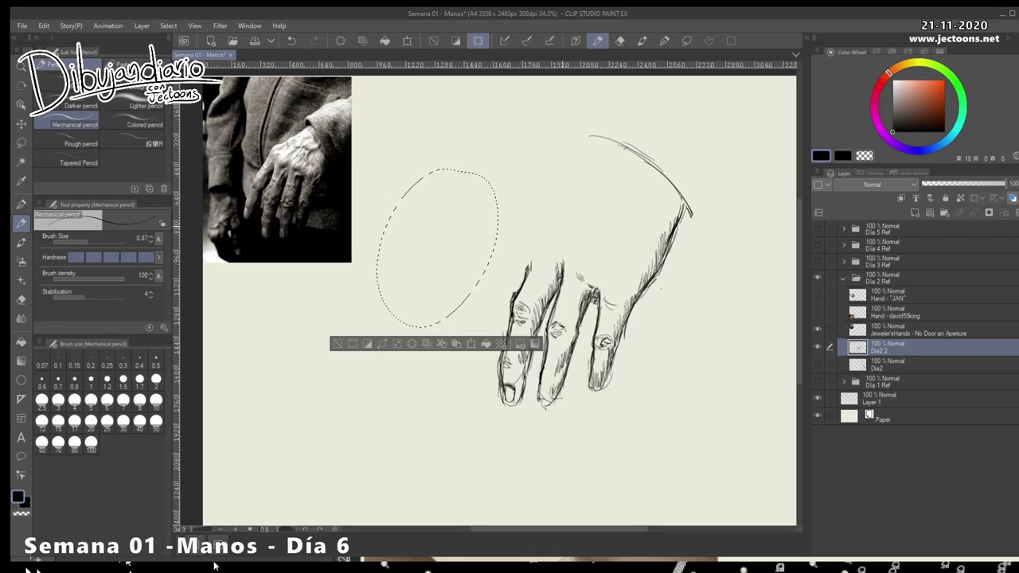
key(ctrl+d)
Sketch a lower thumb-side contour from the wrist down to the index finger's knuckle
drag(610, 140, 567, 198)
drag(599, 159, 529, 231)
drag(582, 193, 519, 235)
drag(618, 145, 498, 277)
Redraw the index finger closer to the middle finger, with its outer edge, knuckle crease, inner edge and tip
mouse_move(511, 239)
mouse_down()
mouse_move(482, 291)
mouse_move(466, 356)
mouse_up()
drag(480, 304, 465, 366)
drag(486, 285, 465, 363)
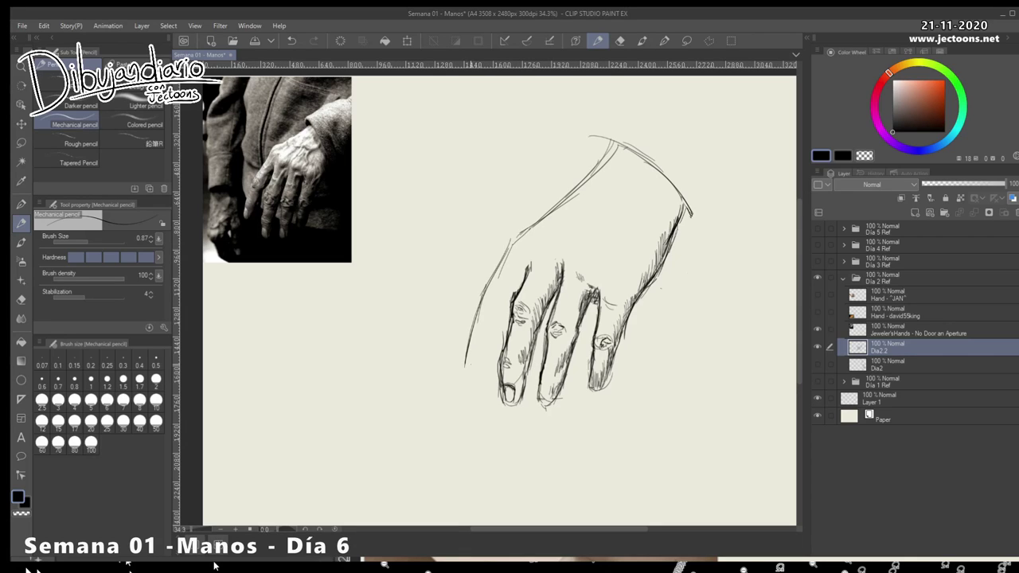
drag(485, 292, 496, 308)
drag(683, 199, 658, 266)
drag(502, 313, 472, 373)
mouse_move(482, 295)
mouse_down()
mouse_move(465, 374)
mouse_move(476, 376)
mouse_up()
mouse_move(505, 301)
mouse_down()
mouse_move(502, 315)
mouse_move(516, 292)
mouse_move(468, 373)
mouse_up()
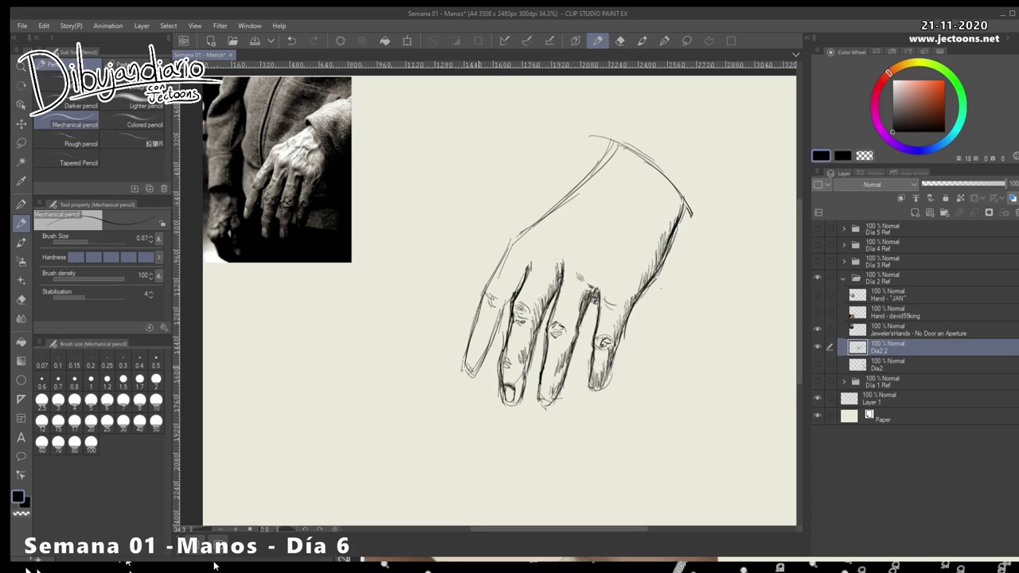
Draw the nail and rounded tip of the ring finger
drag(543, 388, 541, 402)
mouse_move(542, 391)
mouse_down()
mouse_move(553, 388)
mouse_move(540, 399)
mouse_move(551, 403)
mouse_move(521, 406)
mouse_up()
Erase the wrist line and thumb-side contour, redraw them with a narrower wrist, and darken the outline past the index knuckle
drag(615, 145, 528, 222)
mouse_move(600, 146)
mouse_down()
mouse_move(646, 161)
mouse_move(678, 192)
mouse_up()
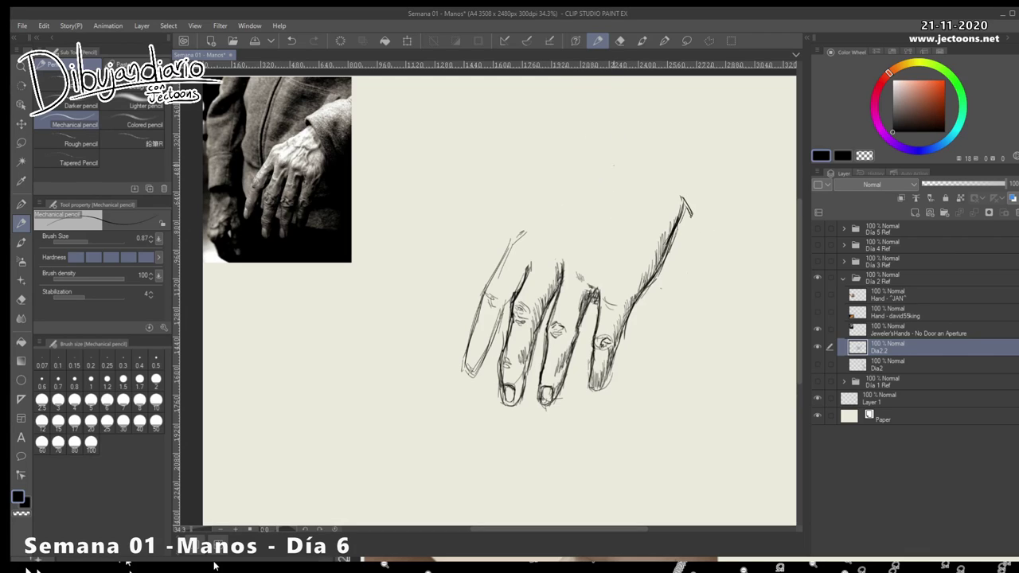
mouse_move(633, 166)
mouse_down()
mouse_move(516, 237)
mouse_move(608, 180)
mouse_move(578, 196)
mouse_move(653, 186)
mouse_move(695, 217)
mouse_move(631, 167)
mouse_up()
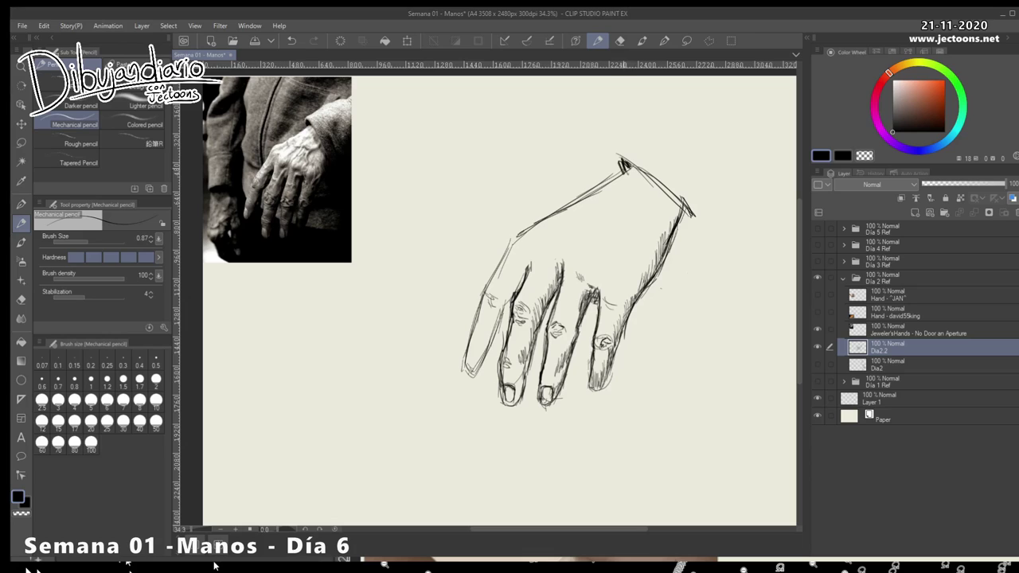
mouse_move(552, 213)
mouse_down()
mouse_move(508, 241)
mouse_move(511, 249)
mouse_move(515, 234)
mouse_move(472, 343)
mouse_up()
drag(528, 257, 525, 278)
Select the little finger with a lasso, delete it and clear the selection
key(m)
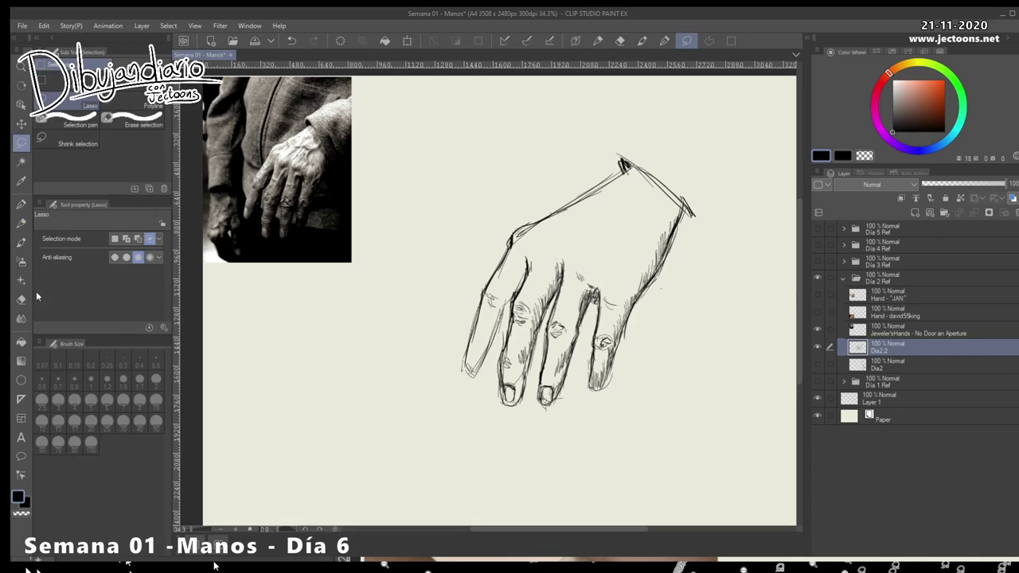
mouse_move(652, 306)
mouse_down()
mouse_move(592, 309)
mouse_move(651, 306)
mouse_up()
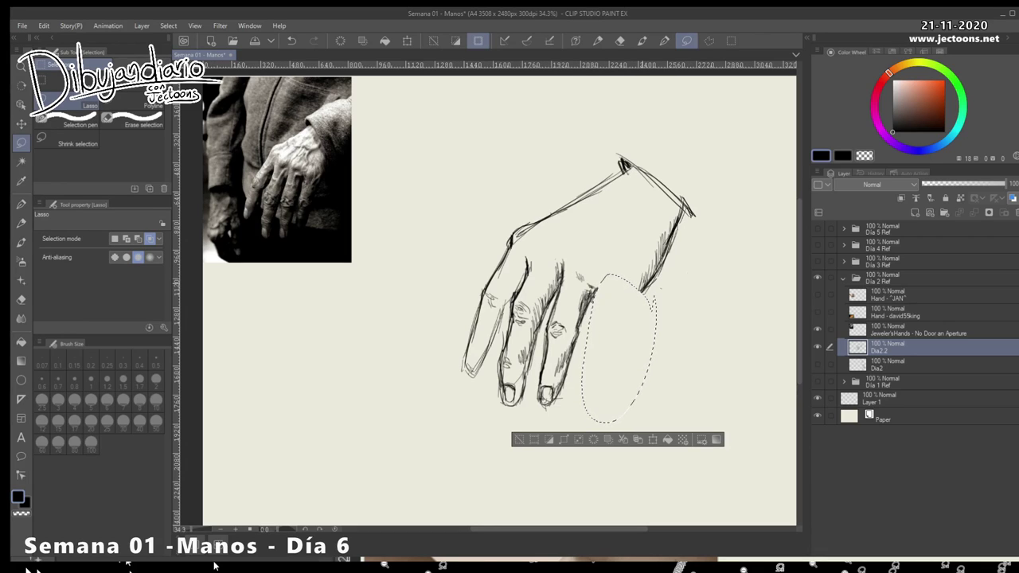
key(ctrl+z)
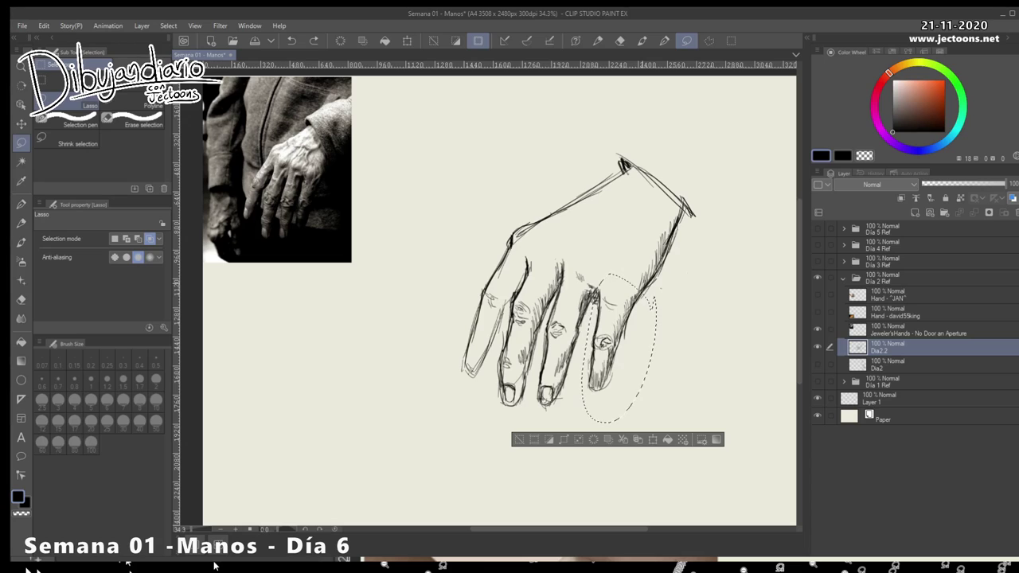
key(Delete)
key(ctrl+d)
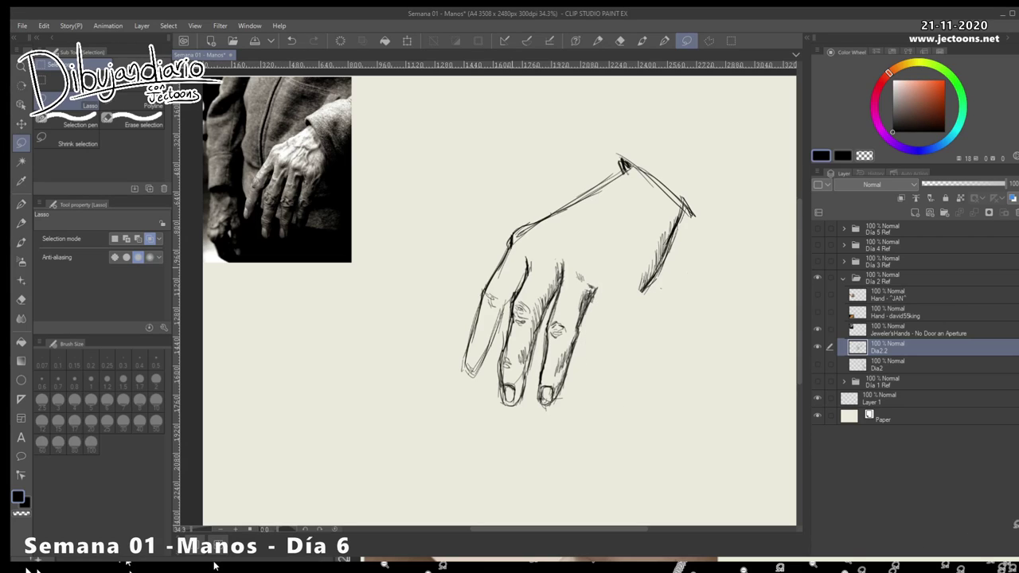
Redraw the two sides of the little finger in light lines, from the hand's outer edge towards the tip
key(p)
drag(666, 249, 621, 328)
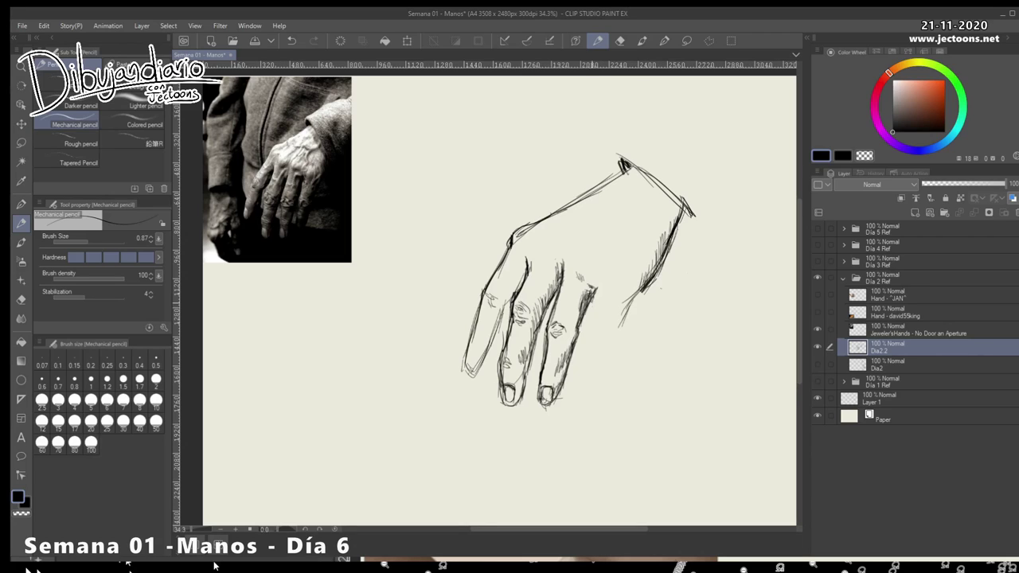
drag(594, 292, 594, 391)
drag(643, 290, 604, 388)
drag(591, 366, 589, 385)
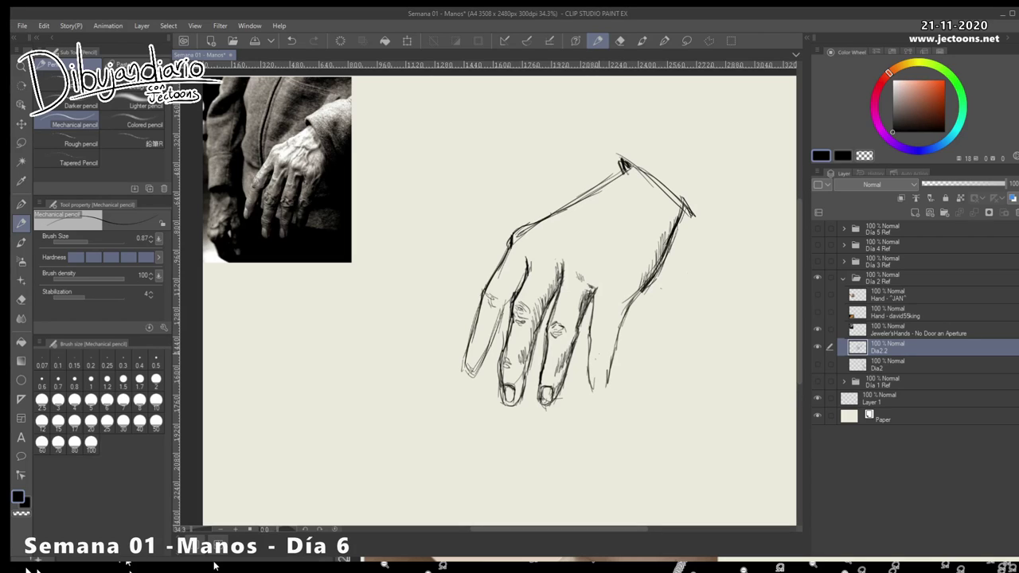
mouse_move(634, 296)
mouse_down()
mouse_move(610, 365)
mouse_move(587, 371)
mouse_up()
mouse_move(640, 290)
mouse_down()
mouse_move(622, 315)
mouse_move(631, 305)
mouse_move(607, 379)
mouse_up()
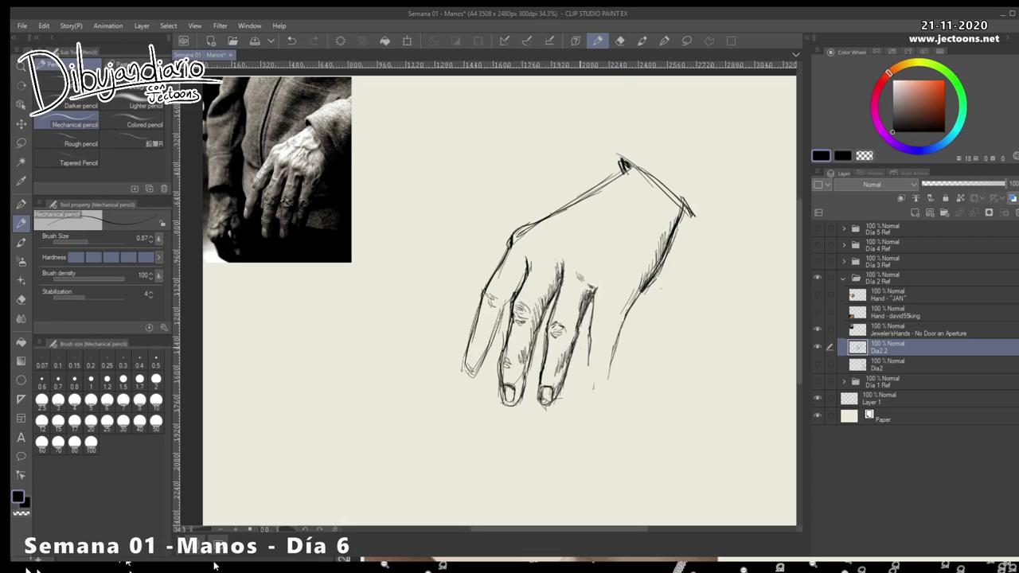
Finish the little finger's outline with a rounded tip and reinforced sides, and darken the index finger's inner edge
drag(597, 300, 591, 388)
drag(592, 357, 588, 382)
drag(611, 352, 598, 391)
drag(622, 331, 604, 389)
drag(629, 312, 614, 351)
drag(620, 318, 617, 337)
drag(639, 300, 607, 360)
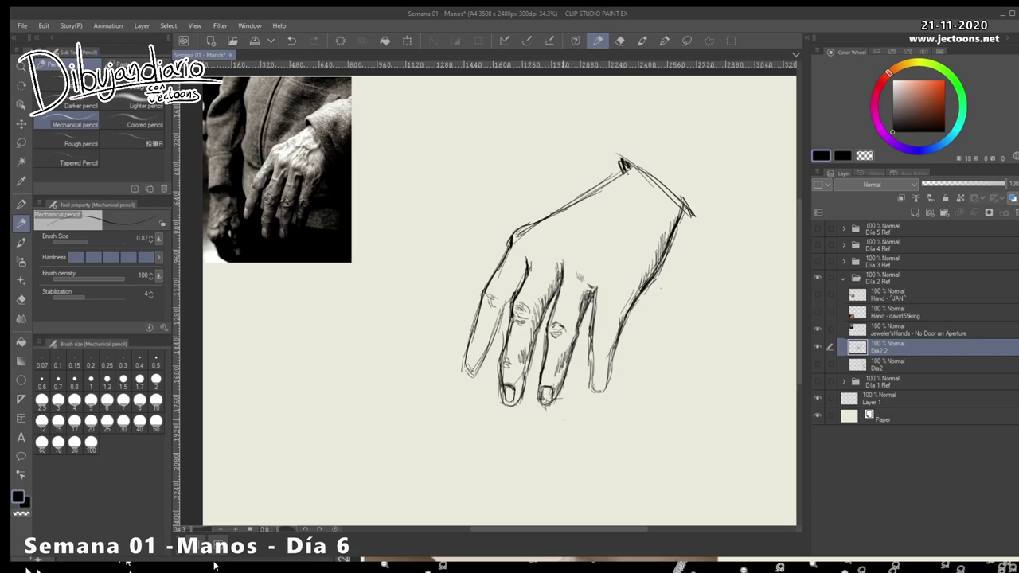
drag(514, 298, 485, 357)
Lasso the whole hand, move it closer to the reference photo and clear the selection
key(m)
mouse_move(658, 125)
mouse_down()
mouse_move(519, 171)
mouse_move(664, 132)
mouse_move(638, 130)
mouse_up()
click(21, 124)
drag(573, 286, 522, 285)
key(p)
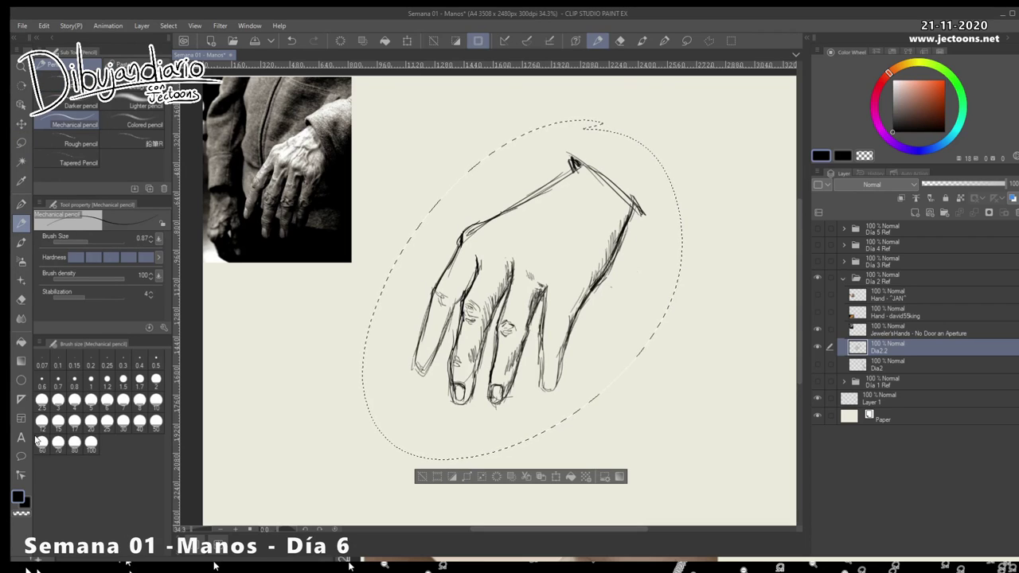
key(ctrl+d)
drag(637, 370, 697, 374)
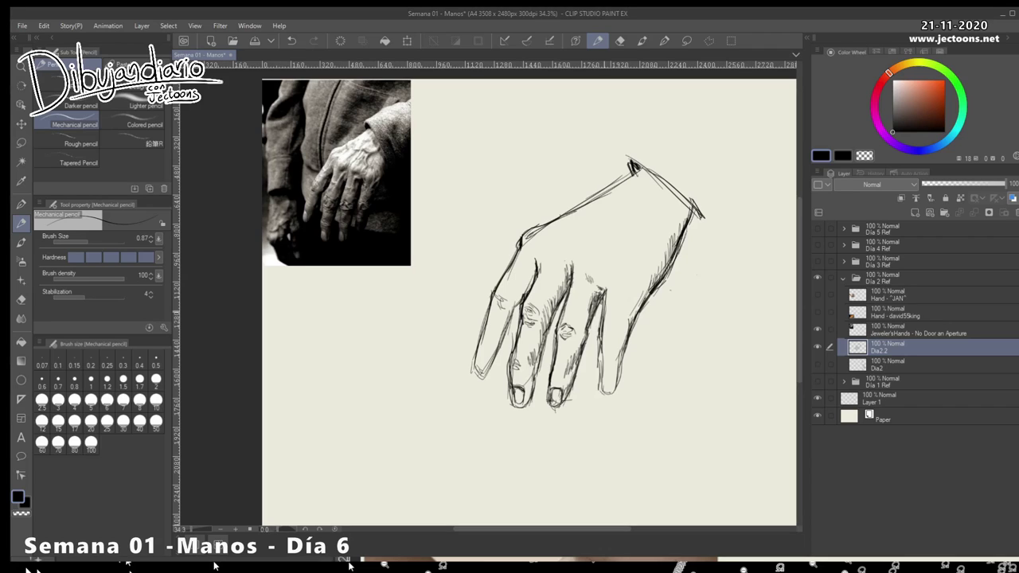
Hatch the little finger's outer side and tip, and add small shadow marks on the knuckles and back of the hand
mouse_move(606, 330)
mouse_down()
mouse_move(612, 341)
mouse_move(649, 282)
mouse_up()
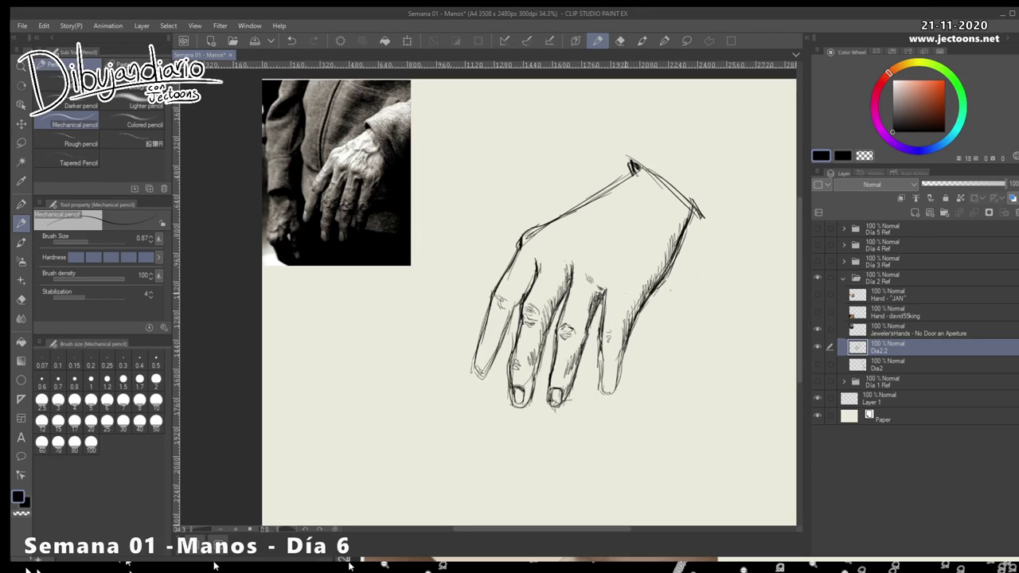
drag(622, 301, 627, 285)
drag(626, 293, 631, 284)
drag(554, 272, 561, 260)
drag(604, 394, 609, 369)
drag(609, 395, 622, 342)
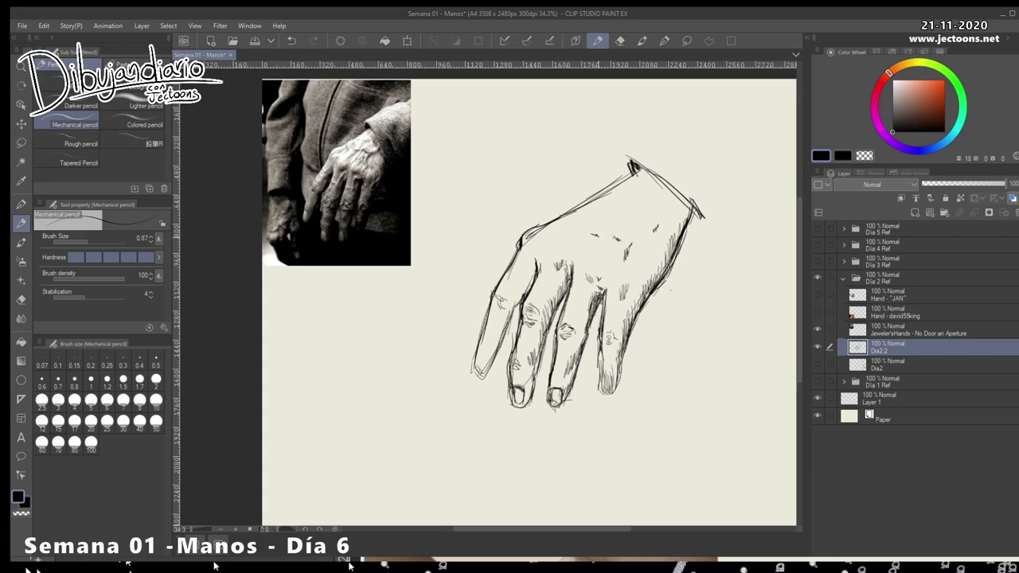
Reshape and darken the thumb-side contour from the wrist to the middle of the hand with a slight curve
mouse_move(642, 170)
mouse_down()
mouse_move(532, 229)
mouse_move(577, 205)
mouse_up()
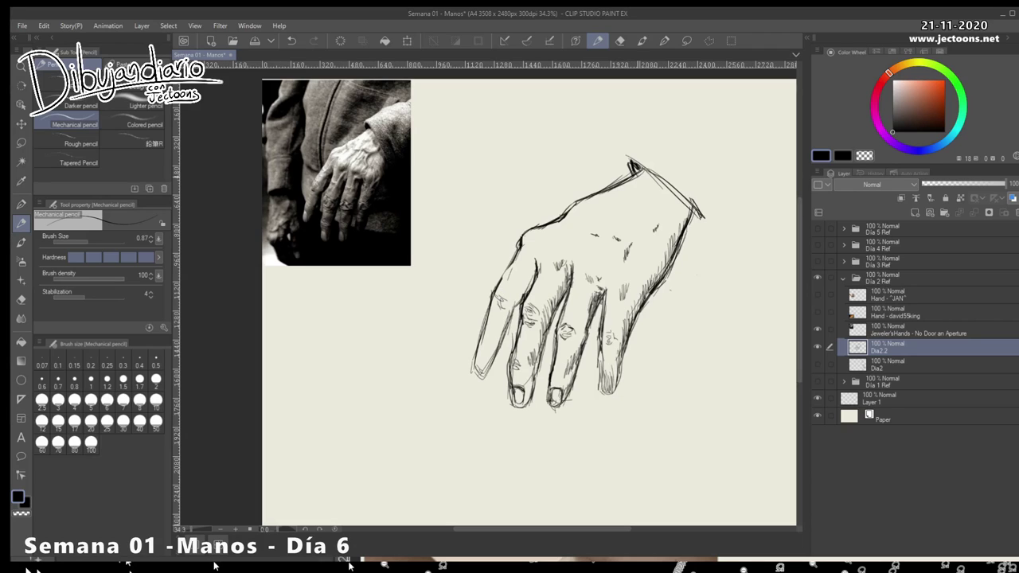
drag(640, 168, 575, 204)
click(21, 143)
mouse_move(555, 180)
mouse_down()
mouse_move(699, 224)
mouse_move(661, 434)
mouse_move(689, 215)
mouse_up()
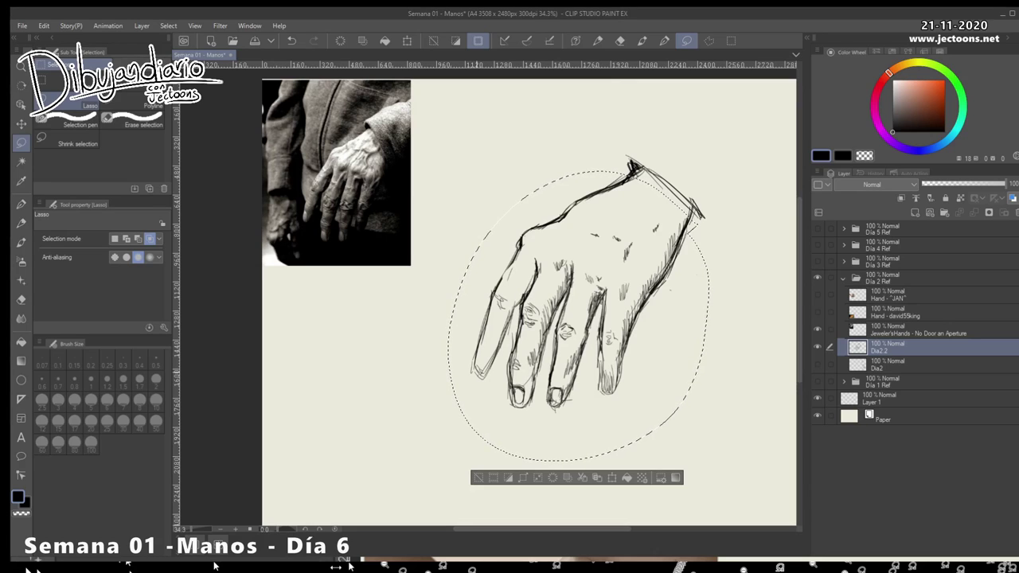
key(ctrl+d)
key(p)
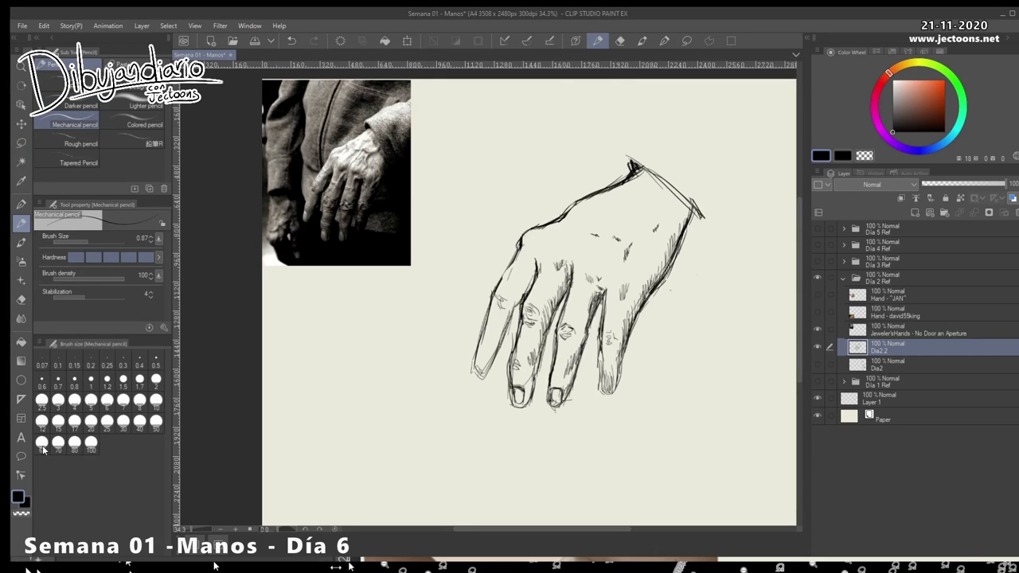
Darken the index finger's outline from knuckle to tip and hatch its side facing the middle finger
mouse_move(520, 250)
mouse_down()
mouse_move(487, 321)
mouse_move(481, 374)
mouse_up()
drag(513, 313, 486, 373)
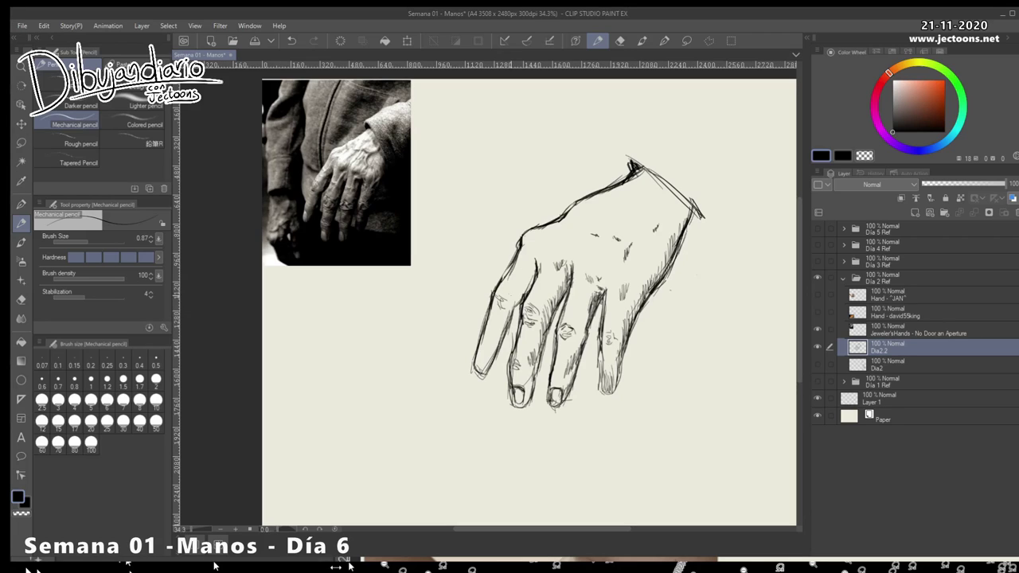
drag(519, 305, 534, 265)
drag(490, 359, 485, 371)
drag(499, 334, 489, 362)
drag(505, 328, 497, 352)
drag(511, 308, 506, 328)
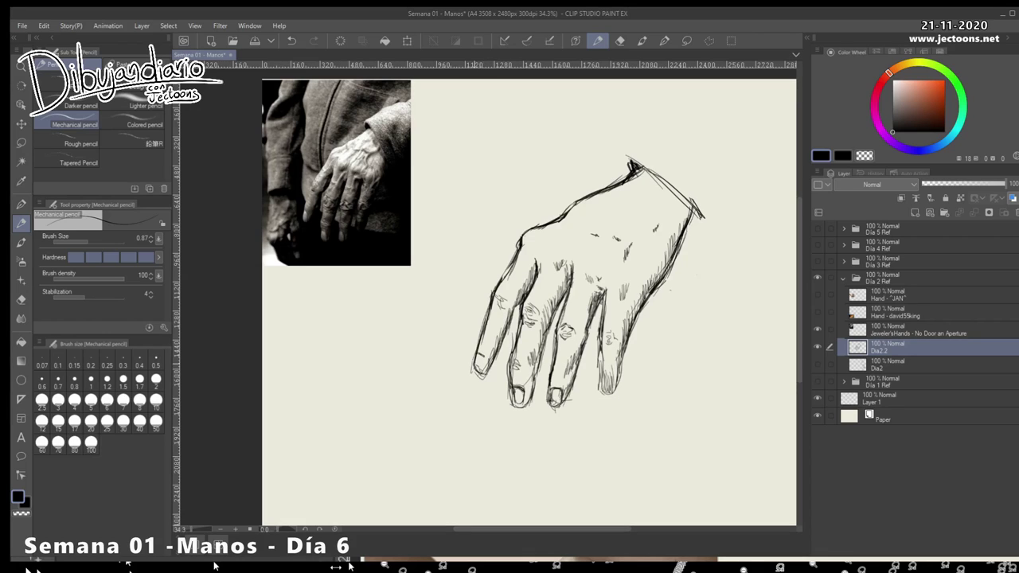
Draw the index finger's nail, thicken its outer edge and deepen the shading up to the knuckle crease
drag(485, 358, 481, 368)
mouse_move(478, 355)
mouse_down()
mouse_move(488, 310)
mouse_move(475, 353)
mouse_up()
drag(490, 310, 473, 360)
drag(493, 303, 487, 323)
mouse_move(490, 360)
mouse_down()
mouse_move(512, 310)
mouse_move(503, 306)
mouse_up()
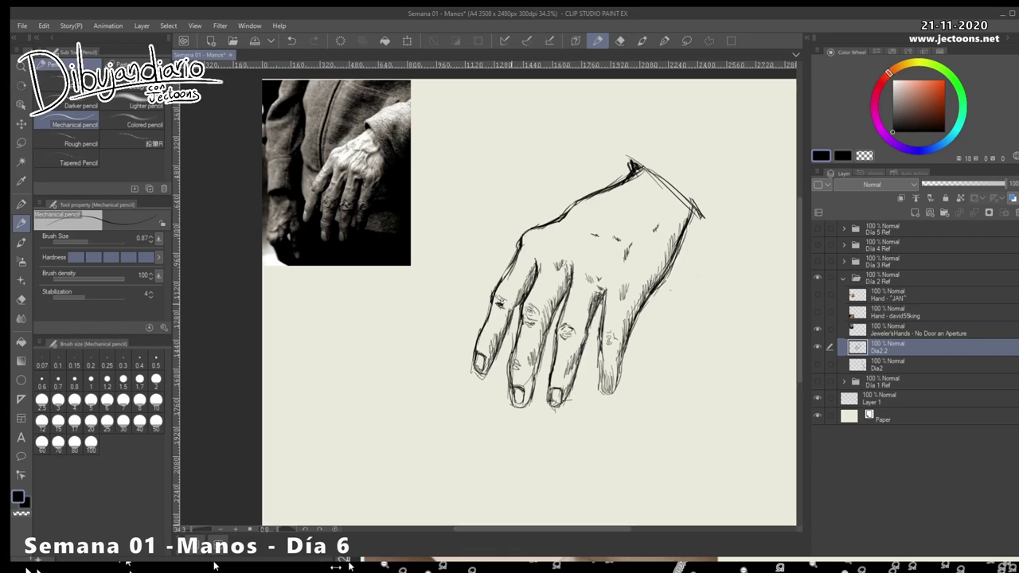
Lasso the fingers and most of the hand, rotate them slightly counter-clockwise, realign them with the wrist, and clear the selection
key(m)
mouse_move(687, 209)
mouse_down()
mouse_move(517, 449)
mouse_move(716, 286)
mouse_up()
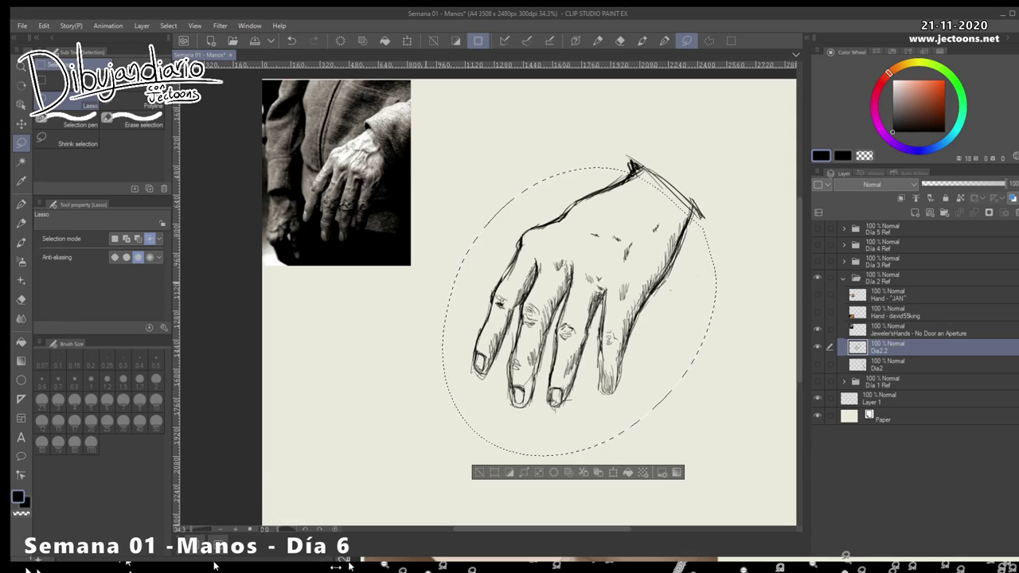
key(ctrl+t)
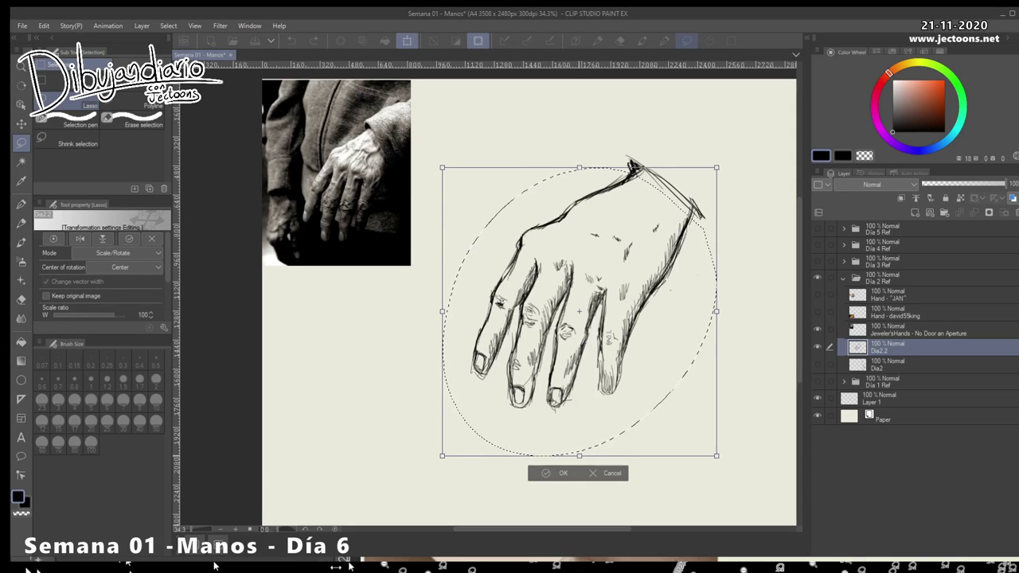
drag(580, 456, 587, 457)
drag(452, 458, 470, 470)
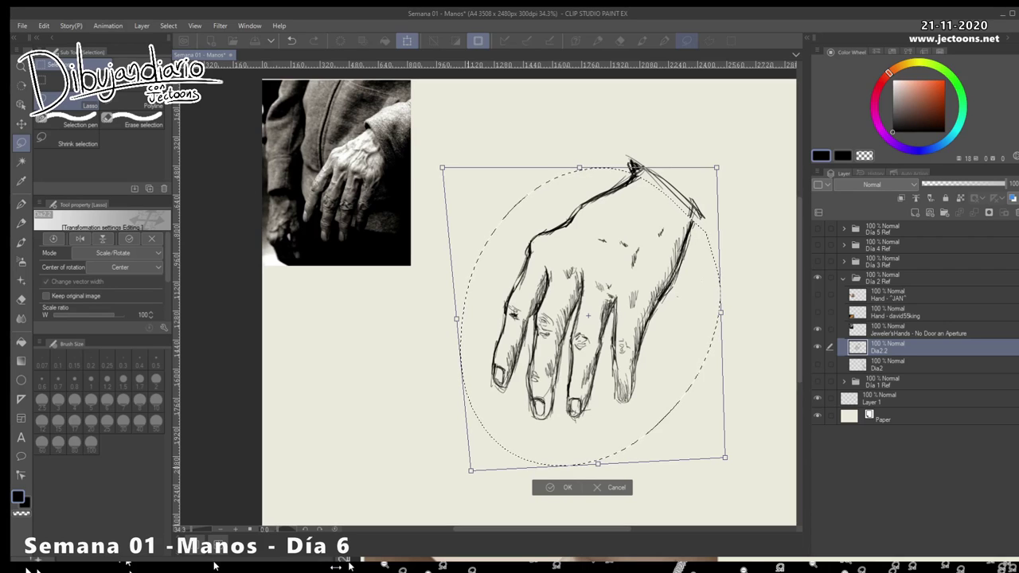
drag(588, 317, 585, 312)
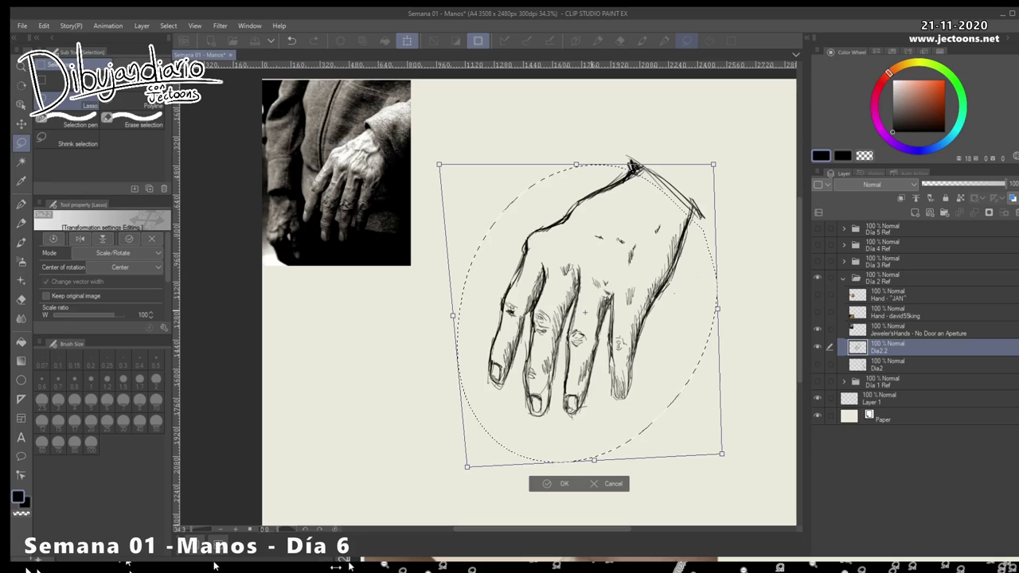
key(Return)
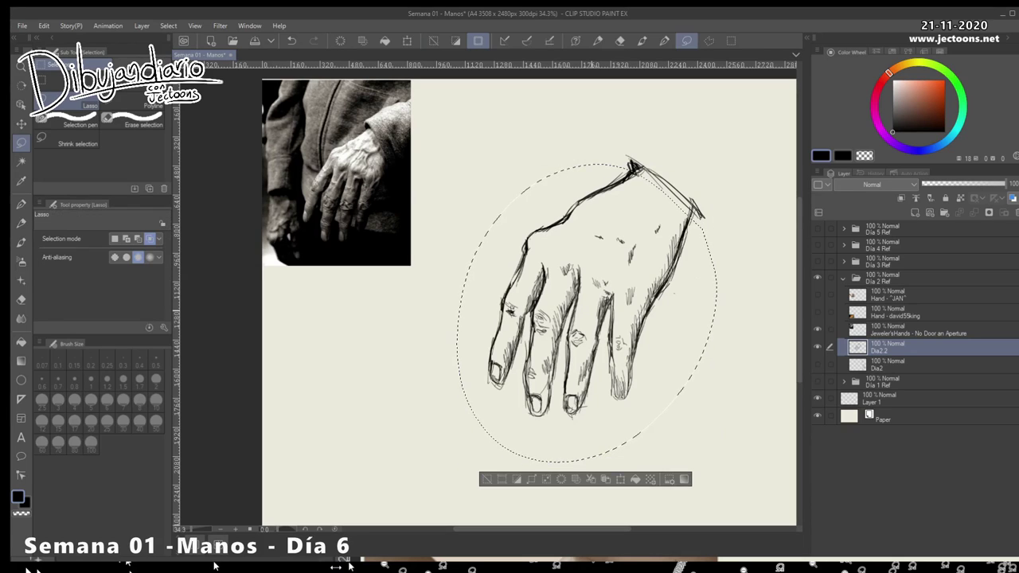
key(ctrl+d)
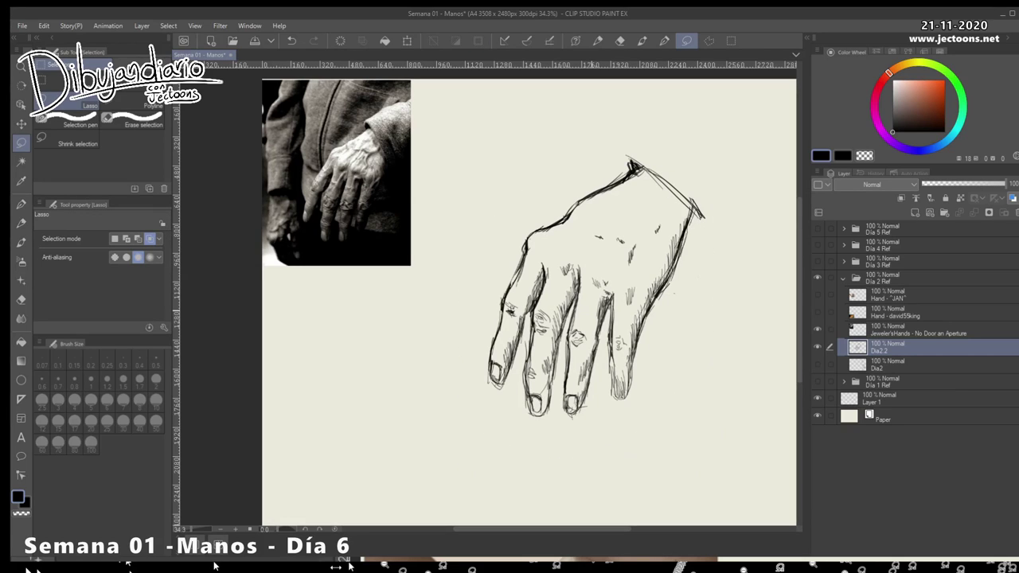
Remove the thumb-side contour between the wrist and the index knuckle, leaving the wrist corner, and return to the Mechanical pencil
mouse_move(625, 190)
mouse_down()
mouse_move(597, 195)
mouse_move(560, 227)
mouse_move(637, 175)
mouse_move(612, 185)
mouse_up()
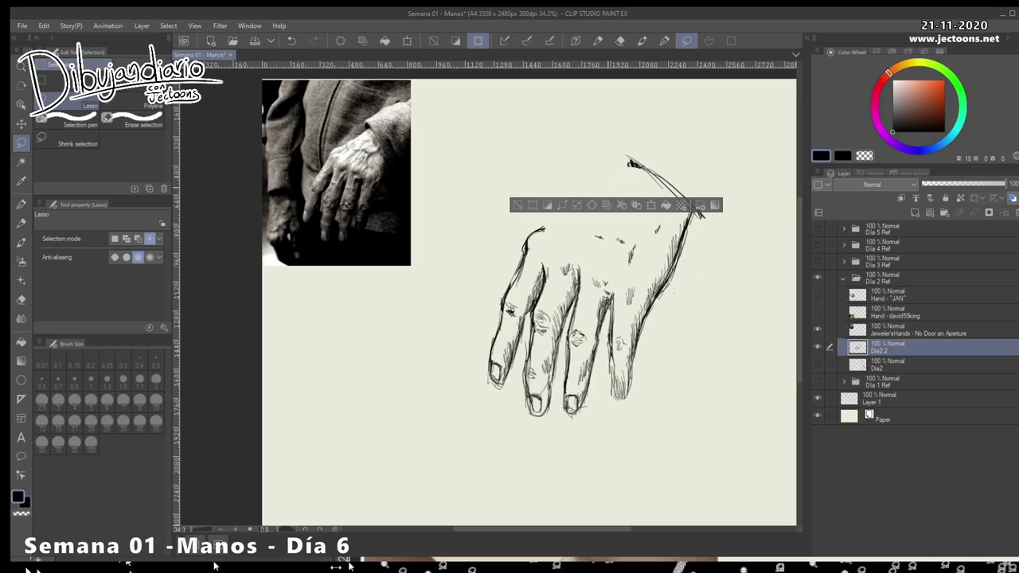
key(ctrl+d)
click(21, 224)
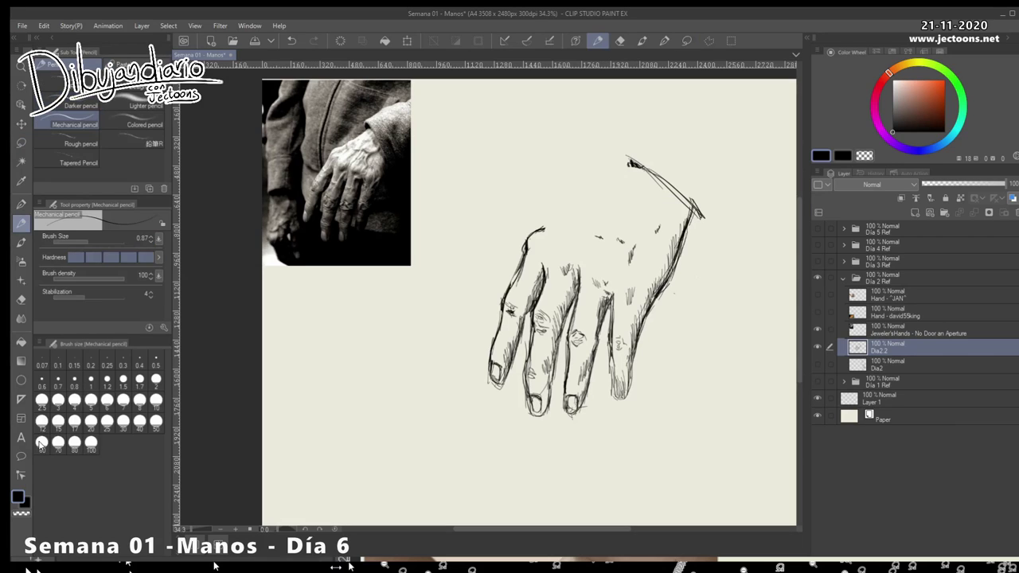
Try a nearly straight thumb-side contour from the wrist to the index knuckle, and undo it
mouse_move(635, 167)
mouse_down()
mouse_move(544, 230)
mouse_move(635, 168)
mouse_move(562, 217)
mouse_up()
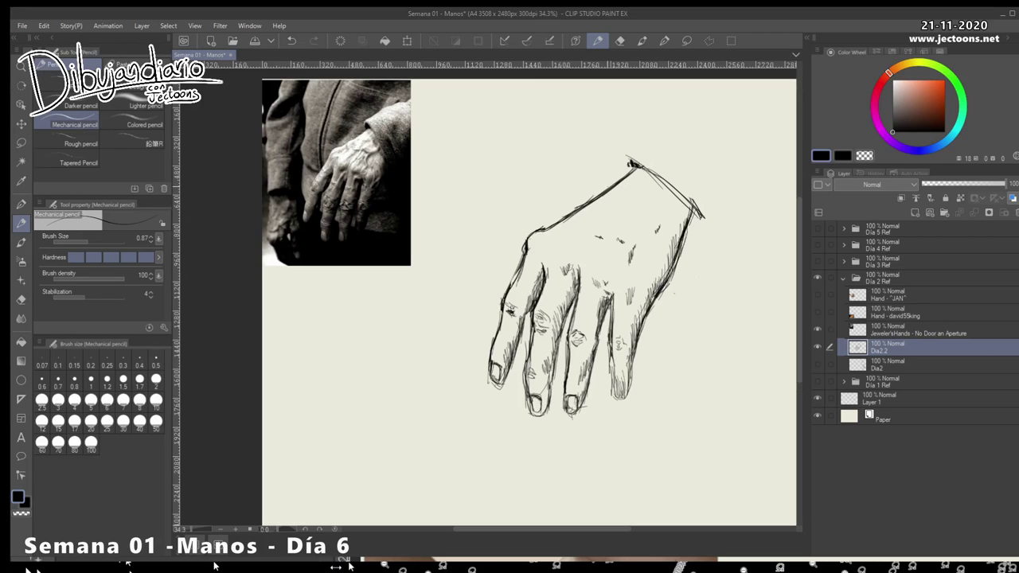
key(ctrl+z)
key(ctrl+z)
key(ctrl+z)
key(ctrl+z)
key(ctrl+z)
key(ctrl+z)
key(ctrl+z)
key(ctrl+z)
Redraw the thumb-side contour from wrist to index knuckle with a gentle curve, and add short knuckle marks beside it
drag(633, 166, 545, 229)
drag(604, 189, 575, 212)
drag(629, 177, 546, 228)
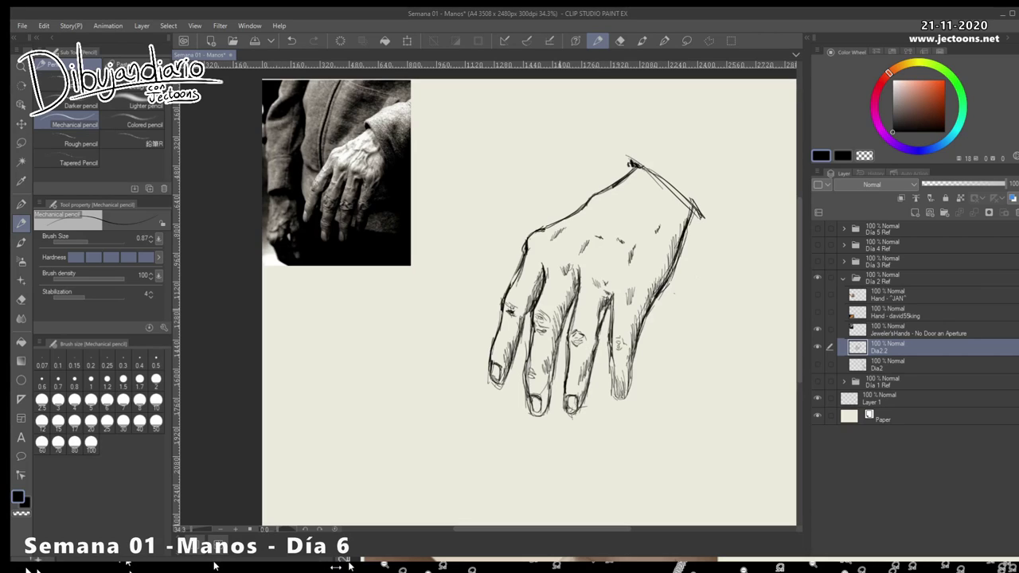
Deepen the hatching between the fingers, rework the little finger's outer contour, and add tendon marks on the back of the hand
drag(563, 304, 566, 292)
drag(565, 299, 570, 290)
drag(531, 290, 540, 279)
drag(536, 293, 544, 276)
drag(613, 297, 614, 385)
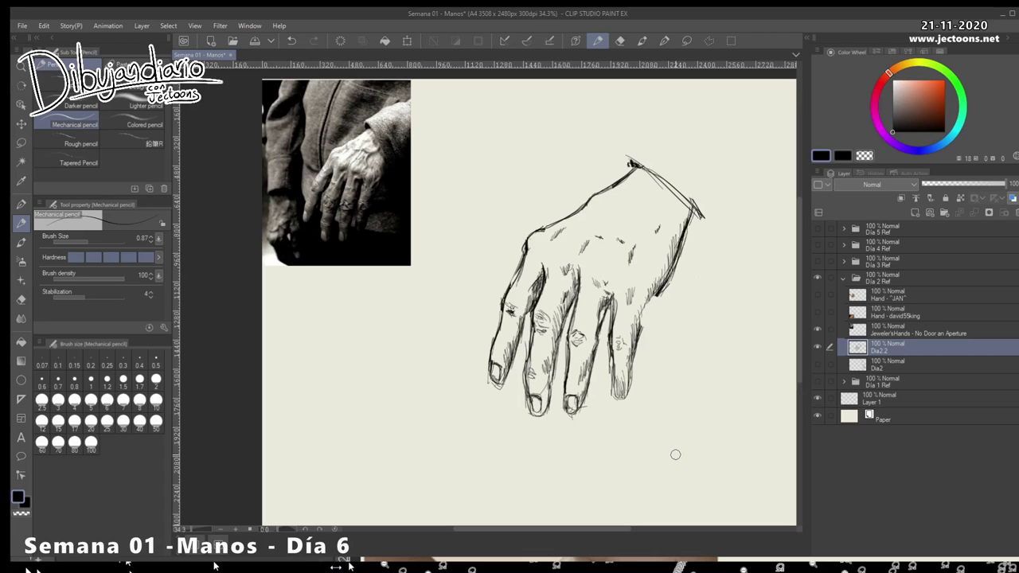
mouse_move(656, 294)
mouse_down()
mouse_move(613, 298)
mouse_move(627, 398)
mouse_up()
drag(629, 246, 625, 262)
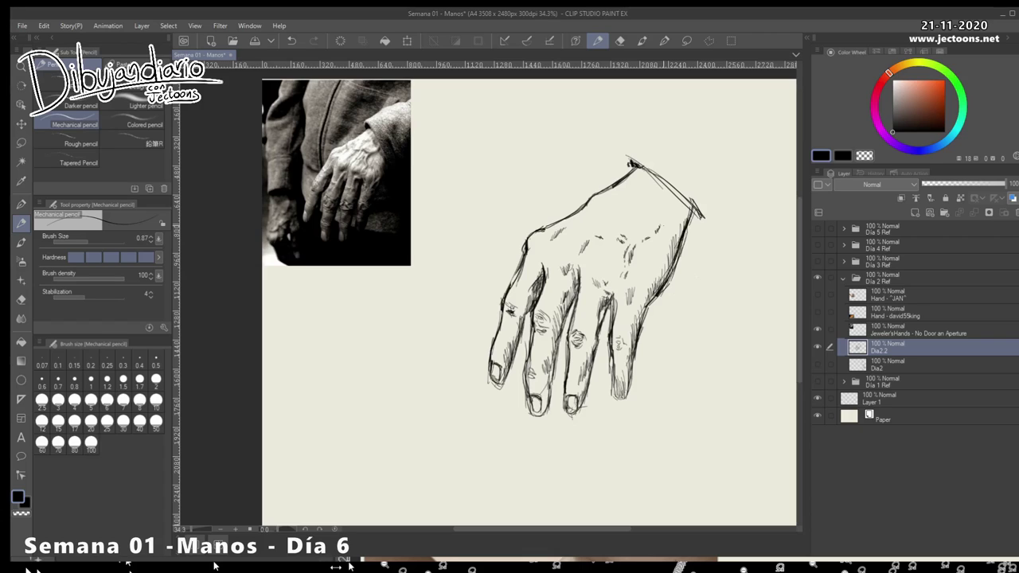
Erase the old wrist line and redraw it closer to the hand as a slanted sleeve opening
mouse_move(640, 166)
mouse_down()
mouse_move(623, 164)
mouse_move(696, 210)
mouse_move(680, 208)
mouse_move(626, 154)
mouse_up()
drag(689, 220, 690, 232)
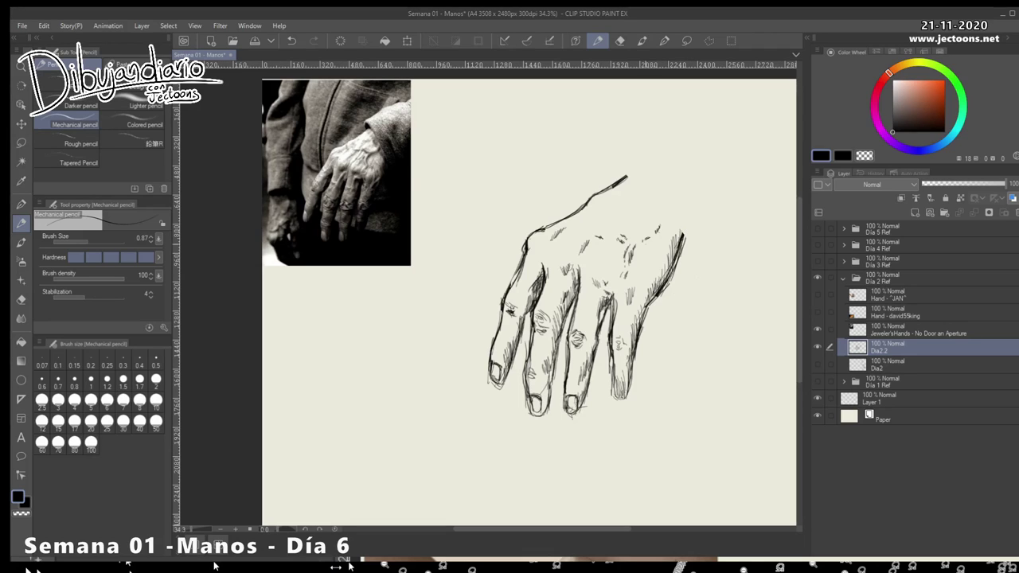
drag(621, 169, 673, 238)
drag(645, 204, 698, 248)
drag(642, 183, 679, 239)
mouse_move(616, 166)
mouse_down()
mouse_move(695, 250)
mouse_move(659, 213)
mouse_up()
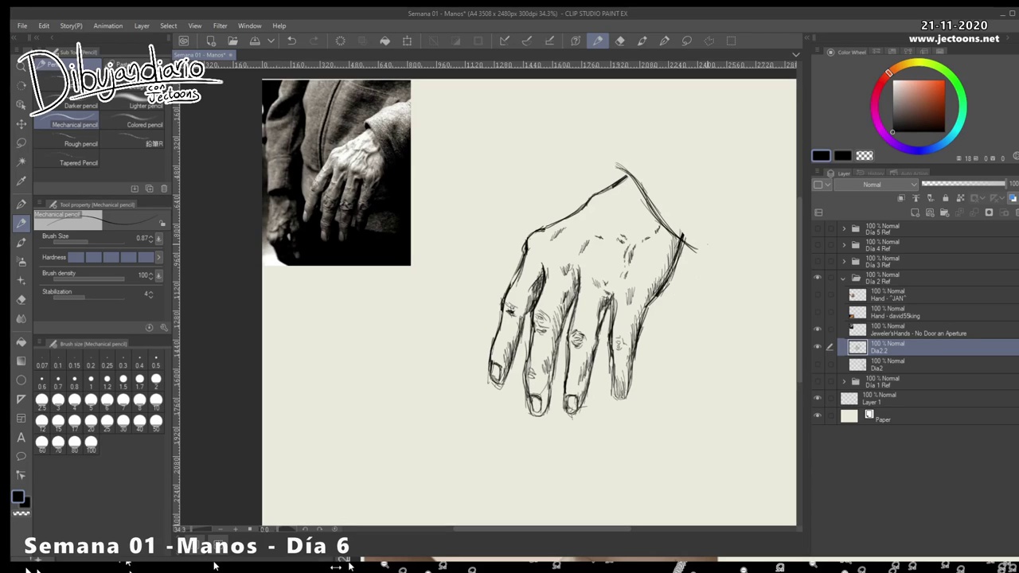
Draw the cuff's folded corner with a dark shadow inside, the sleeve's upper outline, and a second line along the cuff edge
mouse_move(613, 183)
mouse_down()
mouse_move(614, 160)
mouse_move(619, 168)
mouse_up()
mouse_move(621, 180)
mouse_down()
mouse_move(624, 168)
mouse_move(656, 209)
mouse_up()
mouse_move(615, 159)
mouse_down()
mouse_move(675, 131)
mouse_move(709, 146)
mouse_up()
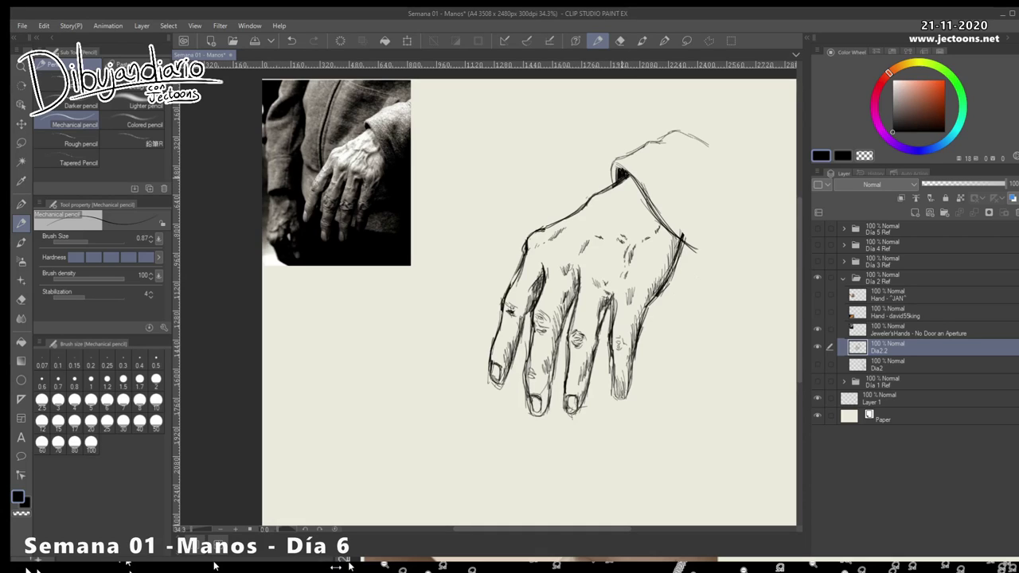
mouse_move(639, 175)
mouse_down()
mouse_move(674, 228)
mouse_move(693, 239)
mouse_up()
Handwrite the notes "a) Eficiencia" and "b) Entender proceso" below the photo reference
mouse_move(332, 327)
mouse_down()
mouse_move(335, 338)
mouse_move(398, 326)
mouse_up()
drag(402, 321, 418, 324)
mouse_move(328, 349)
mouse_down()
mouse_move(329, 368)
mouse_move(369, 363)
mouse_up()
drag(366, 355, 381, 361)
drag(381, 356, 393, 361)
drag(395, 357, 414, 364)
drag(418, 355, 443, 351)
drag(442, 353, 448, 349)
click(451, 351)
Handwrite the notes "c) Aprender a dibujar + cosas" and "d) Mejorar" under the first two
drag(325, 396, 338, 402)
mouse_move(339, 384)
mouse_down()
mouse_move(338, 406)
mouse_move(385, 397)
mouse_up()
drag(385, 398, 391, 397)
mouse_move(395, 394)
mouse_down()
mouse_move(393, 381)
mouse_move(434, 390)
mouse_up()
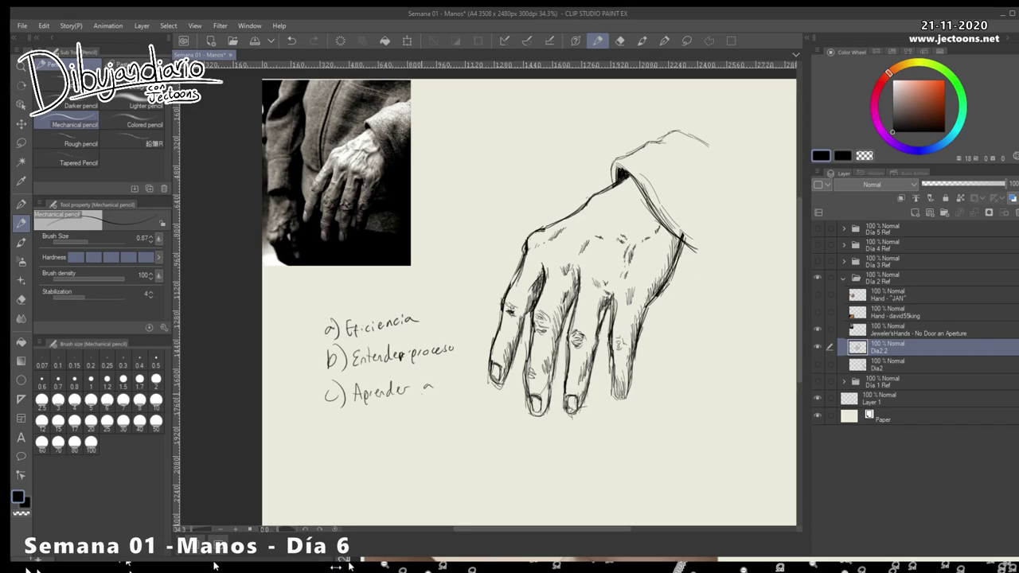
mouse_move(361, 405)
mouse_down()
mouse_move(356, 421)
mouse_move(384, 423)
mouse_move(401, 406)
mouse_up()
mouse_move(412, 395)
mouse_down()
mouse_move(413, 409)
mouse_move(458, 400)
mouse_up()
drag(343, 440, 343, 451)
mouse_move(350, 431)
mouse_down()
mouse_move(351, 455)
mouse_move(377, 444)
mouse_up()
drag(382, 437, 388, 453)
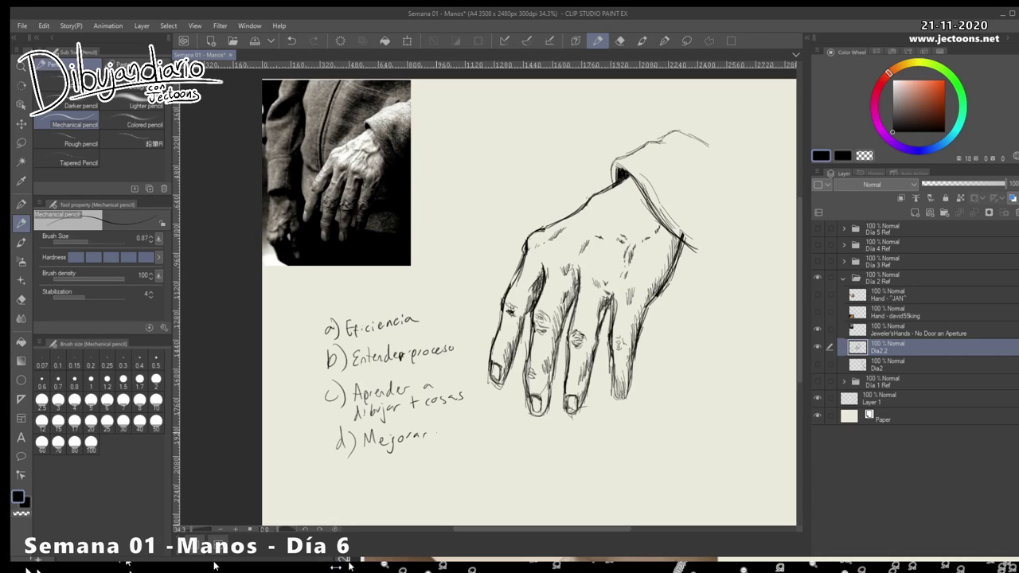
Strengthen the little finger's outer edge and add hatching near the middle finger's tip
drag(647, 306, 640, 340)
drag(630, 377, 625, 397)
mouse_move(541, 388)
mouse_down()
mouse_move(545, 415)
mouse_move(549, 403)
mouse_up()
drag(544, 364, 551, 372)
Compare with the earlier sketches by showing layer Dia2 in place of Dia2.2, and restore the Dia2.2 view
click(817, 347)
click(817, 364)
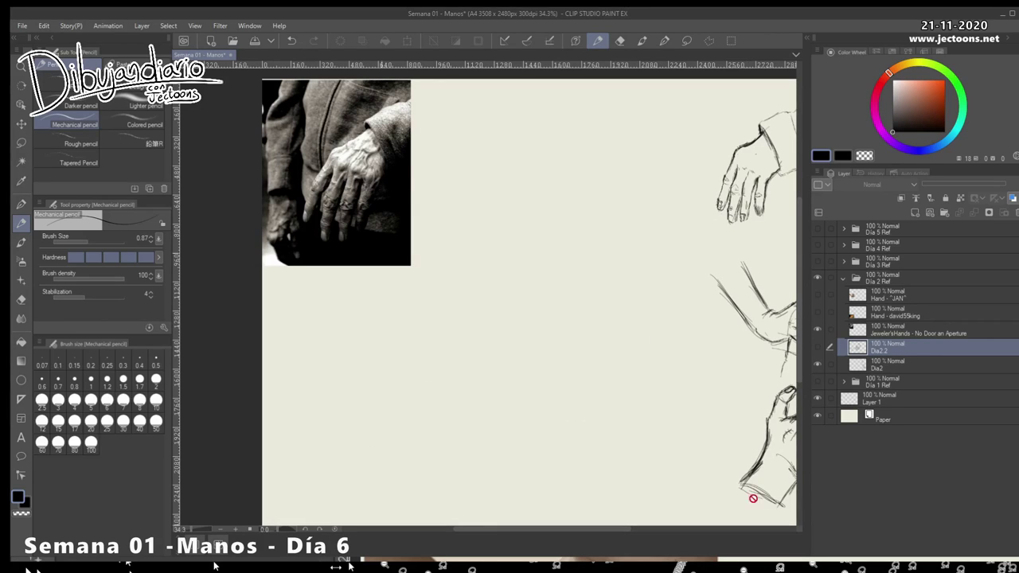
click(816, 364)
click(816, 347)
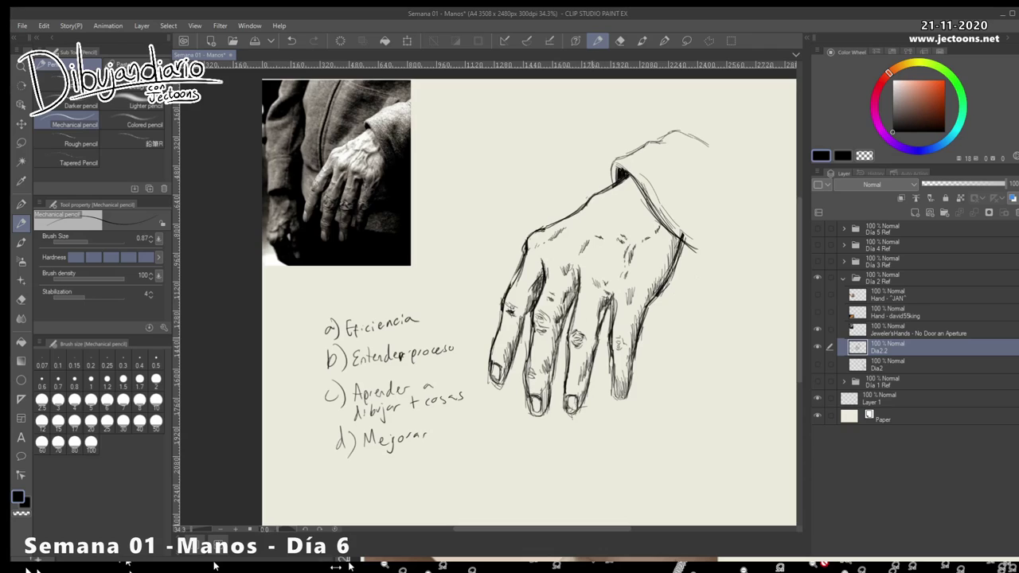
Darken both contours of the ring finger and the inner edge of the little finger near its base
drag(600, 326, 591, 358)
drag(597, 339, 593, 350)
drag(568, 346, 571, 363)
drag(569, 352, 565, 382)
drag(567, 314, 564, 355)
key(ctrl+z)
drag(568, 367, 570, 384)
mouse_move(616, 296)
mouse_down()
mouse_move(610, 323)
mouse_move(614, 314)
mouse_up()
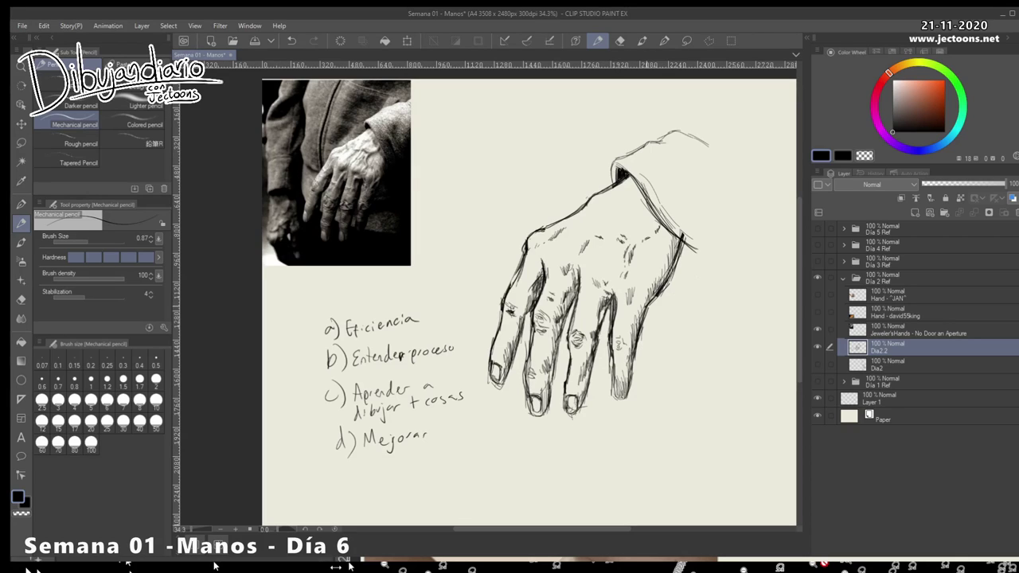
Thicken the cuff edge, deepen the little finger's shading, and add small marks to the middle fingertip and knuckles
mouse_move(682, 244)
mouse_down()
mouse_move(679, 260)
mouse_move(683, 251)
mouse_up()
drag(637, 179, 678, 238)
drag(627, 362, 626, 380)
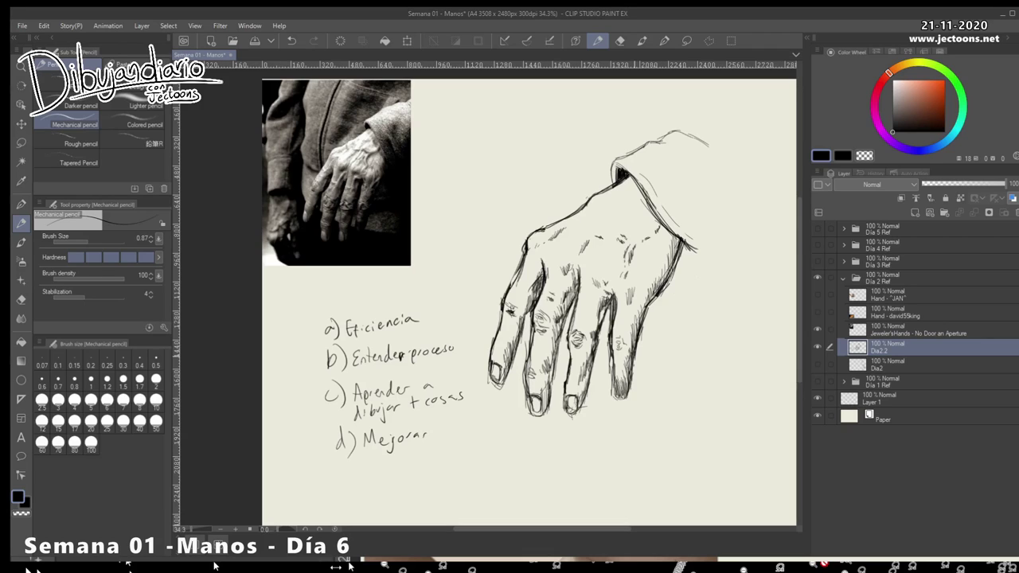
drag(543, 396, 542, 409)
drag(578, 267, 581, 281)
drag(595, 285, 603, 291)
Hatch the sleeve with diagonal strokes along the cuff and its lower fold
drag(671, 393, 611, 392)
drag(703, 392, 638, 389)
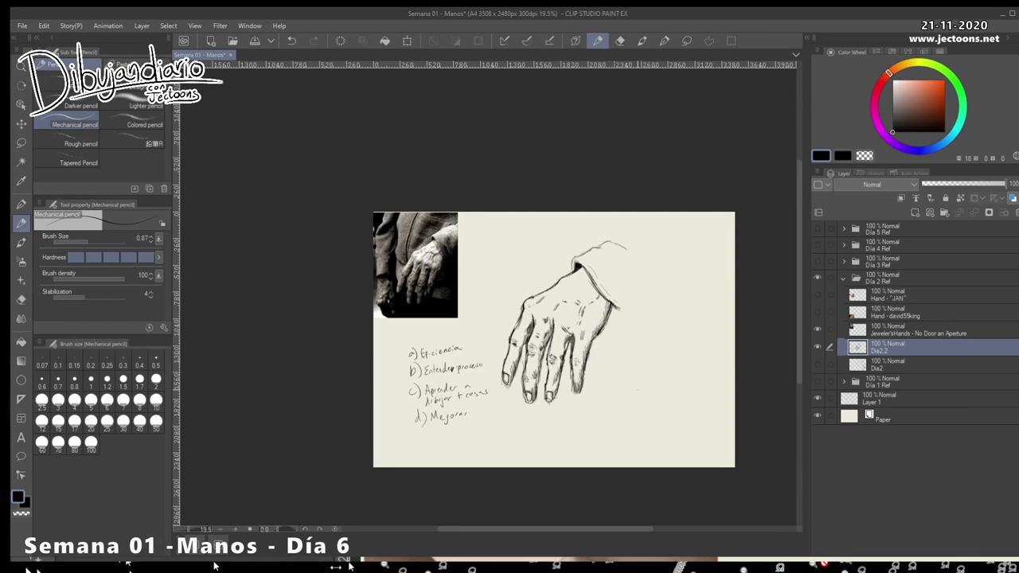
drag(598, 281, 621, 309)
mouse_move(601, 284)
mouse_down()
mouse_move(618, 308)
mouse_move(618, 299)
mouse_up()
mouse_move(604, 273)
mouse_down()
mouse_move(620, 305)
mouse_move(615, 273)
mouse_move(626, 307)
mouse_move(640, 299)
mouse_up()
drag(634, 272, 638, 307)
drag(621, 293, 629, 311)
drag(637, 273, 644, 306)
drag(634, 285, 645, 299)
Try shading the background beside the little finger and below the sleeve with dense overlapping hatching
drag(595, 344, 597, 387)
drag(593, 343, 604, 387)
drag(599, 336, 608, 389)
drag(605, 336, 614, 386)
drag(610, 325, 619, 377)
drag(614, 315, 631, 381)
drag(621, 312, 636, 371)
mouse_move(632, 320)
mouse_down()
mouse_move(643, 374)
mouse_move(586, 379)
mouse_up()
drag(588, 361, 585, 391)
drag(592, 357, 590, 387)
mouse_move(597, 349)
mouse_down()
mouse_move(593, 384)
mouse_move(588, 362)
mouse_up()
drag(597, 336, 584, 387)
drag(600, 334, 591, 382)
drag(611, 316, 597, 371)
drag(619, 311, 598, 367)
drag(614, 314, 587, 374)
drag(612, 314, 597, 382)
mouse_move(617, 314)
mouse_down()
mouse_move(598, 387)
mouse_move(607, 382)
mouse_up()
drag(621, 316, 618, 383)
mouse_move(630, 319)
mouse_down()
mouse_move(621, 377)
mouse_move(631, 375)
mouse_up()
drag(644, 336, 637, 368)
drag(642, 317, 629, 365)
mouse_move(627, 316)
mouse_down()
mouse_move(619, 353)
mouse_move(619, 343)
mouse_move(591, 384)
mouse_move(594, 368)
mouse_up()
drag(610, 344, 600, 380)
mouse_move(629, 338)
mouse_down()
mouse_move(610, 384)
mouse_move(619, 377)
mouse_up()
drag(629, 336, 612, 372)
drag(637, 347, 628, 367)
drag(639, 324, 623, 360)
drag(633, 314, 621, 347)
drag(628, 310, 613, 324)
mouse_move(617, 311)
mouse_down()
mouse_move(596, 348)
mouse_move(604, 360)
mouse_up()
mouse_move(623, 332)
mouse_down()
mouse_move(615, 365)
mouse_move(630, 364)
mouse_up()
drag(637, 331, 633, 362)
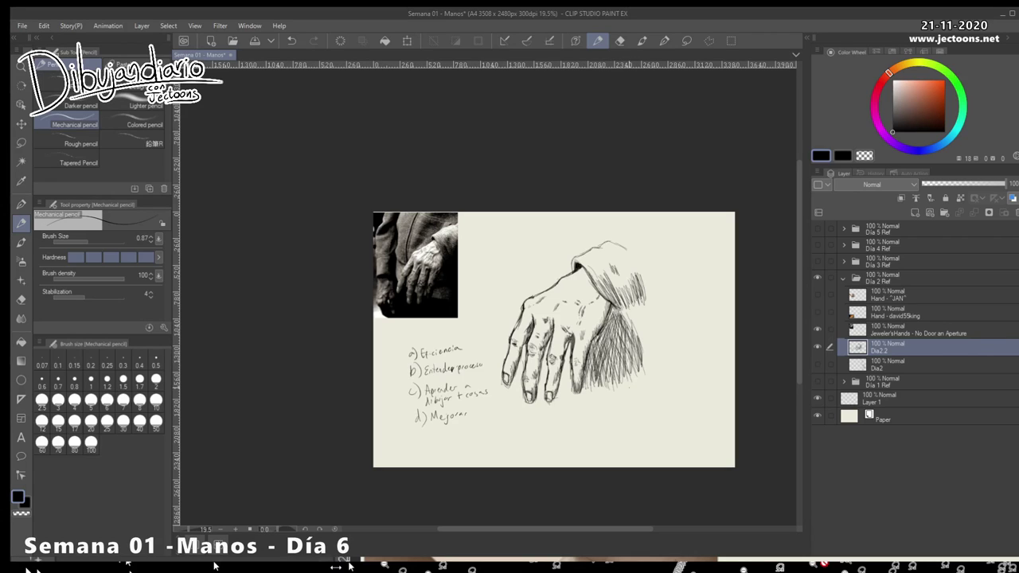
Undo the background hatching beside the little finger
key(ctrl+z)
key(ctrl+z)
key(ctrl+z)
key(ctrl+z)
key(ctrl+z)
key(ctrl+z)
key(ctrl+z)
key(ctrl+z)
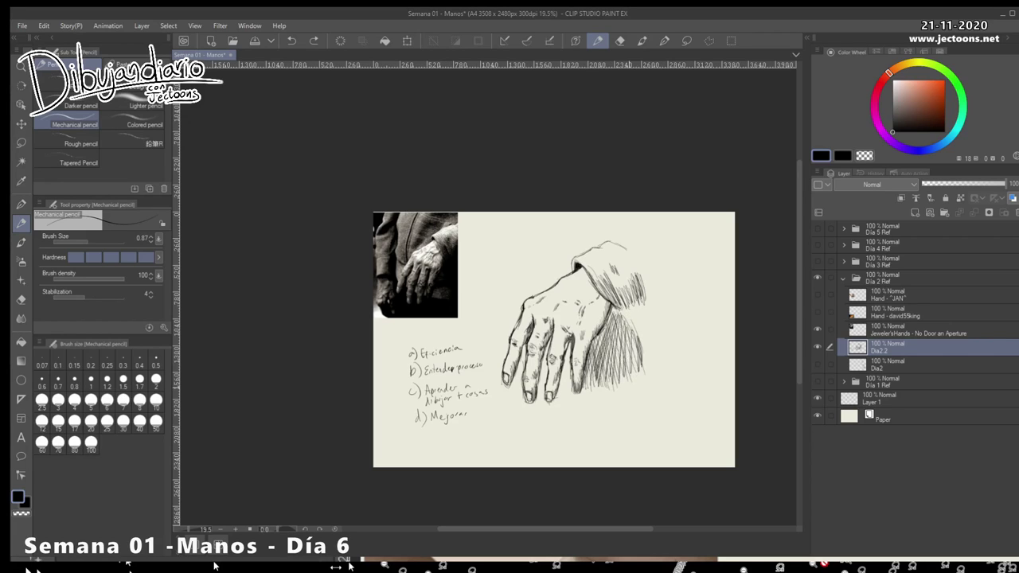
key(ctrl+z)
key(ctrl+z)
key(ctrl+z)
key(ctrl+z)
key(ctrl+z)
key(ctrl+z)
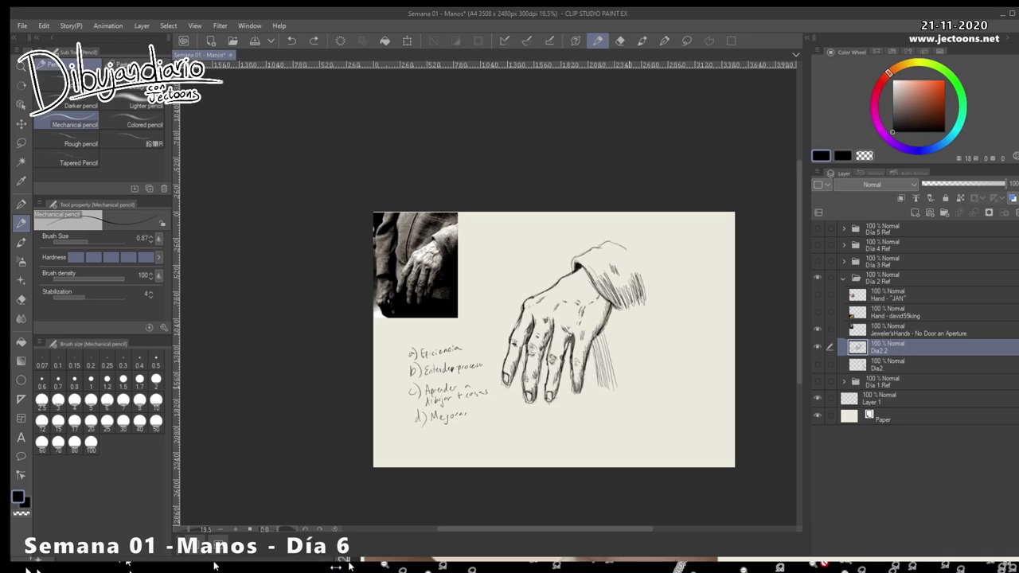
key(ctrl+z)
key(ctrl+z)
key(ctrl+z)
key(ctrl+z)
key(ctrl+z)
key(ctrl+z)
key(ctrl+z)
key(ctrl+z)
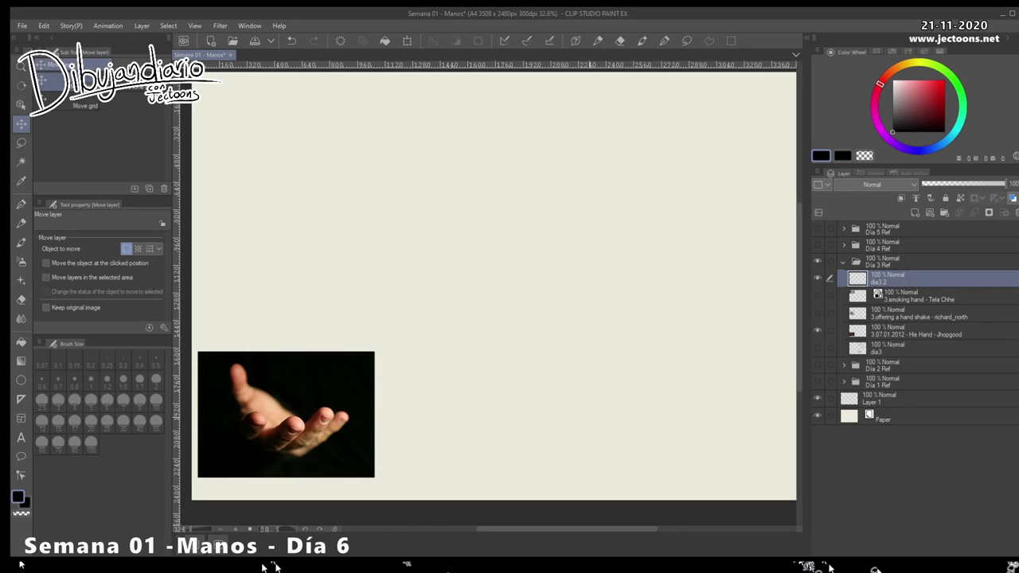
Block in the open hand's main directions above the photo with light mechanical pencil strokes for the thumb, palm and fingers
click(20, 223)
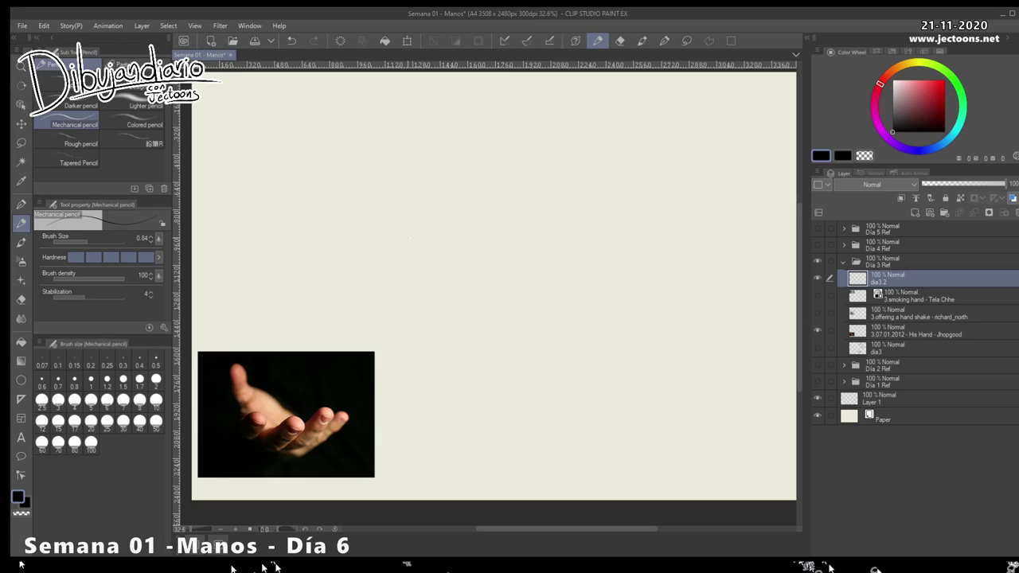
drag(384, 217, 390, 234)
drag(373, 199, 395, 247)
drag(382, 197, 443, 233)
mouse_move(386, 242)
mouse_down()
mouse_move(399, 262)
mouse_move(414, 237)
mouse_move(437, 242)
mouse_move(507, 212)
mouse_move(490, 240)
mouse_up()
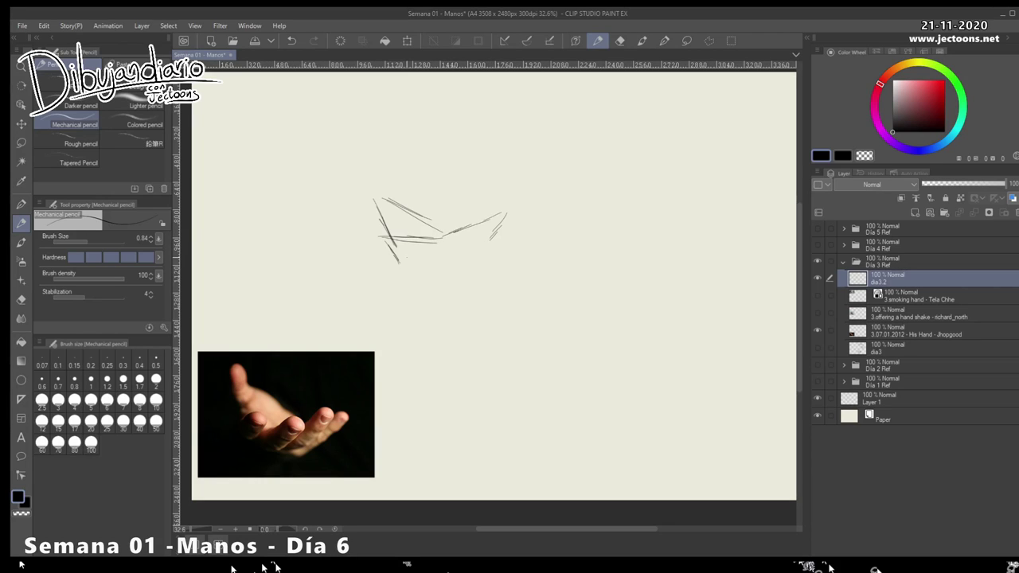
mouse_move(409, 260)
mouse_down()
mouse_move(454, 265)
mouse_move(492, 239)
mouse_up()
mouse_move(457, 268)
mouse_down()
mouse_move(497, 231)
mouse_move(487, 240)
mouse_up()
mouse_move(372, 188)
mouse_down()
mouse_move(390, 231)
mouse_move(380, 202)
mouse_up()
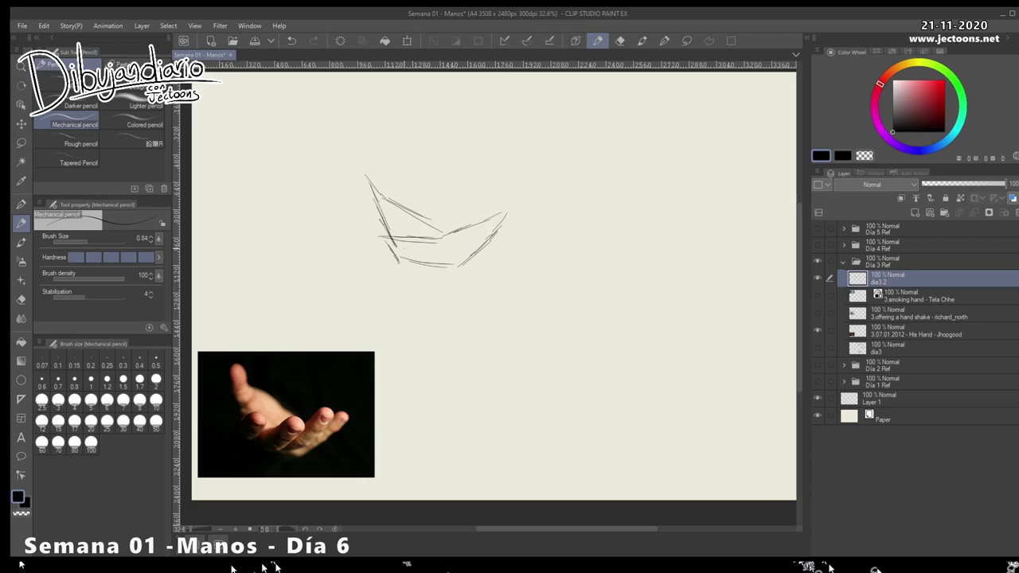
Firm up the finger mass as an angular block with a notched upper edge and a slanted lower edge
mouse_move(393, 235)
mouse_down()
mouse_move(403, 254)
mouse_move(380, 238)
mouse_up()
mouse_move(492, 132)
mouse_down()
mouse_move(524, 172)
mouse_move(591, 140)
mouse_move(614, 111)
mouse_move(566, 162)
mouse_move(497, 129)
mouse_move(527, 191)
mouse_up()
drag(394, 229, 384, 250)
mouse_move(395, 226)
mouse_down()
mouse_move(384, 252)
mouse_move(426, 236)
mouse_move(407, 233)
mouse_up()
mouse_move(406, 232)
mouse_down()
mouse_move(438, 240)
mouse_move(420, 231)
mouse_up()
mouse_move(419, 230)
mouse_down()
mouse_move(449, 240)
mouse_move(505, 213)
mouse_up()
drag(453, 235, 503, 213)
drag(385, 252, 428, 261)
drag(384, 253, 463, 268)
drag(463, 268, 492, 234)
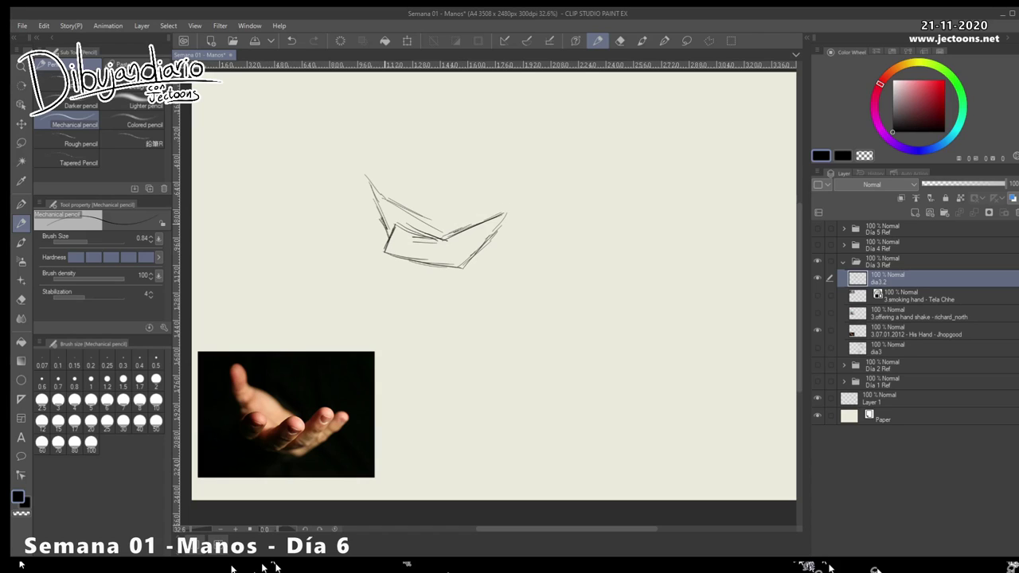
Lasso the hand sketch, enlarge it to about 138%, shift it away from the photo and deselect it
click(21, 143)
mouse_move(413, 134)
mouse_down()
mouse_move(509, 163)
mouse_move(418, 137)
mouse_up()
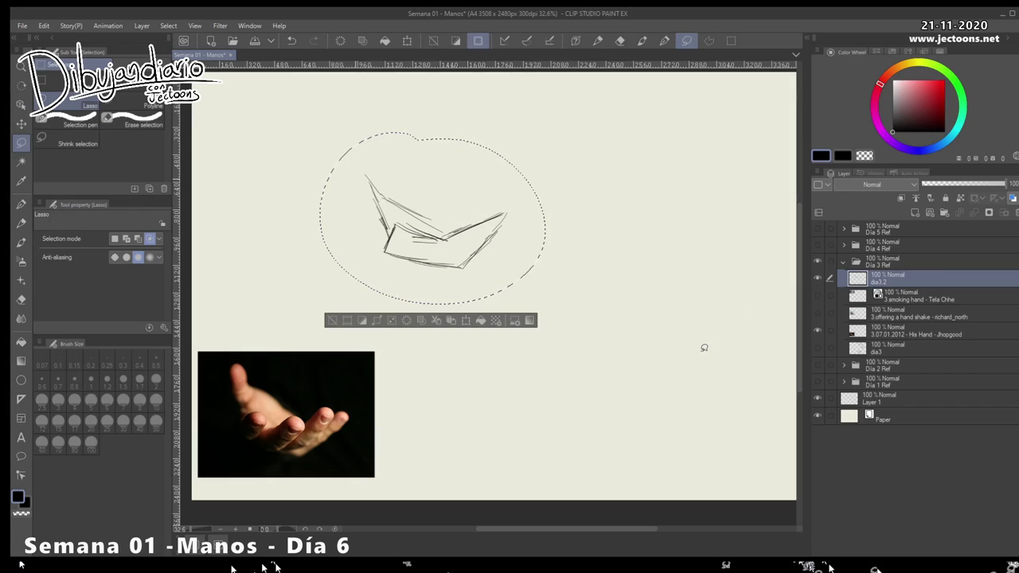
key(ctrl+t)
drag(545, 304, 630, 368)
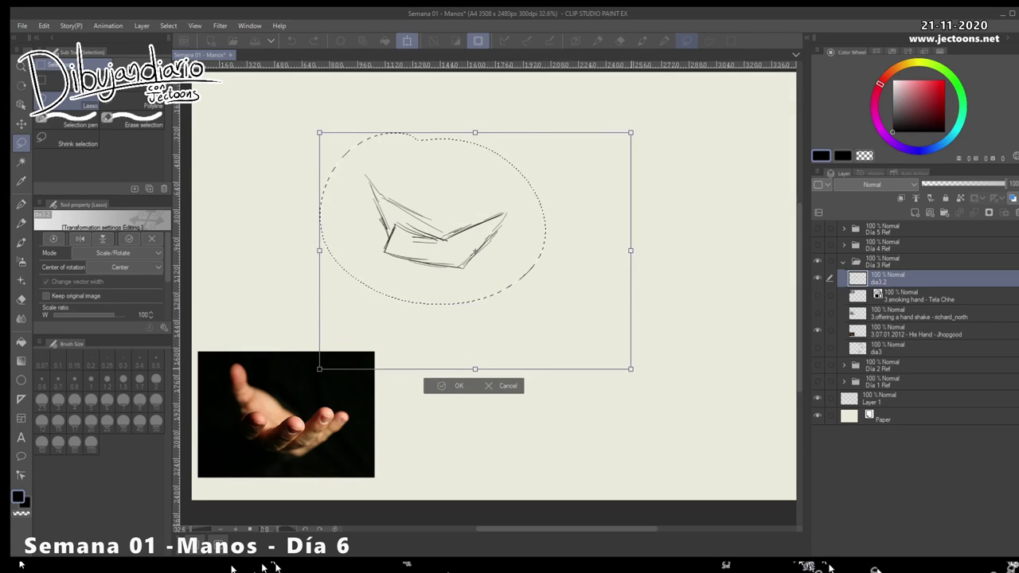
drag(500, 251, 549, 265)
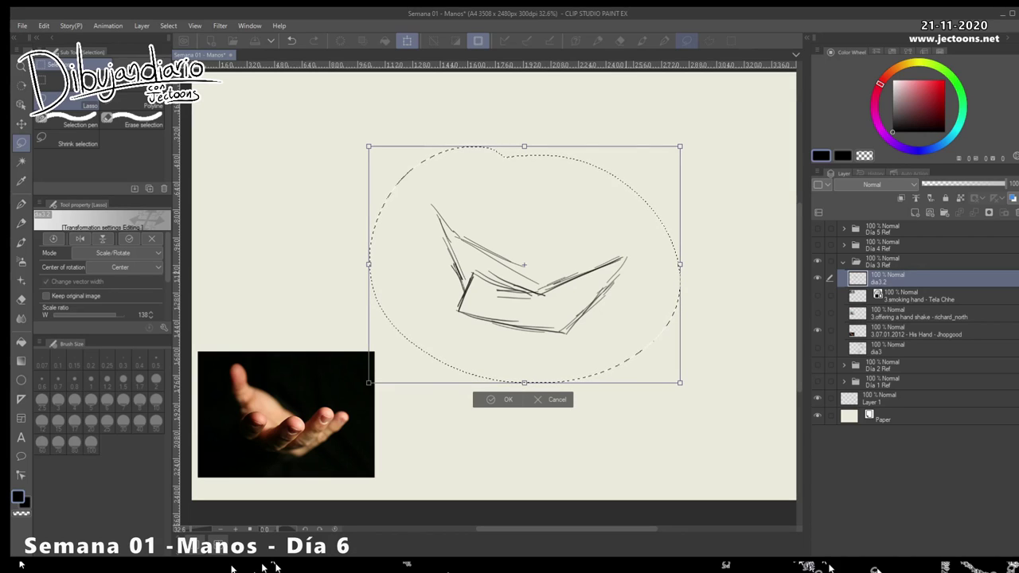
key(Return)
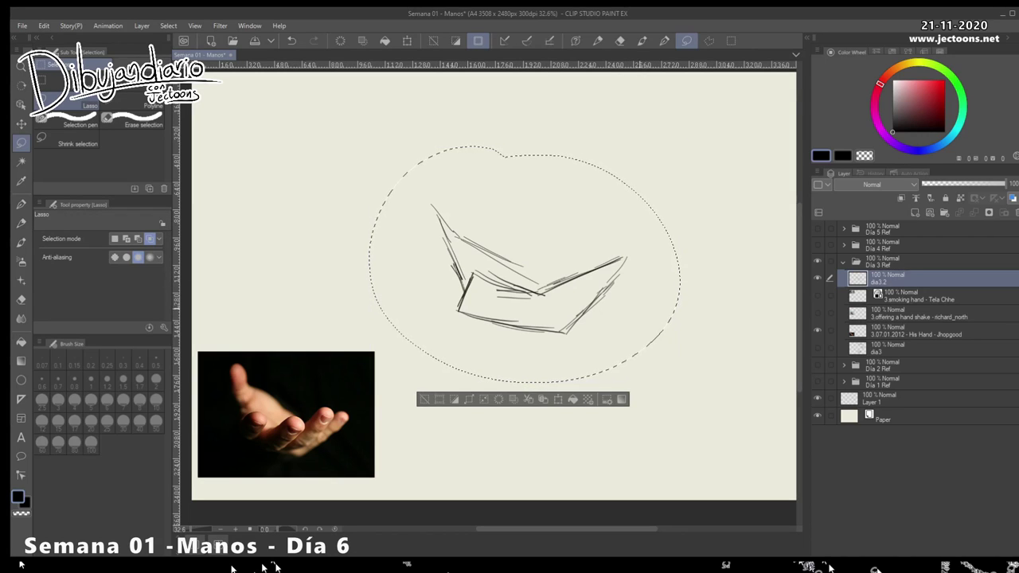
key(ctrl+d)
Sketch the foreshortened index finger as a rounded block and reinforce the hand's outer and lower edges with the mechanical pencil
key(p)
key(p)
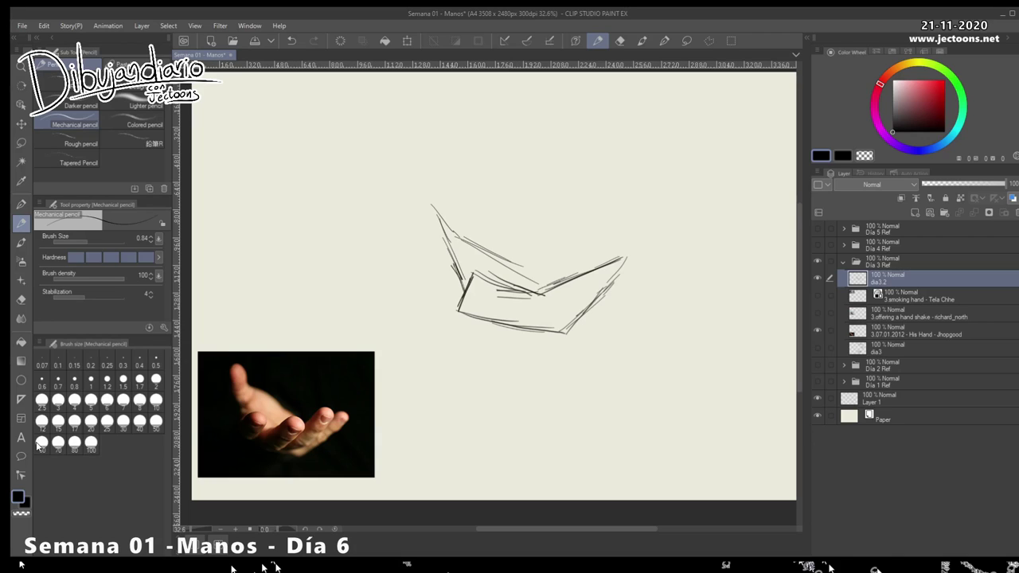
mouse_move(475, 275)
mouse_down()
mouse_move(464, 295)
mouse_move(494, 288)
mouse_move(461, 297)
mouse_move(459, 311)
mouse_move(484, 312)
mouse_up()
mouse_move(493, 291)
mouse_down()
mouse_move(481, 316)
mouse_move(459, 311)
mouse_move(482, 318)
mouse_up()
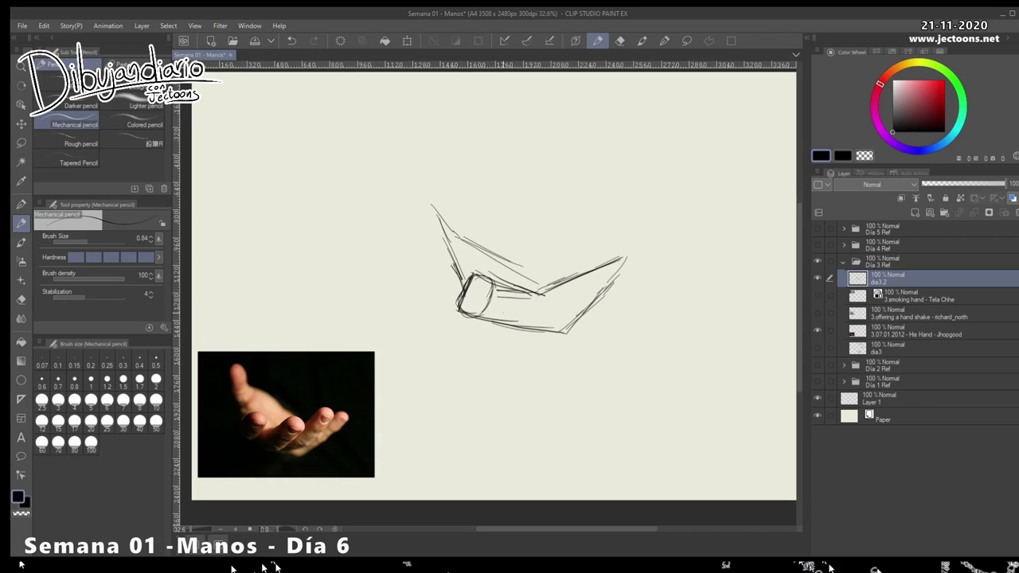
drag(491, 307, 502, 301)
drag(456, 271, 456, 299)
drag(476, 319, 521, 340)
drag(469, 319, 547, 337)
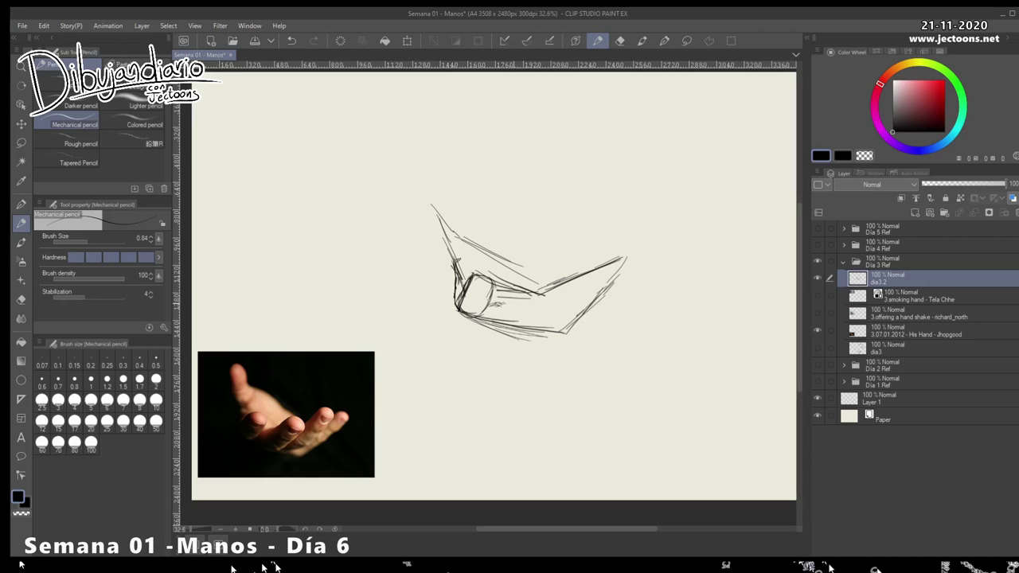
Outline the middle finger beside the index finger, with a rounded tip and a slanted side down to the lower edge
drag(504, 303, 539, 285)
drag(500, 306, 516, 296)
drag(520, 292, 539, 285)
mouse_move(540, 299)
mouse_down()
mouse_move(506, 327)
mouse_move(515, 326)
mouse_up()
drag(529, 313, 509, 328)
drag(537, 290, 531, 306)
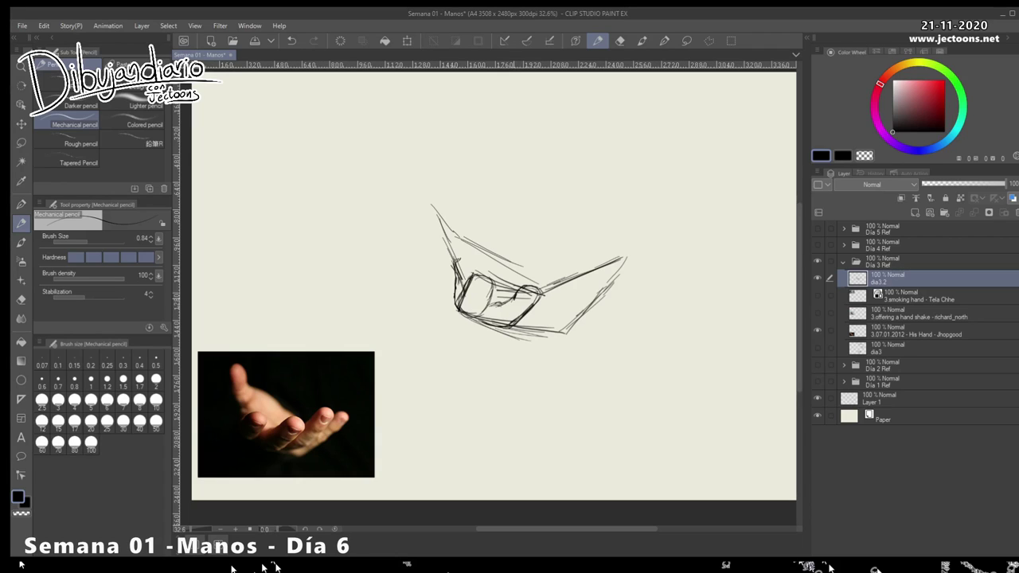
drag(514, 298, 500, 308)
Outline the ring and little fingers with rounded tips, clean up construction lines, and hatch the ring finger's base
mouse_move(542, 291)
mouse_down()
mouse_move(571, 275)
mouse_move(560, 278)
mouse_move(572, 295)
mouse_move(551, 315)
mouse_move(511, 328)
mouse_move(553, 313)
mouse_move(546, 291)
mouse_up()
drag(531, 327, 551, 329)
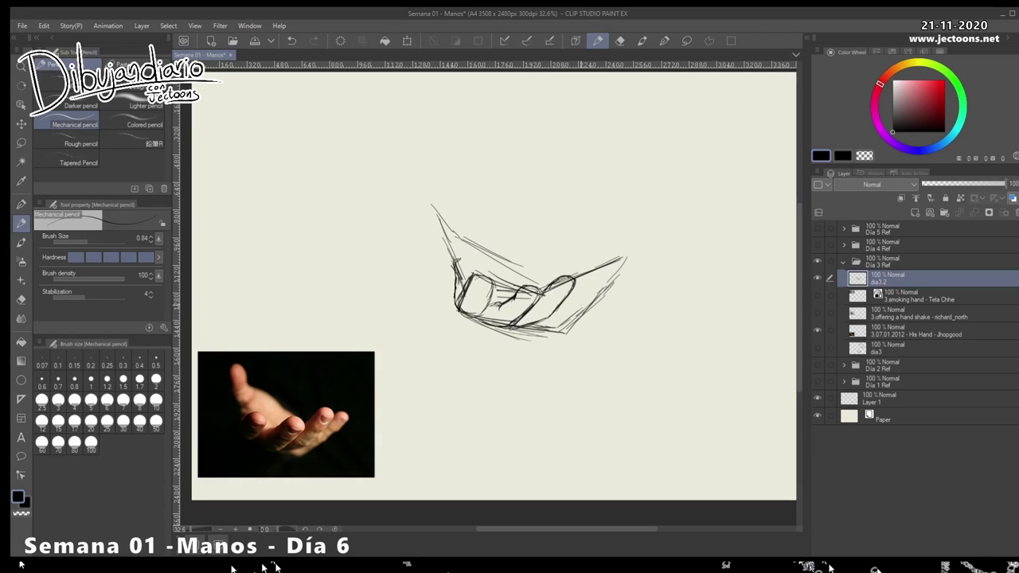
mouse_move(585, 312)
mouse_down()
mouse_move(570, 332)
mouse_move(626, 255)
mouse_move(595, 265)
mouse_move(621, 276)
mouse_up()
drag(575, 280, 591, 274)
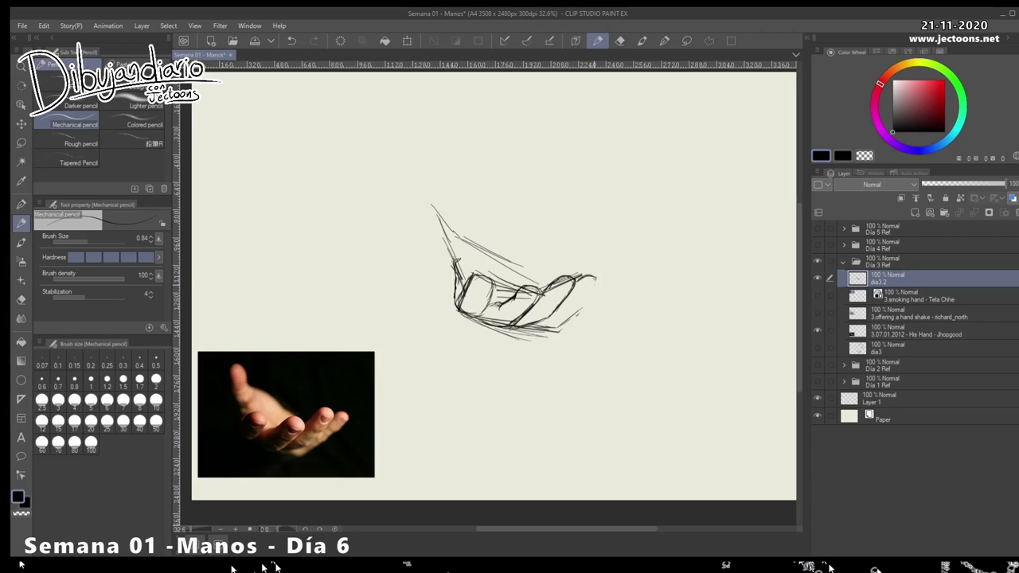
mouse_move(598, 280)
mouse_down()
mouse_move(557, 327)
mouse_move(528, 330)
mouse_up()
mouse_move(502, 288)
mouse_down()
mouse_move(511, 285)
mouse_move(498, 277)
mouse_move(526, 295)
mouse_up()
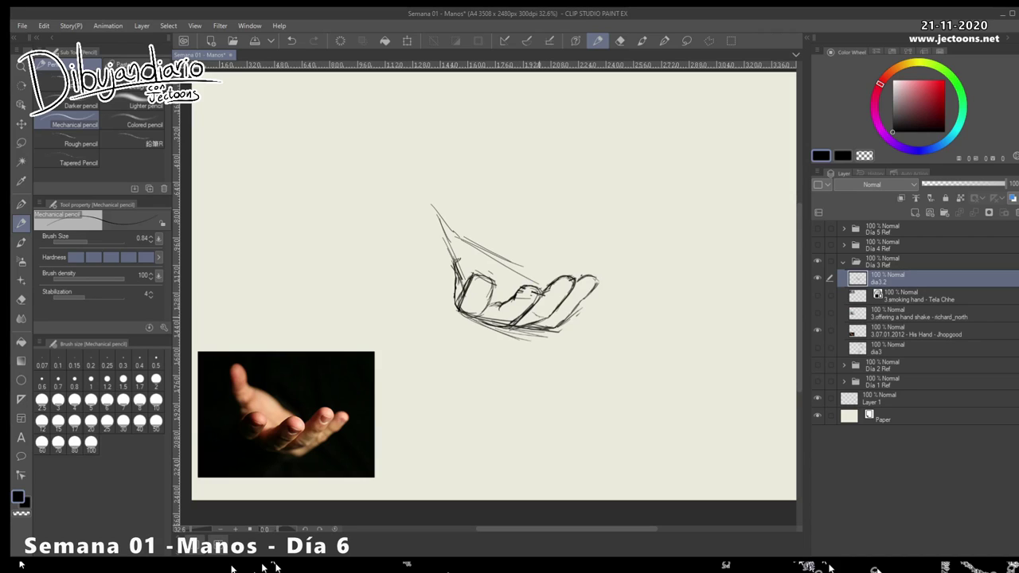
drag(535, 313, 521, 326)
Try two rounded fingertip shapes in the empty area beside the hand
mouse_move(656, 289)
mouse_down()
mouse_move(686, 249)
mouse_move(684, 274)
mouse_up()
drag(715, 268, 707, 282)
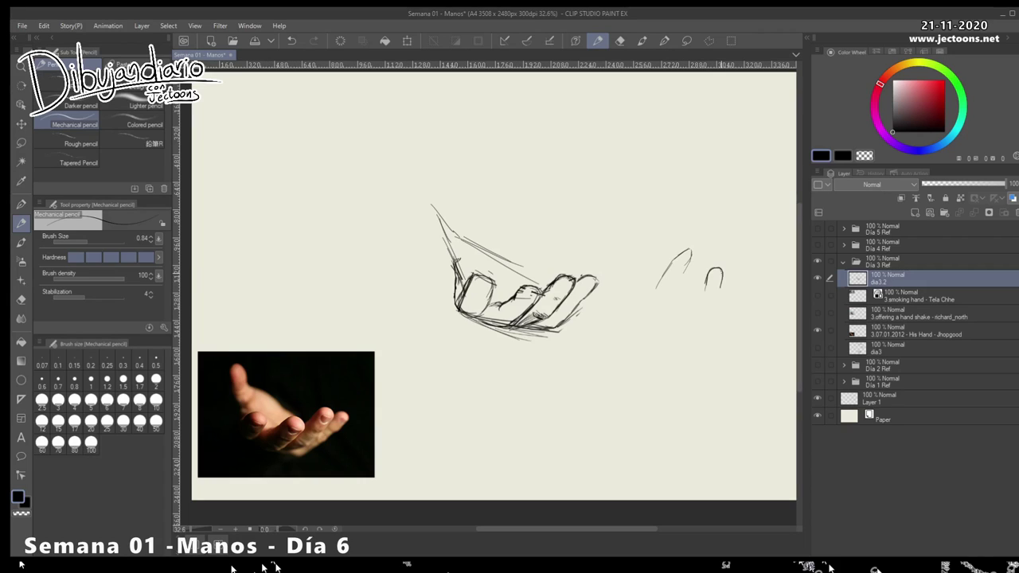
mouse_move(661, 280)
mouse_down()
mouse_move(686, 246)
mouse_move(668, 273)
mouse_move(721, 292)
mouse_up()
Try a small hatched fingernail study in the empty area below the hand
key(ctrl+space)
mouse_move(561, 306)
mouse_down()
mouse_move(618, 307)
mouse_move(727, 259)
mouse_move(754, 227)
mouse_up()
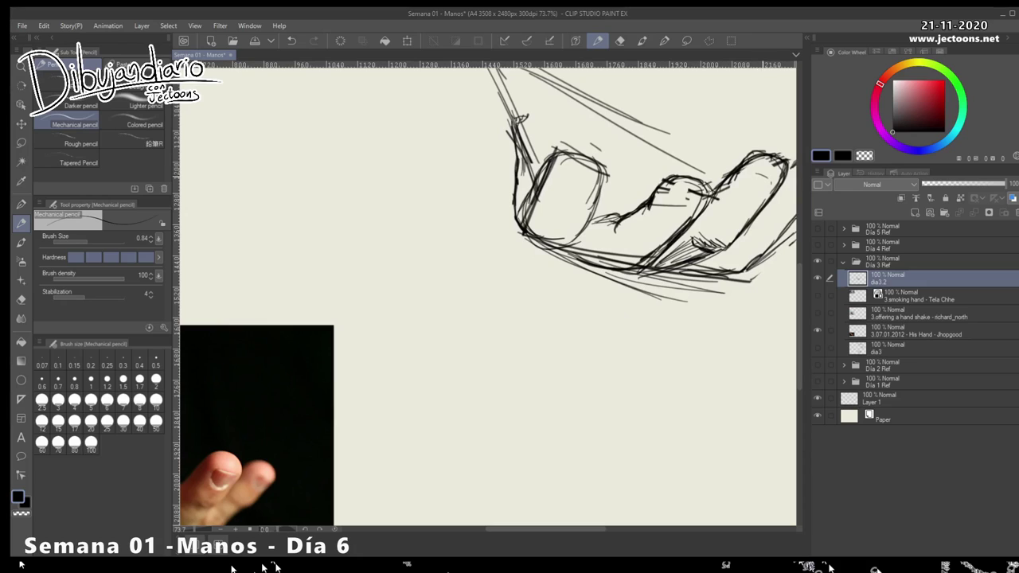
mouse_move(585, 335)
mouse_down()
mouse_move(622, 344)
mouse_move(592, 359)
mouse_move(626, 340)
mouse_move(603, 365)
mouse_move(622, 351)
mouse_move(606, 336)
mouse_move(588, 350)
mouse_move(605, 327)
mouse_up()
mouse_move(415, 460)
mouse_down()
mouse_move(423, 445)
mouse_move(446, 455)
mouse_up()
mouse_move(416, 462)
mouse_down()
mouse_move(424, 473)
mouse_move(446, 457)
mouse_up()
drag(429, 452, 428, 470)
drag(431, 459, 435, 470)
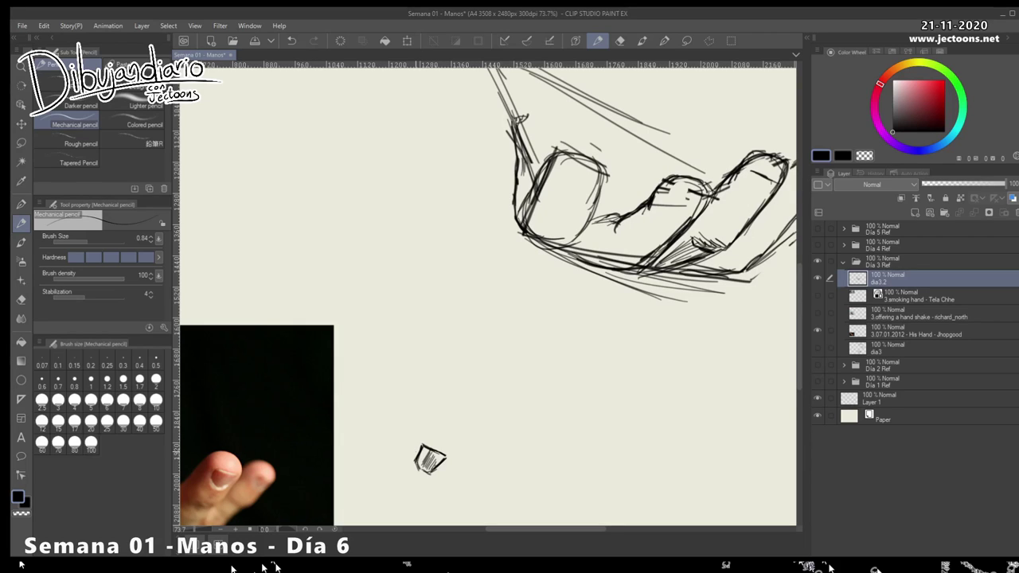
mouse_move(422, 474)
mouse_down()
mouse_move(424, 439)
mouse_move(424, 471)
mouse_move(448, 451)
mouse_move(425, 494)
mouse_up()
Try another small fingernail wedge beside the photo, shading one side and adding a curved fingertip edge
mouse_move(403, 394)
mouse_down()
mouse_move(406, 418)
mouse_move(427, 409)
mouse_move(403, 396)
mouse_up()
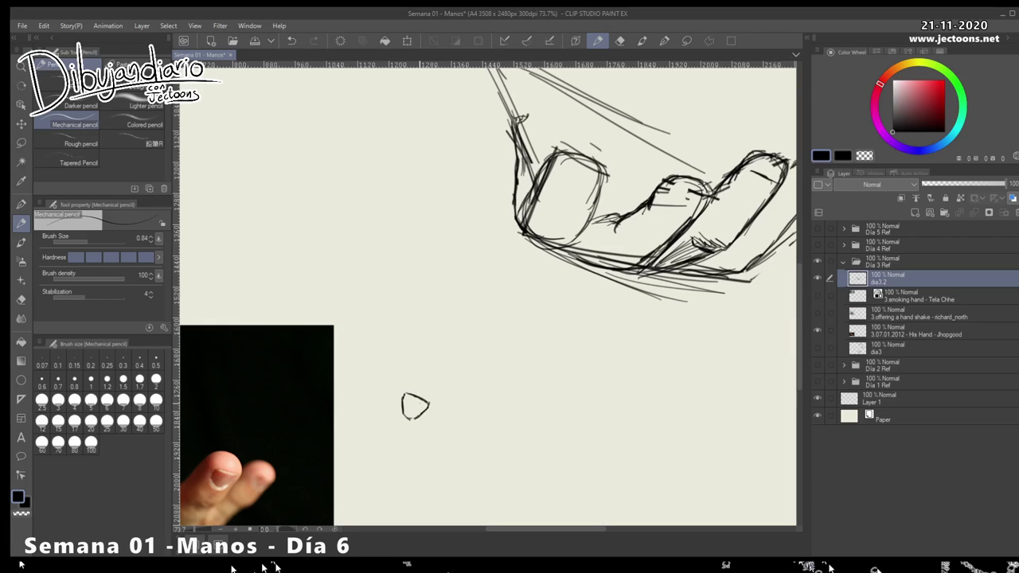
drag(404, 396, 414, 419)
mouse_move(403, 402)
mouse_down()
mouse_move(411, 395)
mouse_move(403, 409)
mouse_up()
drag(406, 400, 412, 414)
drag(405, 377, 390, 395)
Draw a hatched fingernail wedge with an arrow pointing at it below the hand, and clear the ring fingertip's nail line
drag(475, 403, 486, 403)
drag(462, 397, 465, 421)
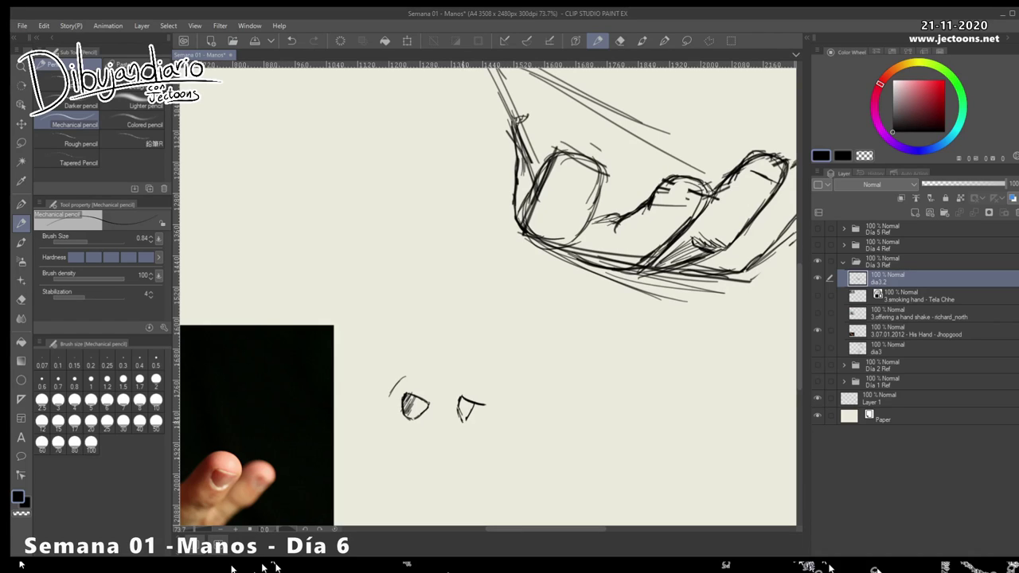
mouse_move(475, 413)
mouse_down()
mouse_move(481, 421)
mouse_move(489, 406)
mouse_up()
drag(460, 400, 469, 419)
drag(447, 386, 456, 413)
mouse_move(390, 379)
mouse_down()
mouse_move(394, 416)
mouse_move(422, 386)
mouse_move(407, 421)
mouse_move(439, 385)
mouse_move(451, 388)
mouse_move(446, 400)
mouse_move(519, 409)
mouse_up()
drag(503, 407, 503, 415)
drag(750, 352, 627, 387)
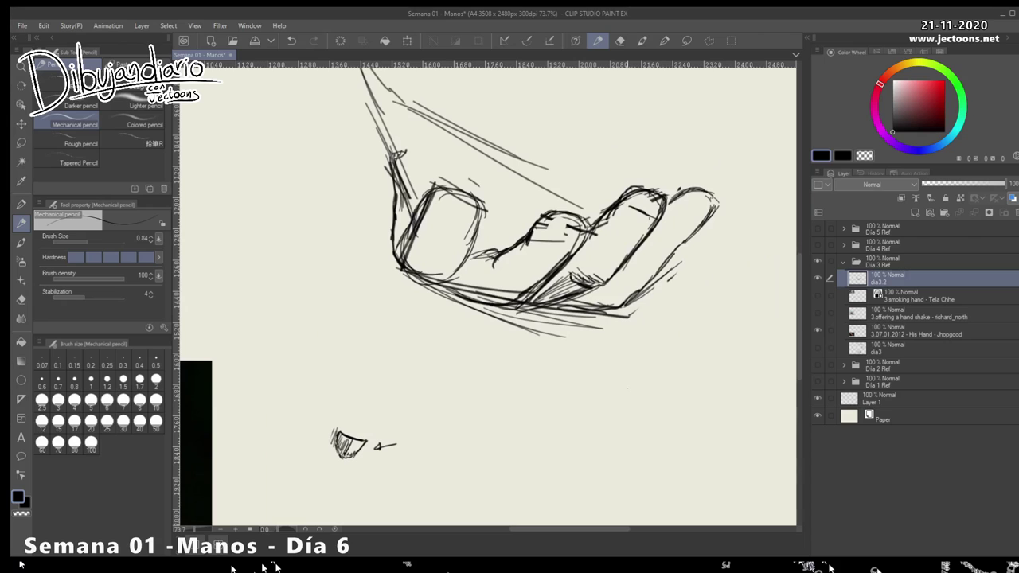
drag(633, 209, 647, 215)
Lasso the whole hand sketch, enlarge it to about 126%, reposition it above the photo and deselect it
mouse_move(589, 353)
mouse_down()
mouse_move(525, 354)
mouse_move(588, 367)
mouse_up()
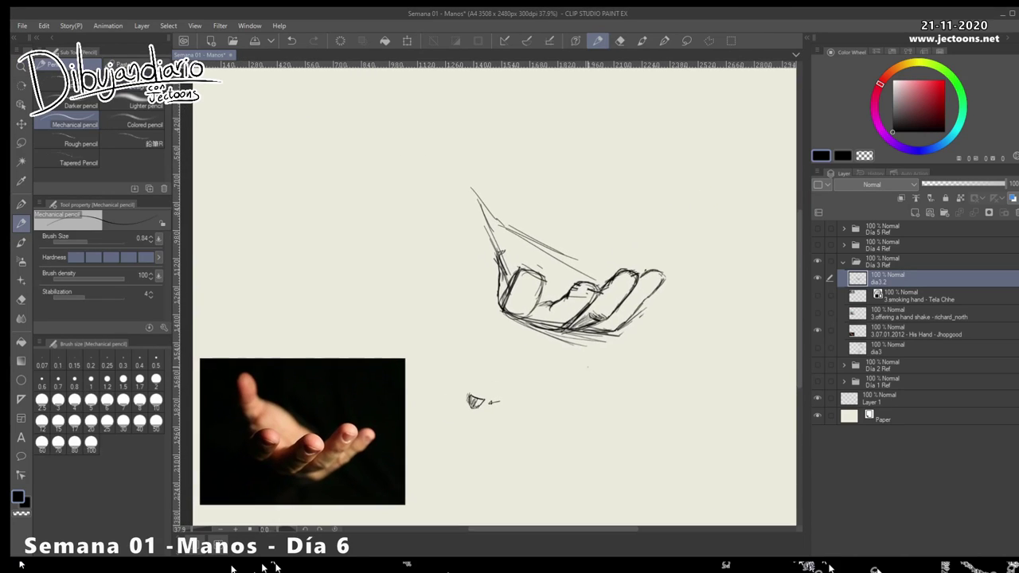
key(m)
mouse_move(434, 237)
mouse_down()
mouse_move(486, 142)
mouse_move(436, 238)
mouse_up()
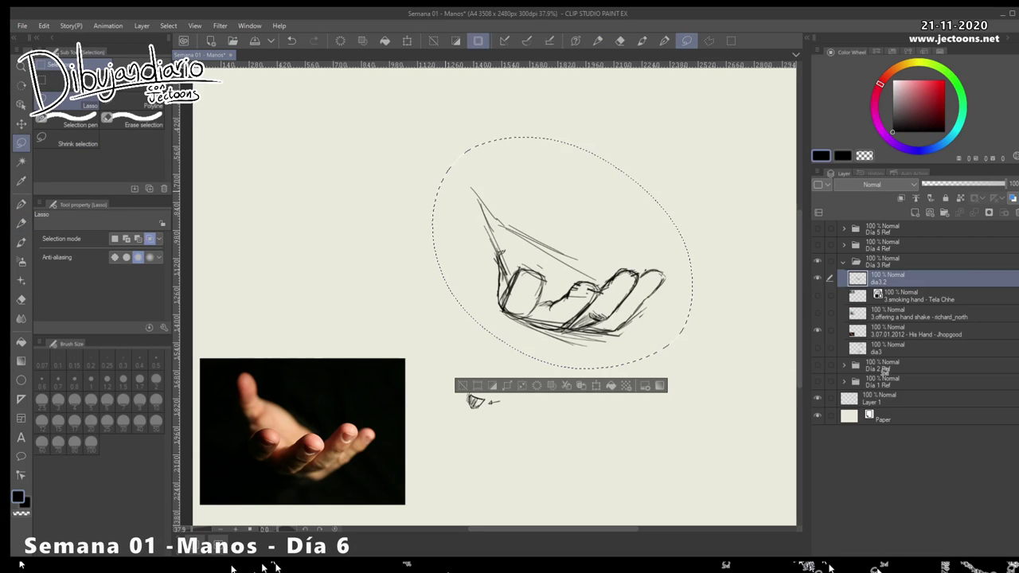
key(ctrl+t)
drag(692, 137, 760, 76)
drag(596, 223, 543, 231)
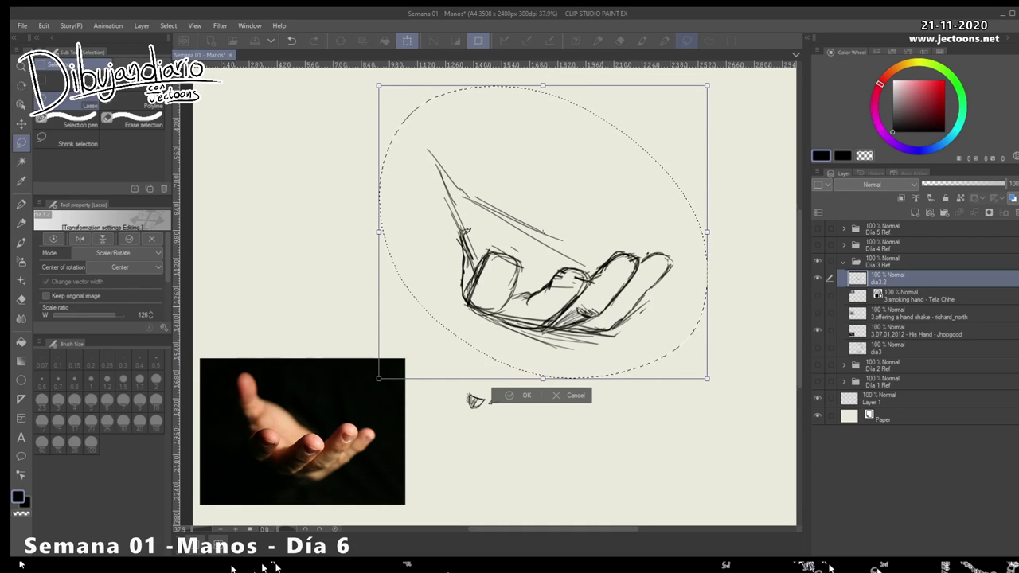
key(Return)
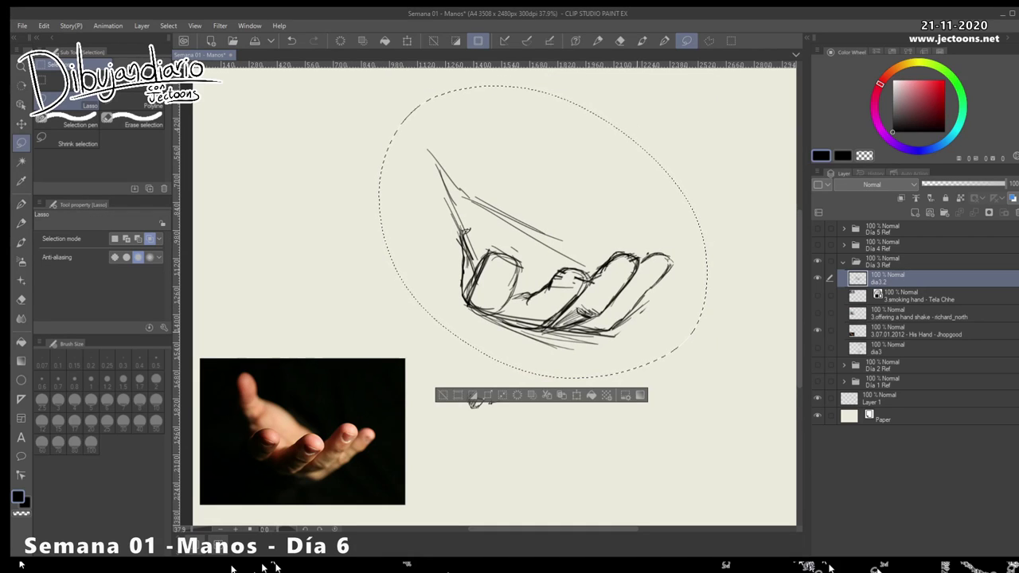
key(ctrl+d)
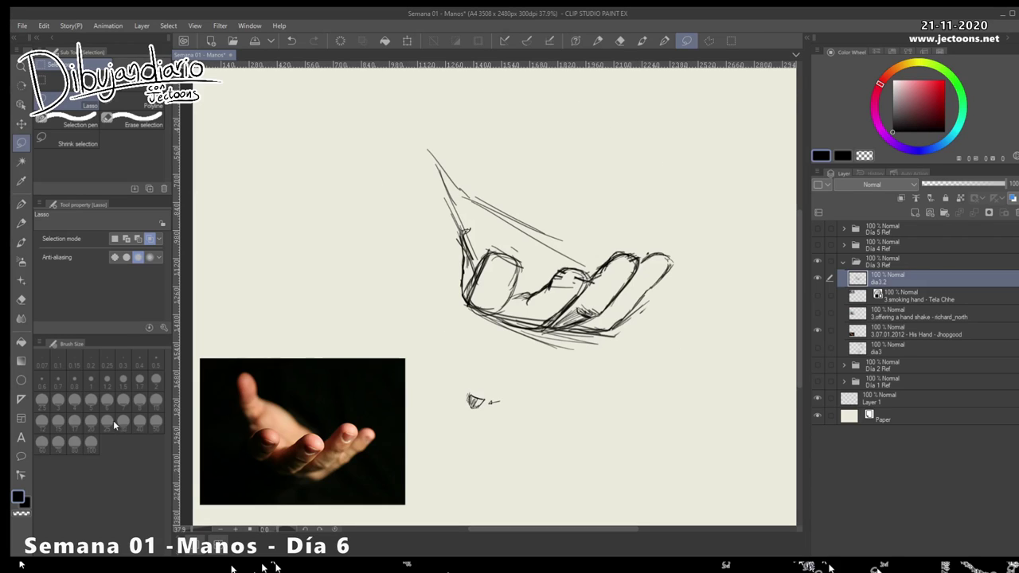
Redraw the ring finger's nail and darken its side contour and base with short pencil strokes
key(p)
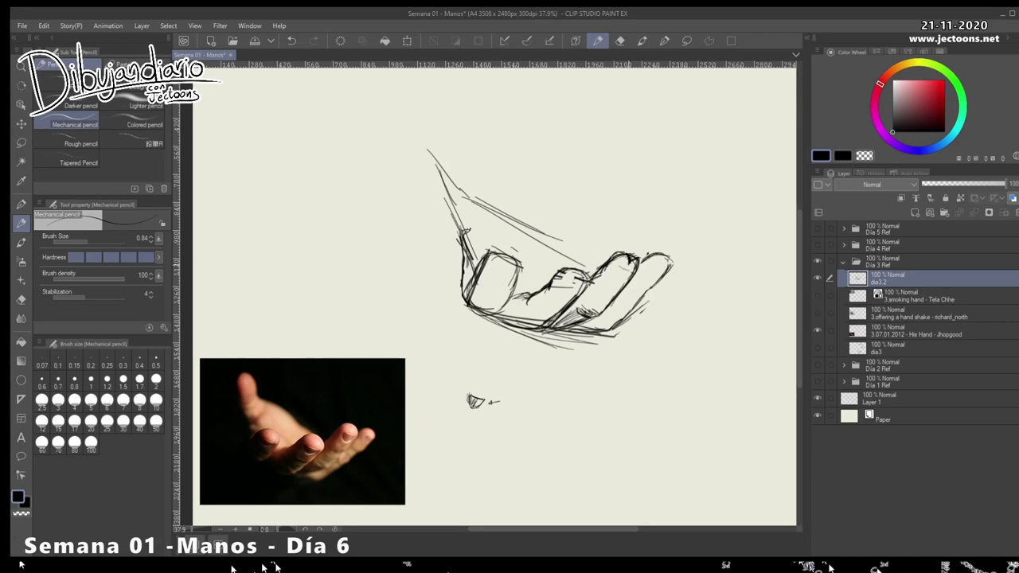
key(ctrl+z)
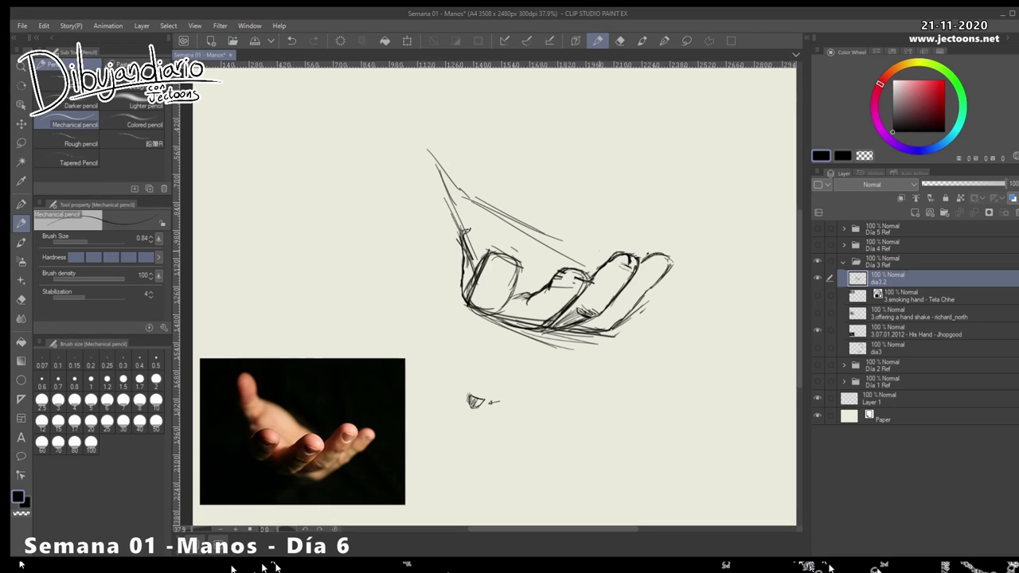
drag(622, 266, 632, 263)
drag(626, 269, 621, 264)
drag(636, 268, 627, 283)
mouse_move(620, 294)
mouse_down()
mouse_move(627, 289)
mouse_move(606, 310)
mouse_up()
mouse_move(585, 289)
mouse_down()
mouse_move(611, 265)
mouse_move(591, 288)
mouse_up()
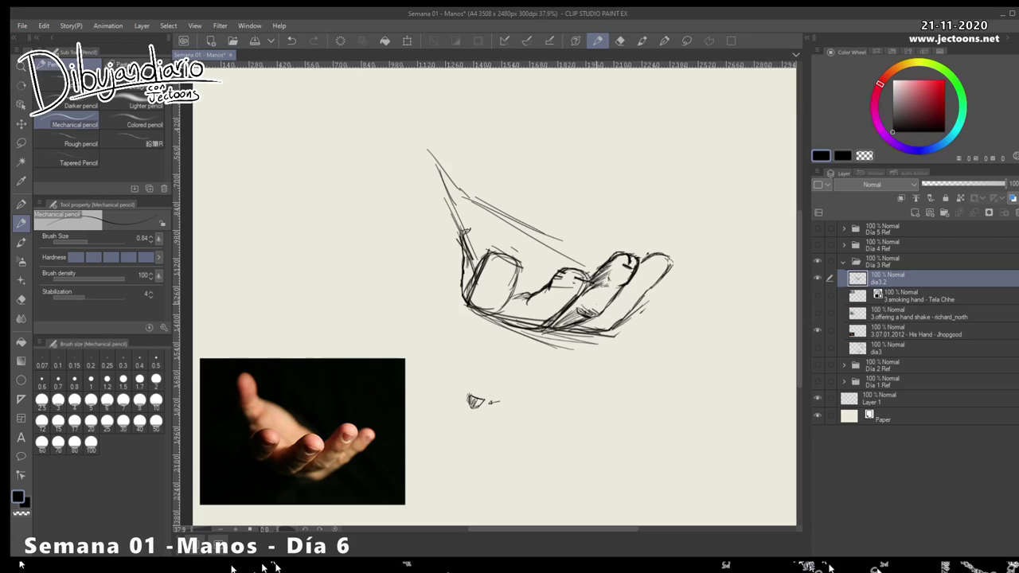
Hatch the ring finger's lower segment and clean the stray lines beneath the palm's lower edge
drag(584, 304, 596, 298)
drag(588, 303, 602, 299)
drag(592, 305, 605, 299)
mouse_move(619, 253)
mouse_down()
mouse_move(628, 249)
mouse_move(637, 271)
mouse_up()
key(ctrl+z)
drag(548, 346, 623, 338)
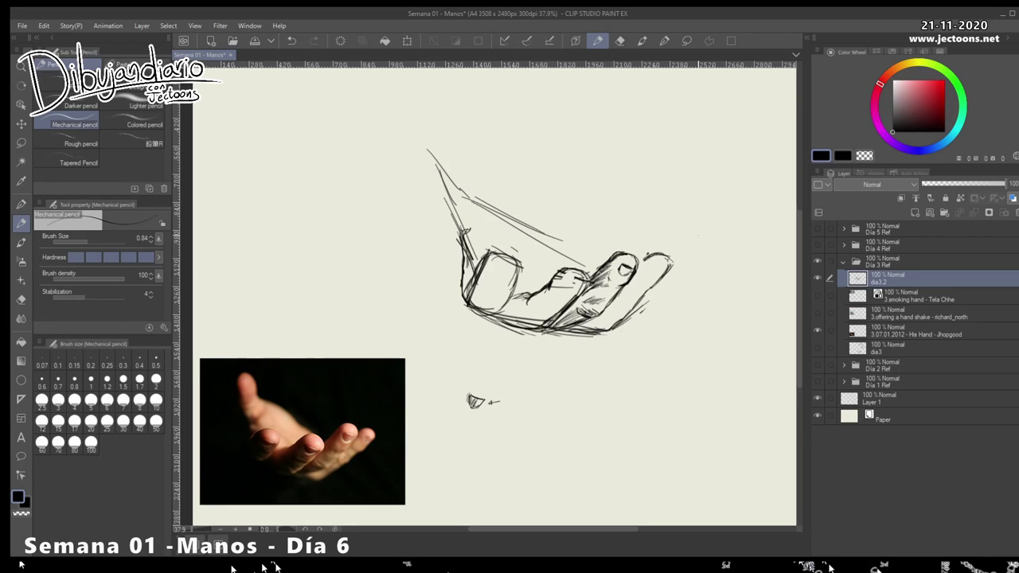
Try a small fingertip sketch up beside the little finger and undo its strokes
drag(698, 231, 699, 239)
drag(697, 230, 703, 230)
mouse_move(694, 227)
mouse_down()
mouse_move(690, 246)
mouse_move(717, 243)
mouse_up()
key(ctrl+z)
key(ctrl+z)
key(ctrl+z)
key(ctrl+z)
key(ctrl+z)
key(ctrl+z)
Try two side-by-side fingertip studies with differently turned nails in the empty area beside the hand
mouse_move(709, 210)
mouse_down()
mouse_move(709, 228)
mouse_move(730, 204)
mouse_move(728, 229)
mouse_move(754, 213)
mouse_move(741, 229)
mouse_move(751, 204)
mouse_move(739, 227)
mouse_move(763, 202)
mouse_move(767, 226)
mouse_up()
mouse_move(709, 209)
mouse_down()
mouse_move(707, 233)
mouse_move(732, 226)
mouse_move(731, 238)
mouse_up()
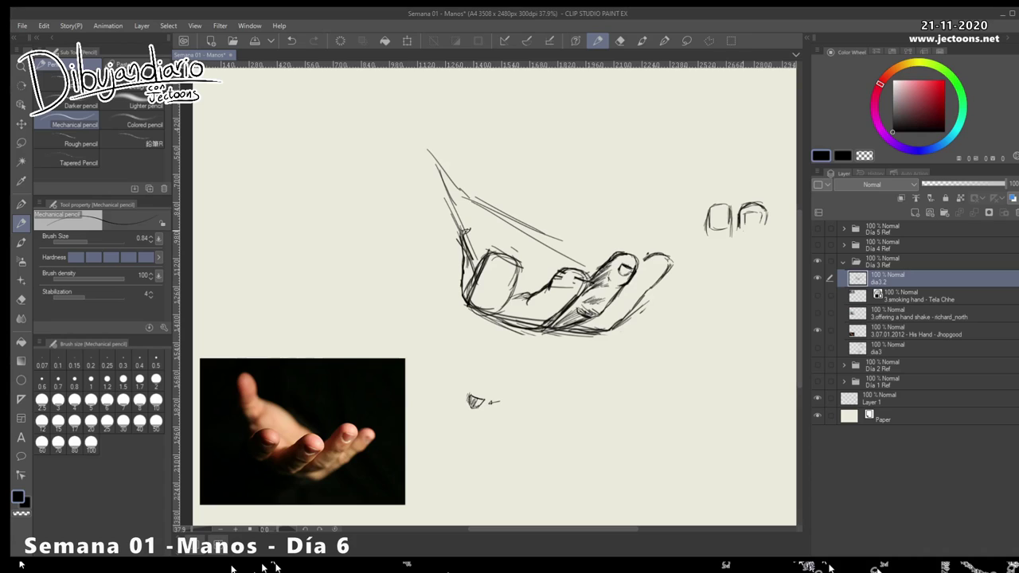
drag(748, 220, 762, 228)
drag(760, 213, 761, 228)
mouse_move(723, 207)
mouse_down()
mouse_move(751, 216)
mouse_move(753, 229)
mouse_move(762, 221)
mouse_move(725, 199)
mouse_up()
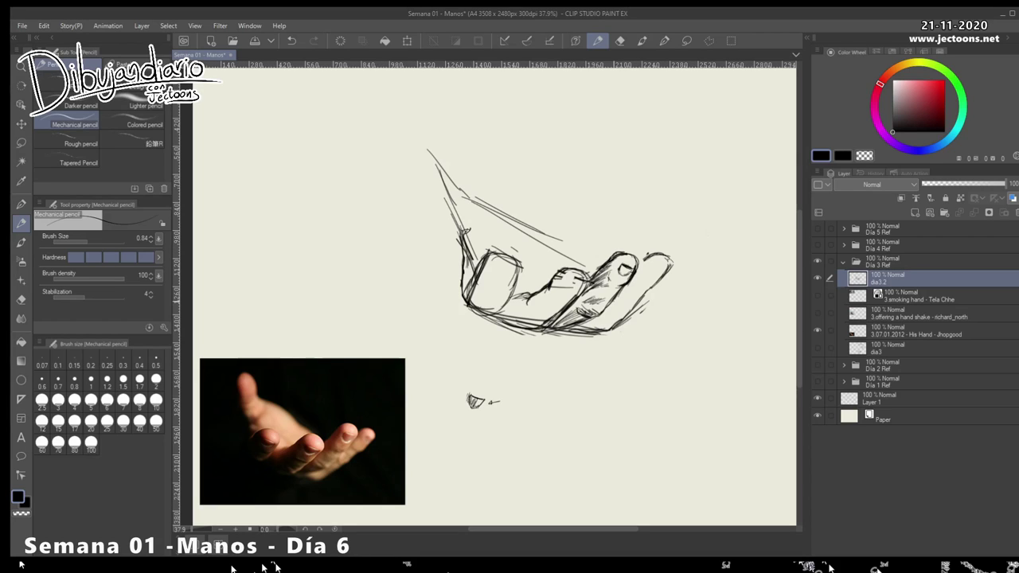
Refine the ring fingertip's contour around the nail, undoing unwanted strokes
drag(638, 262, 636, 270)
drag(638, 266, 629, 280)
drag(624, 270, 620, 274)
key(ctrl+z)
key(ctrl+z)
key(ctrl+z)
Erase the little finger's old contour and redraw it narrower and closer to the ring finger
mouse_move(665, 269)
mouse_down()
mouse_move(646, 294)
mouse_move(676, 259)
mouse_move(648, 252)
mouse_up()
drag(647, 305, 637, 316)
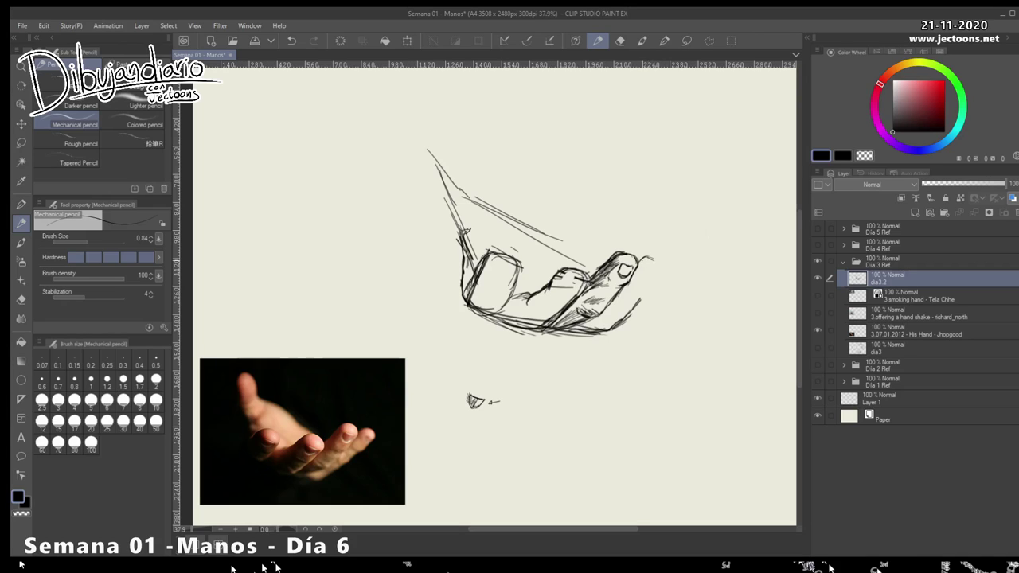
mouse_move(649, 257)
mouse_down()
mouse_move(659, 266)
mouse_move(649, 284)
mouse_up()
drag(644, 285, 630, 304)
drag(642, 293, 630, 306)
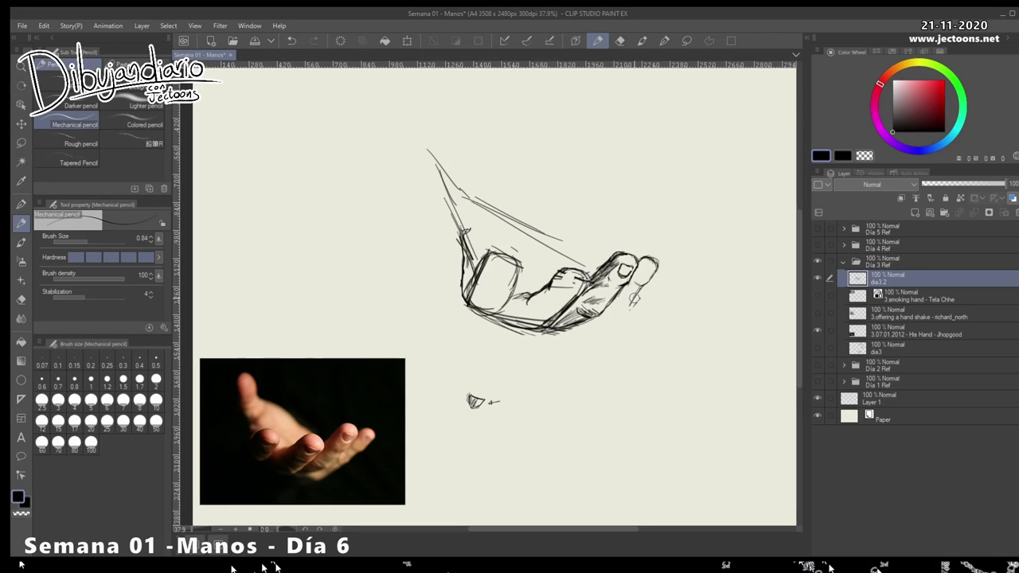
Redraw the outer edge from the little finger down to the palm beneath the ring finger
mouse_move(558, 332)
mouse_down()
mouse_move(591, 341)
mouse_move(629, 307)
mouse_up()
mouse_move(631, 313)
mouse_down()
mouse_move(615, 314)
mouse_move(638, 306)
mouse_move(602, 330)
mouse_move(607, 322)
mouse_up()
drag(610, 322, 625, 310)
Sketch a rounded cup-shaped form study with curved cross-contour hatching beside the hand
mouse_move(690, 358)
mouse_down()
mouse_move(707, 342)
mouse_move(720, 358)
mouse_move(709, 360)
mouse_up()
mouse_move(712, 344)
mouse_down()
mouse_move(713, 358)
mouse_move(694, 347)
mouse_move(709, 348)
mouse_up()
drag(718, 332, 720, 350)
mouse_move(735, 343)
mouse_down()
mouse_move(720, 353)
mouse_move(727, 339)
mouse_up()
drag(715, 335, 730, 336)
mouse_move(689, 331)
mouse_down()
mouse_move(730, 338)
mouse_move(684, 334)
mouse_move(694, 360)
mouse_move(728, 358)
mouse_move(711, 364)
mouse_move(719, 344)
mouse_move(721, 366)
mouse_up()
mouse_move(687, 336)
mouse_down()
mouse_move(722, 341)
mouse_move(721, 361)
mouse_up()
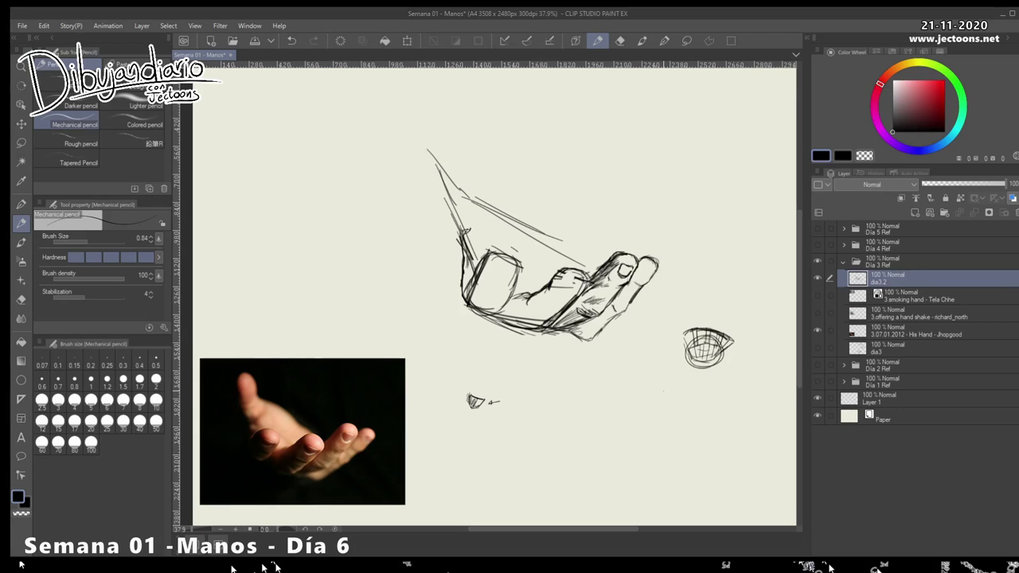
Undo the cup-shaped form study beside the hand
key(ctrl+z)
key(ctrl+z)
key(ctrl+z)
key(ctrl+z)
key(ctrl+z)
key(ctrl+z)
key(ctrl+z)
key(ctrl+z)
key(ctrl+z)
key(ctrl+z)
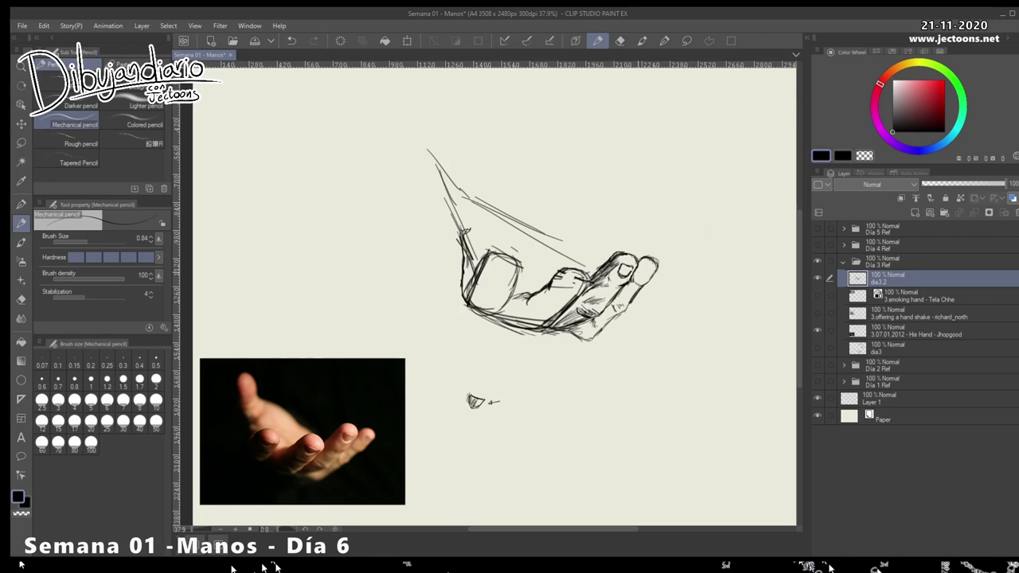
Draw the little finger's nail and clear the crease marks from the middle fingertip
drag(658, 261, 648, 258)
drag(639, 261, 658, 264)
drag(564, 280, 562, 280)
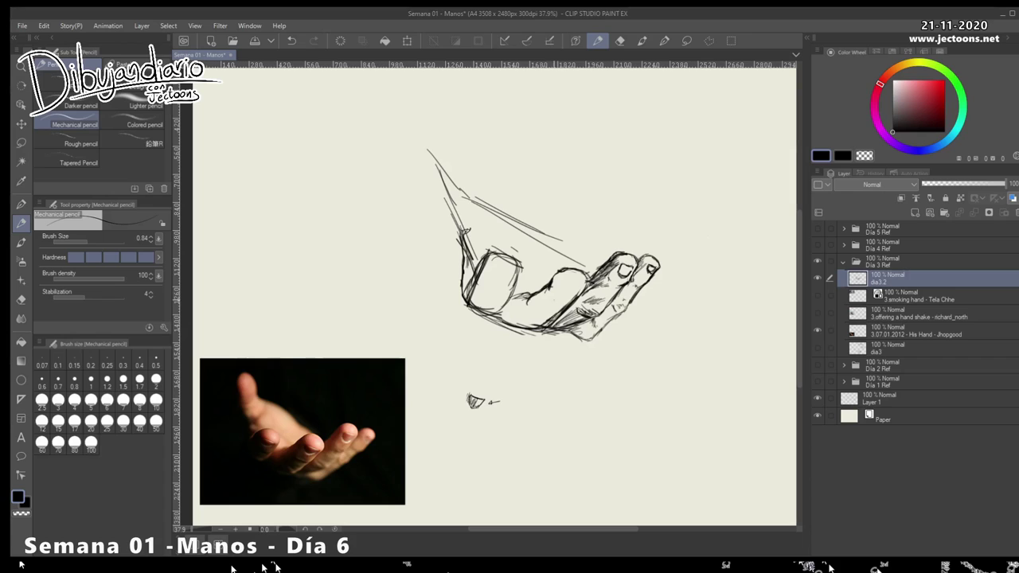
drag(516, 304, 530, 294)
Sketch small fingertip-and-nail studies with rounded outlines and centre lines below the hand, clearing them between attempts
mouse_move(557, 414)
mouse_down()
mouse_move(560, 430)
mouse_move(574, 431)
mouse_move(583, 425)
mouse_move(572, 419)
mouse_move(586, 422)
mouse_move(574, 430)
mouse_move(586, 420)
mouse_move(580, 398)
mouse_move(548, 430)
mouse_move(552, 403)
mouse_move(589, 407)
mouse_move(593, 423)
mouse_move(564, 440)
mouse_up()
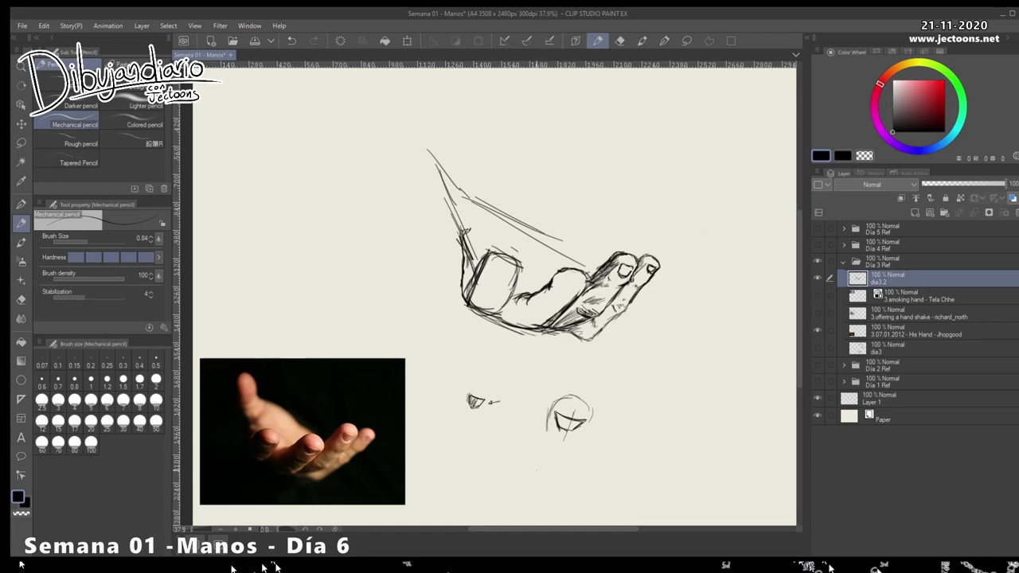
mouse_move(547, 406)
mouse_down()
mouse_move(589, 414)
mouse_move(570, 393)
mouse_move(580, 419)
mouse_move(567, 447)
mouse_up()
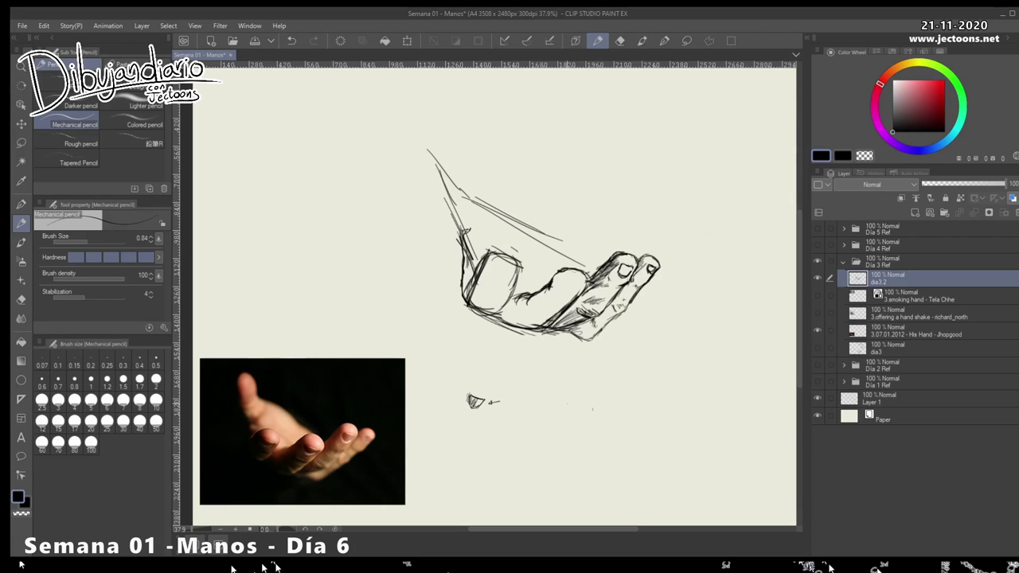
drag(575, 405, 590, 411)
drag(562, 390, 552, 405)
mouse_move(559, 393)
mouse_down()
mouse_move(583, 391)
mouse_move(593, 414)
mouse_up()
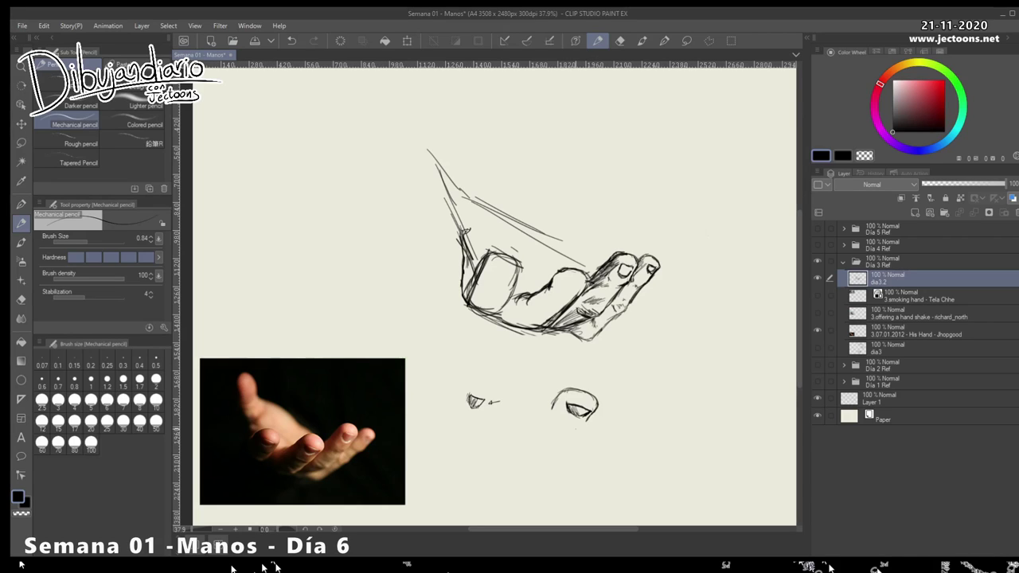
mouse_move(576, 382)
mouse_down()
mouse_move(584, 410)
mouse_move(574, 434)
mouse_up()
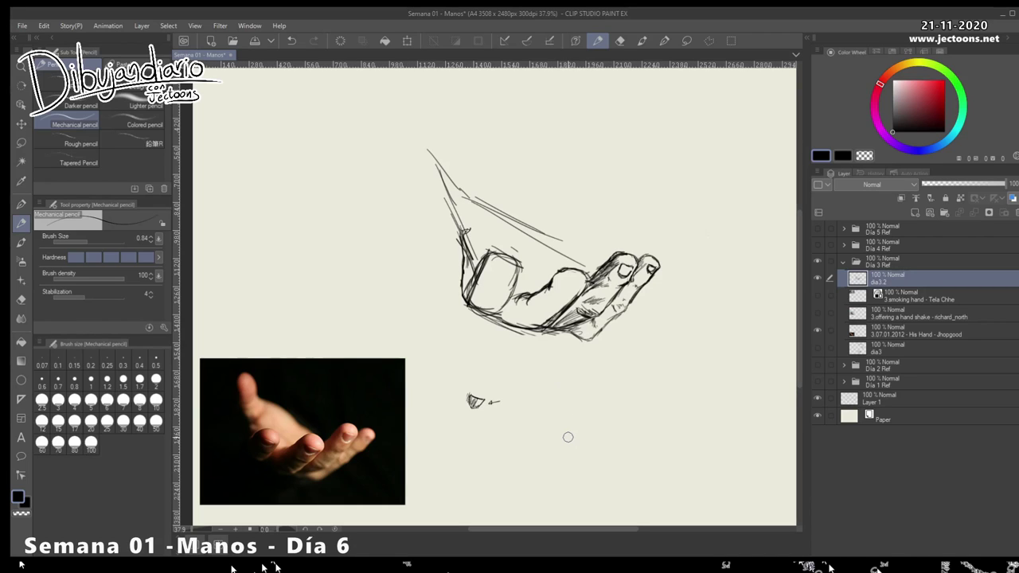
Erase the middle fingertip's old outline and redraw it with a rounded tip leaning towards the ring finger
mouse_move(565, 265)
mouse_down()
mouse_move(549, 288)
mouse_move(575, 265)
mouse_move(584, 274)
mouse_up()
mouse_move(687, 351)
mouse_down()
mouse_move(707, 341)
mouse_move(701, 318)
mouse_move(690, 330)
mouse_up()
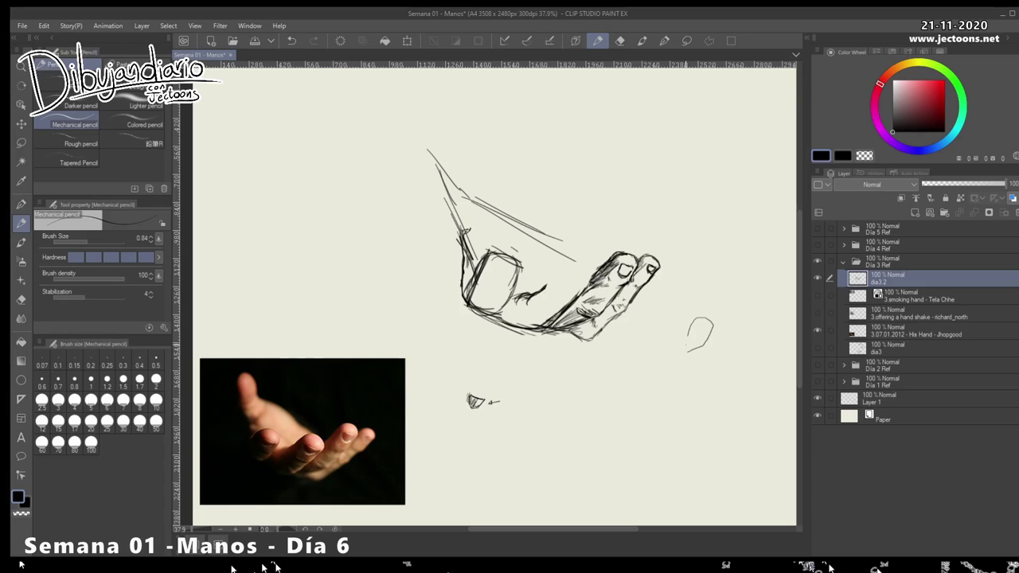
mouse_move(714, 307)
mouse_down()
mouse_move(685, 330)
mouse_move(710, 319)
mouse_move(688, 354)
mouse_up()
drag(546, 286, 591, 267)
drag(580, 285, 592, 273)
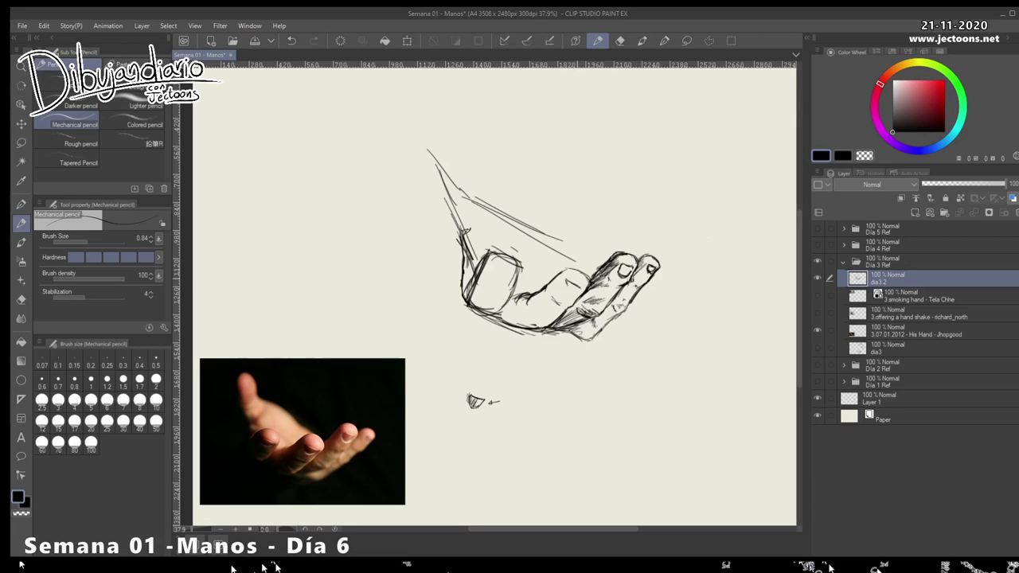
Draw the nail on the middle fingertip, undoing unwanted strokes
drag(560, 273, 577, 270)
drag(575, 283, 578, 270)
key(ctrl+z)
key(ctrl+z)
key(ctrl+z)
key(ctrl+z)
key(ctrl+z)
key(ctrl+z)
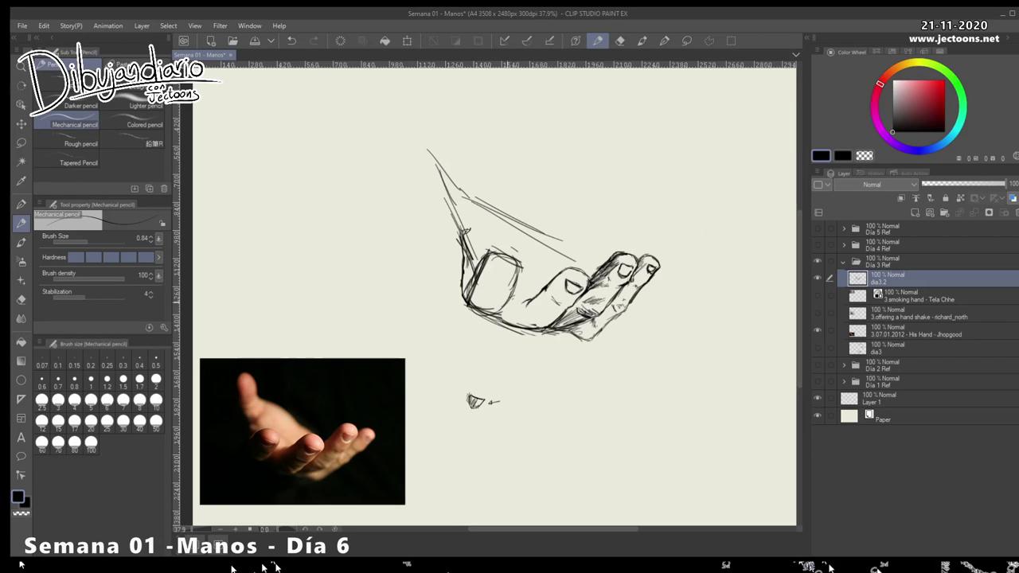
Erase the boxy index finger construction and redraw the finger with a rounded tip
mouse_move(519, 285)
mouse_down()
mouse_move(506, 301)
mouse_move(513, 277)
mouse_move(502, 282)
mouse_up()
drag(516, 268, 505, 293)
drag(515, 262, 503, 292)
mouse_move(495, 294)
mouse_down()
mouse_move(522, 266)
mouse_move(499, 252)
mouse_move(484, 282)
mouse_up()
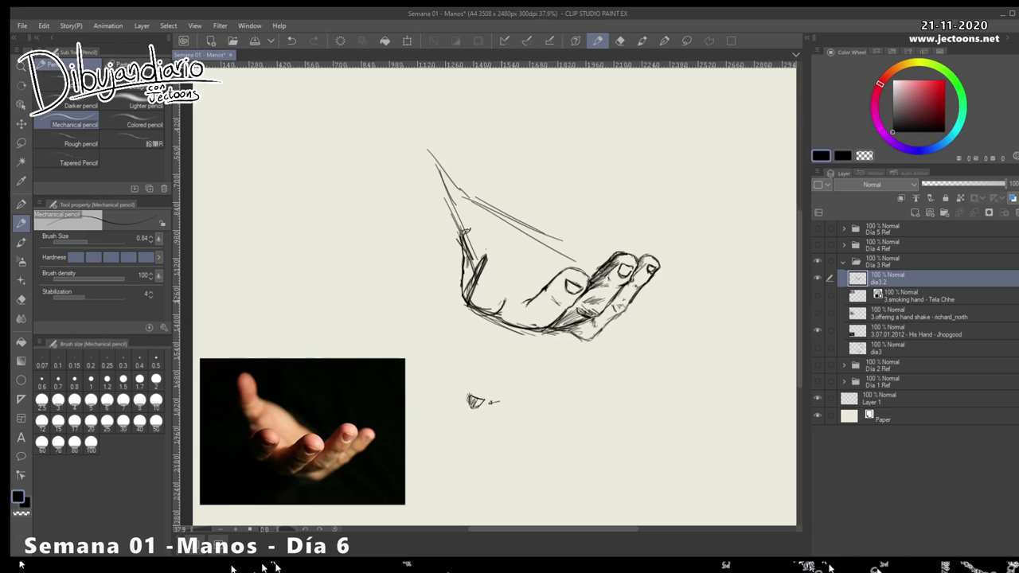
mouse_move(508, 297)
mouse_down()
mouse_move(509, 262)
mouse_move(515, 282)
mouse_move(469, 292)
mouse_up()
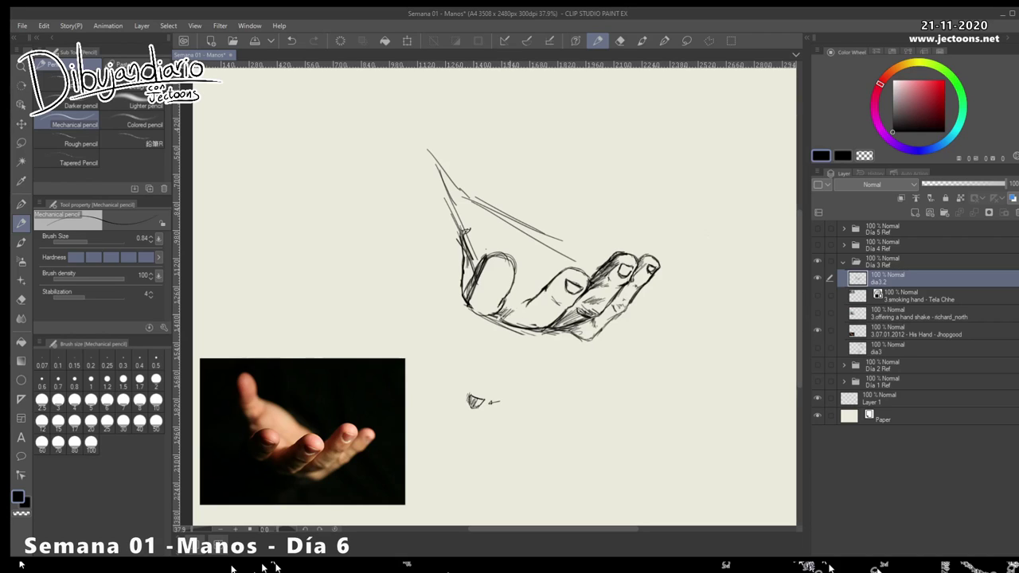
Hatch the shadow along the middle finger and the lower palm between the middle and index fingers
mouse_move(504, 321)
mouse_down()
mouse_move(517, 309)
mouse_move(538, 316)
mouse_up()
drag(536, 320, 551, 310)
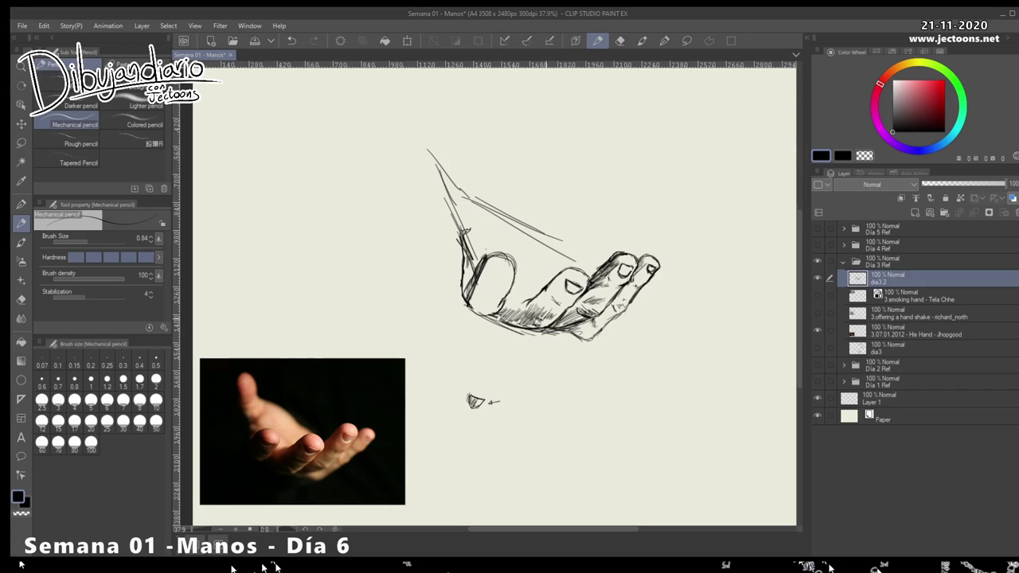
drag(551, 317, 556, 302)
drag(545, 314, 549, 302)
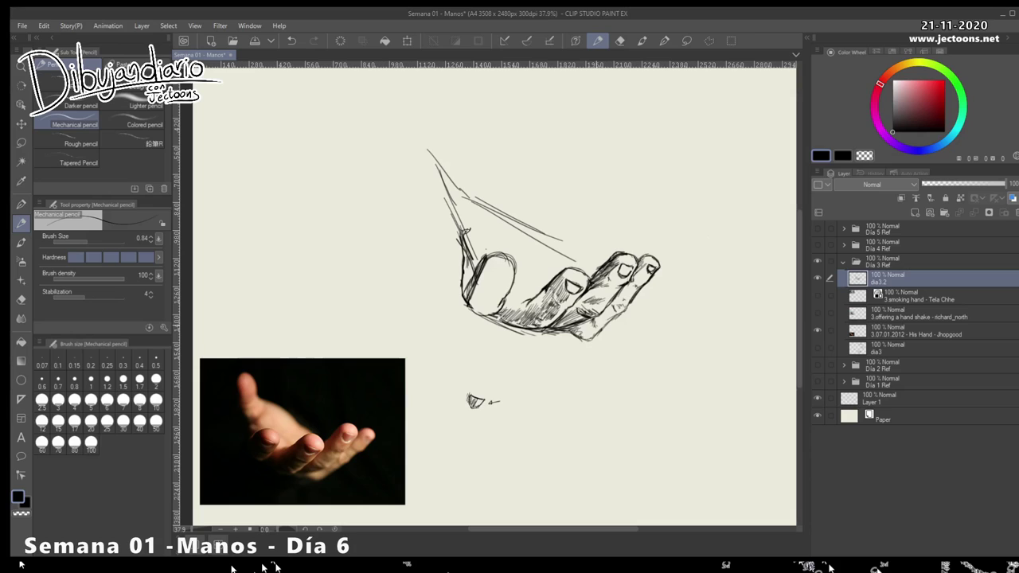
Erase most of the index fingertip's outline, keeping its lower right edge
drag(490, 268, 470, 291)
mouse_move(487, 258)
mouse_down()
mouse_move(470, 290)
mouse_move(504, 255)
mouse_up()
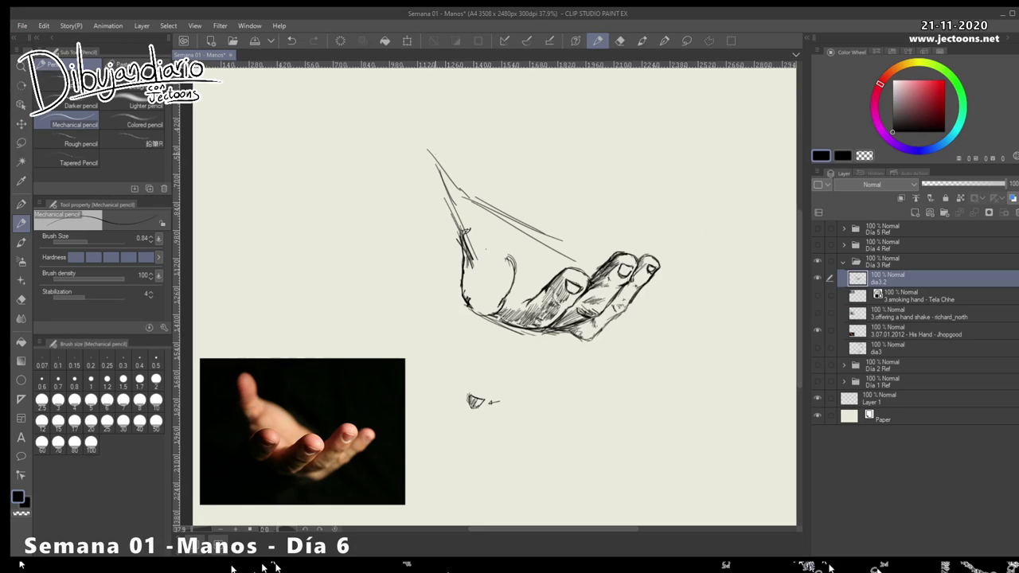
Draw the thumb's rounded tip and darken its outer edge with repeated strokes
mouse_move(429, 147)
mouse_down()
mouse_move(455, 181)
mouse_move(421, 163)
mouse_move(435, 199)
mouse_up()
drag(422, 162, 434, 193)
drag(423, 172, 433, 187)
drag(425, 172, 434, 199)
drag(424, 170, 433, 198)
drag(422, 158, 433, 200)
drag(421, 159, 424, 174)
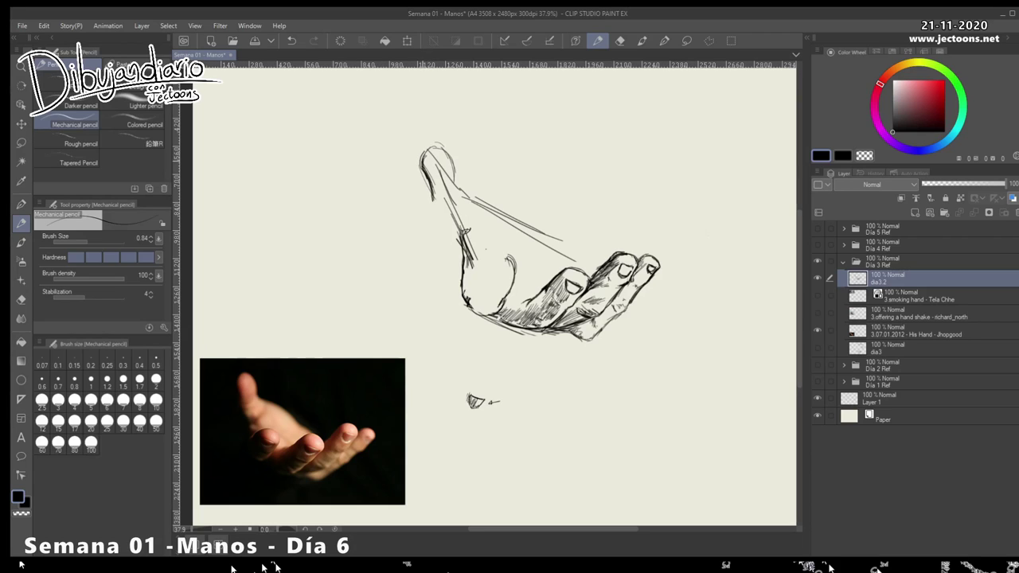
Continue the thumb's outer contour down to its base, erase the inner construction lines and hatch the base
mouse_move(430, 182)
mouse_down()
mouse_move(437, 212)
mouse_move(461, 238)
mouse_up()
mouse_move(464, 228)
mouse_down()
mouse_move(465, 240)
mouse_move(438, 163)
mouse_up()
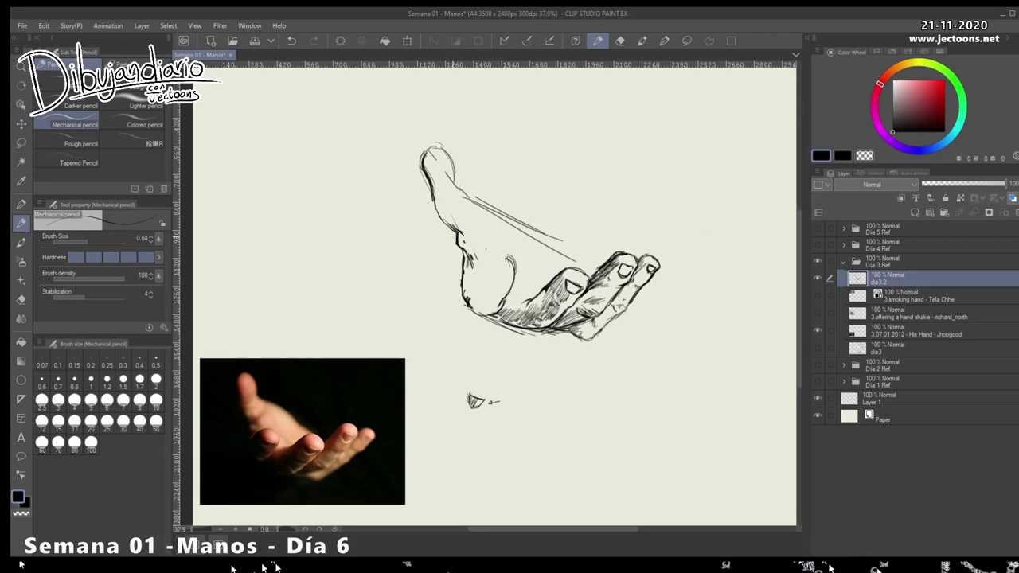
drag(444, 226, 460, 254)
Examine the index finger and the neighbouring fingertips up close in the reference photo
key(alt+space)
mouse_move(327, 450)
mouse_down()
mouse_move(439, 450)
mouse_move(676, 416)
mouse_up()
key(space)
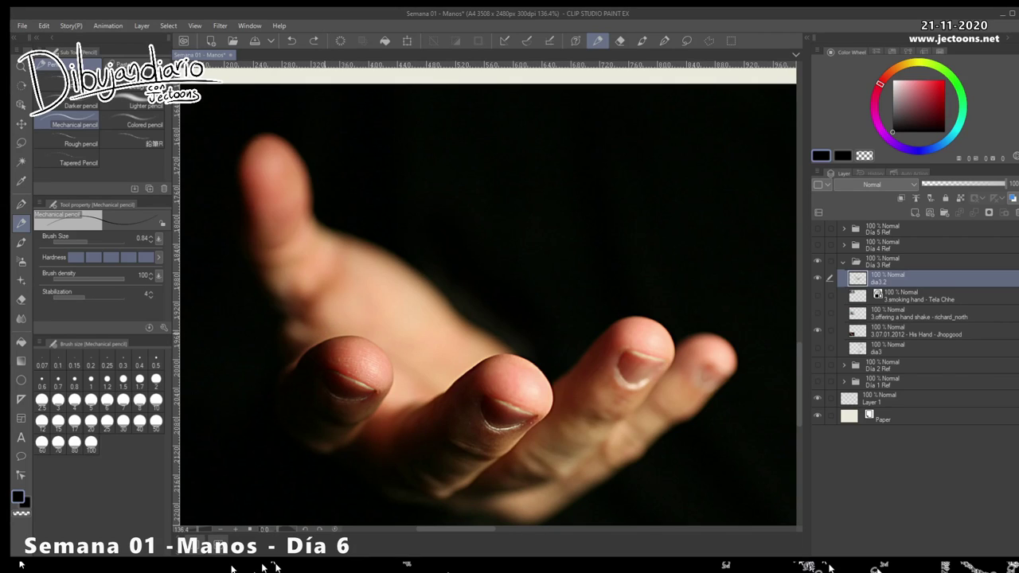
key(ctrl+space)
drag(523, 428, 310, 441)
key(space)
mouse_move(555, 406)
mouse_down()
mouse_move(518, 402)
mouse_move(542, 396)
mouse_move(497, 403)
mouse_move(507, 407)
mouse_up()
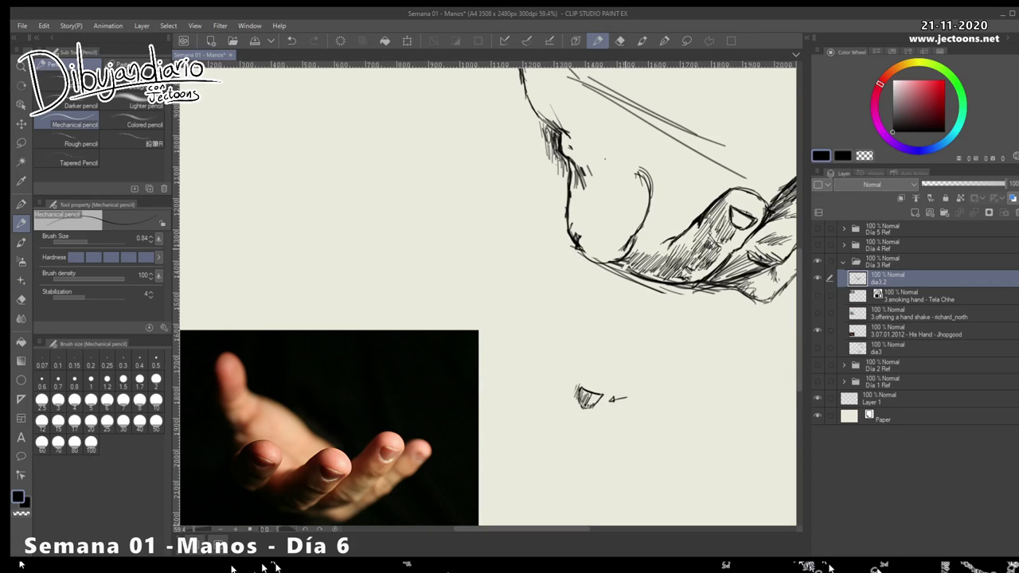
Try to redraw the index fingertip's rounded outline
drag(580, 245, 619, 262)
mouse_move(576, 220)
mouse_down()
mouse_move(630, 170)
mouse_move(646, 173)
mouse_move(602, 196)
mouse_up()
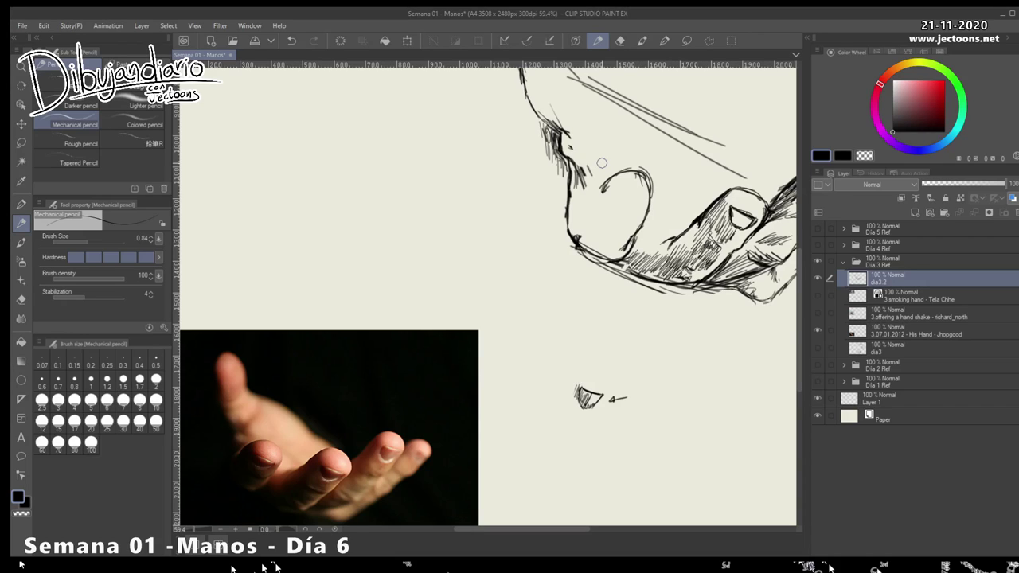
mouse_move(645, 158)
mouse_down()
mouse_move(651, 188)
mouse_move(649, 168)
mouse_move(598, 188)
mouse_move(588, 161)
mouse_move(586, 214)
mouse_up()
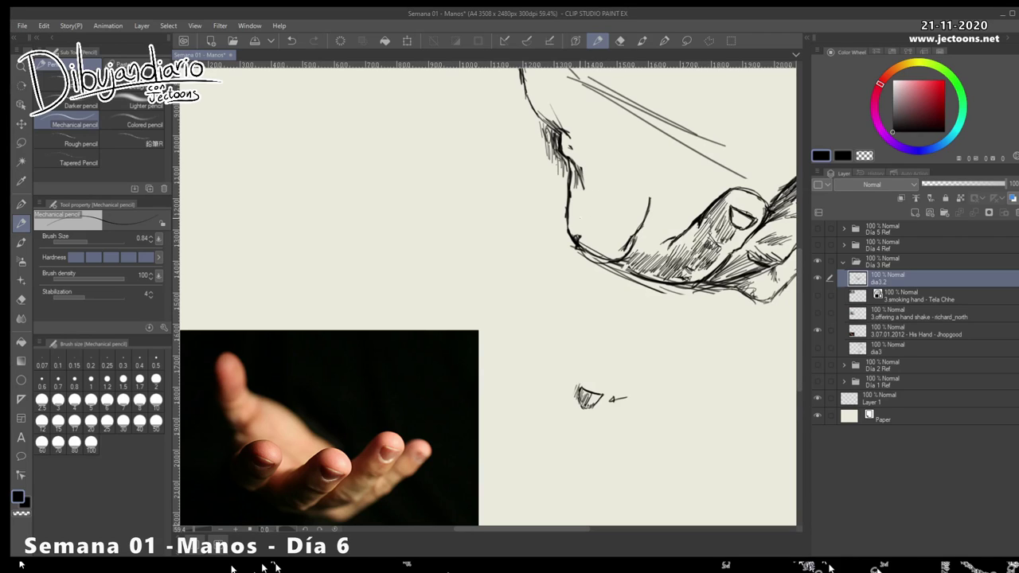
mouse_move(584, 212)
mouse_down()
mouse_move(609, 189)
mouse_move(643, 197)
mouse_move(656, 215)
mouse_up()
key(ctrl+z)
key(ctrl+z)
key(ctrl+z)
key(ctrl+z)
key(ctrl+z)
key(ctrl+z)
key(ctrl+z)
Redraw the index finger with a rounded tip and both sides running down to the hand's lower edge
mouse_move(589, 203)
mouse_down()
mouse_move(585, 213)
mouse_move(620, 228)
mouse_up()
mouse_move(718, 246)
mouse_down()
mouse_move(732, 245)
mouse_move(723, 243)
mouse_up()
drag(618, 215, 642, 221)
drag(607, 212, 630, 219)
mouse_move(648, 220)
mouse_down()
mouse_move(654, 201)
mouse_move(639, 191)
mouse_move(649, 217)
mouse_move(655, 196)
mouse_move(637, 184)
mouse_move(619, 193)
mouse_move(649, 189)
mouse_move(618, 181)
mouse_move(599, 205)
mouse_move(643, 181)
mouse_move(653, 215)
mouse_move(636, 231)
mouse_move(605, 217)
mouse_move(573, 223)
mouse_up()
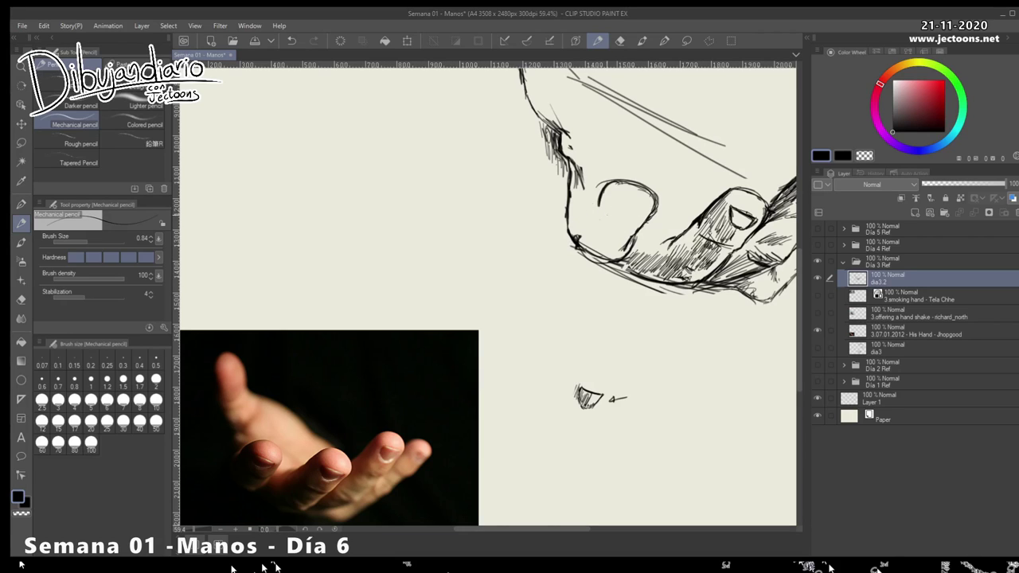
drag(610, 182, 601, 201)
drag(599, 202, 585, 225)
mouse_move(618, 176)
mouse_down()
mouse_move(594, 206)
mouse_move(640, 185)
mouse_move(651, 205)
mouse_move(631, 229)
mouse_up()
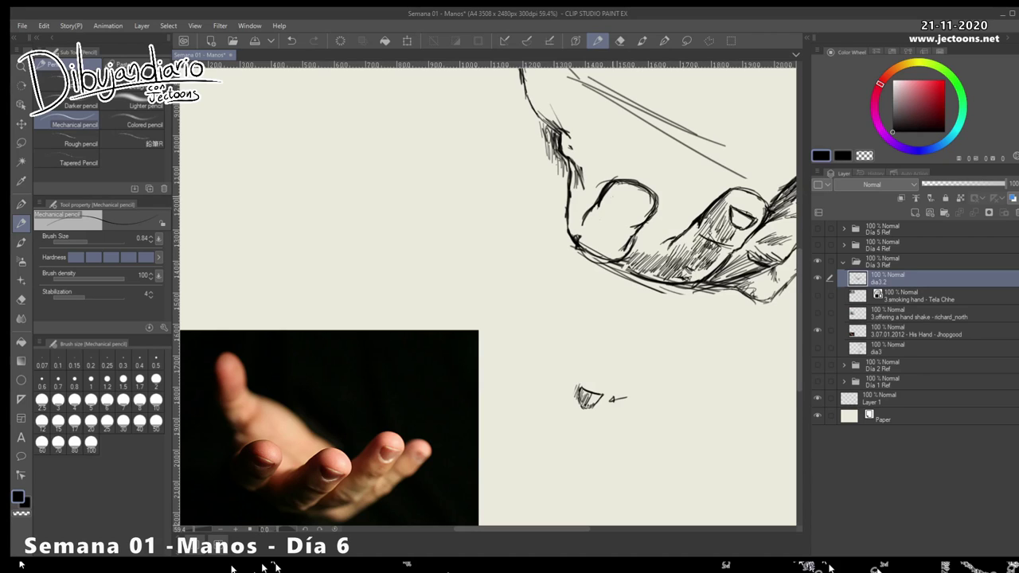
Draw the foreshortened nail on the index fingertip and shade its lower part
drag(623, 199, 643, 204)
mouse_move(618, 195)
mouse_down()
mouse_move(619, 210)
mouse_move(640, 206)
mouse_up()
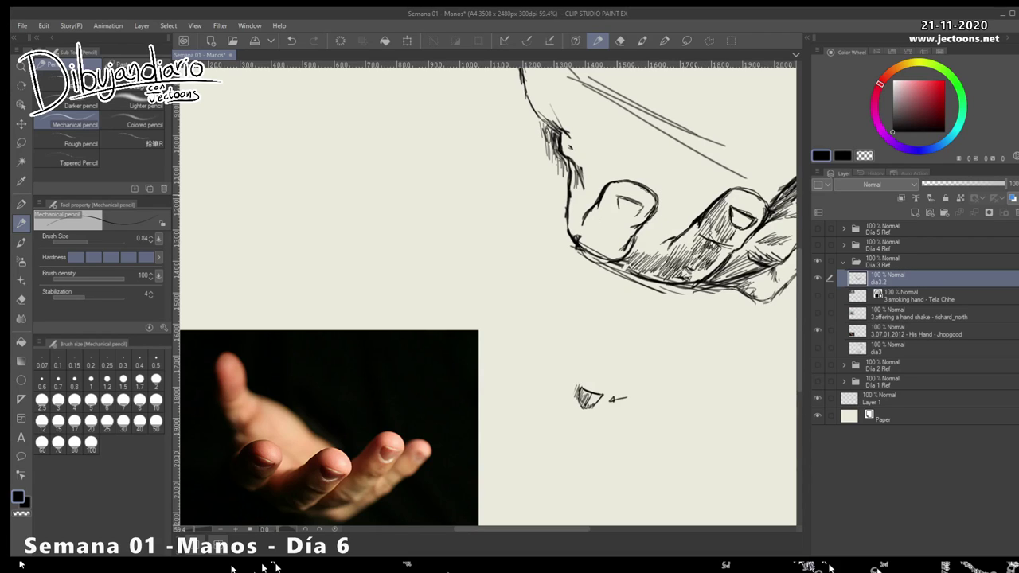
mouse_move(615, 198)
mouse_down()
mouse_move(622, 213)
mouse_move(641, 206)
mouse_up()
drag(619, 199, 635, 213)
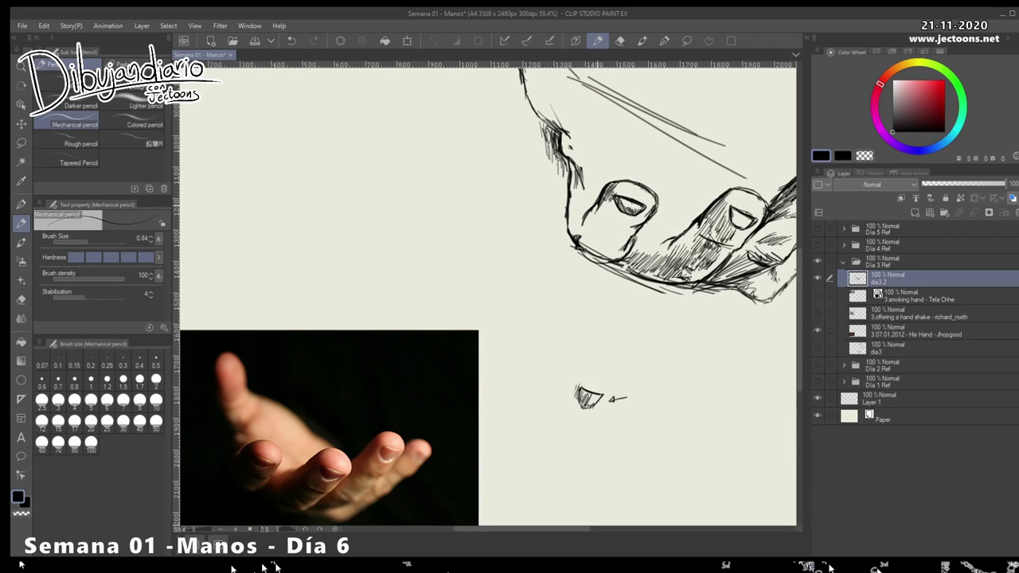
Hatch the index finger beneath the nail, undo unwanted strokes, and shade the gap between the finger and the hand's outer edge
mouse_move(615, 202)
mouse_down()
mouse_move(604, 220)
mouse_move(618, 228)
mouse_up()
mouse_move(627, 219)
mouse_down()
mouse_move(622, 230)
mouse_move(610, 216)
mouse_up()
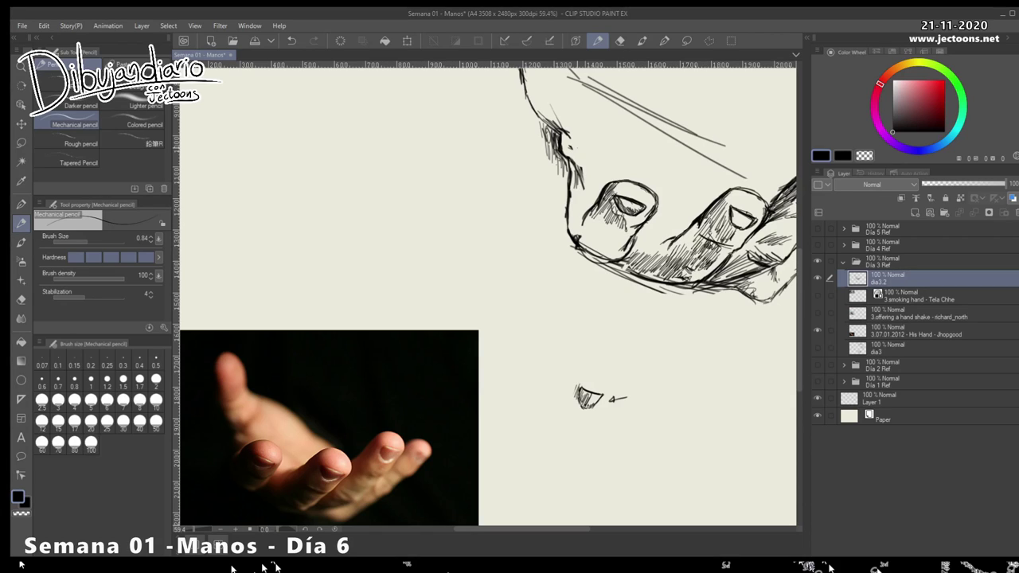
key(ctrl+z)
key(ctrl+z)
key(ctrl+z)
drag(596, 201, 582, 226)
mouse_move(583, 177)
mouse_down()
mouse_move(570, 231)
mouse_move(584, 215)
mouse_up()
Extend the hatching over the lower part of the index finger down to its base
mouse_move(678, 361)
mouse_down()
mouse_move(520, 402)
mouse_move(601, 438)
mouse_move(639, 392)
mouse_move(670, 381)
mouse_up()
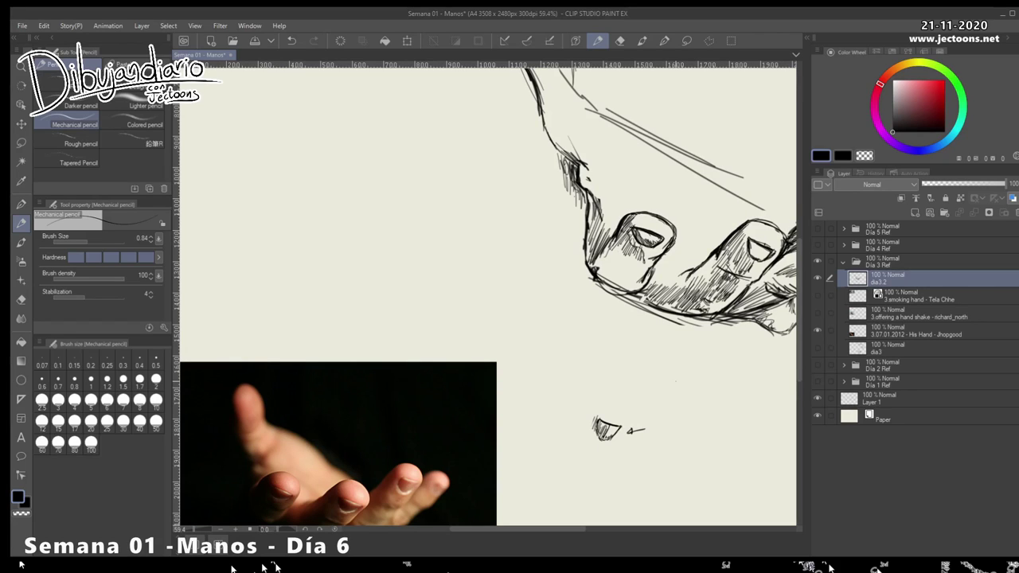
drag(642, 261, 631, 277)
mouse_move(640, 261)
mouse_down()
mouse_move(622, 277)
mouse_move(605, 264)
mouse_up()
drag(620, 243, 596, 266)
drag(608, 247, 596, 262)
scroll(487, 294, down, 2)
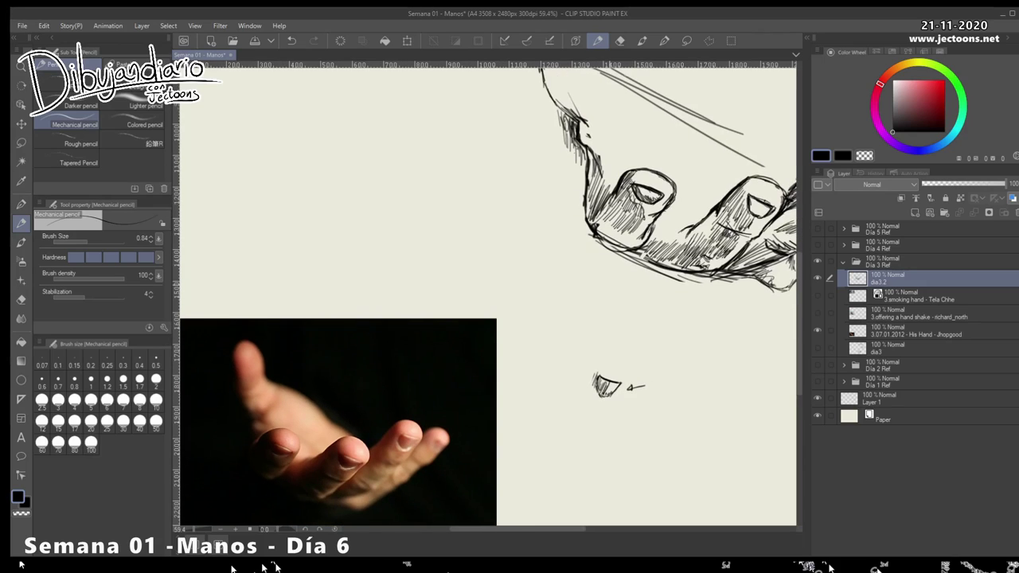
mouse_move(609, 212)
mouse_down()
mouse_move(599, 228)
mouse_move(616, 242)
mouse_up()
Erase the loose lines beneath the index and middle fingers and darken the index finger's lower shading
mouse_move(629, 262)
mouse_down()
mouse_move(674, 276)
mouse_move(715, 278)
mouse_up()
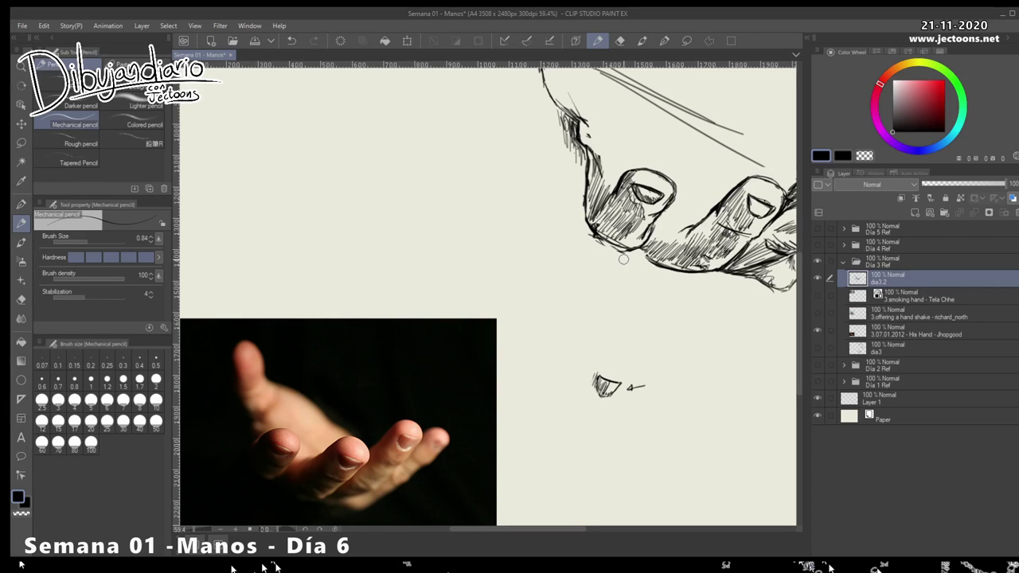
mouse_move(649, 232)
mouse_down()
mouse_move(668, 194)
mouse_move(623, 180)
mouse_move(602, 213)
mouse_up()
mouse_move(716, 325)
mouse_down()
mouse_move(595, 356)
mouse_move(700, 320)
mouse_up()
drag(642, 213, 629, 229)
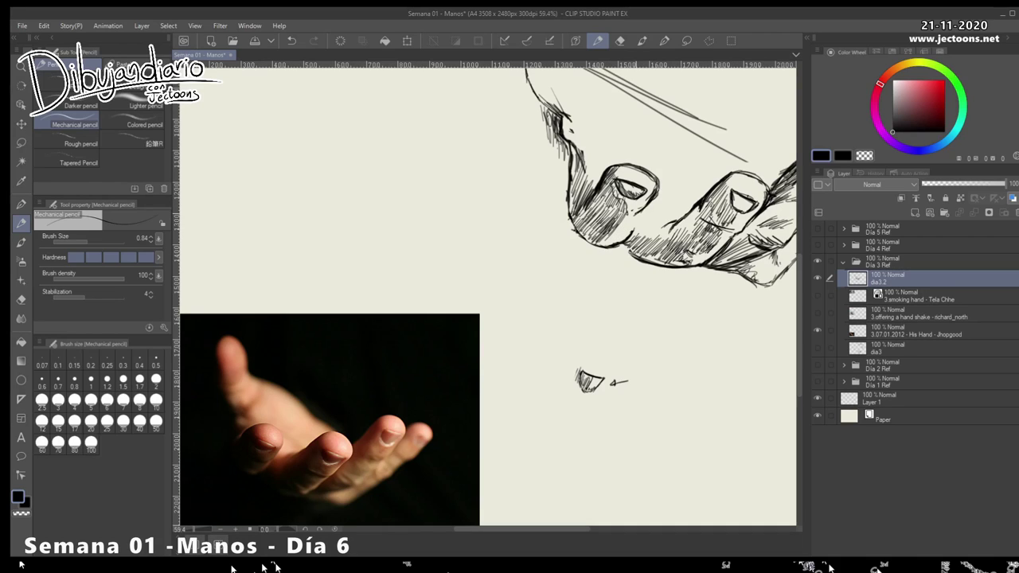
drag(635, 219, 624, 234)
drag(633, 222, 608, 240)
Deepen the hatching in the shadow between the index and middle fingers
mouse_move(690, 226)
mouse_down()
mouse_move(675, 247)
mouse_move(685, 248)
mouse_up()
drag(671, 242, 635, 240)
mouse_move(652, 221)
mouse_down()
mouse_move(637, 239)
mouse_move(657, 227)
mouse_up()
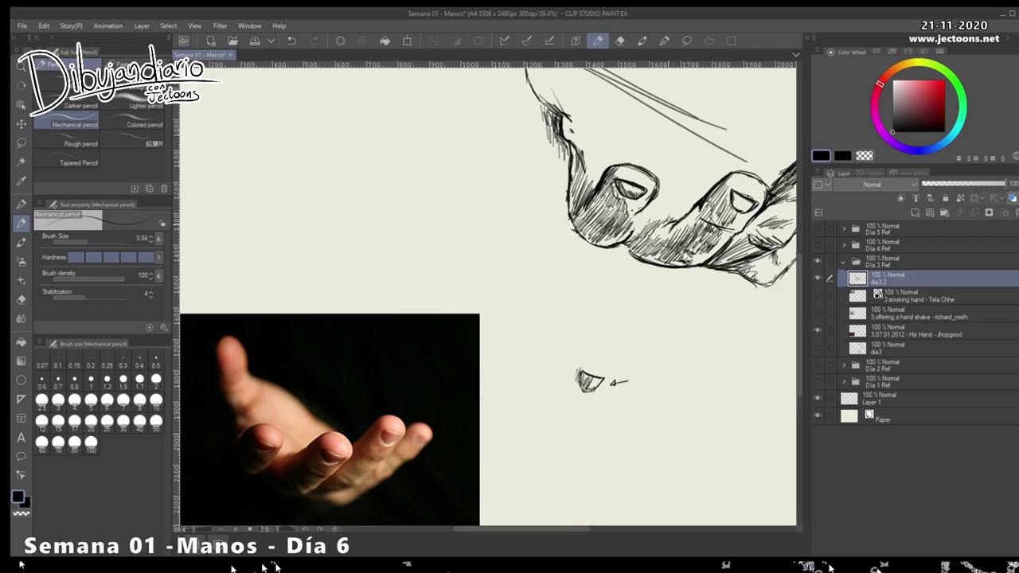
drag(647, 222, 632, 237)
drag(641, 224, 631, 239)
Refine the contour and shading where the index finger meets the lower palm, and add hatching around its nail
key(alt+space)
mouse_move(694, 332)
mouse_down()
mouse_move(585, 339)
mouse_move(700, 331)
mouse_up()
key(space)
key(alt+space)
key(space)
mouse_move(530, 333)
mouse_down()
mouse_move(600, 331)
mouse_move(695, 295)
mouse_up()
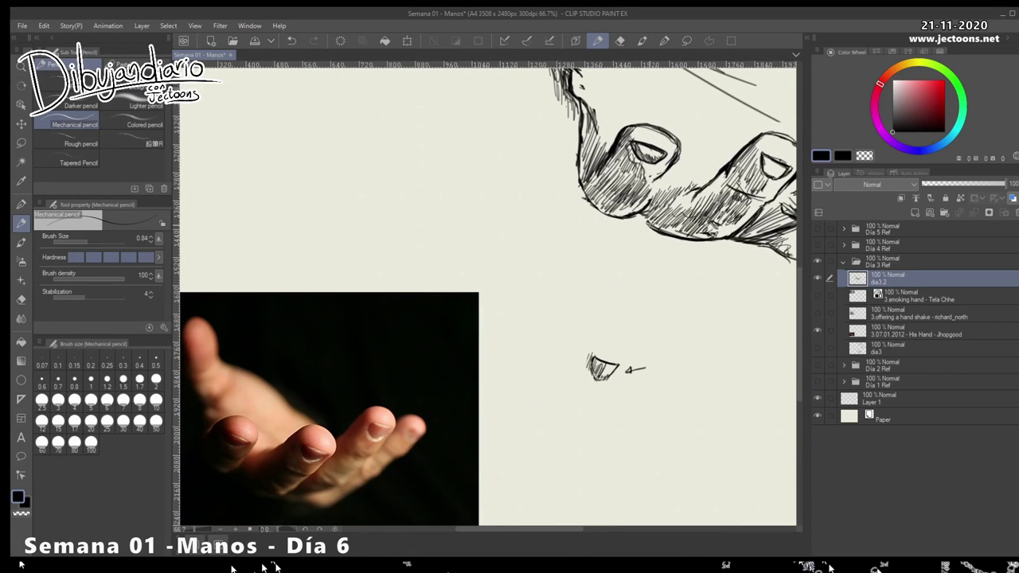
mouse_move(675, 212)
mouse_down()
mouse_move(653, 223)
mouse_move(682, 238)
mouse_move(666, 238)
mouse_up()
drag(656, 213, 637, 227)
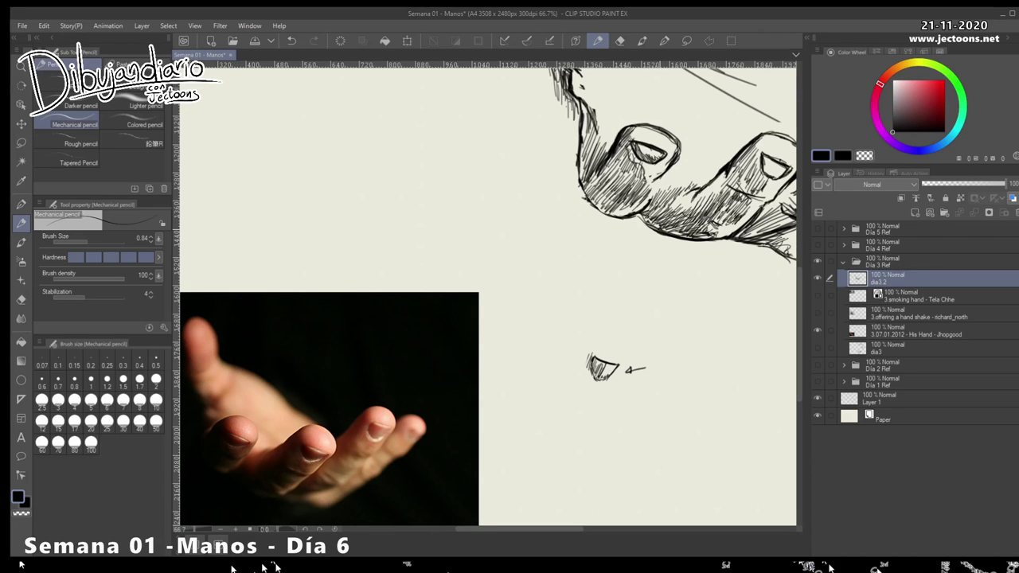
mouse_move(637, 226)
mouse_down()
mouse_move(645, 273)
mouse_move(695, 229)
mouse_up()
mouse_move(642, 127)
mouse_down()
mouse_move(642, 182)
mouse_move(671, 219)
mouse_up()
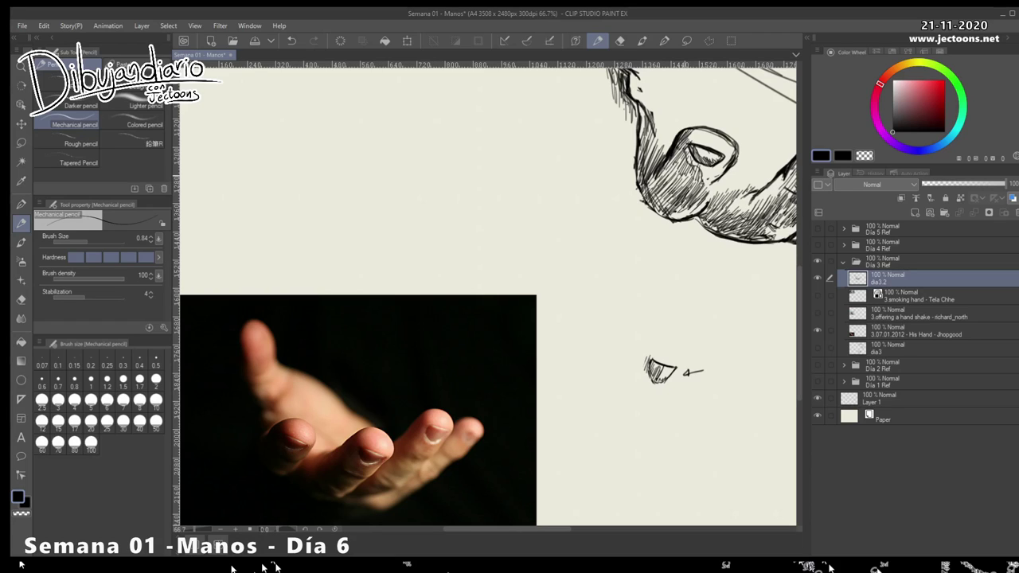
drag(690, 171, 708, 180)
Reduce the mechanical pencil's brush size to 0.58 and add inner contour lines to the thumb
ctrl+alt+drag(651, 271, 730, 272)
mouse_move(661, 229)
ctrl+alt+mouse_down()
mouse_move(624, 229)
mouse_move(660, 229)
mouse_move(657, 342)
mouse_move(634, 411)
mouse_move(673, 396)
mouse_move(656, 396)
ctrl+alt+mouse_up()
key(alt+space)
mouse_move(655, 397)
mouse_down()
mouse_move(647, 372)
mouse_move(594, 316)
mouse_up()
mouse_move(571, 143)
mouse_down()
mouse_move(590, 158)
mouse_move(589, 186)
mouse_move(599, 188)
mouse_move(590, 183)
mouse_up()
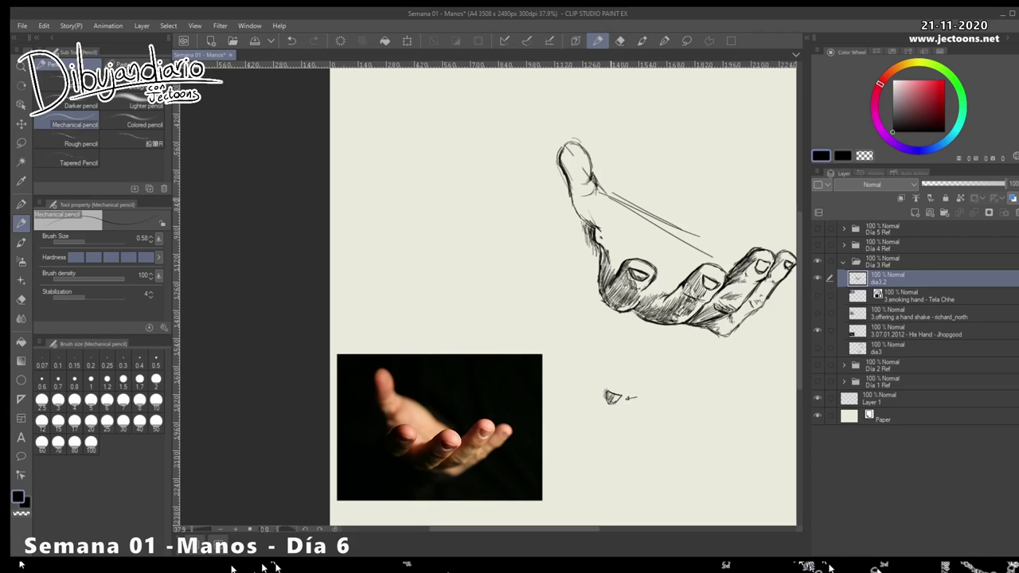
Erase the straight guide lines between the thumb and fingers and lightly sketch a curve for the palm's upper edge
mouse_move(599, 189)
mouse_down()
mouse_move(649, 203)
mouse_move(672, 241)
mouse_move(661, 216)
mouse_move(698, 249)
mouse_move(606, 199)
mouse_move(698, 227)
mouse_move(657, 227)
mouse_up()
drag(714, 263, 676, 235)
mouse_move(710, 257)
mouse_down()
mouse_move(680, 242)
mouse_move(715, 261)
mouse_up()
mouse_move(672, 239)
mouse_down()
mouse_move(686, 243)
mouse_move(643, 210)
mouse_up()
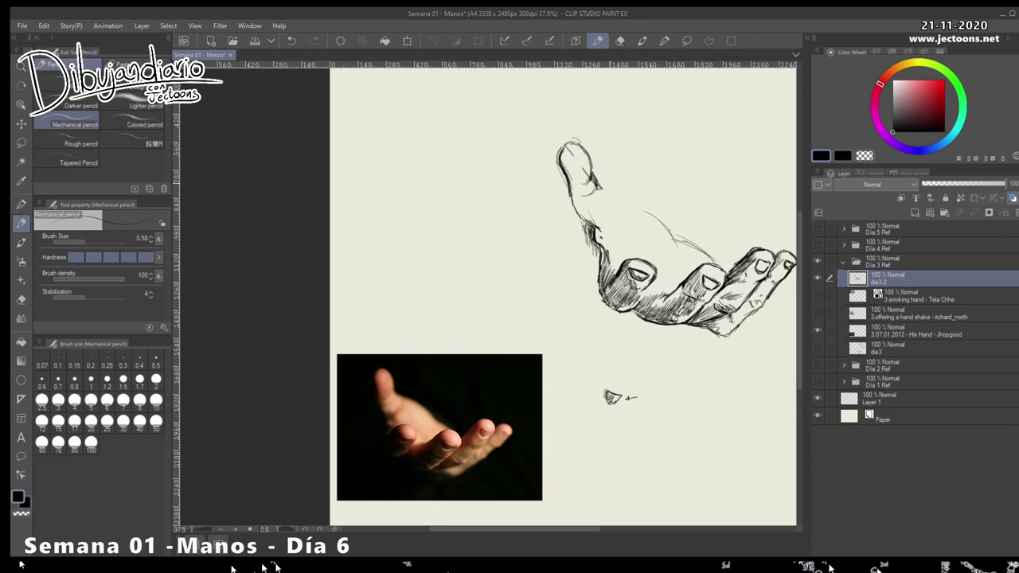
Draw the palm's upper contour from the thumb base to the middle finger, and undo the extra outer arcs
mouse_move(597, 181)
mouse_down()
mouse_move(650, 210)
mouse_move(677, 248)
mouse_up()
drag(632, 208, 651, 220)
mouse_move(687, 263)
mouse_down()
mouse_move(597, 273)
mouse_move(656, 261)
mouse_up()
drag(509, 190, 602, 241)
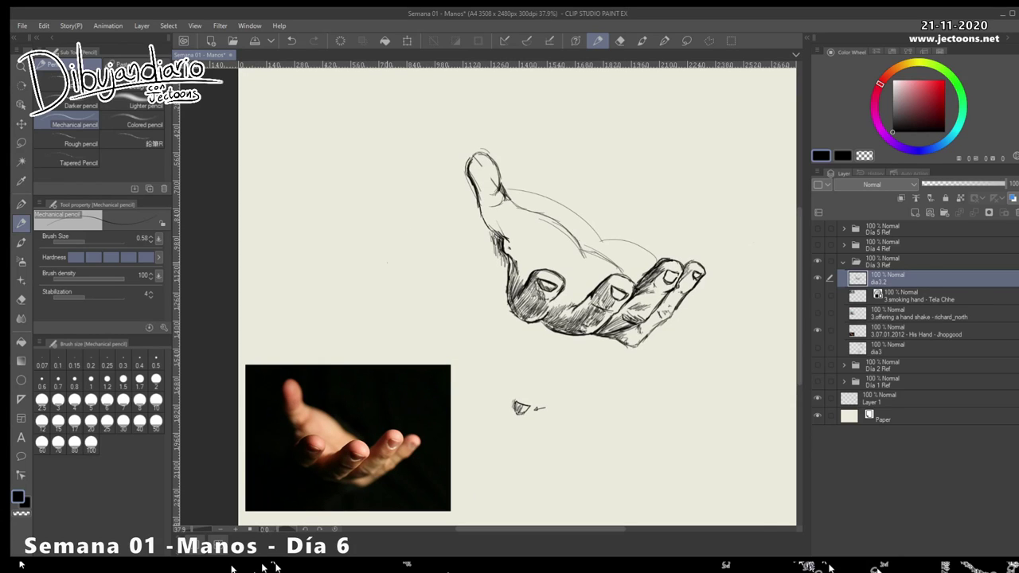
key(ctrl+z)
key(ctrl+z)
drag(557, 294, 578, 295)
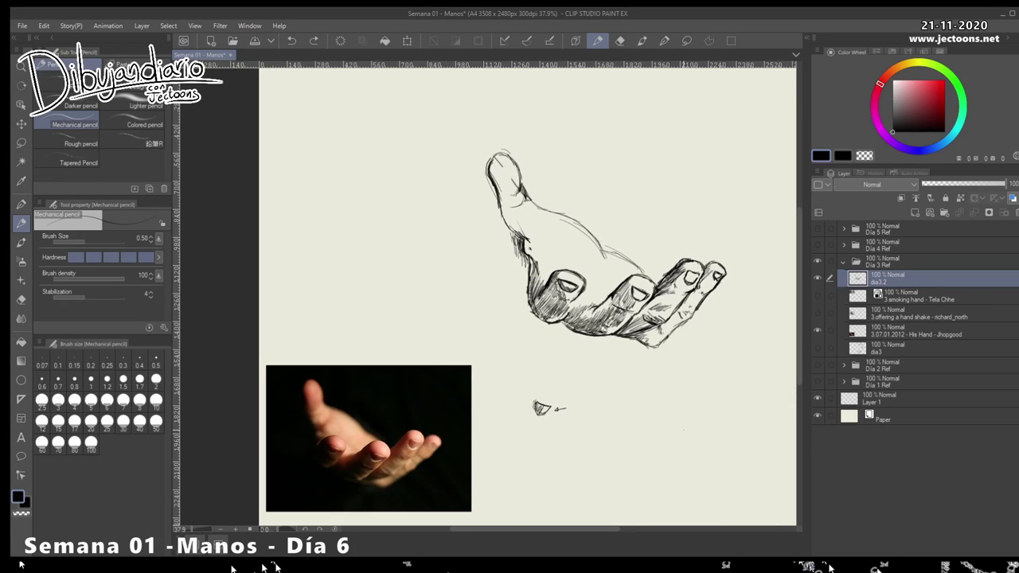
drag(661, 440, 675, 437)
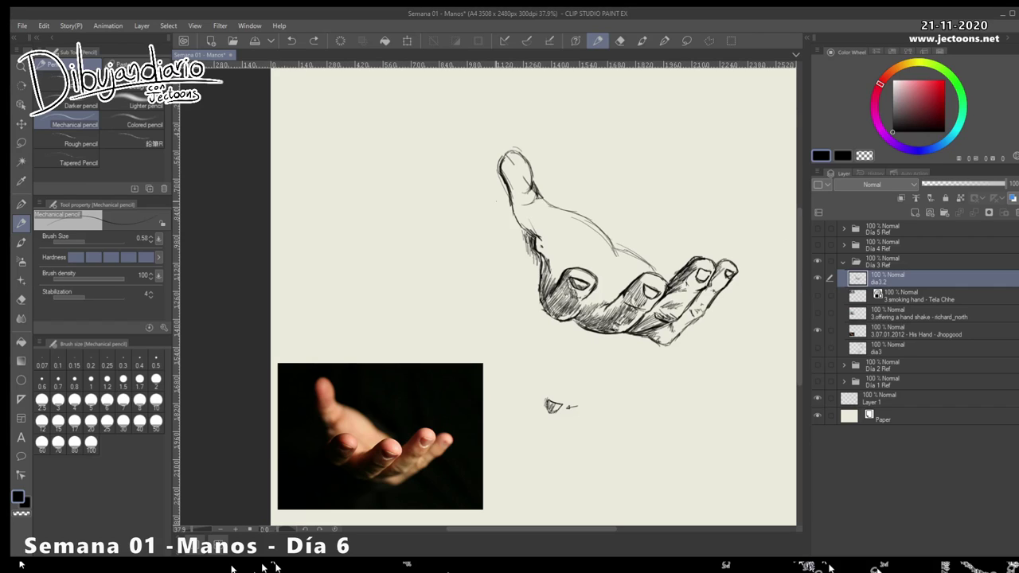
Erase the old thumb and rough in diagonal guide lines for its new direction into the palm
mouse_move(515, 156)
mouse_down()
mouse_move(492, 184)
mouse_move(527, 162)
mouse_move(506, 212)
mouse_move(541, 185)
mouse_move(512, 228)
mouse_move(541, 216)
mouse_move(519, 237)
mouse_up()
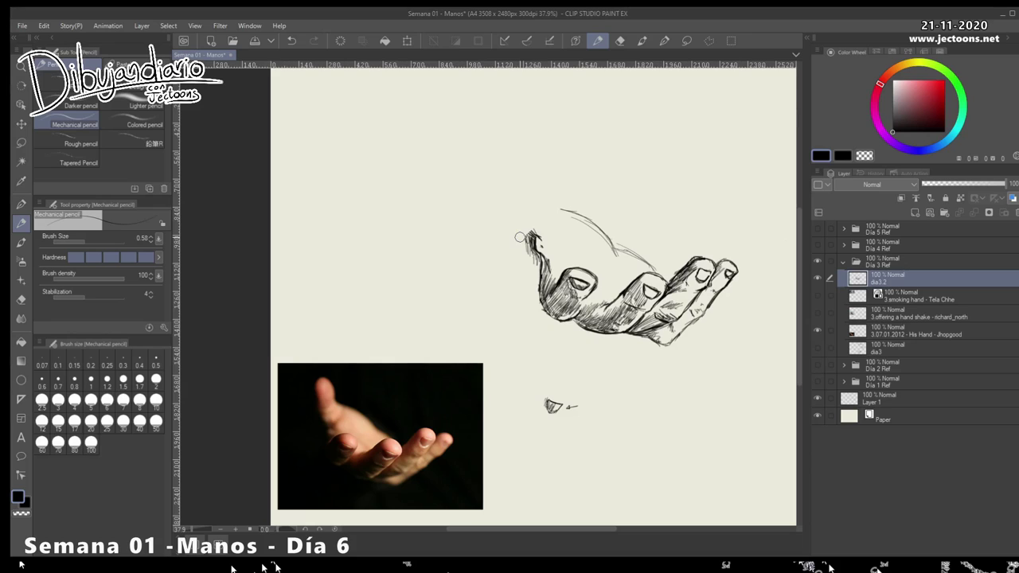
drag(615, 255, 588, 224)
drag(527, 174, 556, 235)
drag(527, 172, 562, 242)
drag(541, 197, 567, 258)
drag(527, 170, 565, 256)
drag(535, 194, 567, 256)
Redraw the thumb's outline with a rounded tip above the wrist shading, and undo the last trial strokes
mouse_move(527, 176)
mouse_down()
mouse_move(554, 209)
mouse_move(534, 170)
mouse_move(522, 167)
mouse_move(517, 195)
mouse_up()
mouse_move(518, 174)
mouse_down()
mouse_move(514, 198)
mouse_move(534, 235)
mouse_up()
mouse_move(522, 194)
mouse_down()
mouse_move(531, 232)
mouse_move(520, 198)
mouse_up()
drag(520, 198, 531, 233)
drag(518, 189, 523, 206)
mouse_move(516, 176)
mouse_down()
mouse_move(518, 193)
mouse_move(515, 183)
mouse_move(541, 177)
mouse_move(547, 199)
mouse_up()
drag(547, 183, 540, 211)
drag(547, 200, 539, 209)
drag(539, 172, 549, 197)
key(ctrl+z)
key(ctrl+z)
key(ctrl+z)
key(ctrl+z)
key(ctrl+z)
key(ctrl+z)
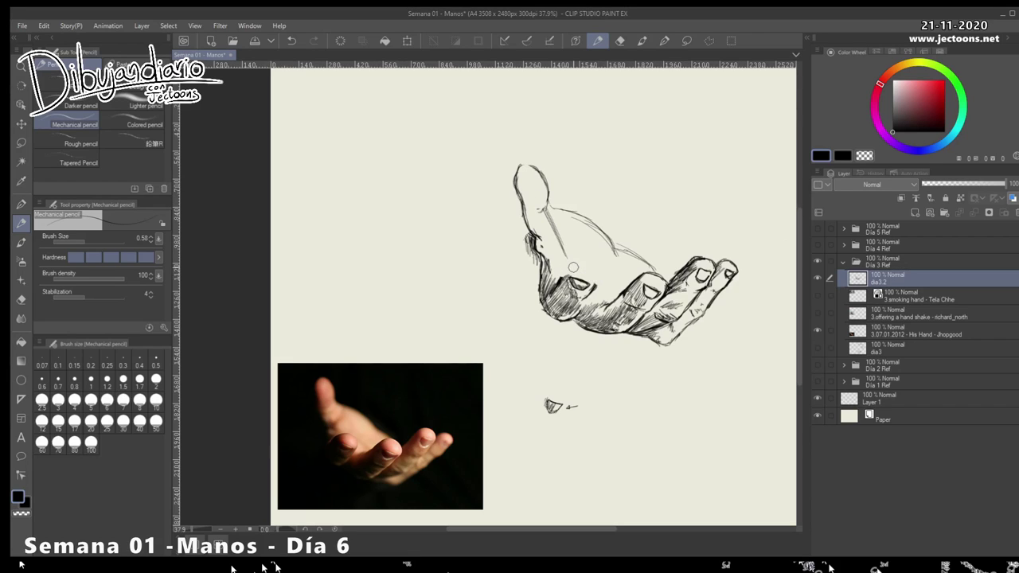
Redraw the index fingertip's rounded outline and its nail
mouse_move(562, 276)
mouse_down()
mouse_move(587, 270)
mouse_move(595, 284)
mouse_up()
drag(585, 285, 576, 280)
drag(573, 280, 567, 289)
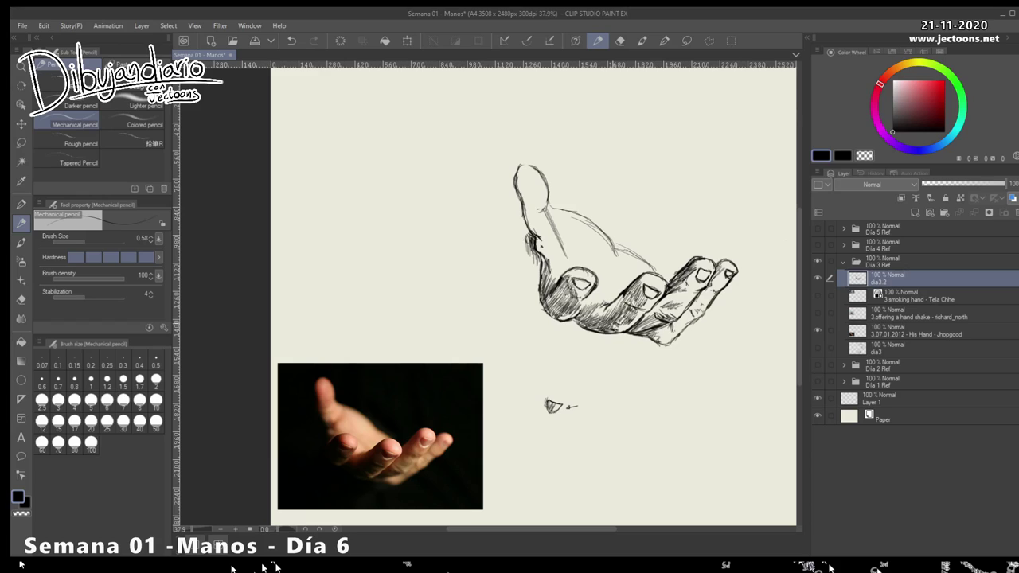
Erase the diagonal guide line inside the thumb and darken the thumb's outer contour down to the wrist shading
drag(568, 251, 547, 211)
drag(536, 226, 540, 236)
mouse_move(536, 211)
mouse_down()
mouse_move(547, 203)
mouse_move(540, 172)
mouse_up()
drag(527, 215, 527, 228)
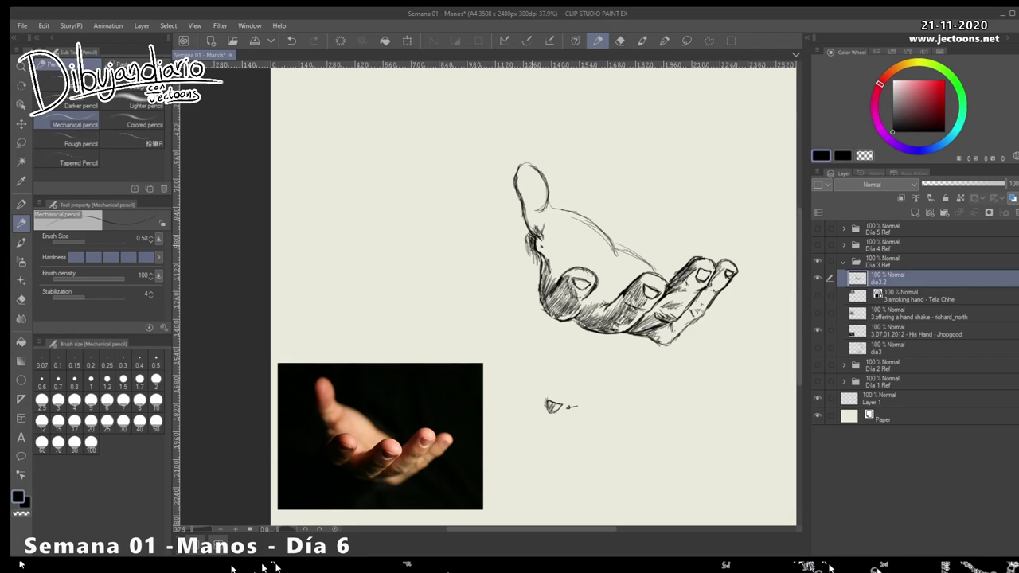
drag(518, 174, 526, 205)
drag(525, 200, 532, 229)
drag(530, 213, 533, 229)
drag(536, 243, 549, 260)
Replace the palm's upper contour with a cleaner curve from the thumb and join it to the middle fingertip
drag(554, 209, 615, 260)
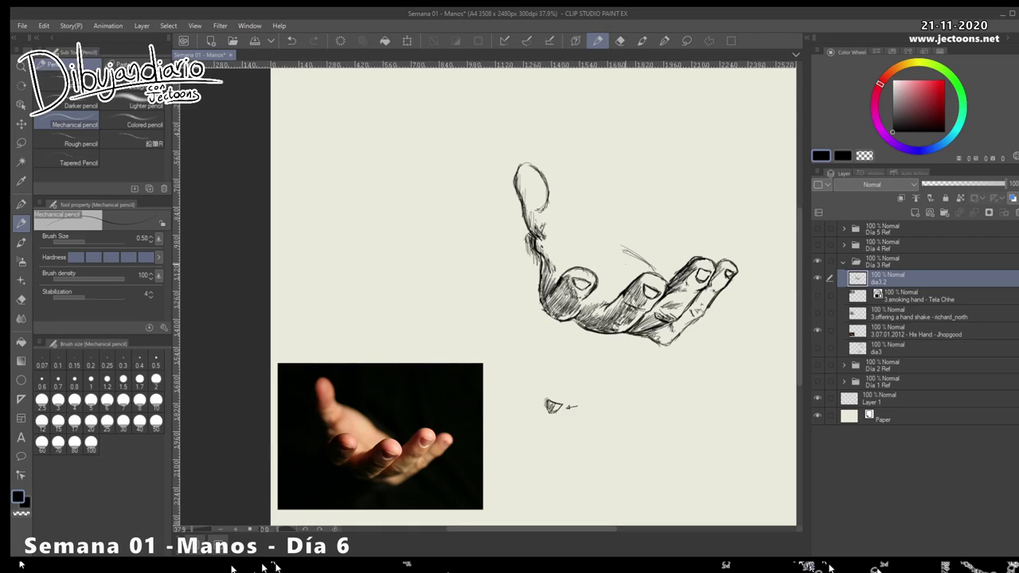
drag(611, 244, 623, 253)
drag(549, 203, 623, 258)
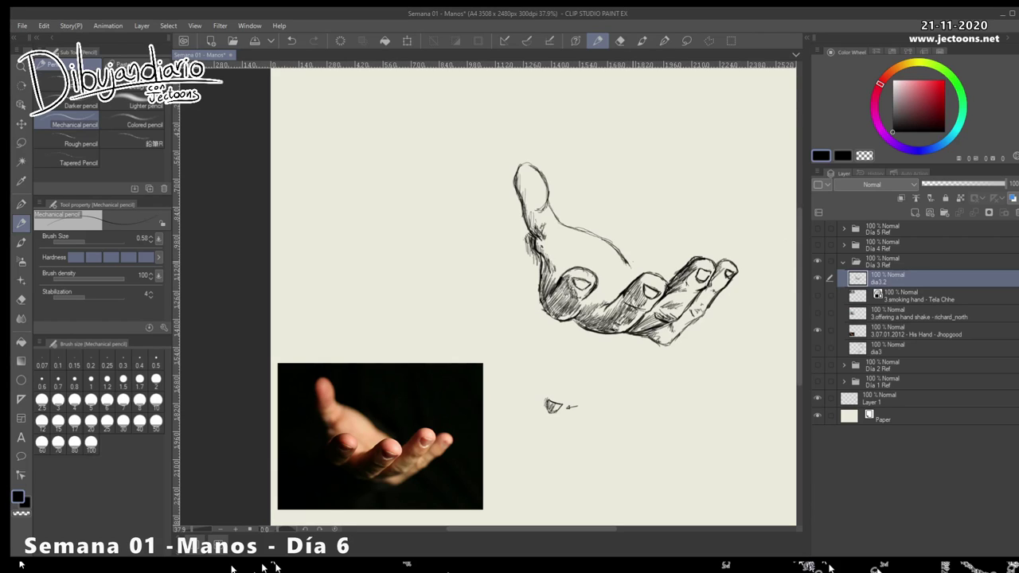
drag(627, 261, 646, 269)
drag(627, 261, 645, 267)
drag(626, 261, 649, 271)
Hatch the inside edge of the thumb and add diagonal background strokes around the outside of the hand
drag(702, 350, 607, 333)
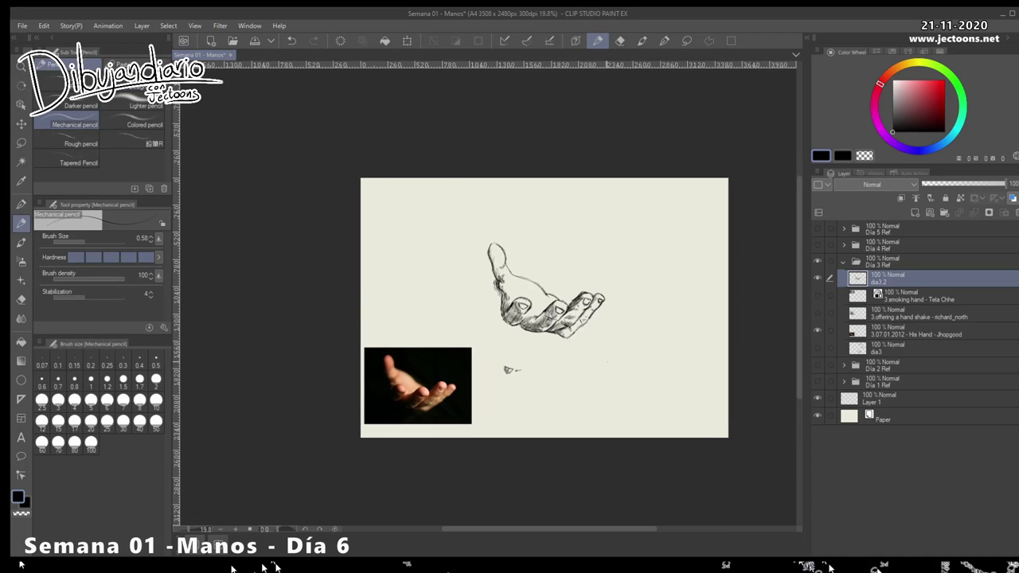
scroll(526, 287, up, 3)
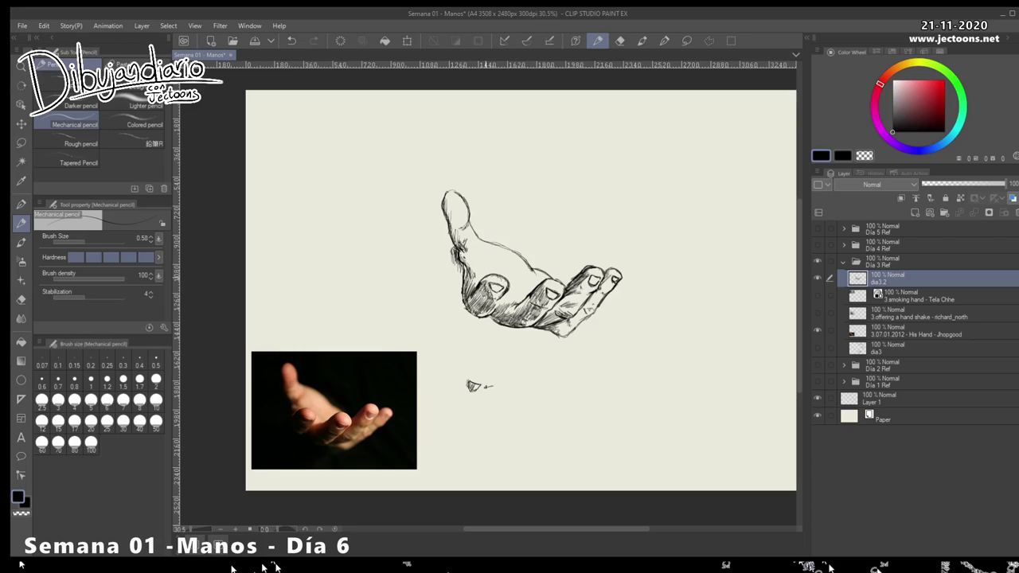
drag(449, 201, 460, 242)
drag(477, 238, 469, 255)
drag(438, 200, 410, 254)
drag(434, 225, 417, 267)
mouse_move(436, 250)
mouse_down()
mouse_move(415, 287)
mouse_move(426, 295)
mouse_up()
mouse_move(444, 273)
mouse_down()
mouse_move(422, 312)
mouse_move(430, 322)
mouse_up()
drag(458, 292, 436, 344)
drag(503, 174, 472, 220)
mouse_move(505, 188)
mouse_down()
mouse_move(475, 231)
mouse_move(481, 237)
mouse_up()
drag(529, 191, 492, 239)
drag(533, 199, 504, 246)
drag(554, 213, 525, 249)
drag(578, 212, 542, 266)
mouse_move(584, 225)
mouse_down()
mouse_move(543, 271)
mouse_move(553, 272)
mouse_up()
drag(588, 244, 561, 276)
drag(469, 321, 435, 343)
mouse_move(455, 331)
mouse_down()
mouse_move(436, 354)
mouse_move(448, 361)
mouse_up()
drag(492, 331, 473, 368)
drag(508, 339, 483, 370)
drag(527, 333, 508, 366)
drag(516, 352, 497, 368)
drag(546, 341, 519, 367)
drag(555, 341, 538, 359)
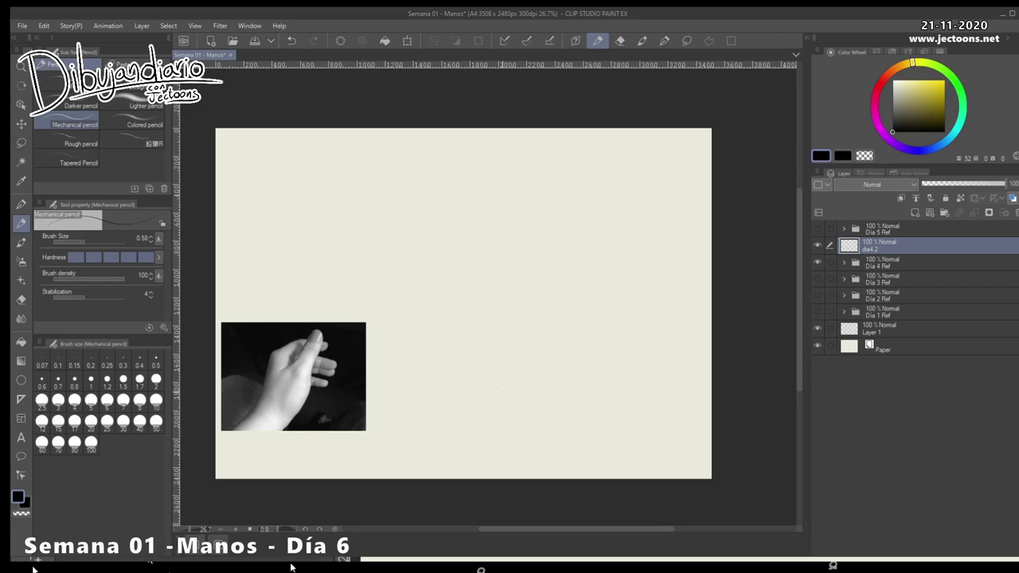
Sketch the angular back, knuckle and thumb-side lines of the palm on dia4.2 from the Día 4 photo
click(843, 262)
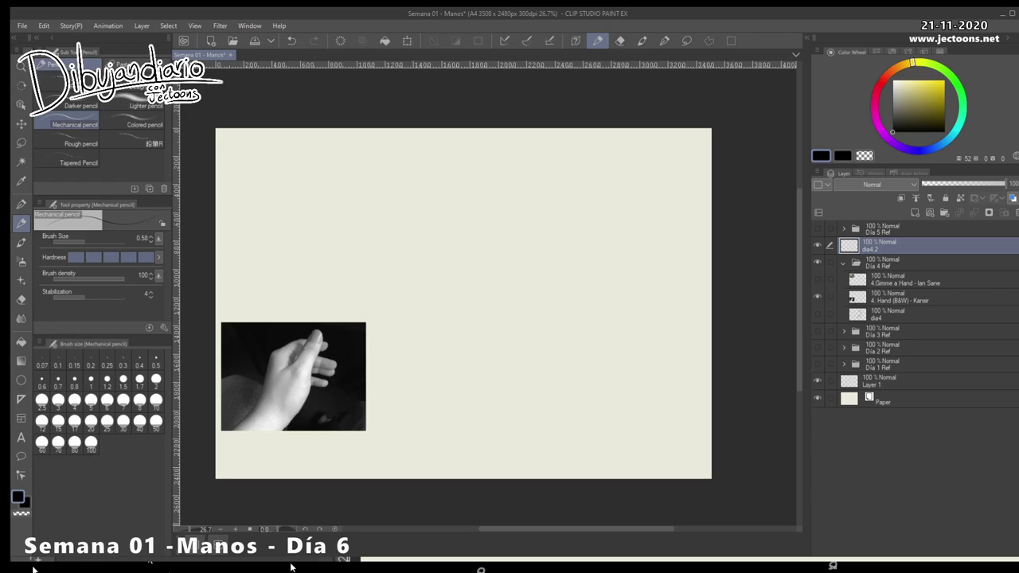
click(843, 262)
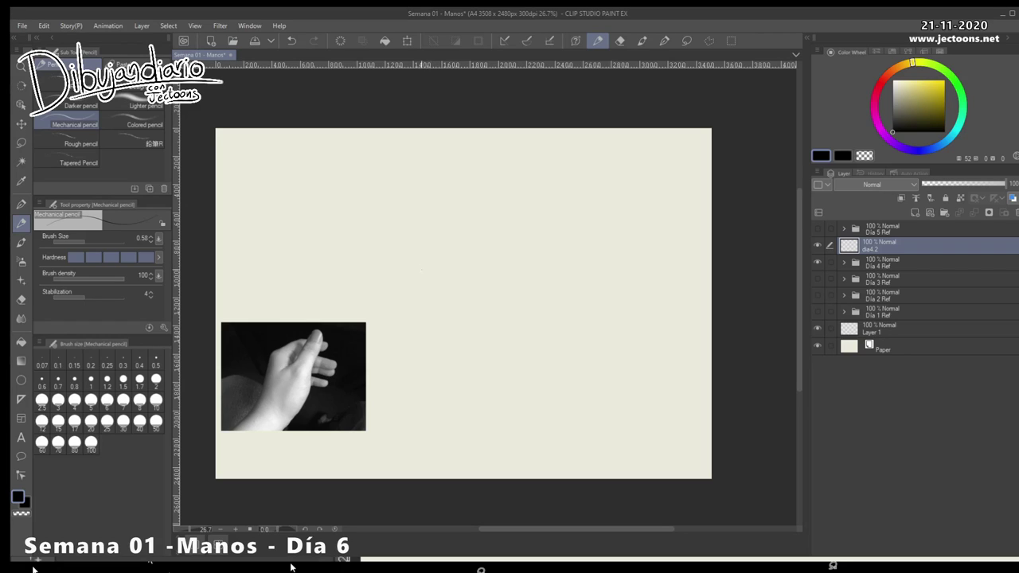
drag(428, 281, 437, 316)
drag(424, 263, 439, 333)
mouse_move(425, 254)
mouse_down()
mouse_move(522, 288)
mouse_move(510, 345)
mouse_up()
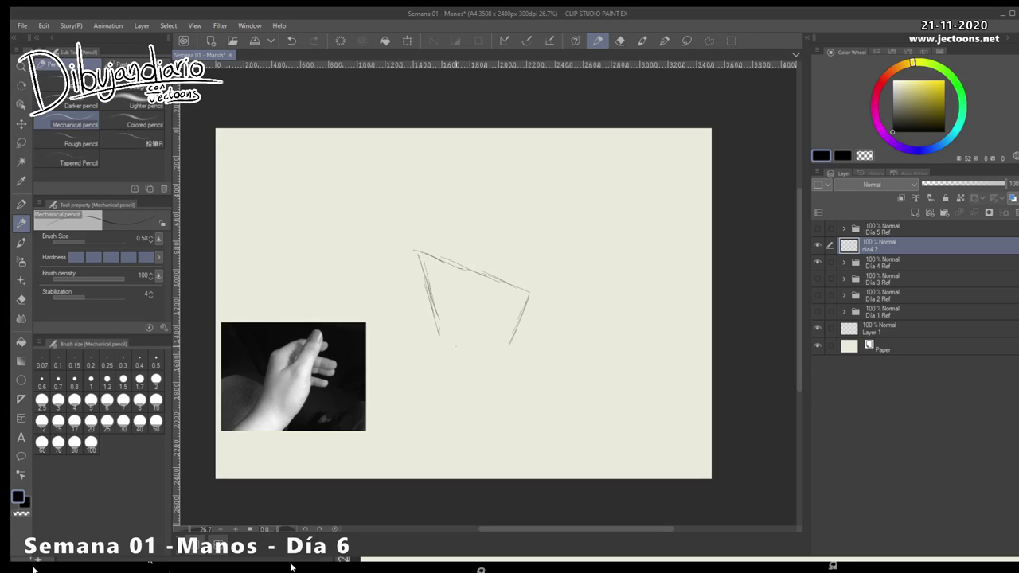
Rough in the palm's lower edge and the start of the forearm, undoing the surplus wrist strokes
mouse_move(446, 334)
mouse_down()
mouse_move(504, 349)
mouse_move(444, 355)
mouse_up()
drag(446, 362, 467, 373)
drag(440, 333, 437, 365)
drag(508, 345, 500, 357)
mouse_move(529, 301)
mouse_down()
mouse_move(525, 341)
mouse_move(498, 374)
mouse_up()
key(ctrl+z)
key(ctrl+z)
mouse_move(438, 332)
mouse_down()
mouse_move(405, 387)
mouse_move(424, 362)
mouse_up()
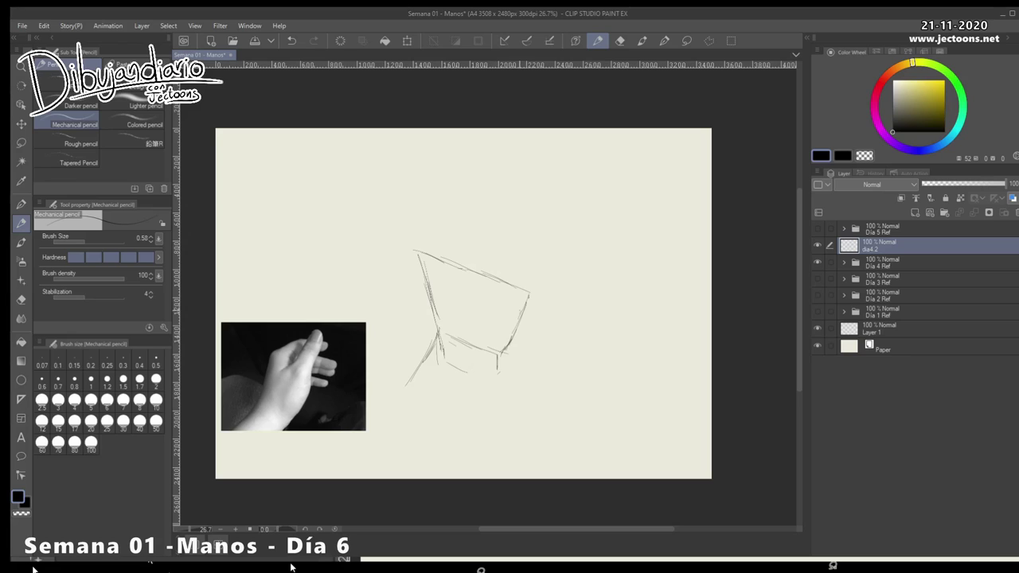
Run the thumb-side palm edge down into the forearm and erase the construction lines across the wrist
mouse_move(521, 288)
mouse_down()
mouse_move(522, 317)
mouse_move(481, 402)
mouse_up()
drag(533, 290, 528, 309)
mouse_move(494, 346)
mouse_down()
mouse_move(492, 362)
mouse_move(471, 348)
mouse_up()
mouse_move(461, 373)
mouse_down()
mouse_move(435, 360)
mouse_move(473, 358)
mouse_up()
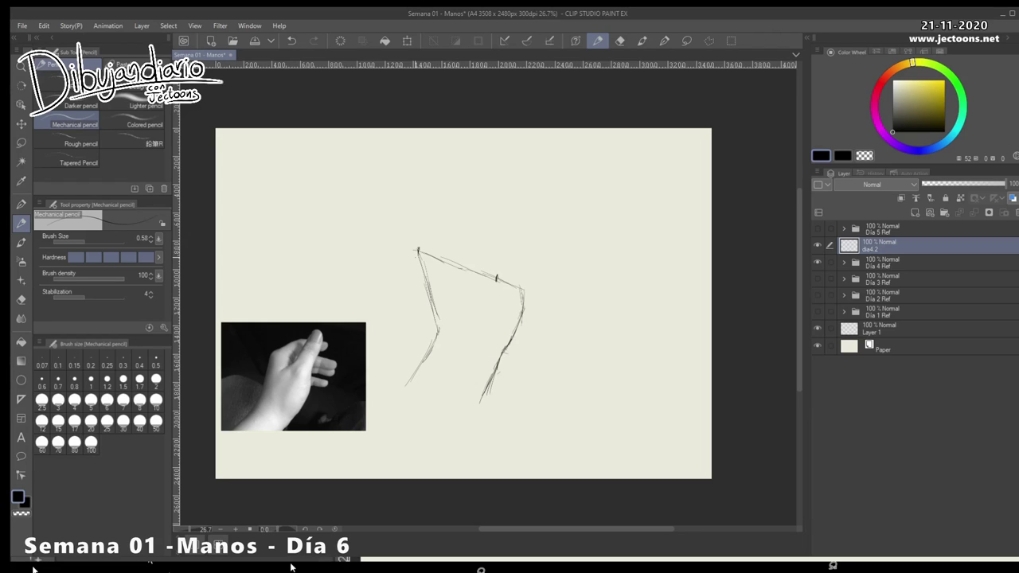
Erase the back-of-hand line and redraw it further inward, joining it to the wrist
mouse_move(410, 253)
mouse_down()
mouse_move(427, 274)
mouse_move(439, 260)
mouse_move(429, 297)
mouse_move(440, 328)
mouse_up()
mouse_move(437, 257)
mouse_down()
mouse_move(463, 269)
mouse_move(434, 268)
mouse_up()
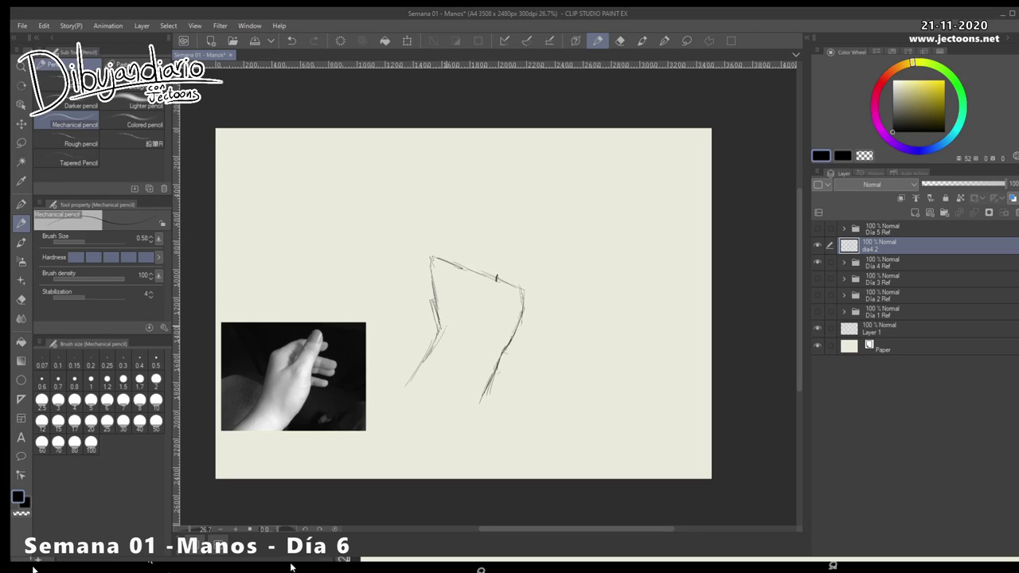
drag(445, 323, 418, 372)
drag(431, 272, 436, 303)
Sketch the bent index finger's upper edge from the knuckle and mark where the thumb meets the palm
drag(433, 253, 459, 237)
mouse_move(453, 243)
mouse_down()
mouse_move(477, 235)
mouse_move(471, 230)
mouse_up()
drag(483, 241, 477, 250)
drag(482, 266, 471, 274)
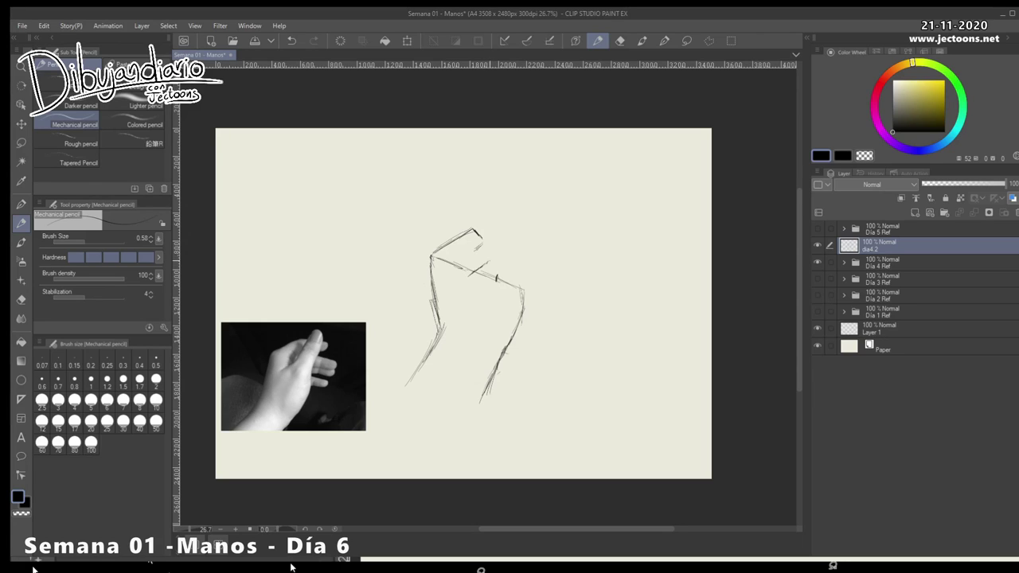
Draw the raised thumb's outline with a rounded tip and connect both sides to the palm
mouse_move(478, 250)
mouse_down()
mouse_move(478, 266)
mouse_move(482, 240)
mouse_up()
drag(491, 244, 476, 265)
drag(483, 263, 495, 253)
drag(492, 260, 504, 231)
drag(517, 223, 527, 251)
drag(513, 223, 501, 243)
drag(496, 246, 513, 212)
mouse_move(514, 211)
mouse_down()
mouse_move(532, 215)
mouse_move(523, 255)
mouse_up()
drag(519, 263, 519, 328)
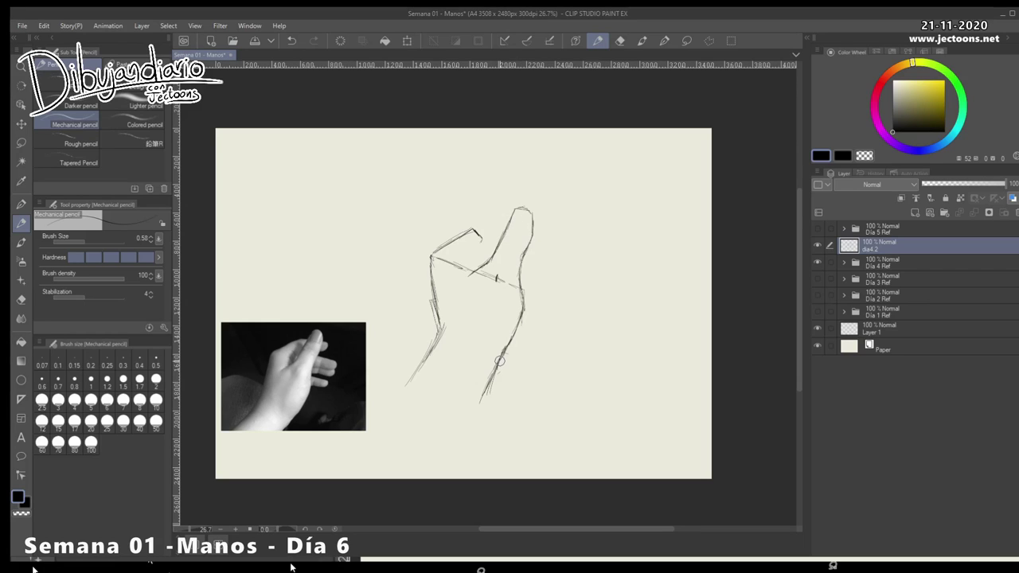
Add the thumb's nail and knuckle creases and darken its side contours
mouse_move(500, 244)
mouse_down()
mouse_move(524, 242)
mouse_move(529, 226)
mouse_up()
mouse_move(512, 234)
mouse_down()
mouse_move(530, 228)
mouse_move(515, 214)
mouse_up()
drag(508, 227, 516, 212)
drag(508, 243, 522, 240)
drag(493, 257, 478, 270)
drag(532, 233, 524, 309)
drag(520, 268, 521, 283)
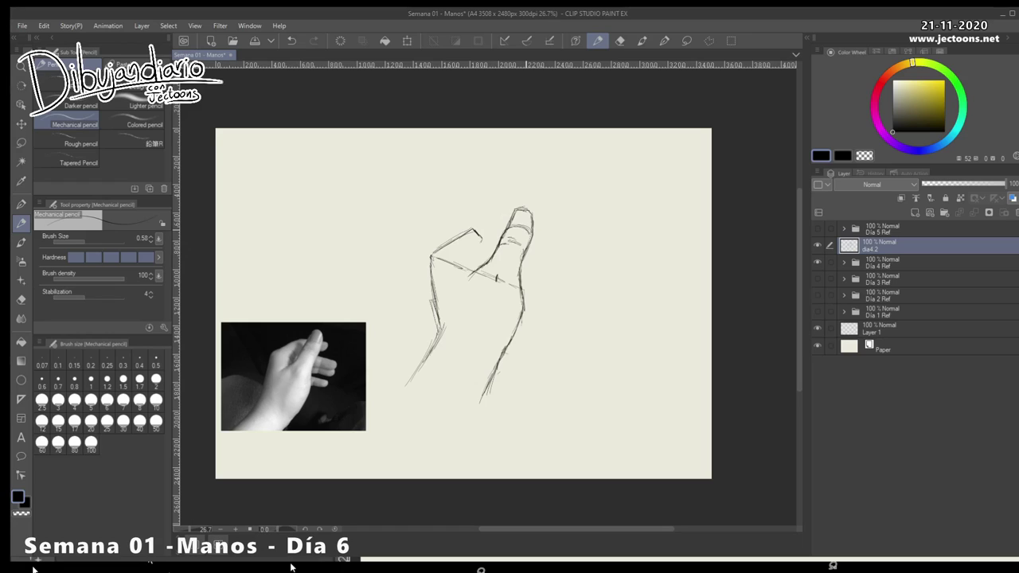
Add crease and form lines across the thumb's knuckle and undo the surplus trial strokes
drag(508, 248, 523, 253)
drag(491, 273, 497, 282)
drag(509, 256, 505, 277)
drag(519, 229, 518, 249)
key(ctrl+z)
key(ctrl+z)
key(ctrl+z)
key(ctrl+z)
key(ctrl+z)
key(ctrl+z)
key(ctrl+z)
key(ctrl+z)
key(ctrl+z)
key(ctrl+z)
key(ctrl+z)
Darken the thumb-side wrist contour and block in the fingers showing behind the thumb
drag(523, 299, 485, 403)
drag(522, 297, 551, 299)
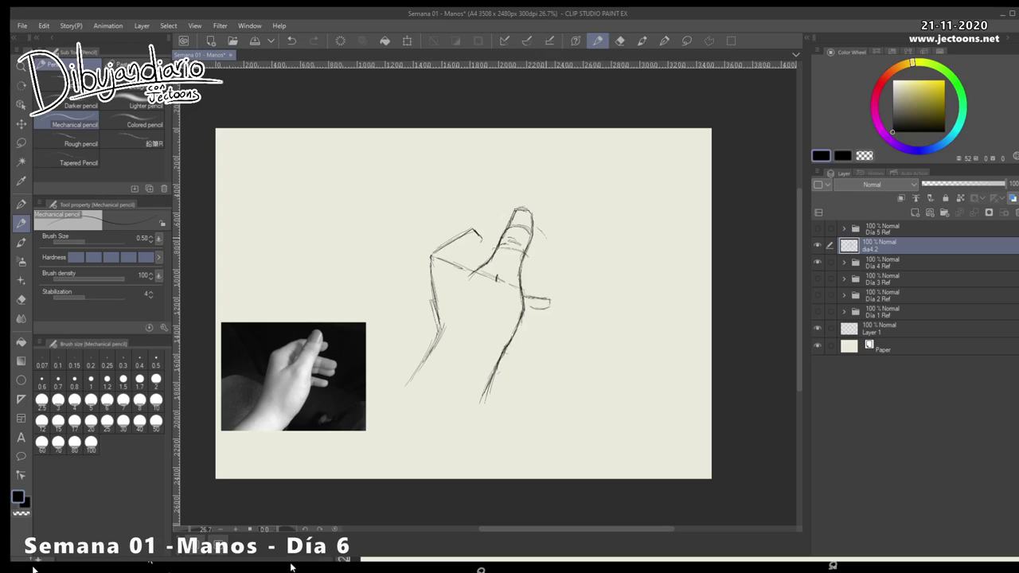
mouse_move(538, 230)
mouse_down()
mouse_move(557, 282)
mouse_move(544, 235)
mouse_up()
mouse_move(529, 256)
mouse_down()
mouse_move(554, 256)
mouse_move(553, 290)
mouse_move(538, 273)
mouse_move(556, 283)
mouse_up()
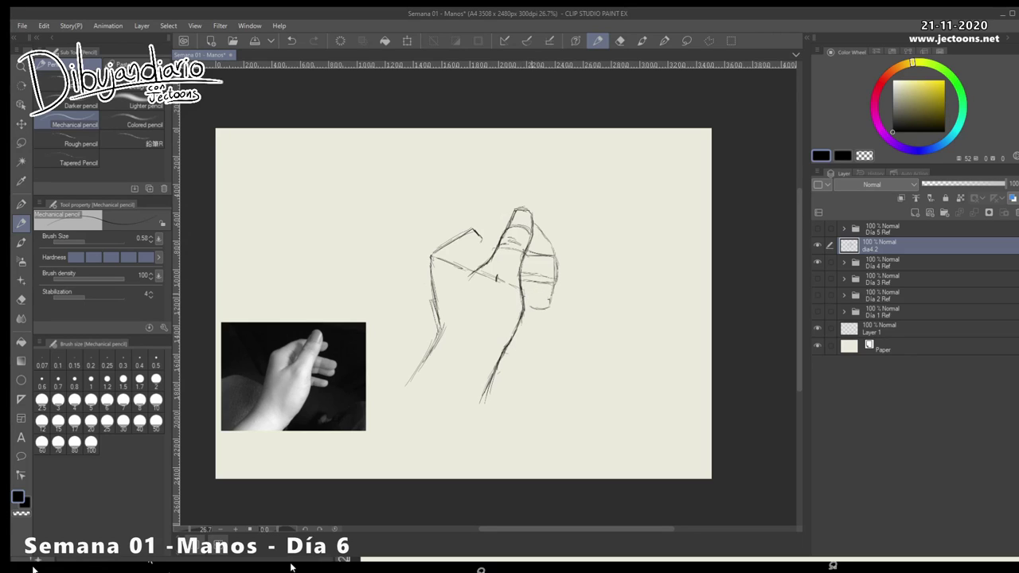
drag(522, 295, 553, 300)
key(ctrl+z)
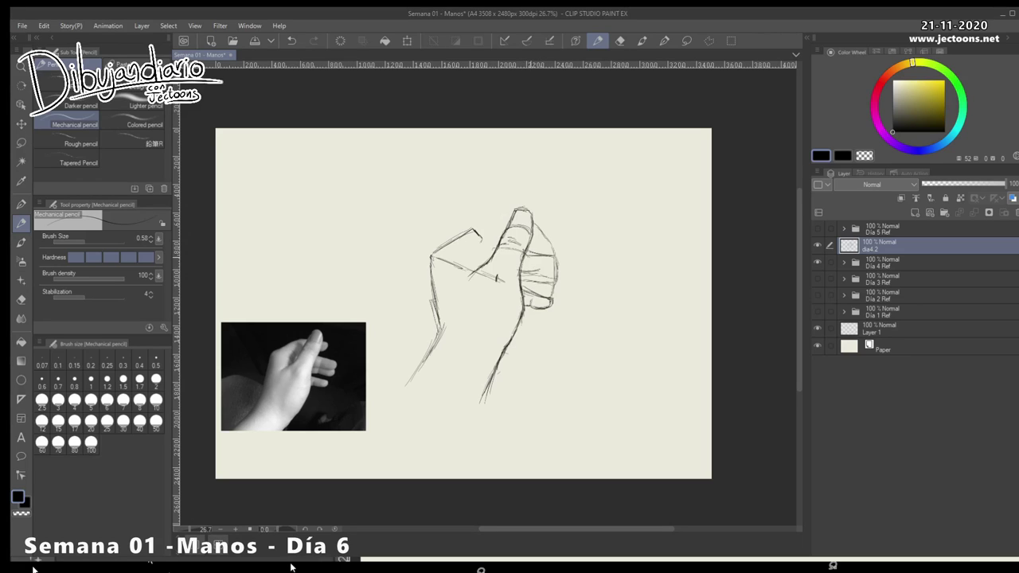
Add division lines to the fingers behind the thumb and erase the rough index and back-of-hand outlines
drag(524, 253, 554, 257)
drag(561, 270, 518, 269)
mouse_move(537, 256)
mouse_down()
mouse_move(540, 280)
mouse_move(551, 266)
mouse_up()
mouse_move(481, 230)
mouse_down()
mouse_move(442, 253)
mouse_move(443, 309)
mouse_move(444, 252)
mouse_move(480, 218)
mouse_up()
mouse_move(434, 243)
mouse_down()
mouse_move(434, 313)
mouse_move(433, 260)
mouse_move(454, 233)
mouse_move(481, 240)
mouse_move(480, 228)
mouse_move(441, 259)
mouse_up()
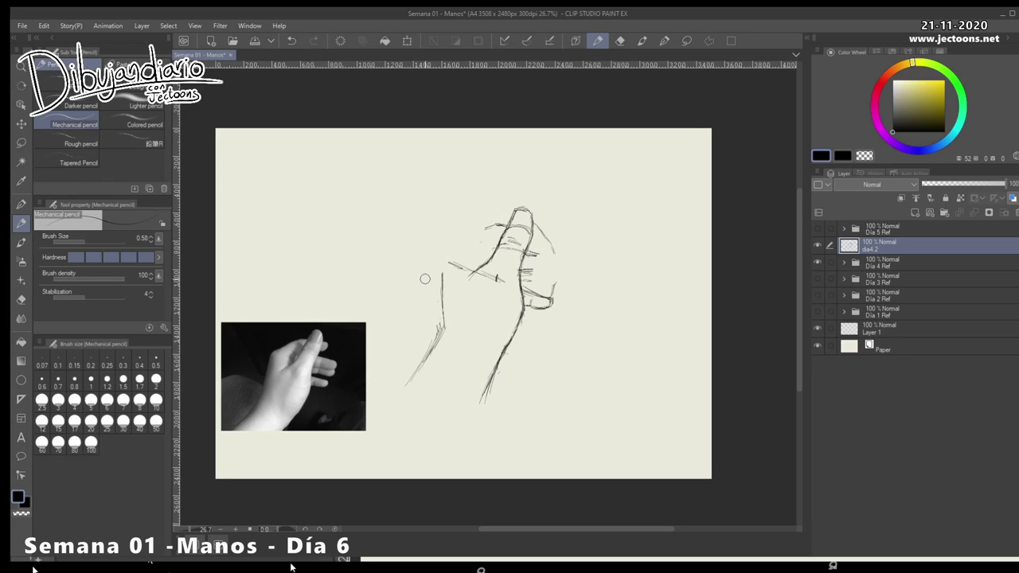
Redraw the index finger and back of the hand as a narrower curve and outline the fingertip behind the thumb
drag(487, 229, 449, 257)
mouse_move(443, 283)
mouse_down()
mouse_move(445, 330)
mouse_move(444, 311)
mouse_up()
drag(447, 259, 500, 225)
drag(535, 243, 544, 235)
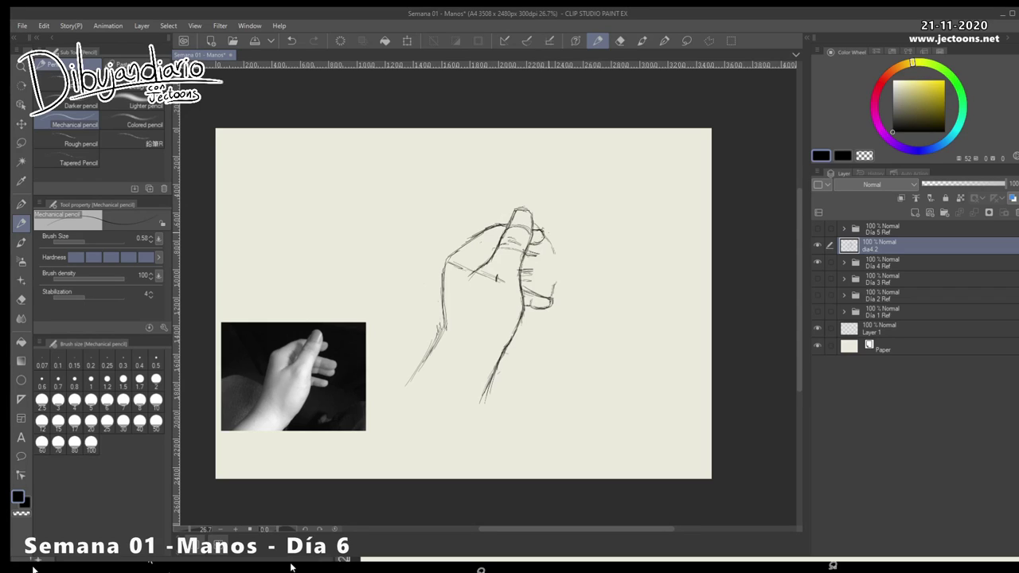
Hatch the shadow between the index finger and thumb and strengthen the finger and back-of-hand contours
drag(529, 254, 556, 261)
drag(595, 275, 611, 280)
mouse_move(604, 254)
mouse_down()
mouse_move(609, 273)
mouse_move(630, 270)
mouse_up()
drag(481, 258, 481, 264)
mouse_move(442, 268)
mouse_down()
mouse_move(446, 331)
mouse_move(430, 352)
mouse_up()
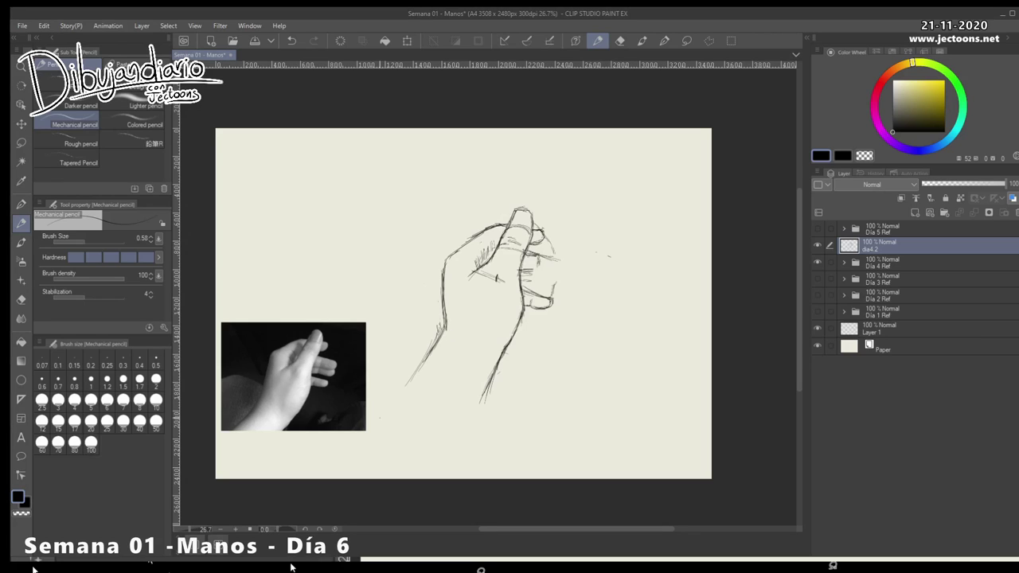
Redraw a clean wrist line below the back of the hand and outline the middle finger behind the thumb
drag(446, 330, 406, 385)
drag(437, 334, 427, 345)
drag(614, 260, 597, 254)
drag(538, 270, 554, 270)
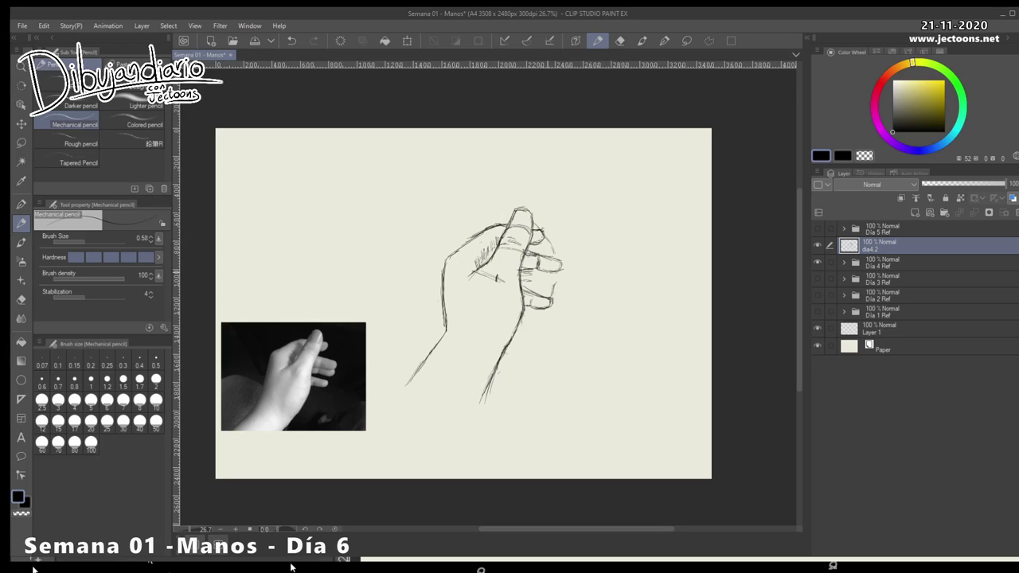
Strengthen the division and contour lines of the fingers behind the thumb, and undo the trial strokes on the hand
drag(523, 275, 540, 275)
drag(540, 282, 559, 280)
mouse_move(488, 282)
mouse_down()
mouse_move(420, 403)
mouse_move(483, 315)
mouse_move(486, 338)
mouse_move(485, 288)
mouse_move(487, 326)
mouse_move(465, 275)
mouse_move(458, 293)
mouse_move(489, 239)
mouse_up()
key(ctrl+z)
key(ctrl+z)
key(ctrl+z)
key(ctrl+z)
key(ctrl+z)
key(ctrl+z)
key(ctrl+z)
key(ctrl+z)
Sketch a small thumbnail study beside the reference photo, with a rounded tip and a curved base
key(ctrl+space)
drag(440, 340, 669, 298)
drag(568, 345, 625, 341)
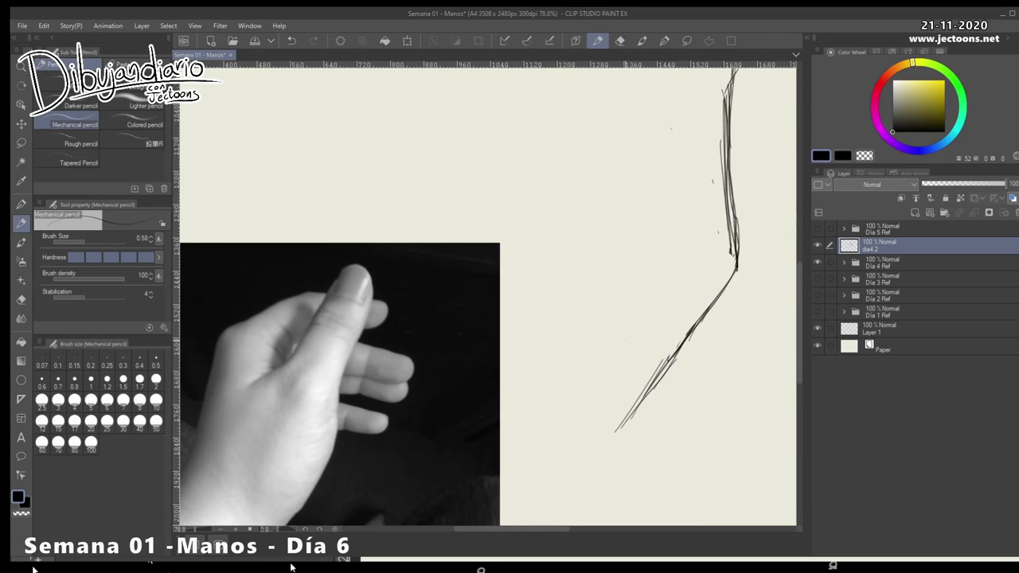
drag(545, 289, 596, 296)
mouse_move(550, 258)
mouse_down()
mouse_move(546, 285)
mouse_move(563, 241)
mouse_move(593, 234)
mouse_move(612, 259)
mouse_move(599, 301)
mouse_up()
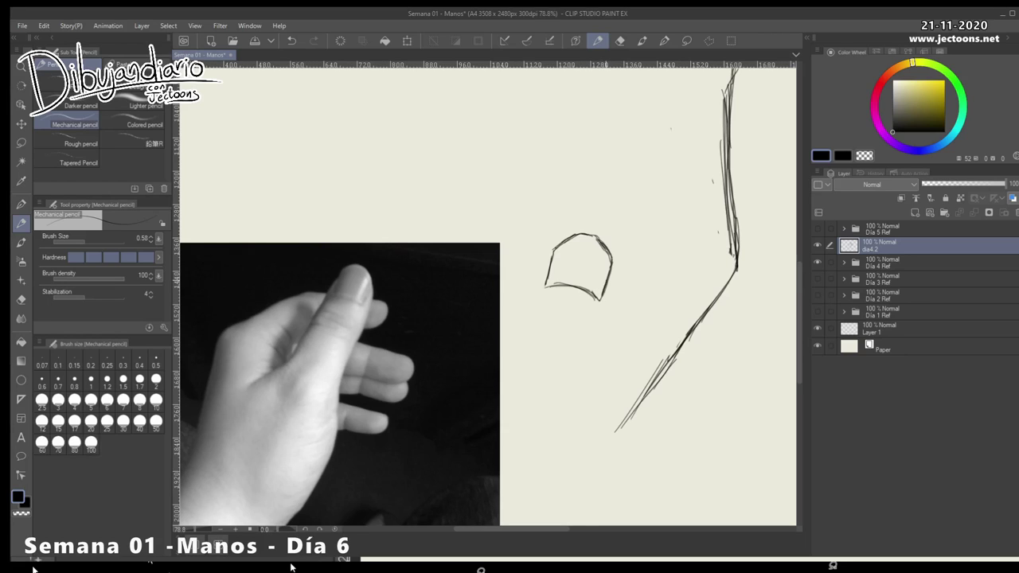
Undo the nail study's base and side strokes, redraw them, and add short shading lines inside both edges
key(ctrl+z)
key(ctrl+z)
key(ctrl+z)
key(ctrl+z)
key(ctrl+z)
drag(611, 256, 605, 278)
drag(545, 285, 597, 295)
drag(611, 260, 602, 295)
drag(598, 257, 600, 275)
drag(560, 244, 548, 278)
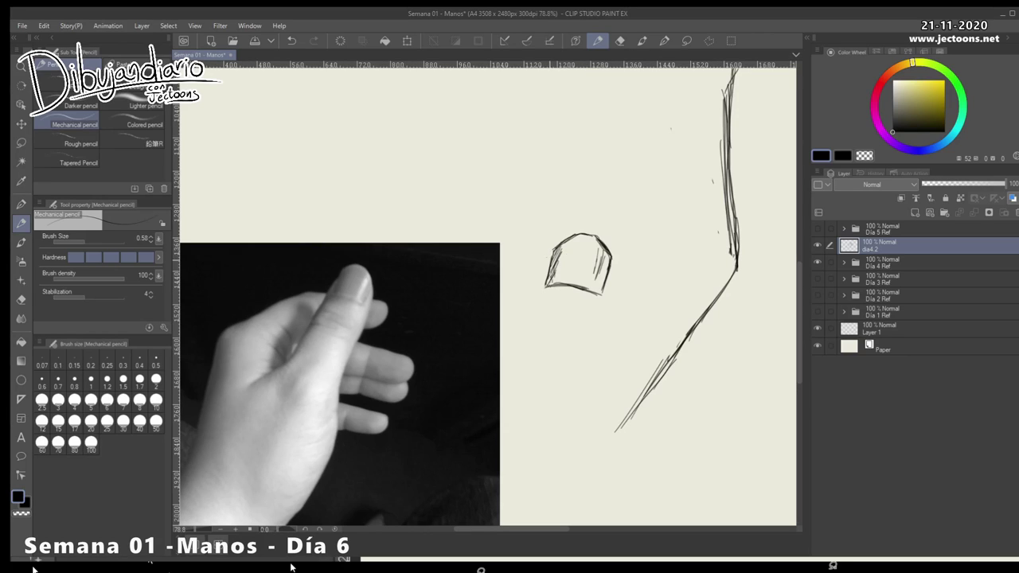
Outline the fingertip around the nail study with side contours and a rounded upper curve
drag(547, 262, 530, 315)
drag(610, 262, 612, 299)
mouse_move(564, 239)
mouse_down()
mouse_move(594, 237)
mouse_move(602, 243)
mouse_move(574, 242)
mouse_move(586, 238)
mouse_move(606, 255)
mouse_move(576, 240)
mouse_move(559, 248)
mouse_up()
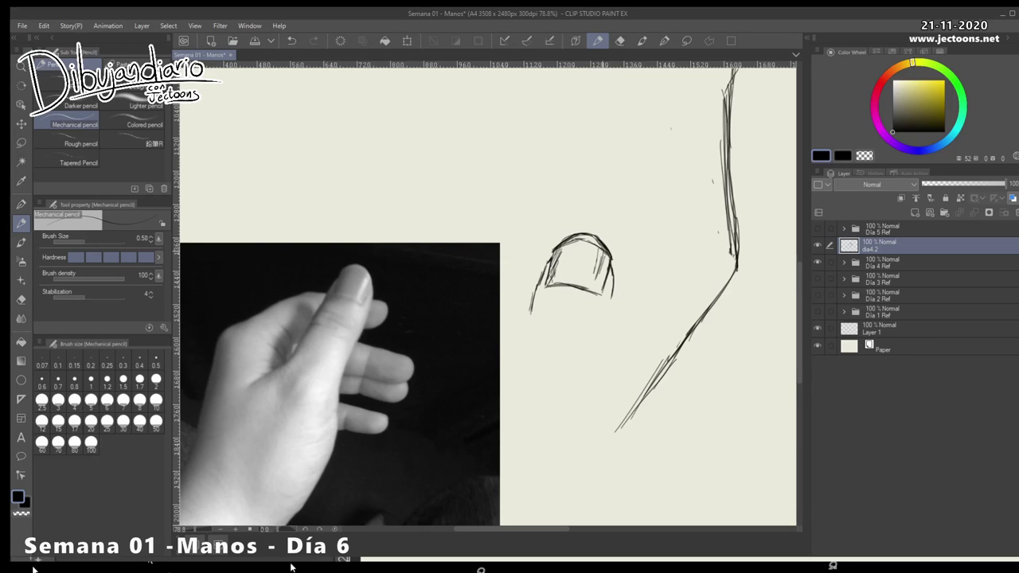
mouse_move(609, 258)
mouse_down()
mouse_move(587, 243)
mouse_move(611, 309)
mouse_move(604, 321)
mouse_up()
mouse_move(614, 276)
mouse_down()
mouse_move(592, 351)
mouse_move(596, 410)
mouse_up()
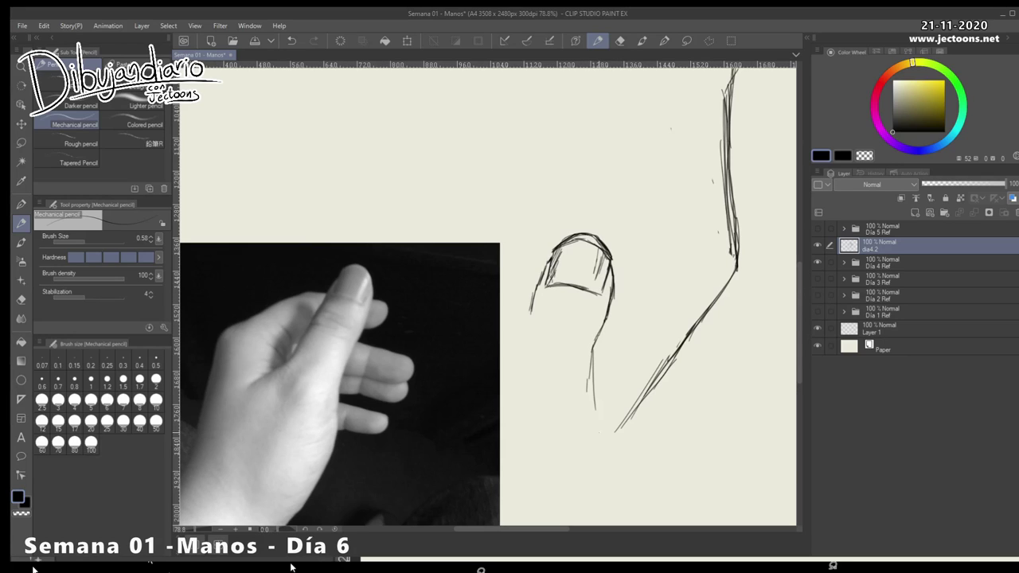
drag(533, 309, 510, 370)
drag(532, 261, 509, 368)
mouse_move(610, 309)
mouse_down()
mouse_move(594, 347)
mouse_move(594, 408)
mouse_up()
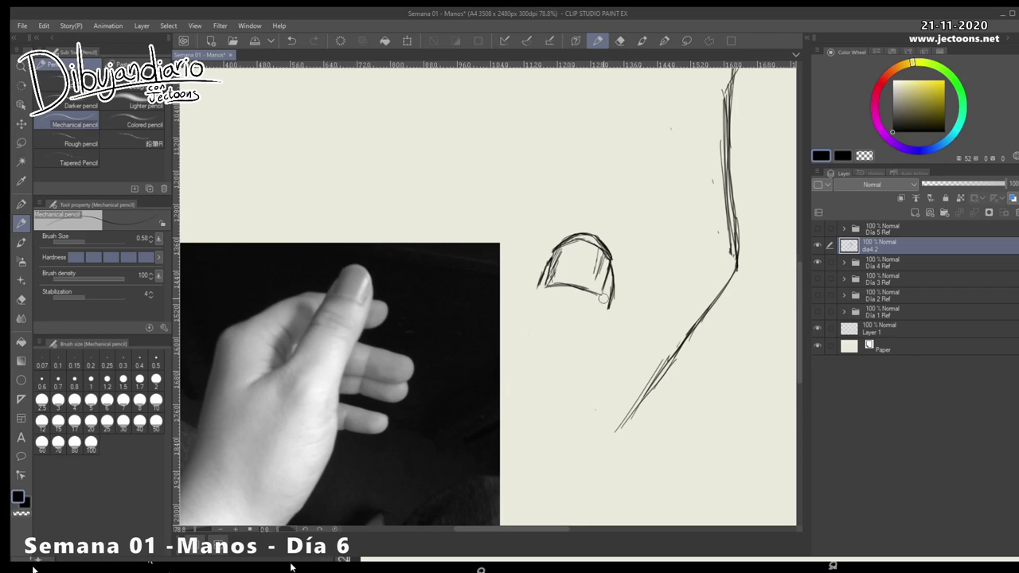
Rework the right edge of the nail study so it curves inward to meet the base corner
mouse_move(600, 276)
mouse_down()
mouse_move(608, 256)
mouse_move(610, 285)
mouse_up()
mouse_move(607, 250)
mouse_down()
mouse_move(604, 295)
mouse_move(607, 280)
mouse_up()
drag(613, 265, 608, 279)
mouse_move(612, 265)
mouse_down()
mouse_move(599, 296)
mouse_move(575, 286)
mouse_up()
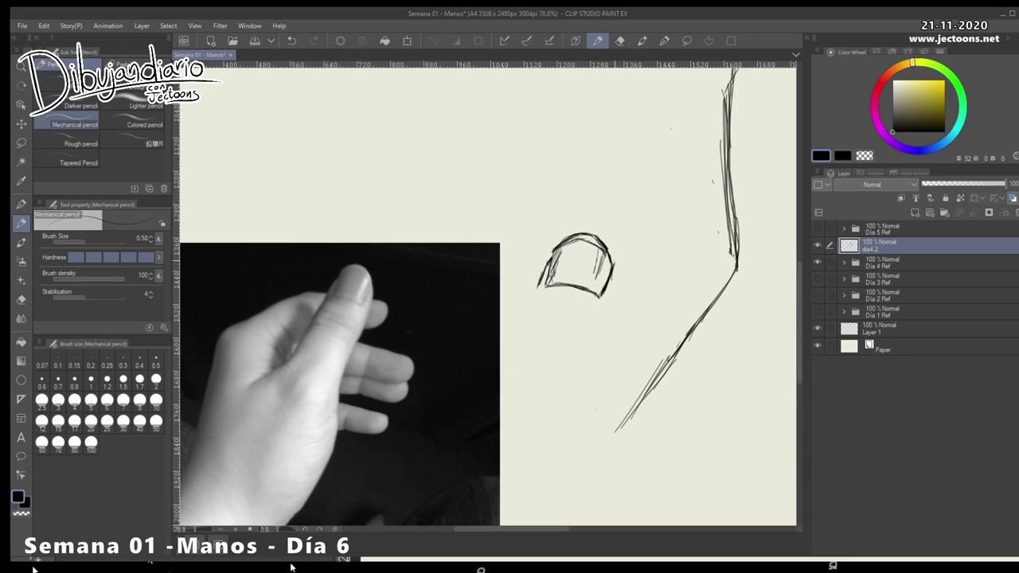
mouse_move(617, 267)
mouse_down()
mouse_move(620, 291)
mouse_move(612, 282)
mouse_up()
Undo the excess edge strokes, then darken the nail's right edge and add a separate fingertip contour outside it
key(ctrl+z)
key(ctrl+z)
key(ctrl+z)
key(ctrl+z)
key(ctrl+z)
key(ctrl+z)
drag(610, 259, 619, 288)
drag(612, 264, 605, 295)
drag(605, 280, 603, 296)
mouse_move(510, 168)
mouse_down()
mouse_move(581, 176)
mouse_move(554, 199)
mouse_move(516, 191)
mouse_up()
drag(568, 169, 614, 172)
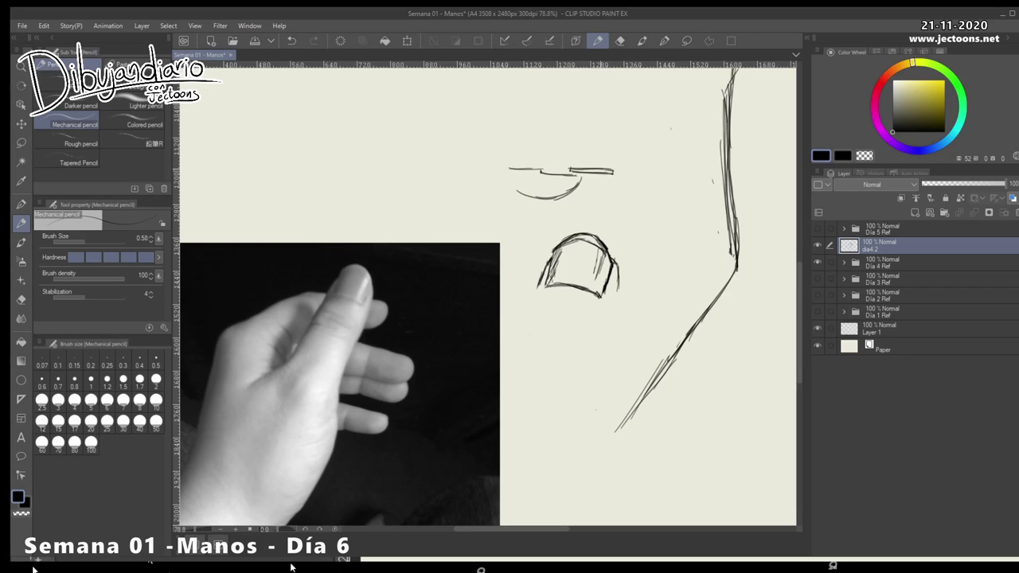
mouse_move(551, 160)
mouse_down()
mouse_move(610, 159)
mouse_move(559, 158)
mouse_up()
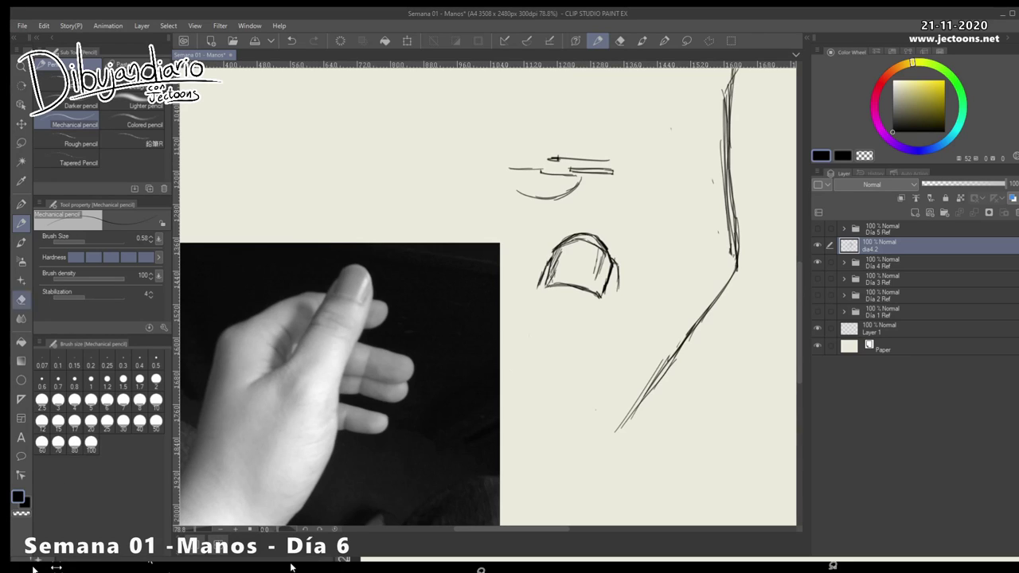
key(m)
mouse_move(612, 164)
mouse_down()
mouse_move(565, 168)
mouse_move(610, 174)
mouse_up()
key(k)
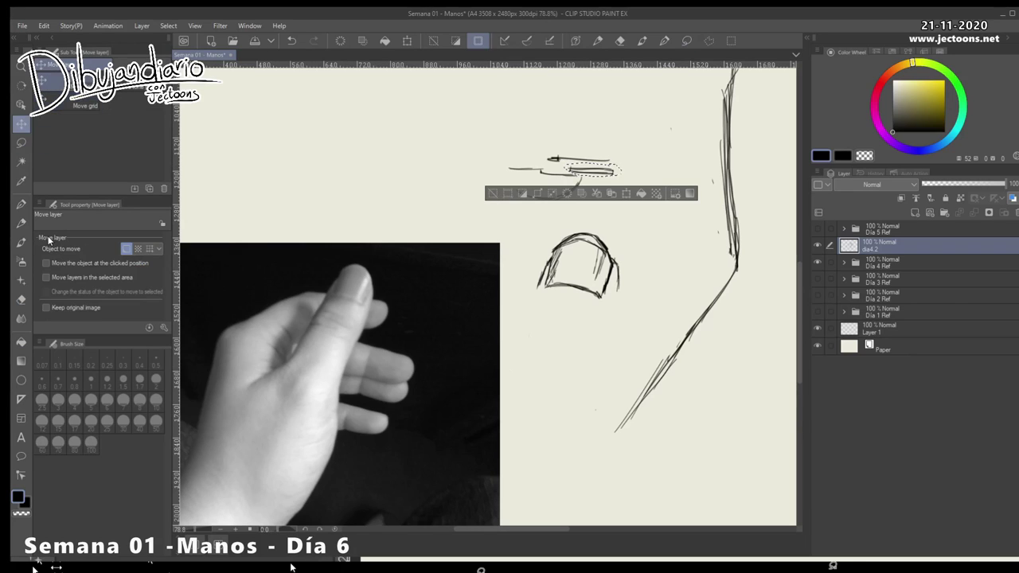
drag(601, 164, 577, 166)
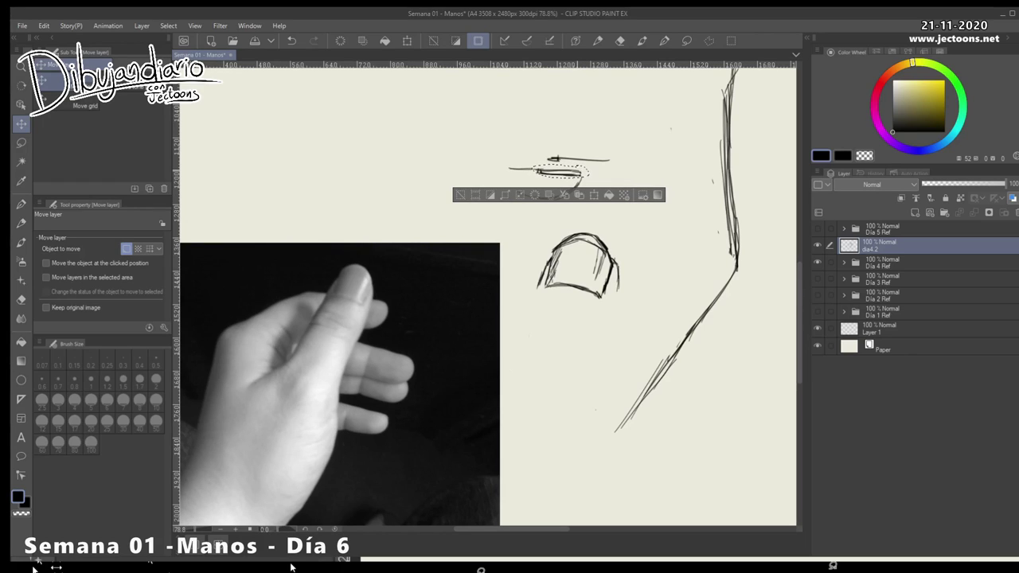
key(ctrl+z)
key(ctrl+z)
key(ctrl+z)
key(ctrl+z)
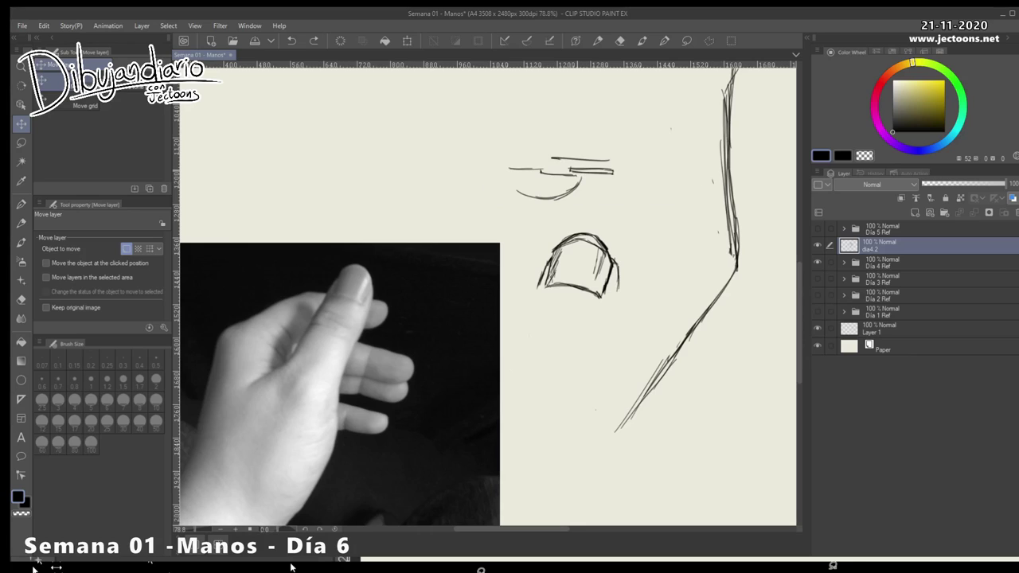
key(ctrl+z)
key(ctrl+z)
key(ctrl+z)
key(ctrl+z)
key(ctrl+z)
key(ctrl+z)
key(ctrl+z)
key(ctrl+z)
key(ctrl+z)
key(ctrl+z)
key(ctrl+z)
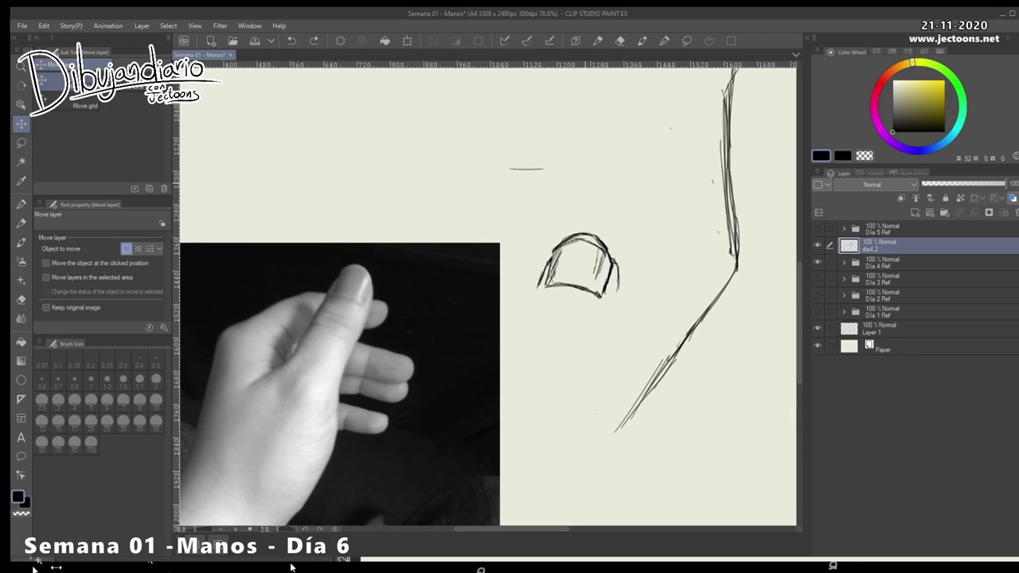
Draw a curved nail profile above the nail study with the Mechanical pencil, plus a closed front-view nail shape beside it
key(p)
key(p)
key(p)
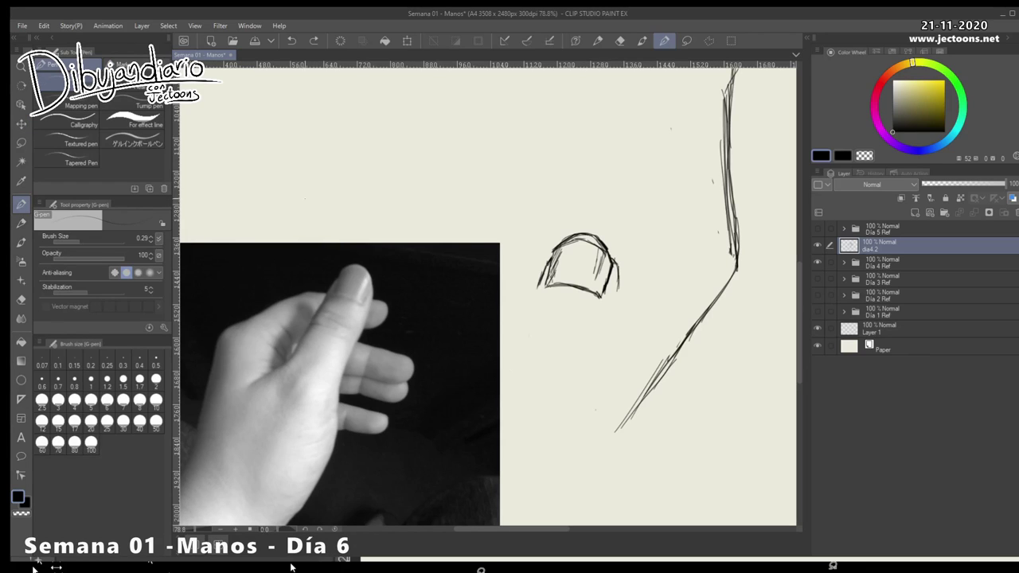
drag(473, 172, 538, 172)
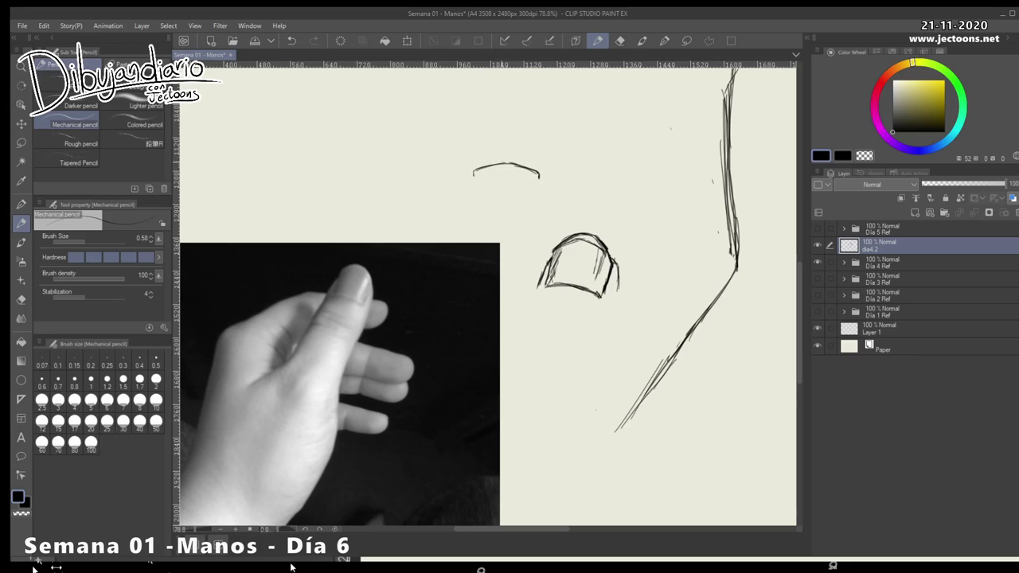
drag(474, 171, 538, 174)
mouse_move(570, 163)
mouse_down()
mouse_move(592, 150)
mouse_move(612, 157)
mouse_move(583, 152)
mouse_move(583, 167)
mouse_move(615, 168)
mouse_move(580, 152)
mouse_move(614, 166)
mouse_move(570, 166)
mouse_move(612, 166)
mouse_up()
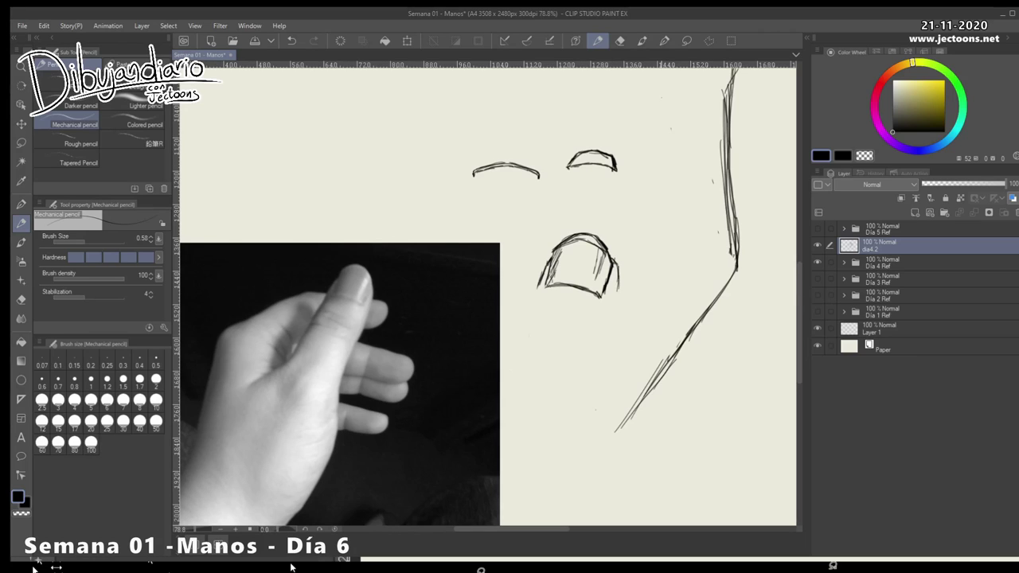
Outline a rounded fingertip around the front-view nail, undoing strokes to correct its contour
drag(595, 133, 607, 134)
mouse_move(583, 140)
mouse_down()
mouse_move(613, 140)
mouse_move(556, 165)
mouse_up()
mouse_move(586, 132)
mouse_down()
mouse_move(559, 164)
mouse_move(560, 182)
mouse_move(603, 194)
mouse_up()
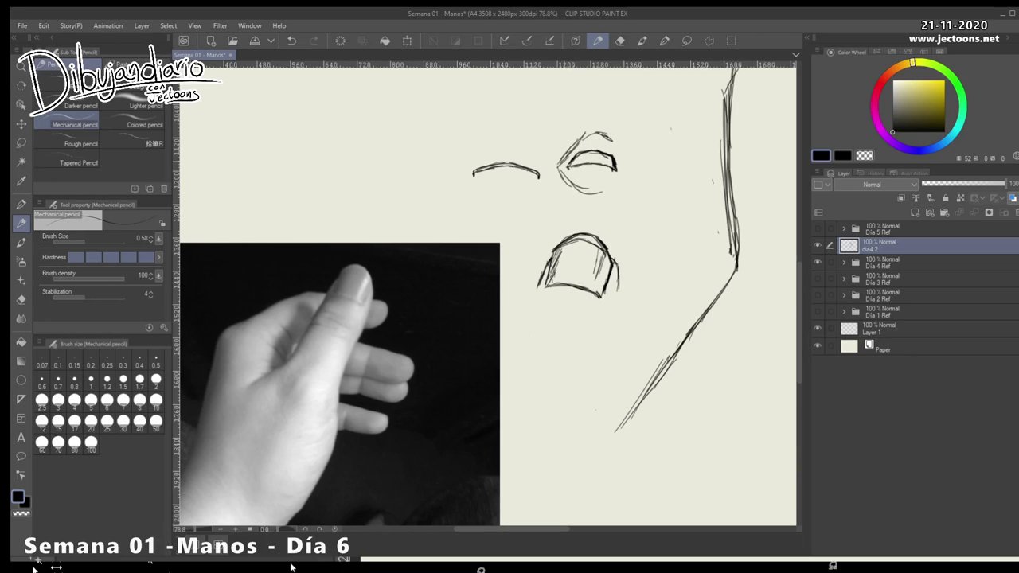
mouse_move(620, 137)
mouse_down()
mouse_move(634, 184)
mouse_move(624, 167)
mouse_move(604, 194)
mouse_up()
key(ctrl+z)
key(ctrl+z)
key(ctrl+z)
key(ctrl+z)
key(ctrl+z)
key(ctrl+z)
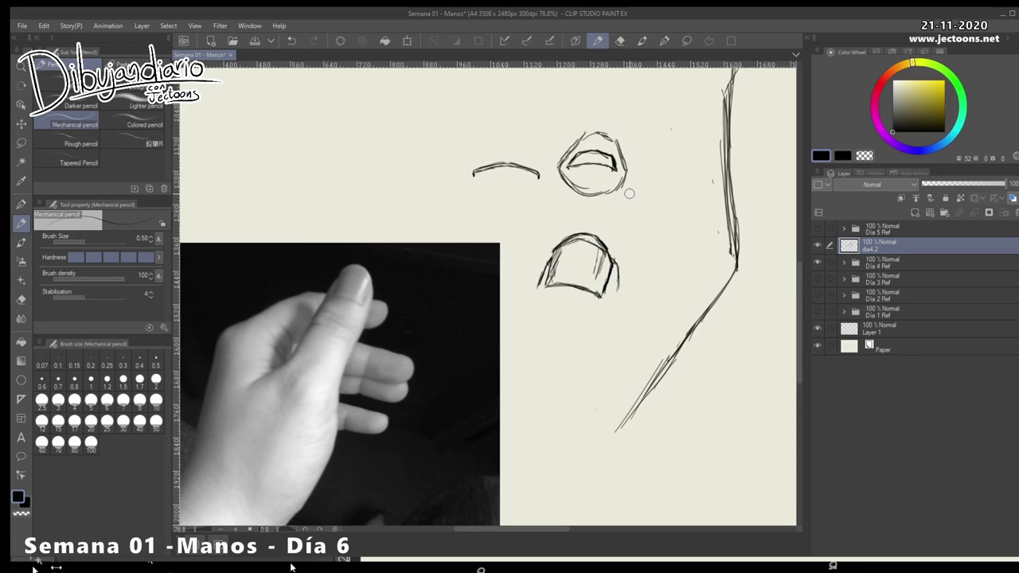
Reinforce both sides of the front-view fingertip and add light shading and a curve above its nail
mouse_move(583, 133)
mouse_down()
mouse_move(561, 175)
mouse_move(571, 192)
mouse_up()
mouse_move(617, 139)
mouse_down()
mouse_move(621, 182)
mouse_move(613, 195)
mouse_move(575, 191)
mouse_move(594, 191)
mouse_up()
mouse_move(583, 146)
mouse_down()
mouse_move(608, 133)
mouse_move(618, 143)
mouse_up()
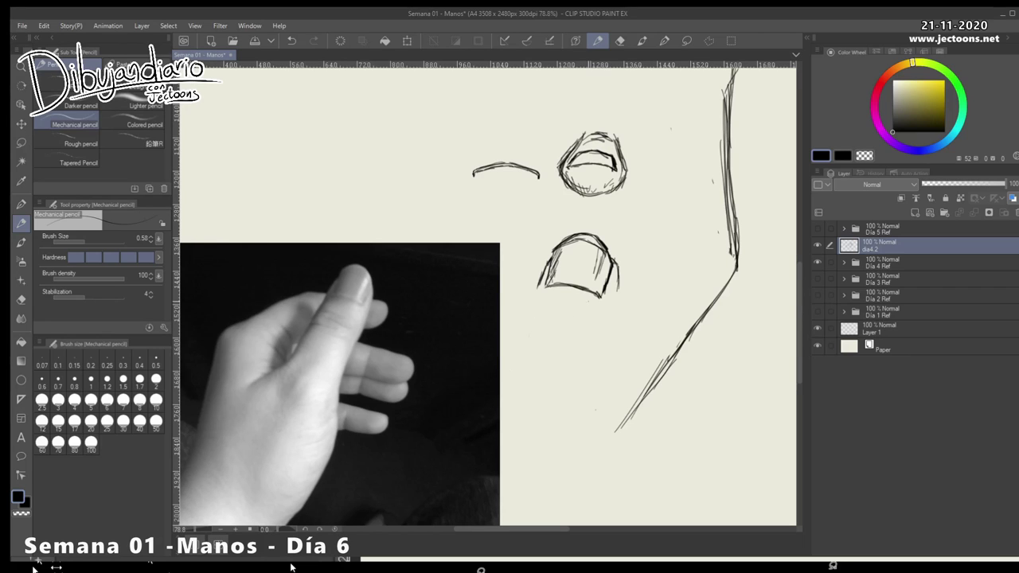
Erase the rough tip of the raised thumb on the main hand and redraw it as a rounded nail with a curved base
drag(613, 323, 542, 323)
drag(777, 333, 657, 322)
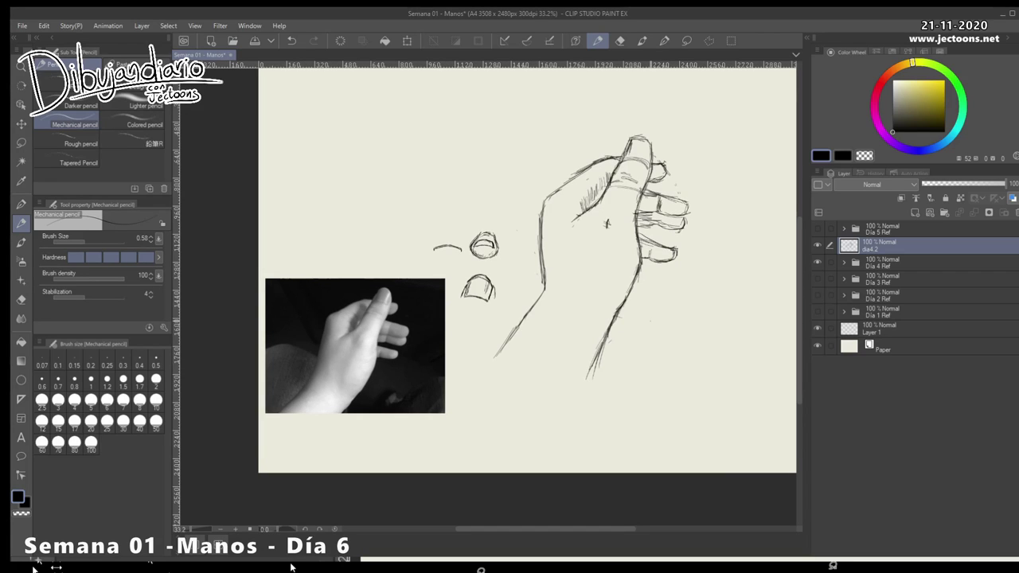
mouse_move(607, 224)
mouse_down()
mouse_move(626, 229)
mouse_move(599, 270)
mouse_up()
key(alt+space)
drag(629, 199, 675, 201)
drag(607, 232, 664, 217)
mouse_move(677, 160)
mouse_down()
mouse_move(669, 172)
mouse_move(654, 156)
mouse_move(670, 170)
mouse_up()
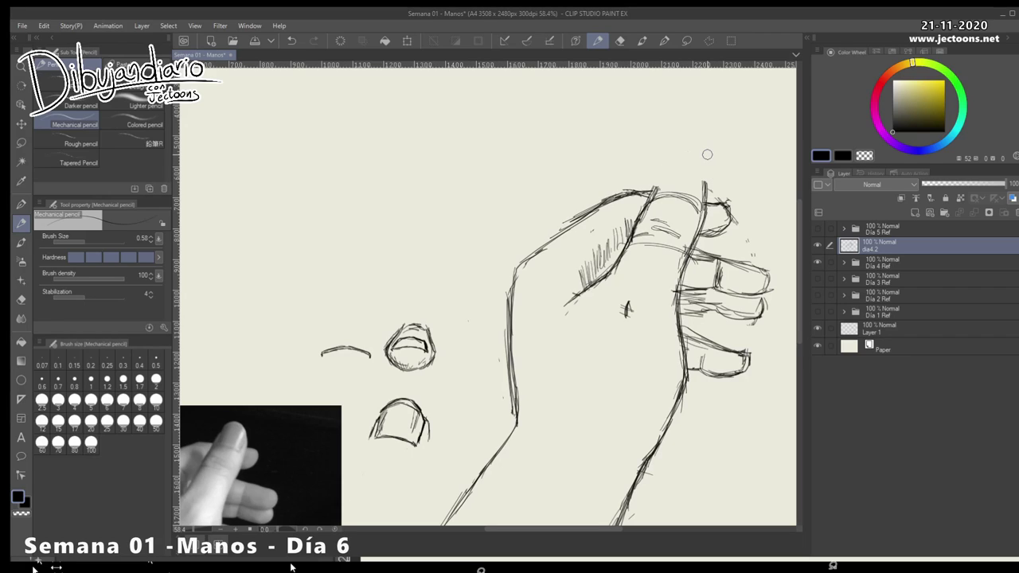
mouse_move(661, 196)
mouse_down()
mouse_move(696, 203)
mouse_move(663, 177)
mouse_move(685, 161)
mouse_move(662, 183)
mouse_move(685, 161)
mouse_move(701, 178)
mouse_move(702, 161)
mouse_up()
mouse_move(698, 165)
mouse_down()
mouse_move(701, 202)
mouse_move(704, 181)
mouse_move(684, 163)
mouse_move(701, 206)
mouse_move(661, 193)
mouse_up()
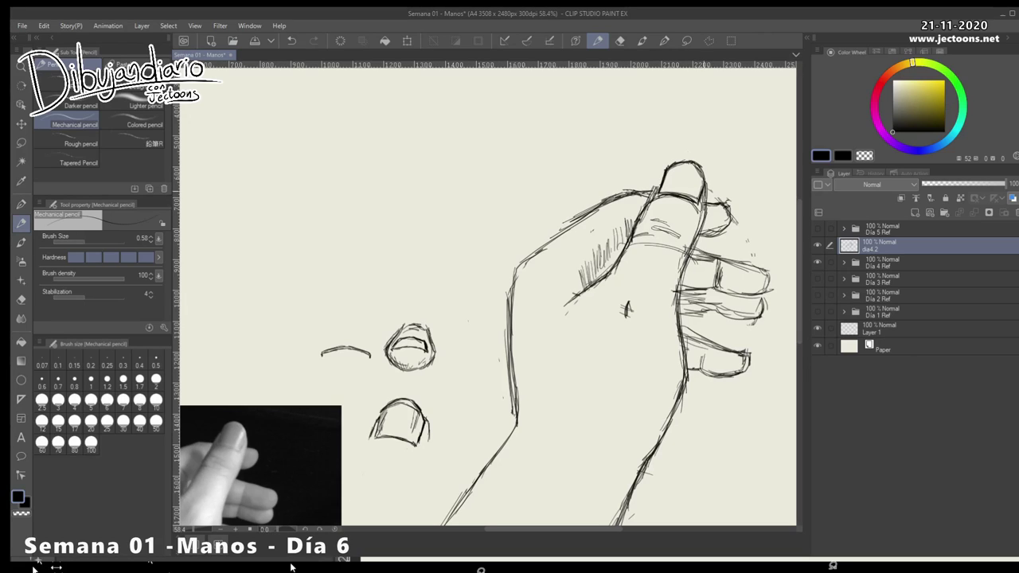
Add fingertip contours on both sides of the thumb's nail and short shading lines inside the nail
drag(705, 177, 704, 218)
drag(664, 174, 653, 191)
mouse_move(658, 185)
mouse_down()
mouse_move(636, 224)
mouse_move(649, 207)
mouse_up()
drag(687, 164, 700, 175)
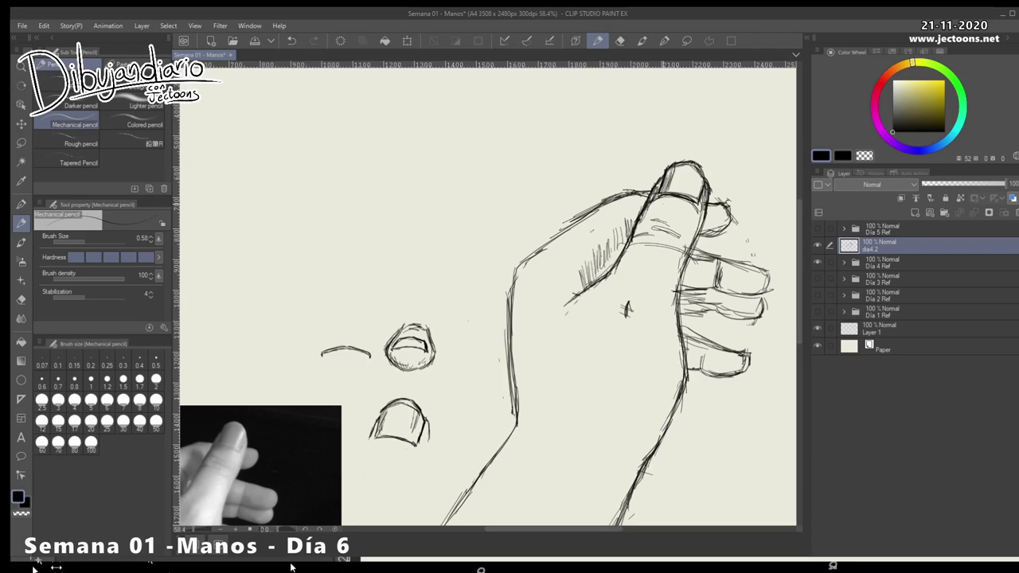
drag(695, 175, 689, 190)
mouse_move(652, 205)
mouse_down()
mouse_move(625, 253)
mouse_move(572, 304)
mouse_move(643, 221)
mouse_up()
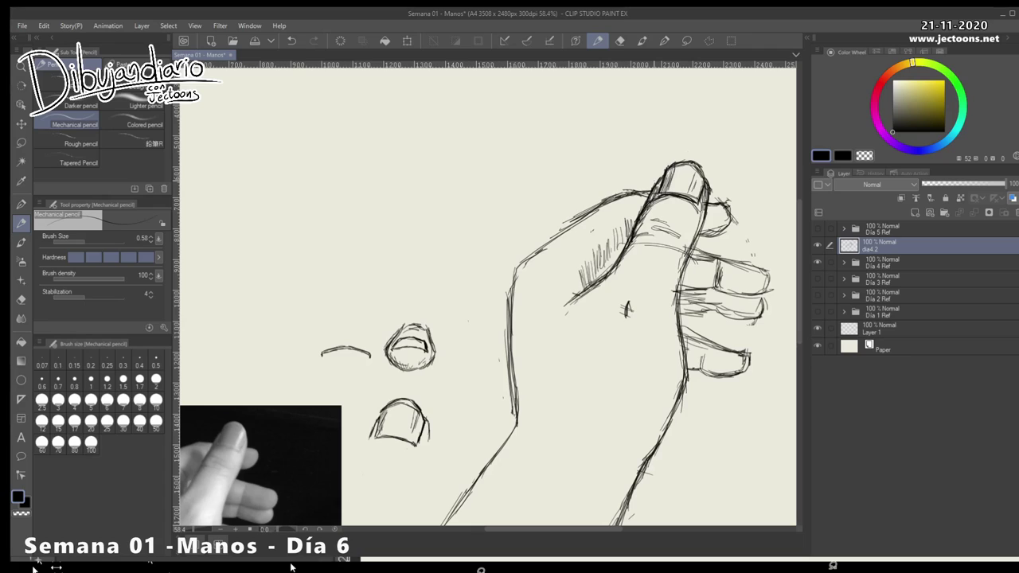
Mark a dark crease in the index finger's shadow and redraw the back-of-hand contour as a cleaner line to the wrist
drag(602, 237, 609, 254)
mouse_move(646, 193)
mouse_down()
mouse_move(568, 226)
mouse_move(518, 269)
mouse_move(517, 417)
mouse_up()
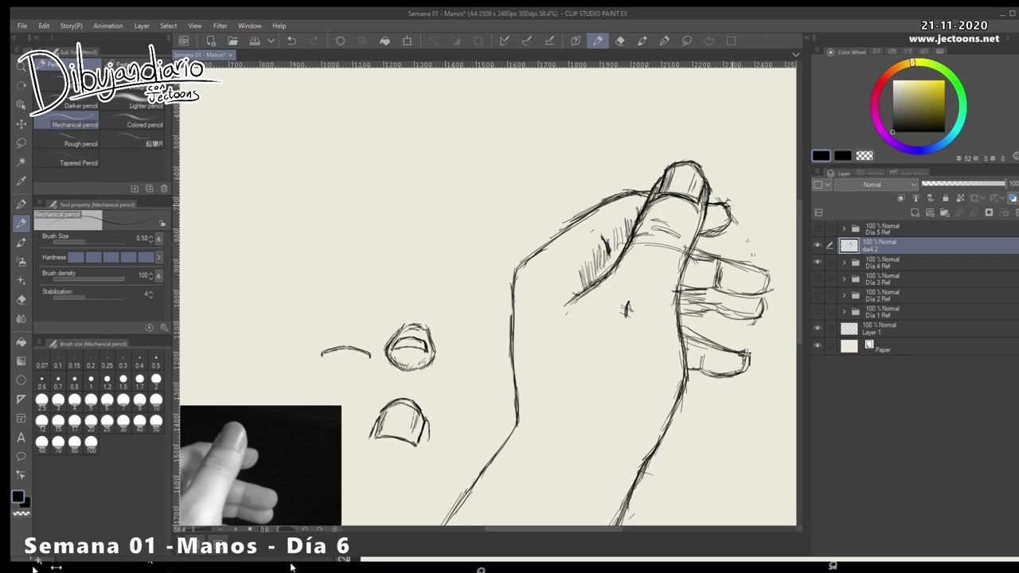
Clean up the outlines and division lines of the fingers behind the thumb and hatch shadows on them
mouse_move(703, 257)
mouse_down()
mouse_move(768, 276)
mouse_move(754, 293)
mouse_move(715, 290)
mouse_up()
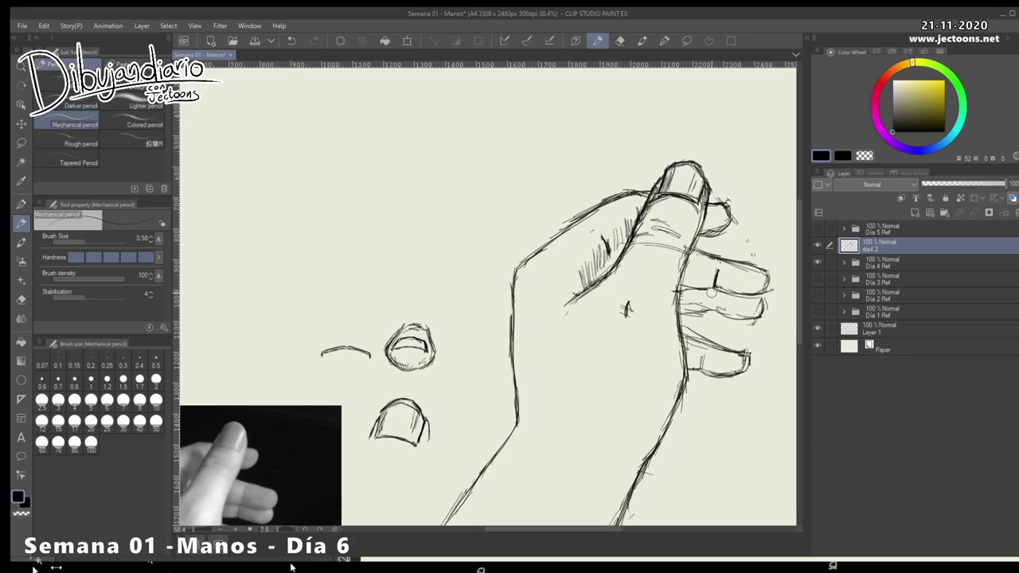
mouse_move(760, 300)
mouse_down()
mouse_move(751, 316)
mouse_move(680, 311)
mouse_up()
mouse_move(686, 268)
mouse_down()
mouse_move(683, 283)
mouse_move(723, 274)
mouse_move(743, 286)
mouse_up()
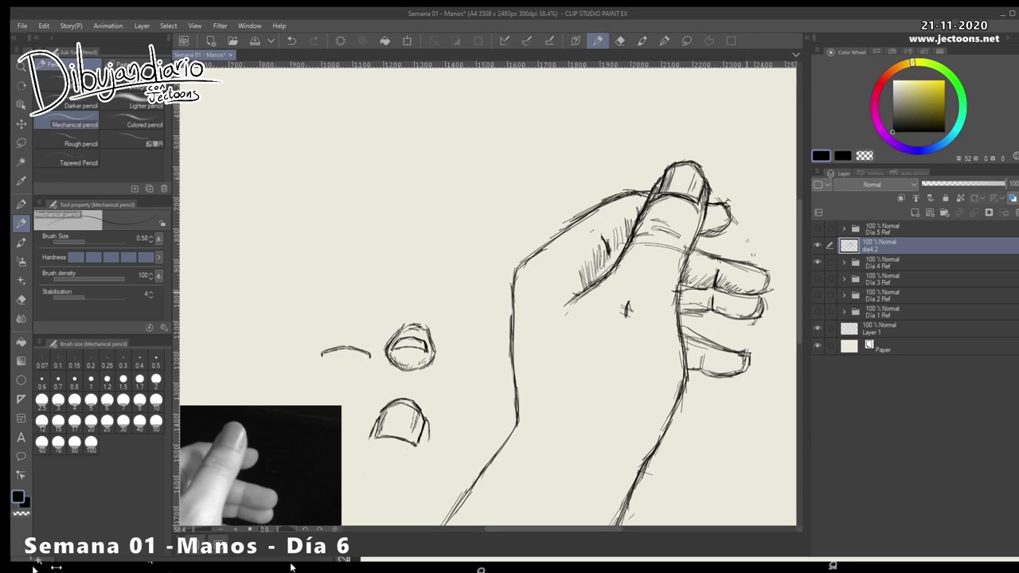
drag(678, 295, 726, 296)
mouse_move(717, 313)
mouse_down()
mouse_move(728, 304)
mouse_move(746, 313)
mouse_move(784, 264)
mouse_move(752, 229)
mouse_move(692, 227)
mouse_up()
drag(658, 280, 664, 269)
mouse_move(659, 285)
mouse_down()
mouse_move(667, 271)
mouse_move(670, 279)
mouse_up()
mouse_move(632, 244)
mouse_down()
mouse_move(703, 264)
mouse_move(686, 283)
mouse_up()
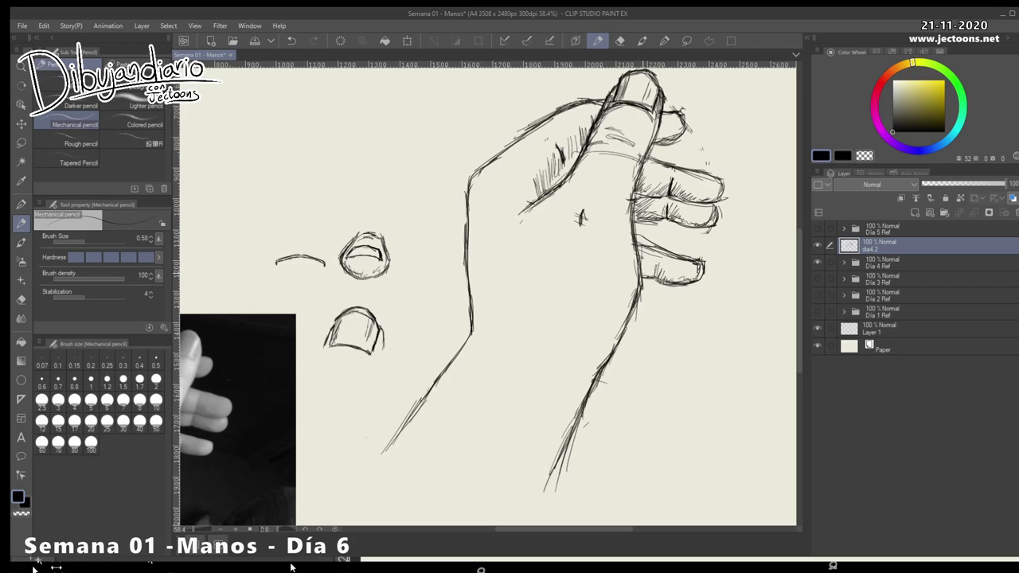
Redraw the forearm line below the back of the hand as one smooth curve, removing the surplus strokes
mouse_move(473, 318)
mouse_down()
mouse_move(430, 401)
mouse_move(384, 459)
mouse_move(425, 408)
mouse_up()
mouse_move(474, 283)
mouse_down()
mouse_move(457, 374)
mouse_move(414, 426)
mouse_up()
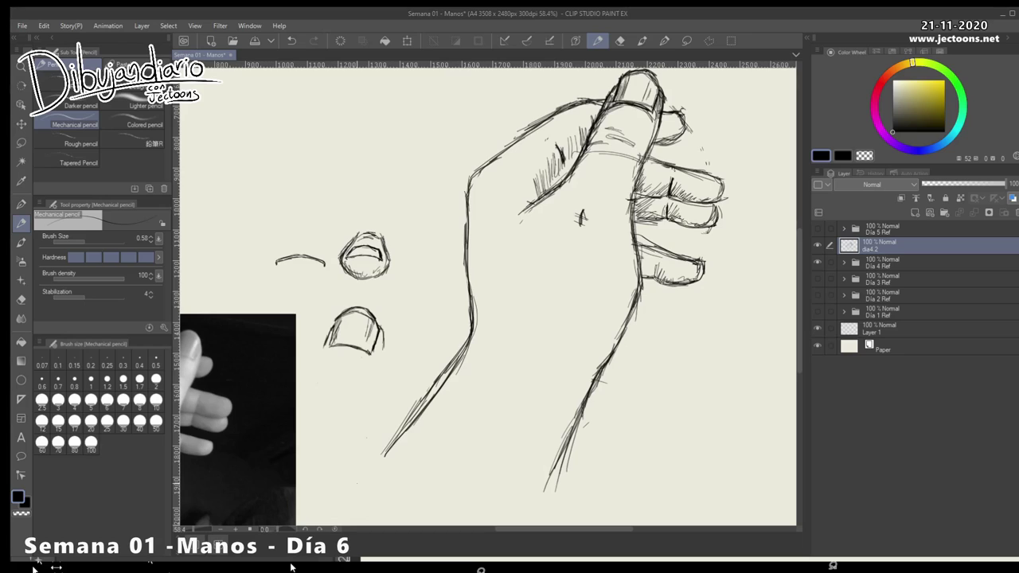
drag(459, 352, 380, 444)
key(ctrl+z)
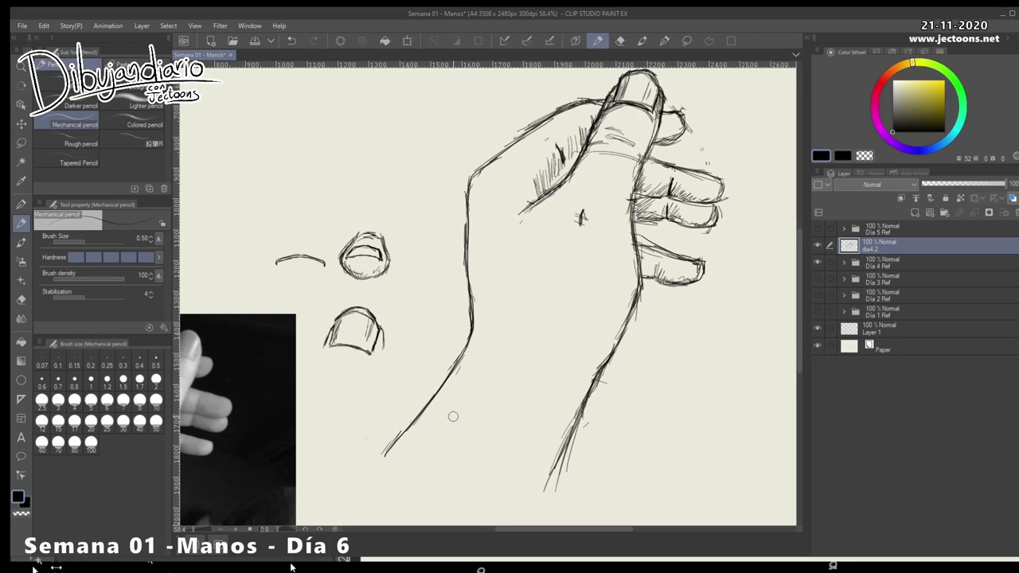
Remove the stray strokes from the thumb-side forearm line and redraw it from the palm's edge downward
key(ctrl+z)
key(ctrl+z)
key(ctrl+z)
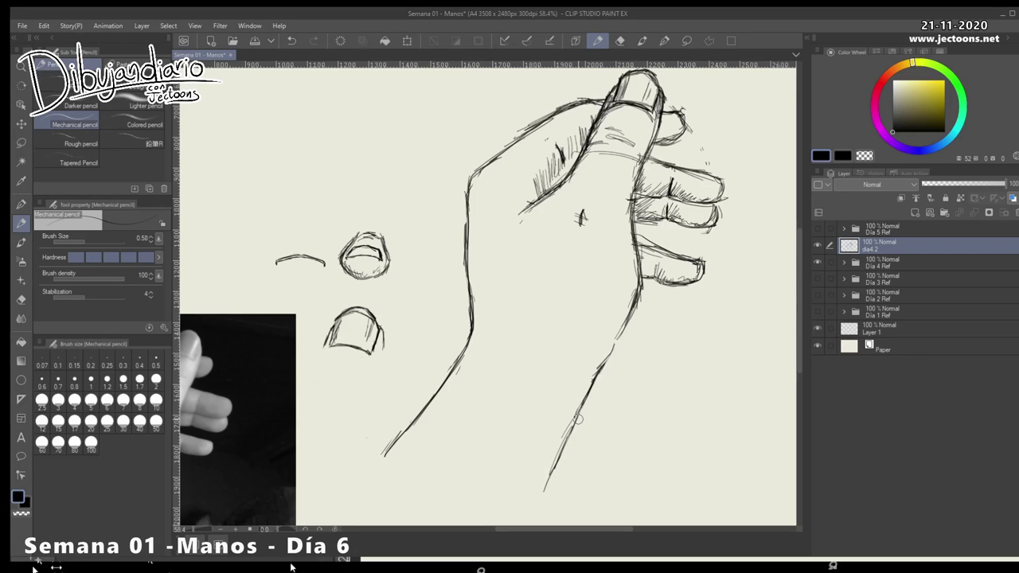
drag(639, 285, 548, 478)
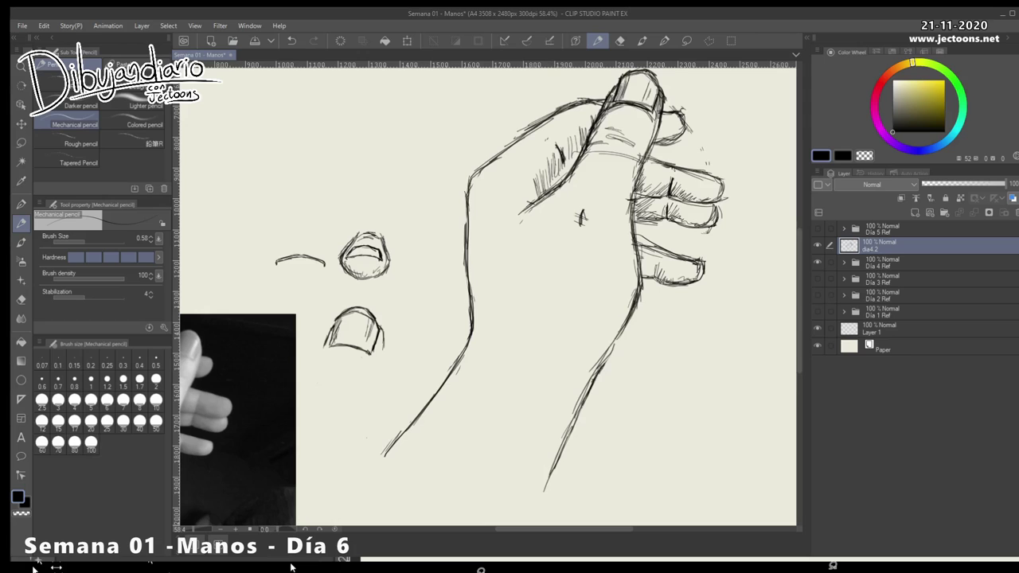
Add light strokes below the thumb for the palm's volume and hatch along the back-of-hand contour
drag(529, 394, 649, 360)
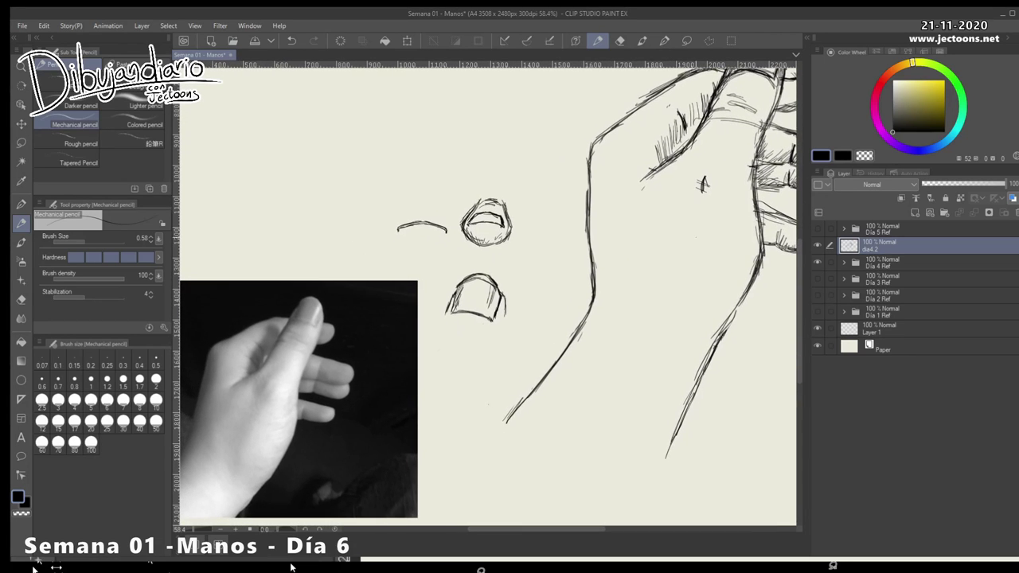
drag(699, 210, 681, 278)
drag(628, 350, 647, 330)
drag(662, 237, 663, 261)
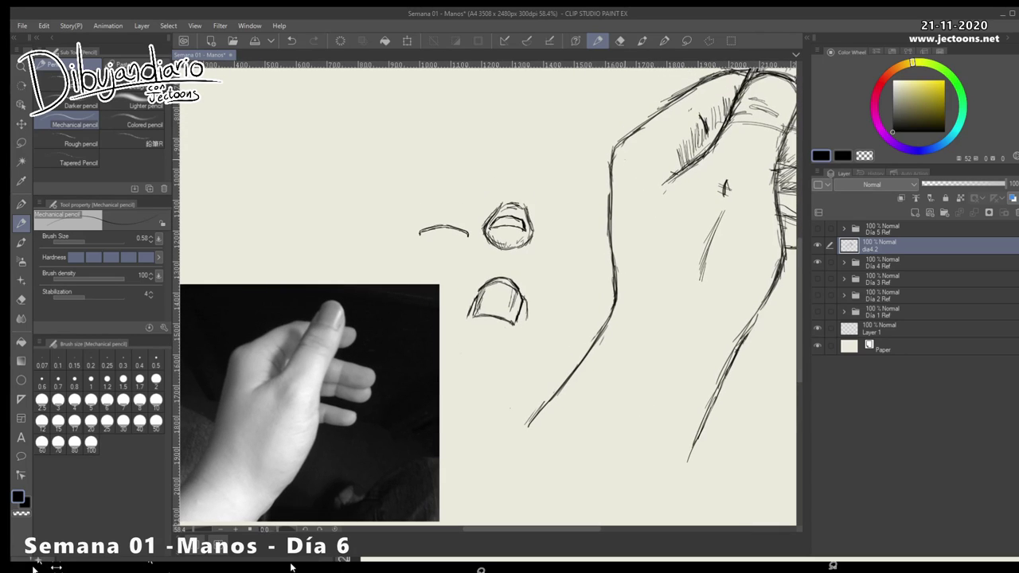
mouse_move(609, 152)
mouse_down()
mouse_move(613, 181)
mouse_move(624, 185)
mouse_move(615, 214)
mouse_up()
drag(616, 176, 615, 255)
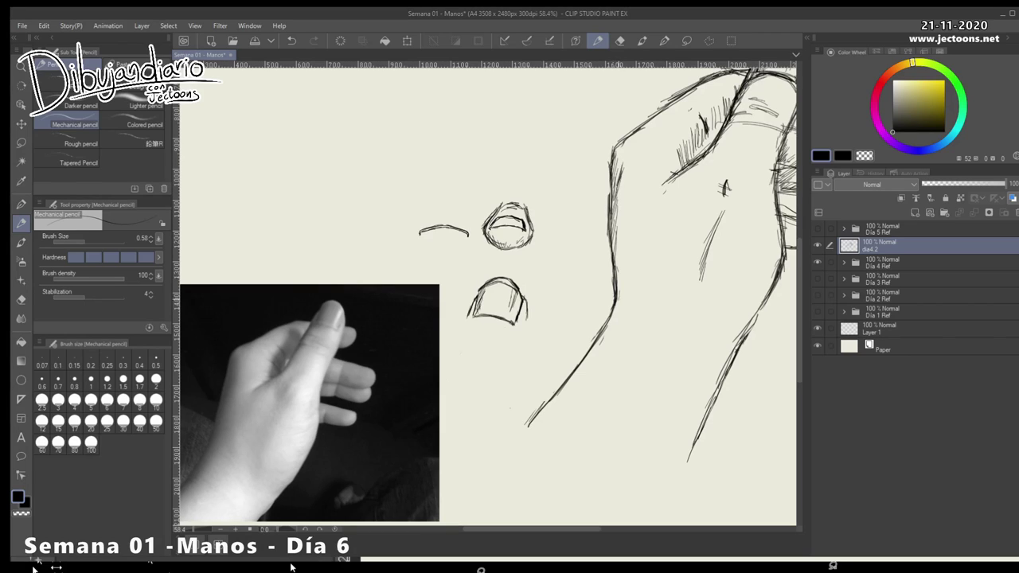
Hatch along the inner side of the back-of-hand contour from the knuckle down to the wrist
drag(625, 149, 608, 185)
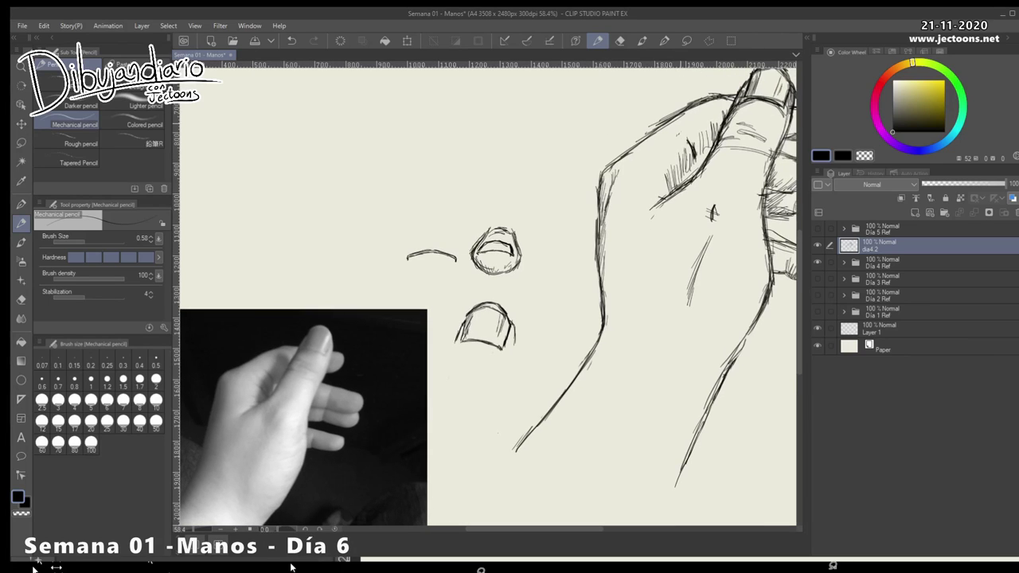
mouse_move(702, 118)
mouse_down()
mouse_move(696, 151)
mouse_move(707, 150)
mouse_up()
drag(628, 255, 635, 225)
drag(615, 176, 616, 295)
drag(558, 318, 565, 283)
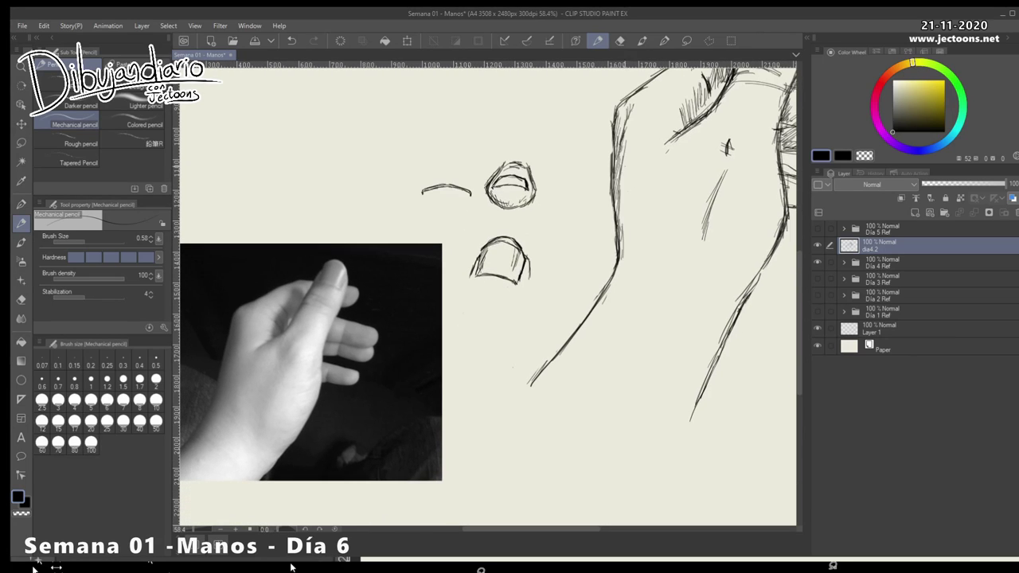
drag(621, 181, 621, 213)
drag(626, 172, 622, 250)
drag(627, 212, 621, 263)
drag(642, 206, 633, 246)
mouse_move(635, 210)
mouse_down()
mouse_move(626, 250)
mouse_move(639, 226)
mouse_up()
Reinforce the forearm line below the back of the hand and add short hatching at the wrist bend
mouse_move(651, 191)
mouse_down()
mouse_move(615, 296)
mouse_move(590, 325)
mouse_up()
drag(594, 312, 558, 360)
drag(609, 289, 598, 314)
drag(624, 273, 618, 291)
drag(633, 249, 618, 299)
drag(629, 268, 621, 293)
Go over the upper outline of the fingers behind the thumb, the thumb's base line and the back-of-hand contour with the mechanical pencil
key(alt+space)
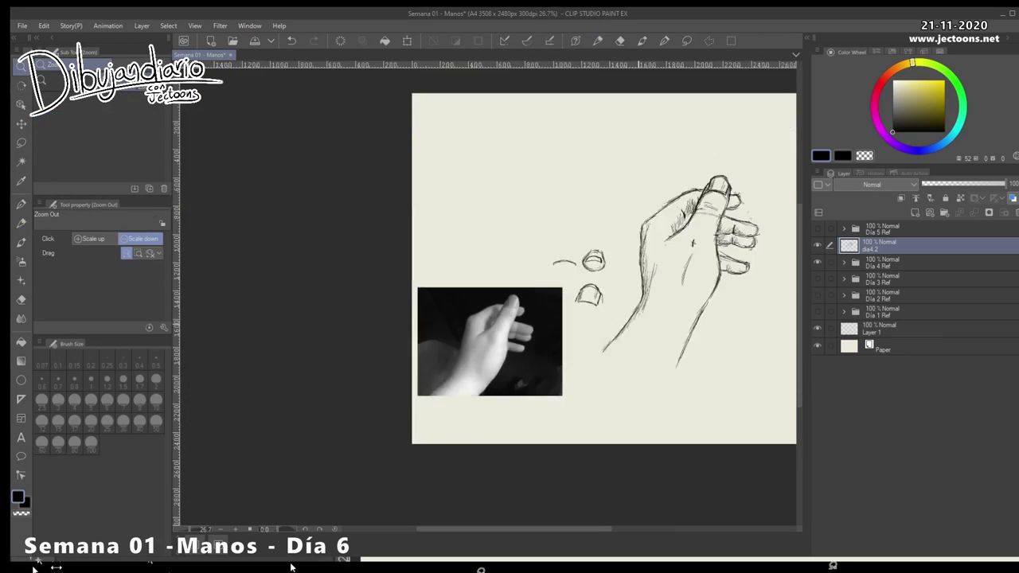
drag(565, 284, 516, 294)
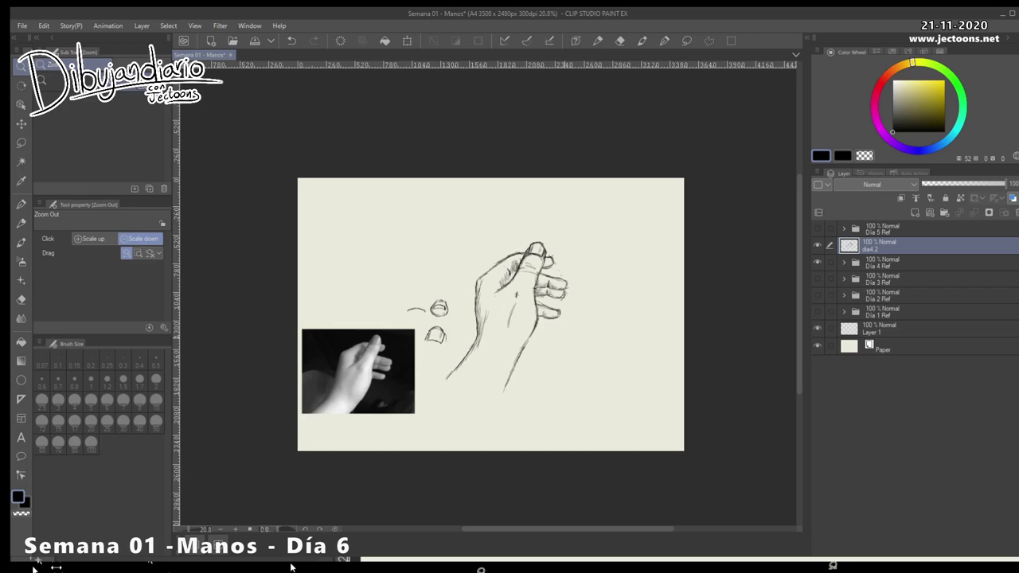
drag(556, 332, 586, 333)
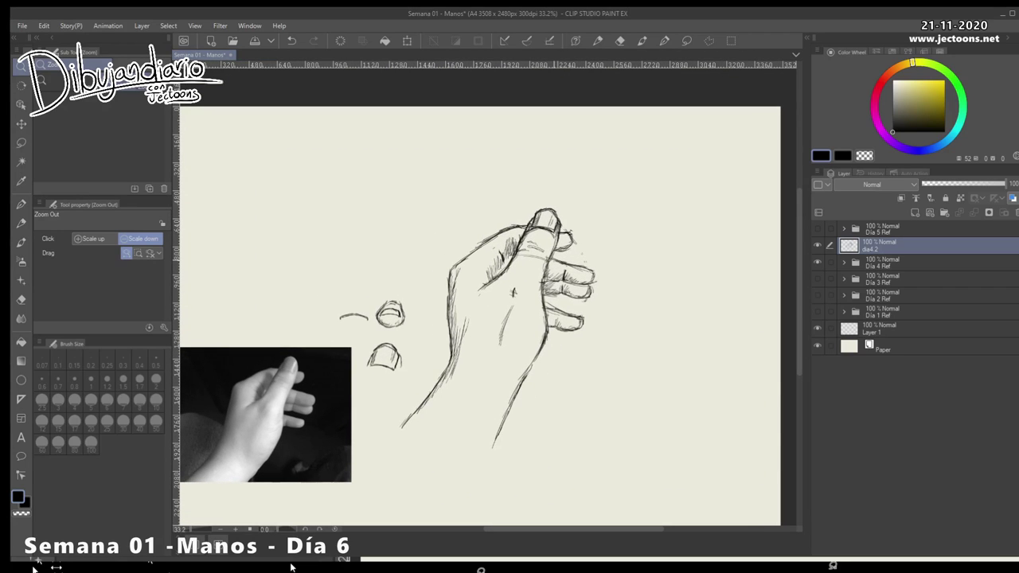
key(p)
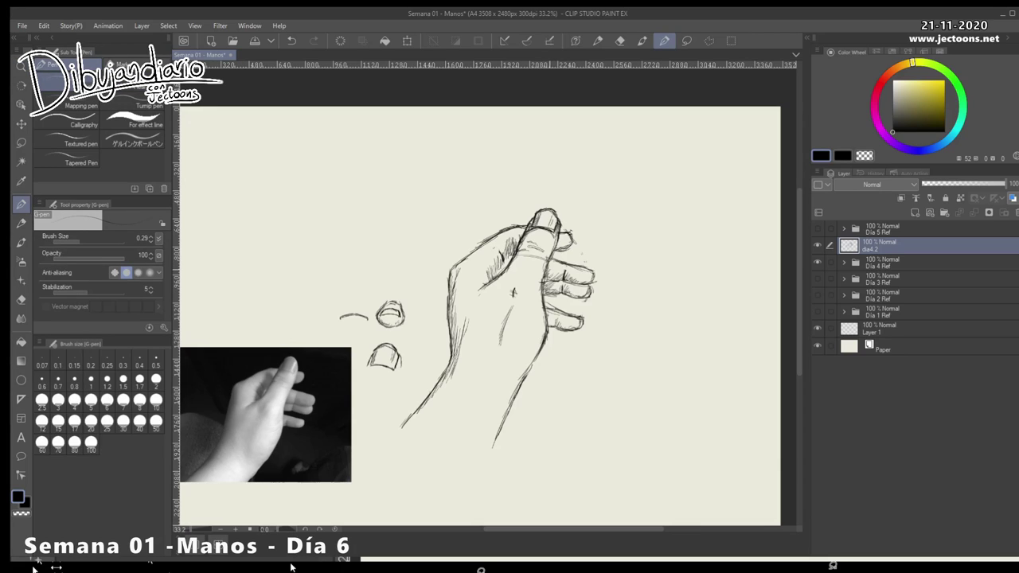
key(p)
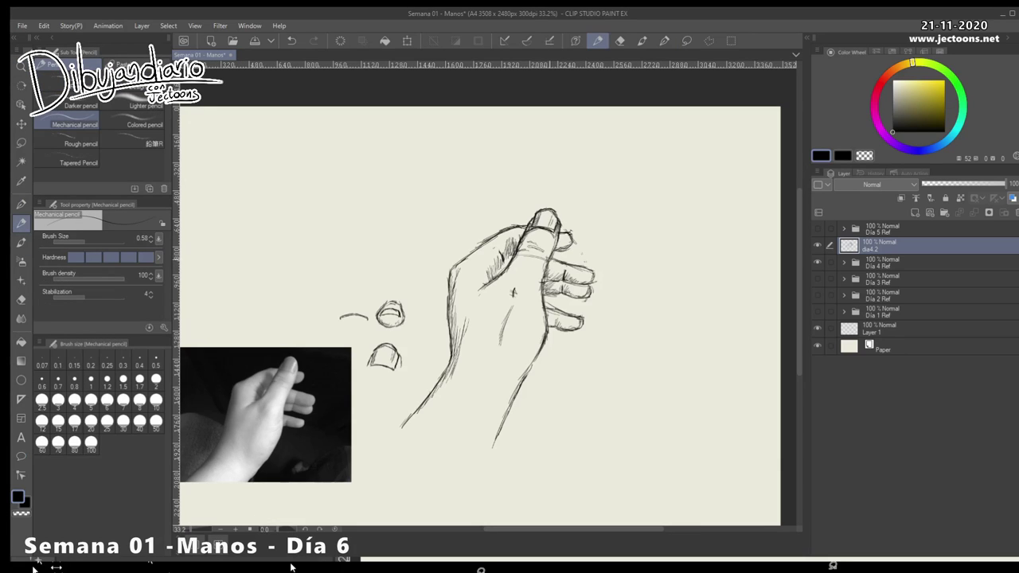
drag(549, 258, 589, 268)
drag(485, 288, 511, 256)
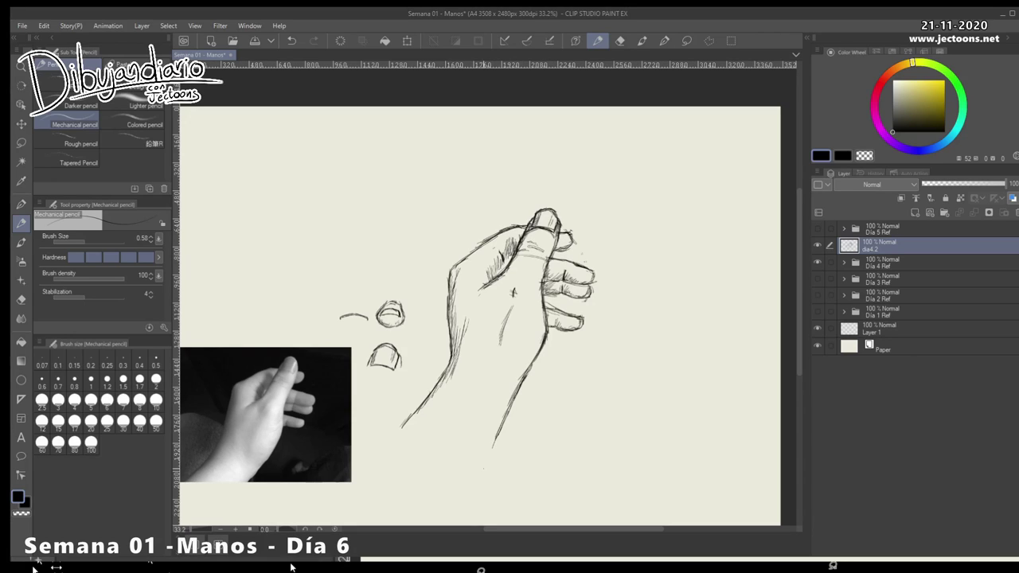
mouse_move(457, 268)
mouse_down()
mouse_move(450, 355)
mouse_move(403, 425)
mouse_up()
Draw a roughly horizontal guide line across the forearm and a light arc beside the wrist
drag(403, 404, 611, 413)
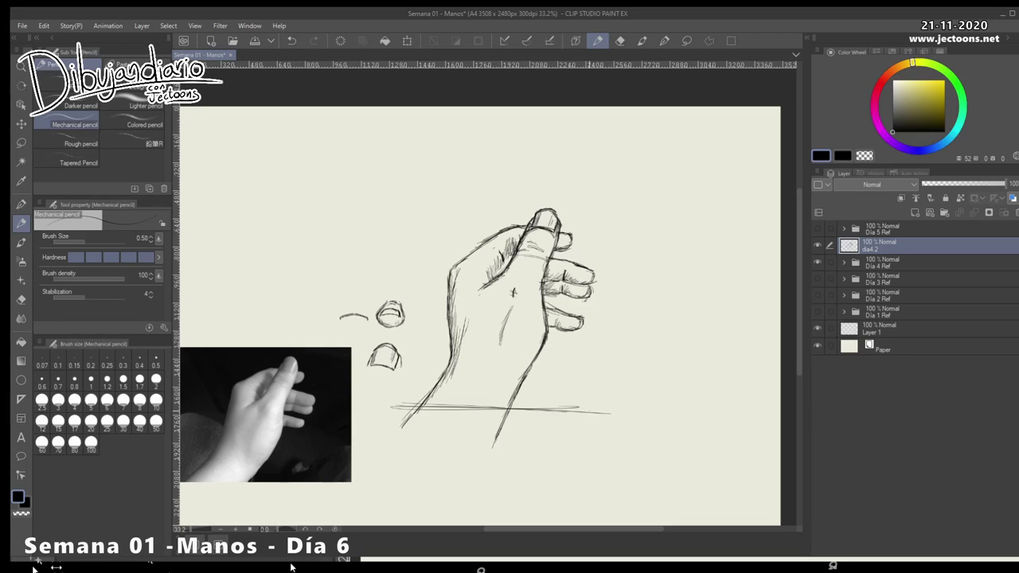
mouse_move(423, 331)
mouse_down()
mouse_move(450, 339)
mouse_move(425, 330)
mouse_up()
drag(607, 352, 548, 356)
drag(616, 394, 524, 411)
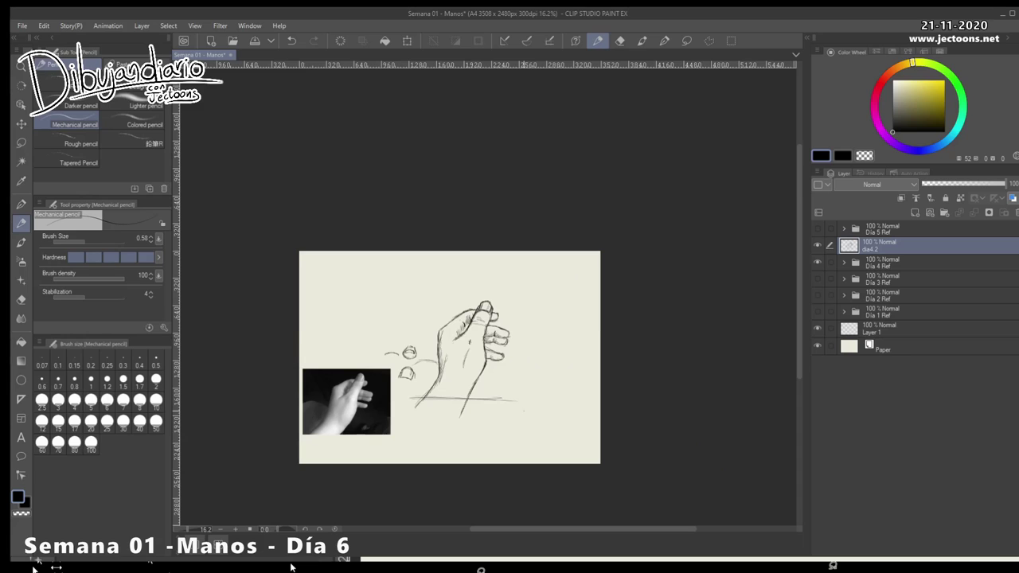
Erase the outer edge of the thumb tip and redraw its outline around the nail down to the joint
key(ctrl+plus)
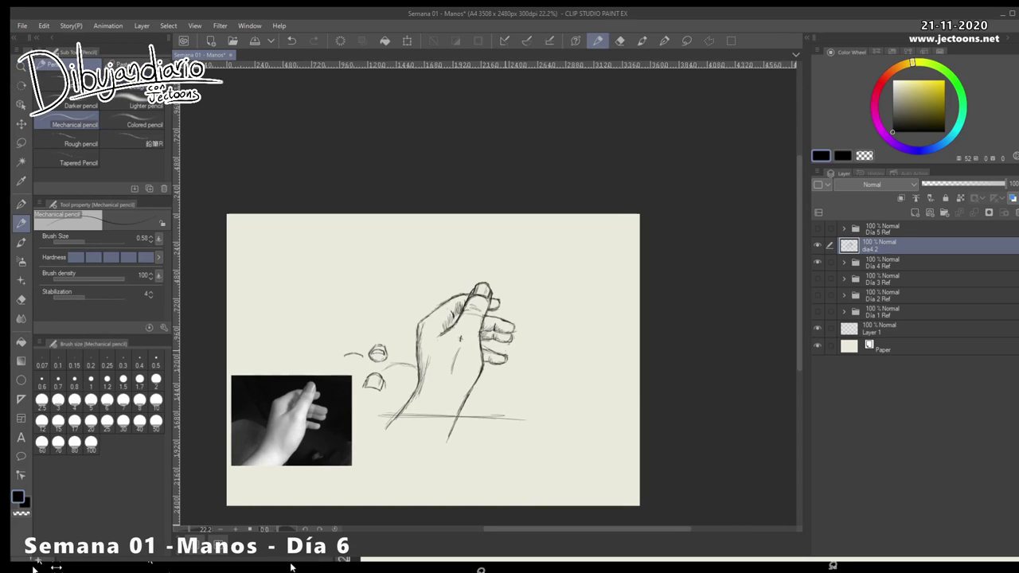
key(ctrl+plus)
key(p)
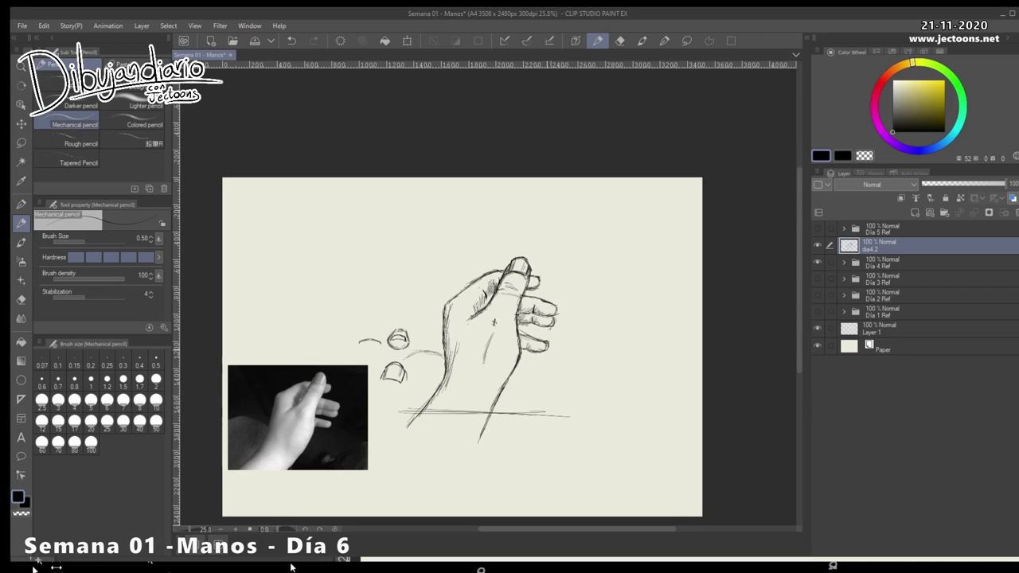
key(ctrl+plus)
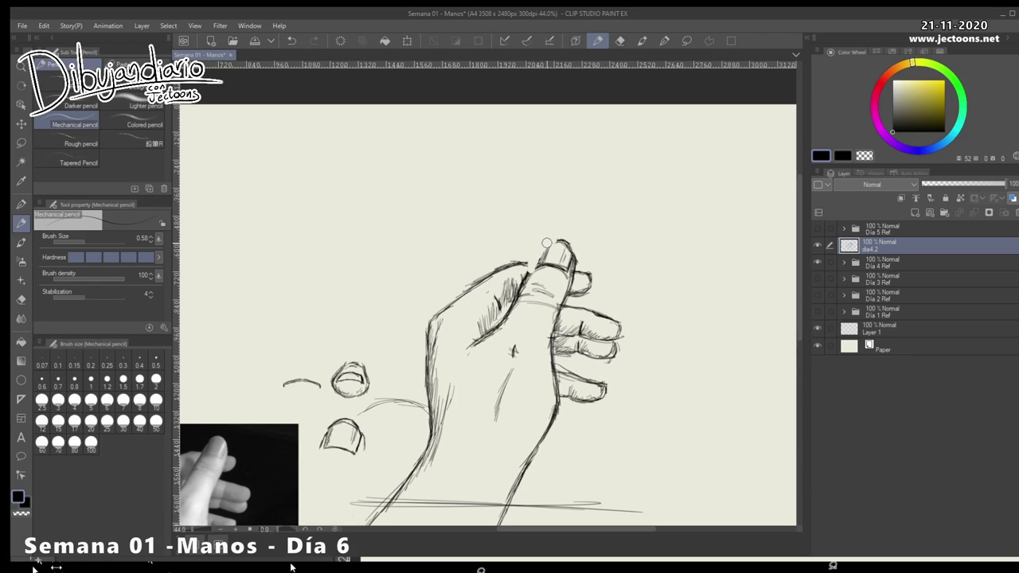
mouse_move(557, 238)
mouse_down()
mouse_move(567, 243)
mouse_move(547, 239)
mouse_up()
mouse_move(540, 254)
mouse_down()
mouse_move(536, 275)
mouse_move(559, 240)
mouse_move(571, 246)
mouse_up()
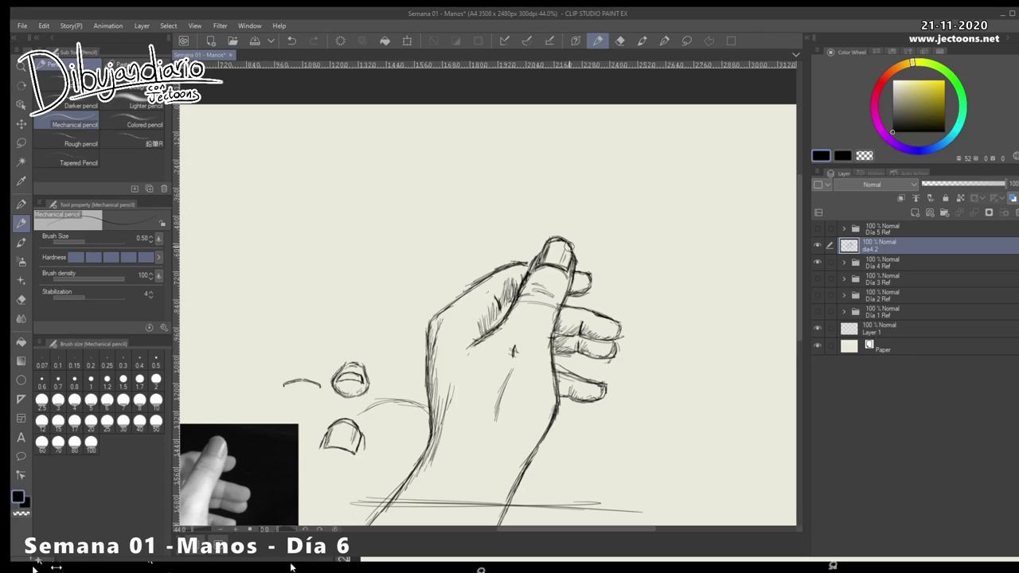
mouse_move(563, 243)
mouse_down()
mouse_move(566, 259)
mouse_move(541, 259)
mouse_up()
drag(526, 303, 545, 272)
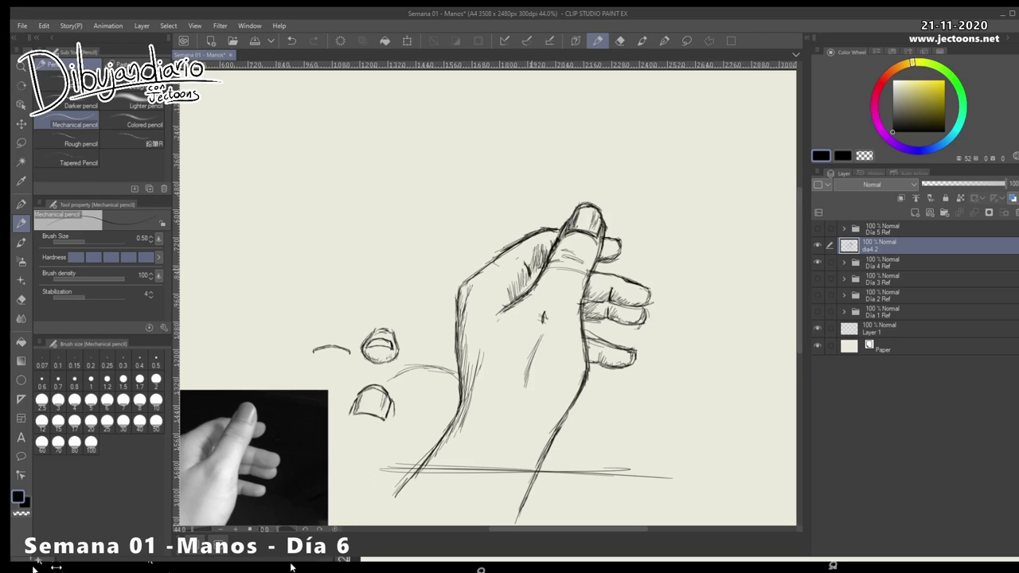
Deepen the hatched shadow in the hollow between the index finger and the thumb
mouse_move(514, 275)
mouse_down()
mouse_move(525, 291)
mouse_move(517, 297)
mouse_up()
drag(520, 272, 524, 283)
drag(540, 268, 523, 287)
drag(594, 287, 590, 299)
Add short crease strokes inside the palm's edge just above the wrist
mouse_move(586, 336)
mouse_down()
mouse_move(618, 351)
mouse_move(571, 366)
mouse_move(559, 398)
mouse_up()
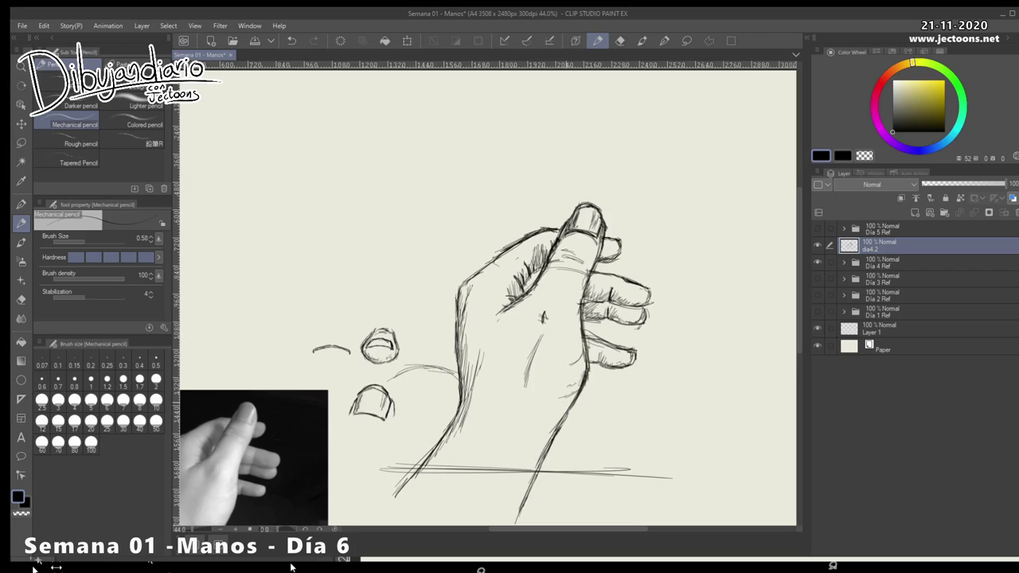
drag(576, 406, 615, 357)
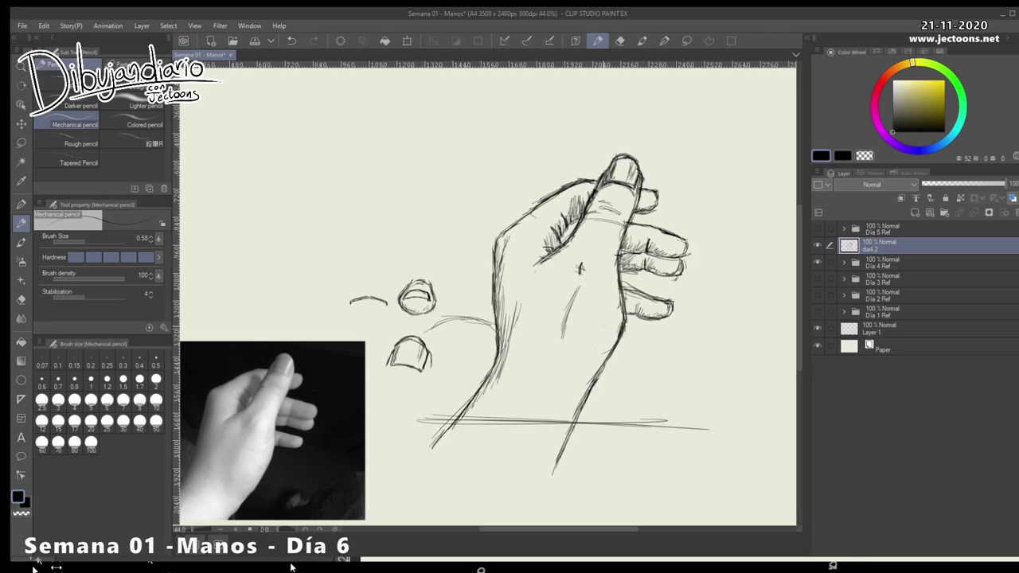
drag(600, 322, 619, 315)
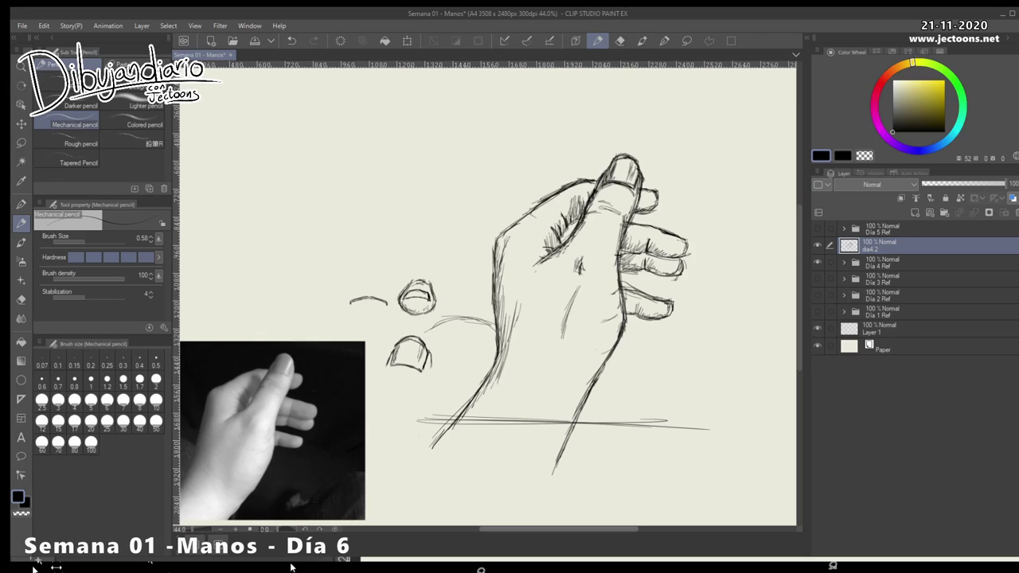
Lasso the fingernail studies and move them away from the hand to the space above the reference photo
key(alt+space)
drag(649, 402, 538, 406)
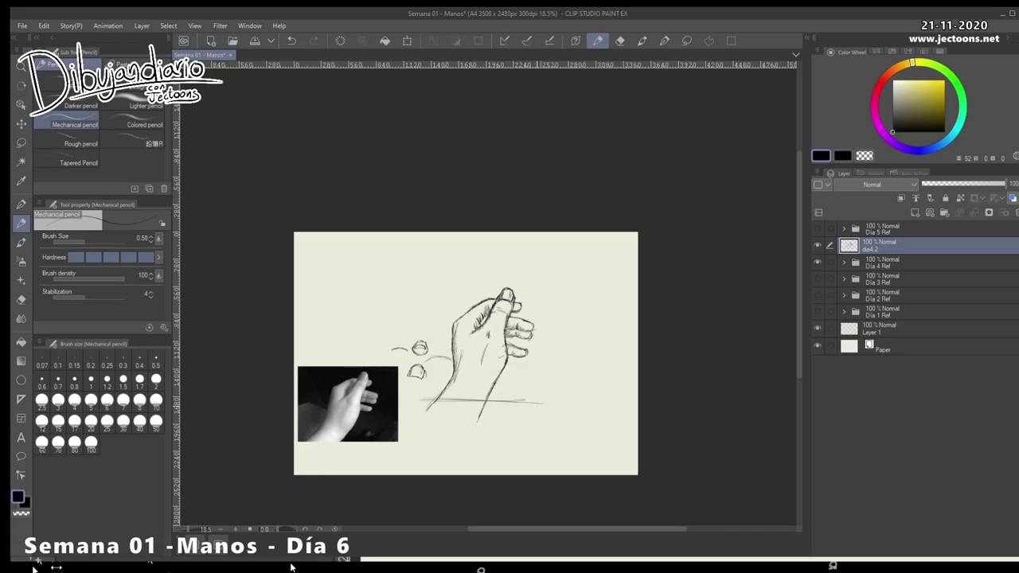
click(21, 142)
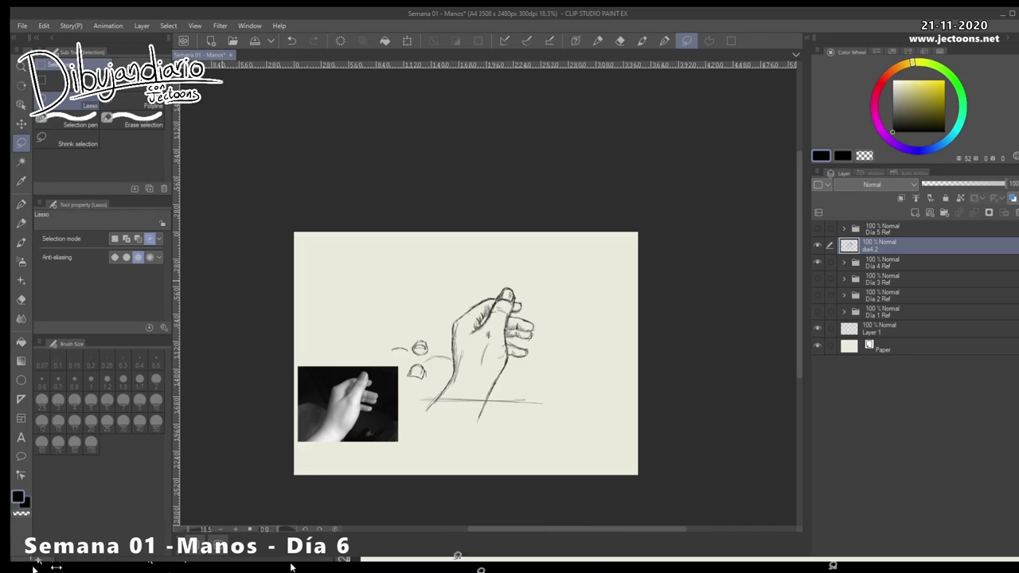
mouse_move(408, 325)
mouse_down()
mouse_move(396, 362)
mouse_move(443, 384)
mouse_move(409, 325)
mouse_move(356, 335)
mouse_up()
key(k)
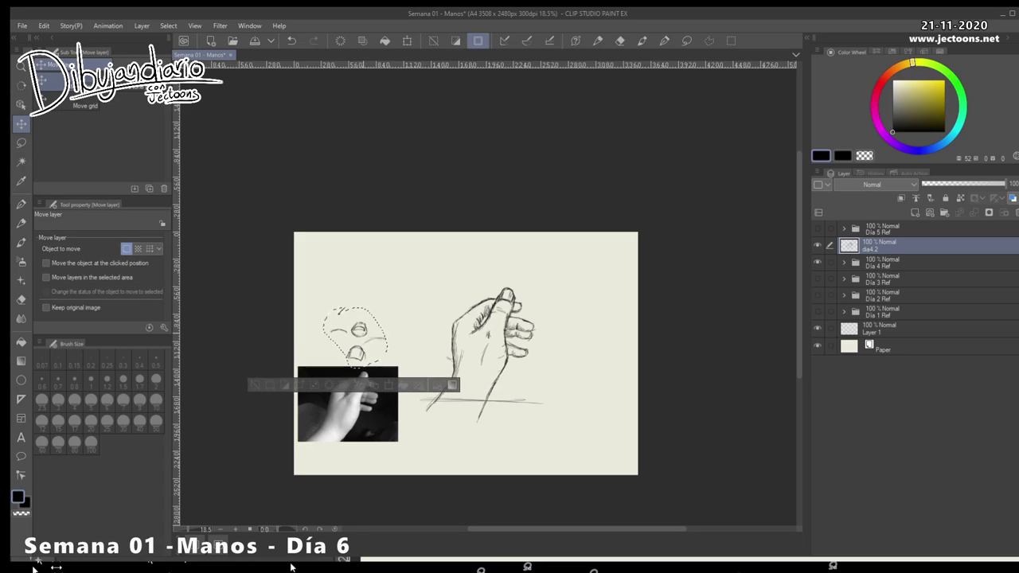
Lasso the hand drawing, enlarge it to a scale of 113, reposition it slightly and clear the selection
mouse_move(525, 279)
mouse_down()
mouse_move(435, 317)
mouse_move(415, 383)
mouse_move(550, 403)
mouse_up()
mouse_move(547, 282)
mouse_down()
mouse_move(410, 420)
mouse_move(589, 334)
mouse_up()
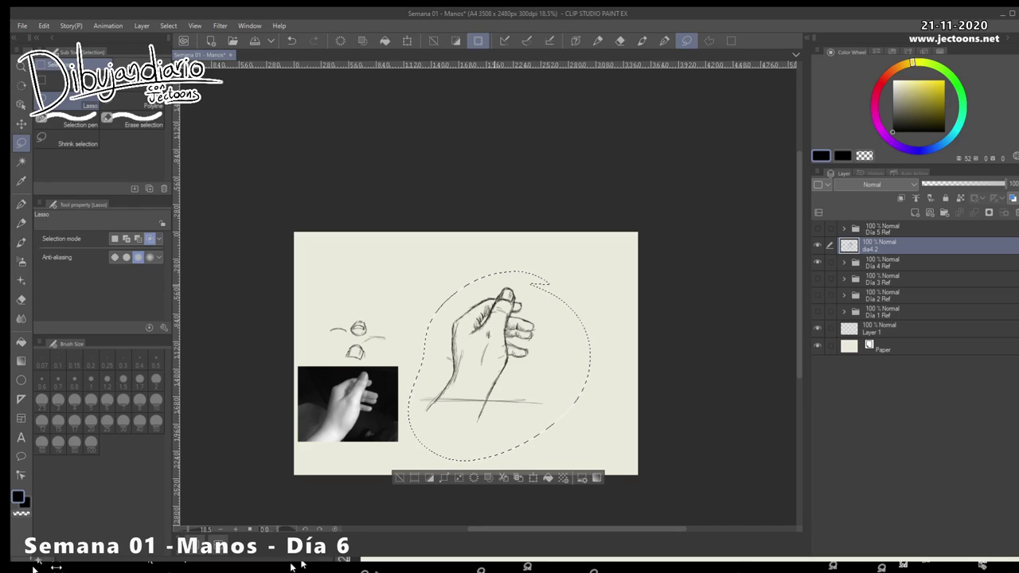
key(ctrl+t)
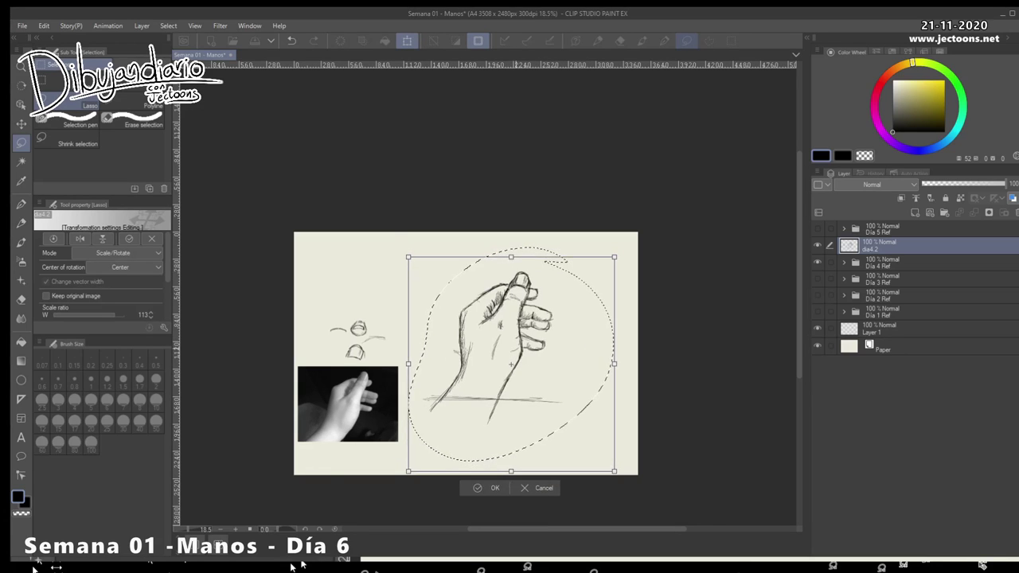
drag(511, 365, 510, 366)
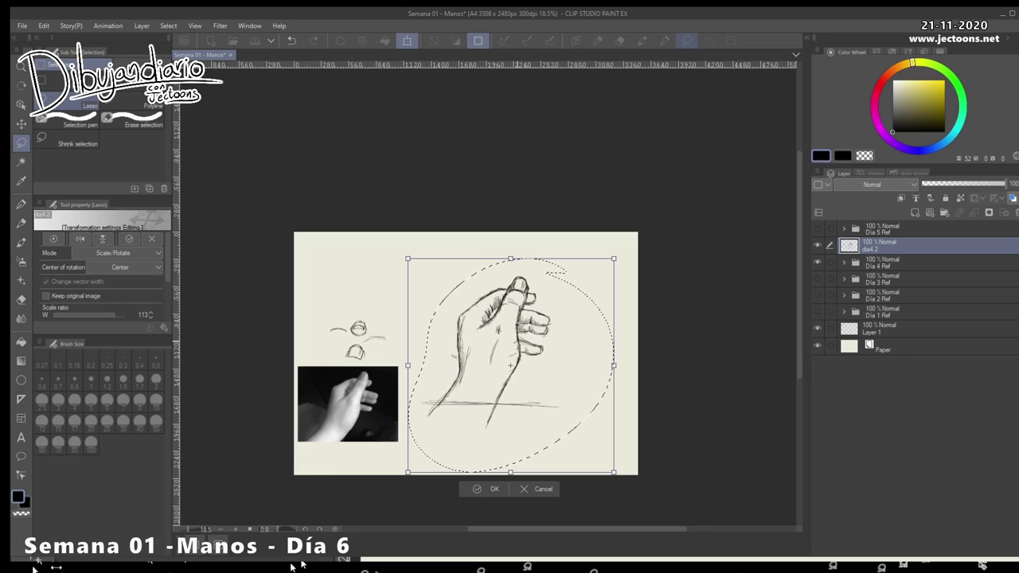
key(Return)
key(ctrl+d)
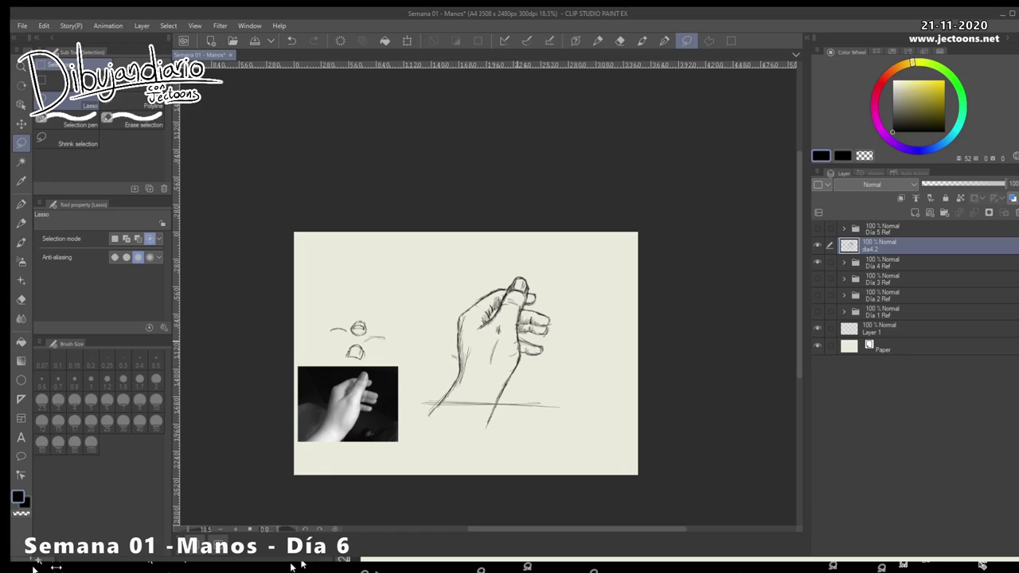
Sketch a small fingertip arc and a narrow finger outline in the empty area beside the hand, undoing the surplus strokes
key(p)
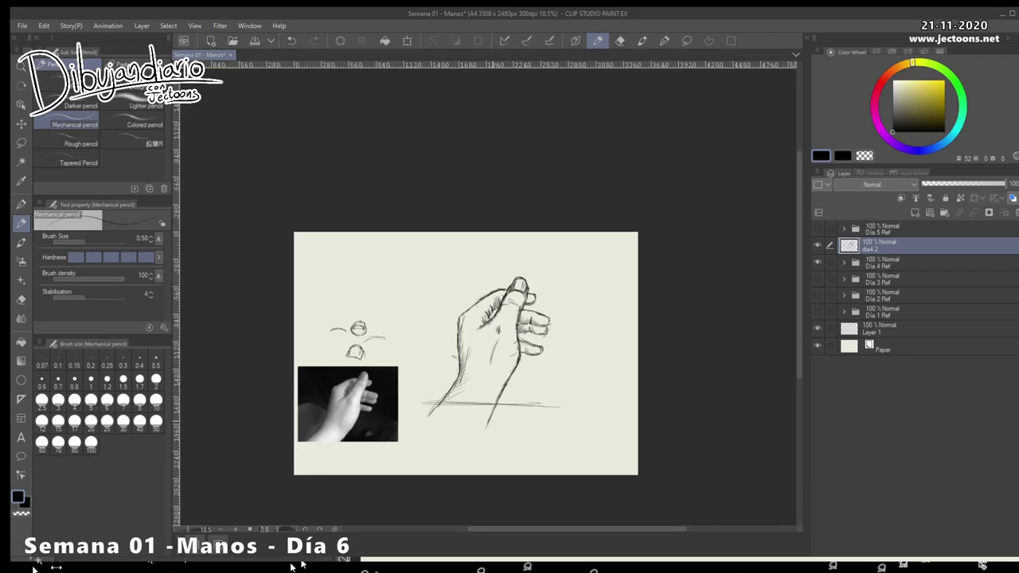
drag(564, 278, 571, 272)
drag(586, 297, 587, 322)
drag(607, 291, 612, 311)
key(ctrl+z)
key(ctrl+z)
drag(565, 342, 520, 325)
key(ctrl+z)
drag(591, 343, 586, 353)
key(ctrl+z)
key(ctrl+z)
Try a white marking stroke over the fingers in the reference photo, undo it and return to black
drag(892, 132, 892, 81)
drag(397, 392, 368, 401)
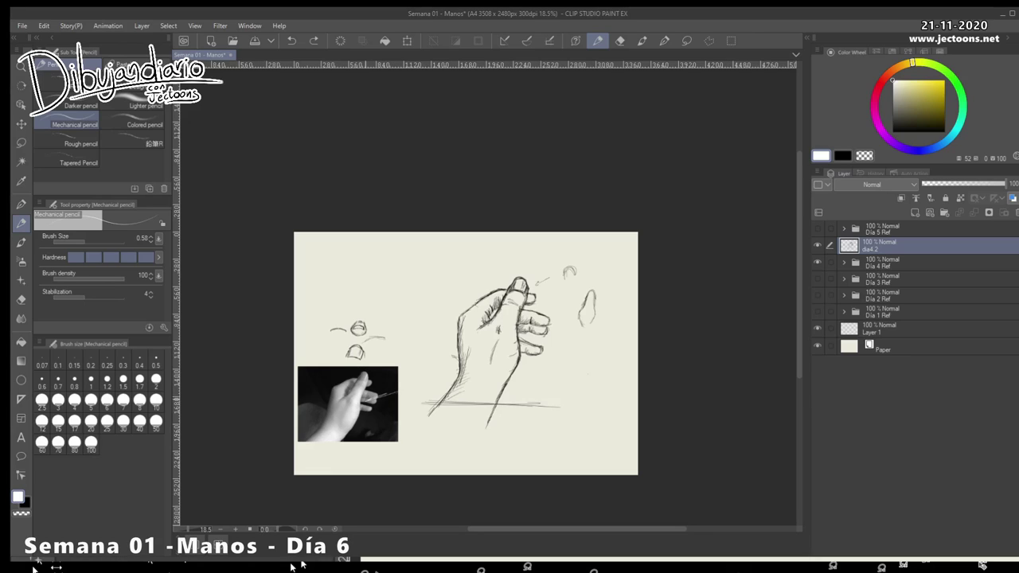
key(ctrl+z)
key(x)
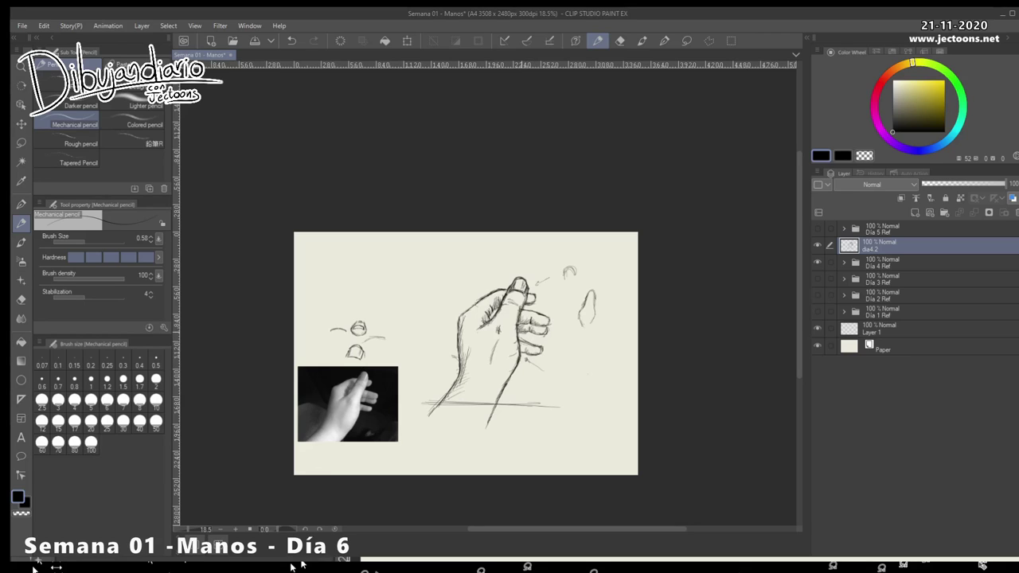
Try small strokes below the finger study and erase the tail of the arrow pointing at the palm's edge
drag(598, 343, 595, 351)
mouse_move(607, 388)
mouse_down()
mouse_move(607, 348)
mouse_move(602, 398)
mouse_up()
mouse_move(591, 351)
mouse_down()
mouse_move(590, 386)
mouse_move(610, 347)
mouse_move(590, 400)
mouse_up()
drag(544, 375, 535, 368)
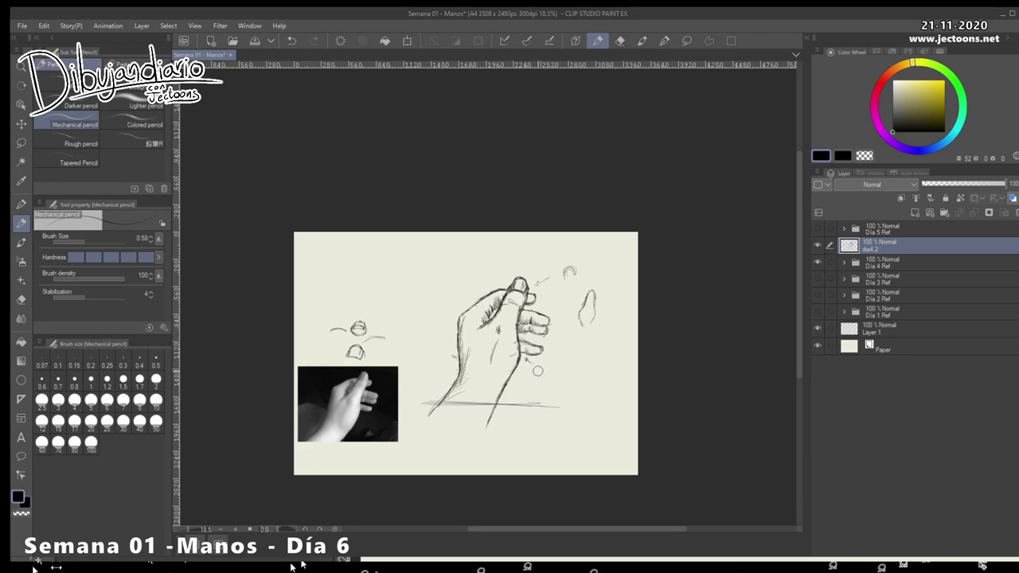